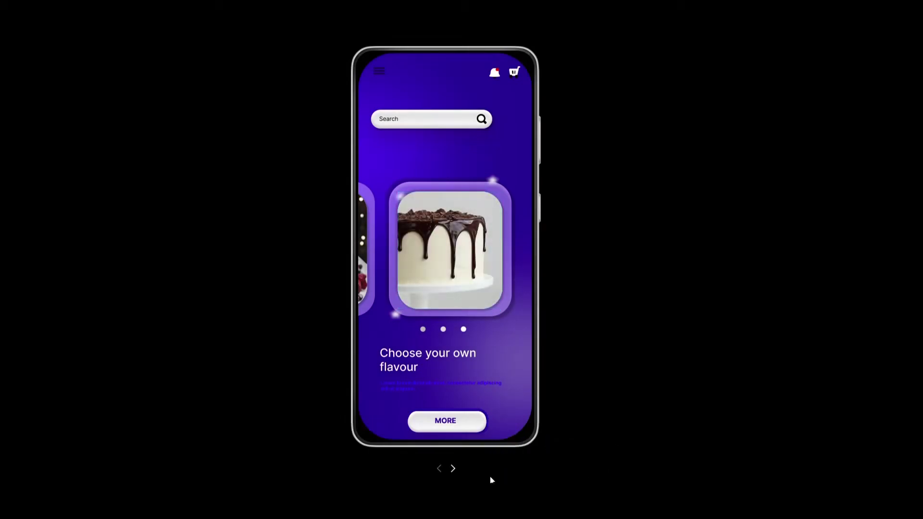
- Advance the prototype's cake carousel to the chocolate cake, then continue to the Flavours page
click(453, 467)
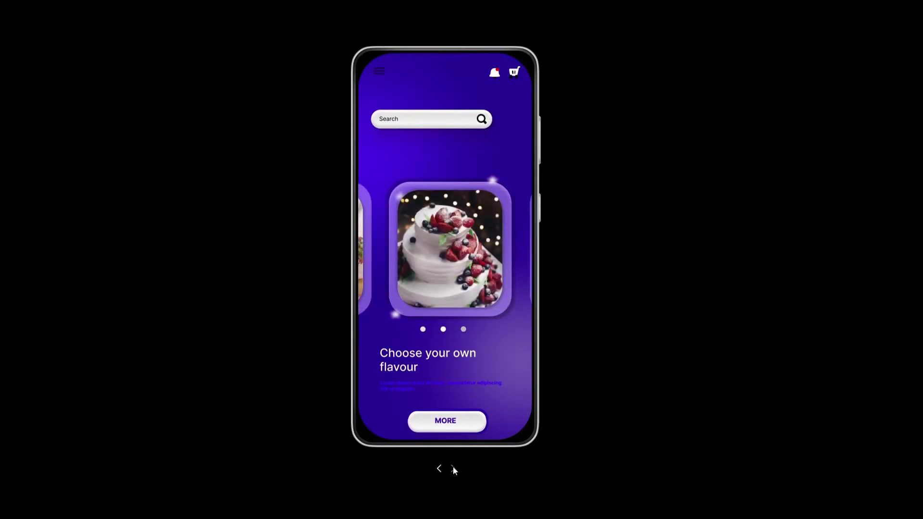
click(453, 468)
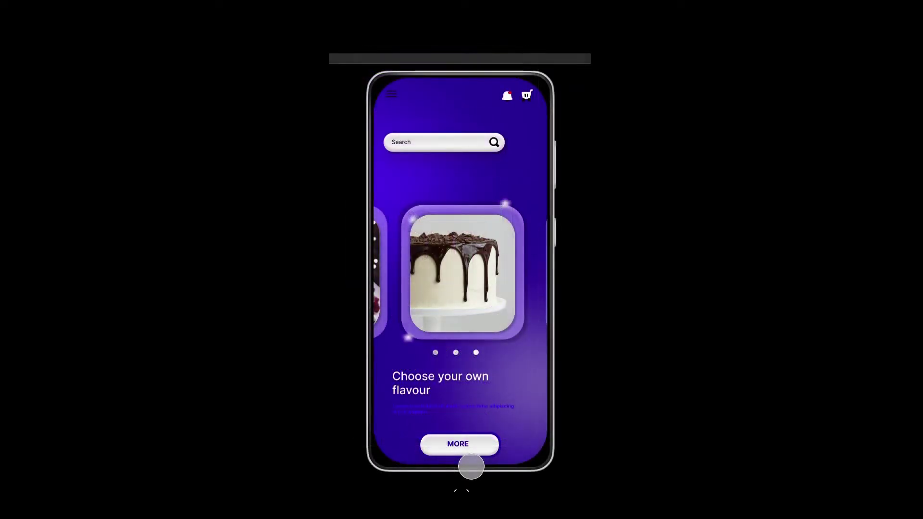
click(471, 466)
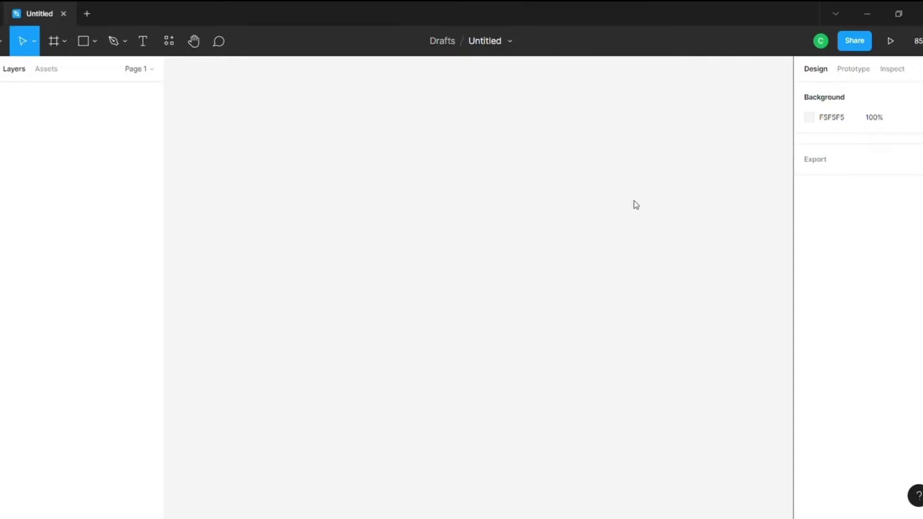
- Draw a large blank frame on the canvas and open its white FFFFFF fill
click(60, 47)
mouse_move(194, 94)
mouse_down()
mouse_move(452, 295)
mouse_move(604, 372)
mouse_move(767, 486)
mouse_up()
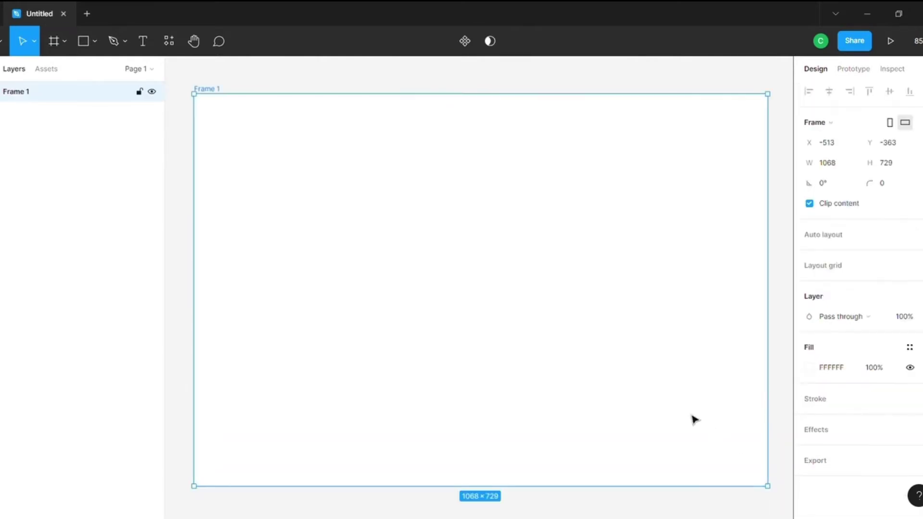
click(811, 368)
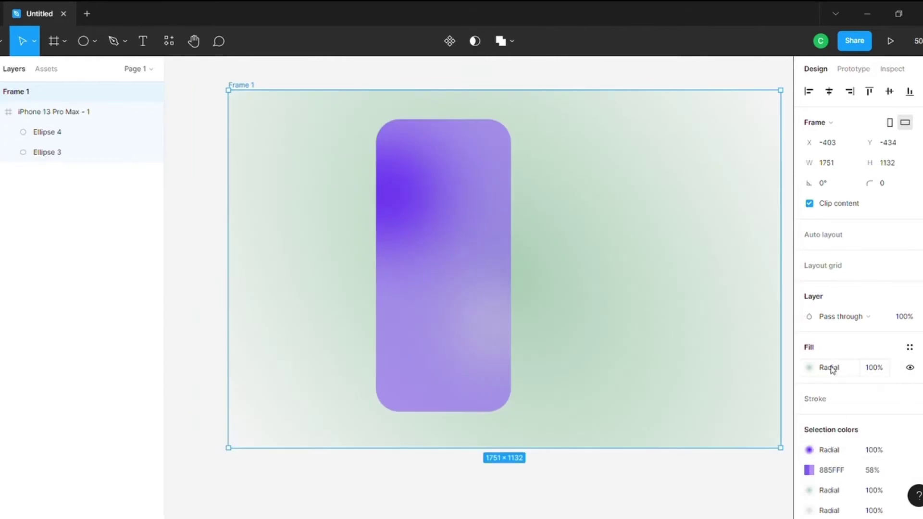
- Change the backdrop's radial gradient stop to the purple document colour
click(832, 368)
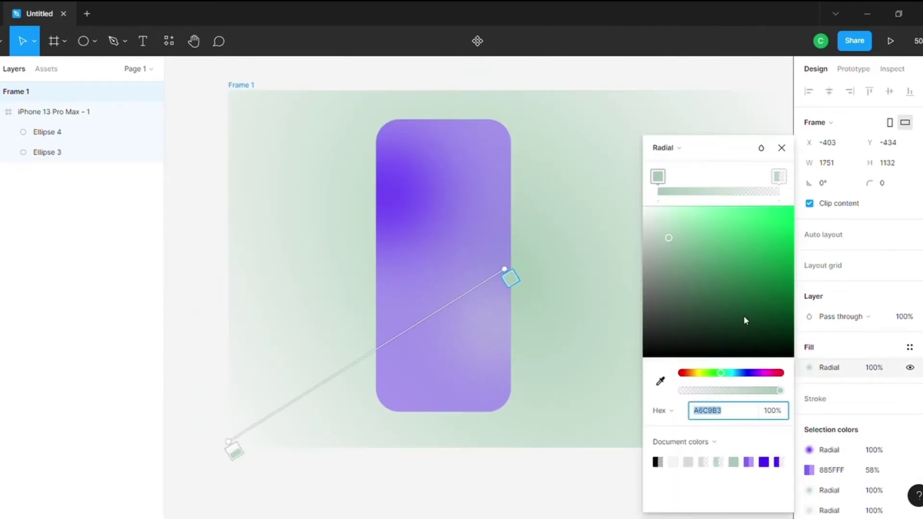
click(764, 463)
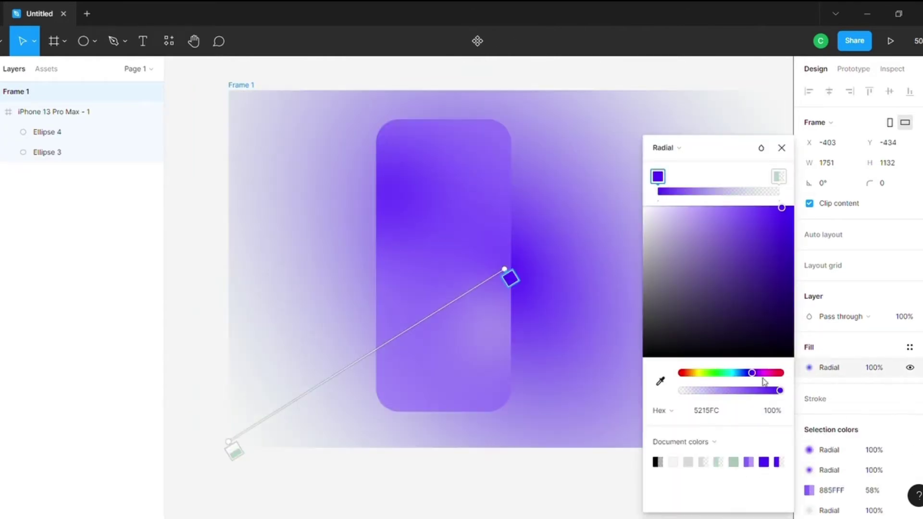
click(781, 148)
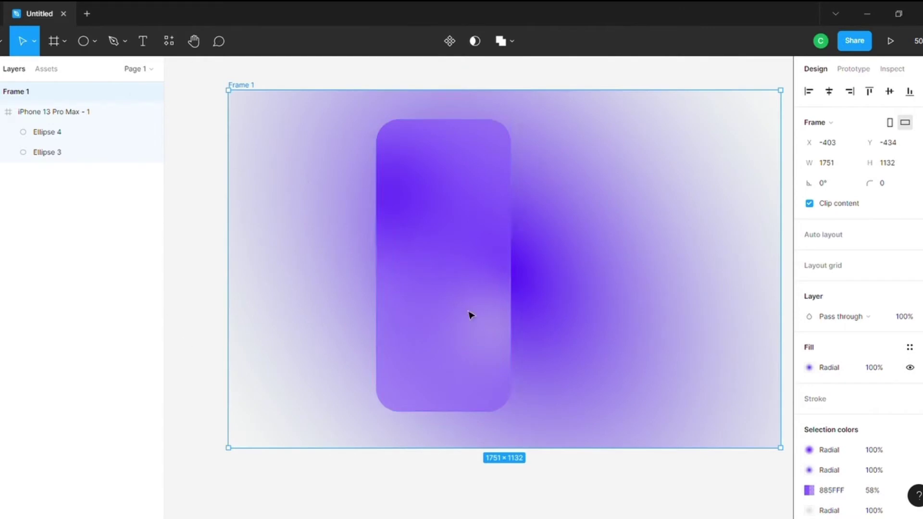
- Deepen the phone frame's fill to 7343FF and settle the frame back in place
click(470, 315)
click(809, 470)
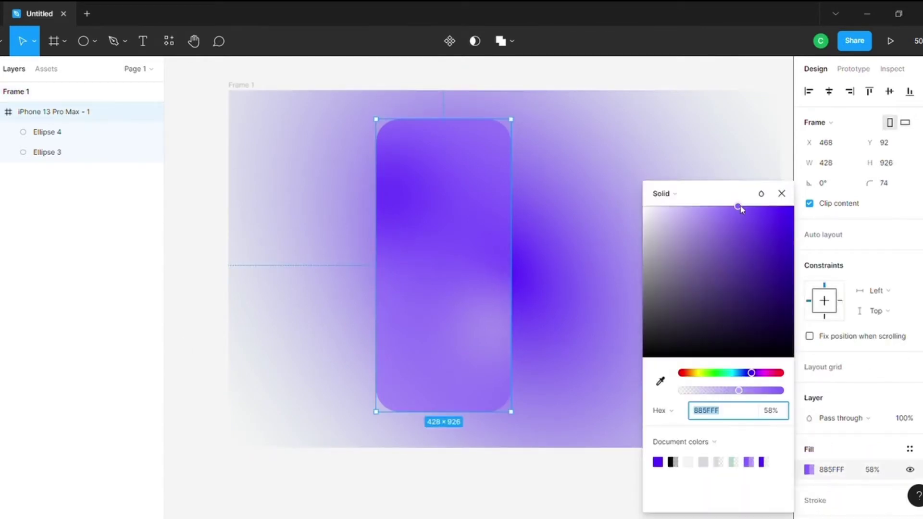
mouse_move(740, 208)
mouse_down()
mouse_move(762, 208)
mouse_move(753, 206)
mouse_up()
key(Escape)
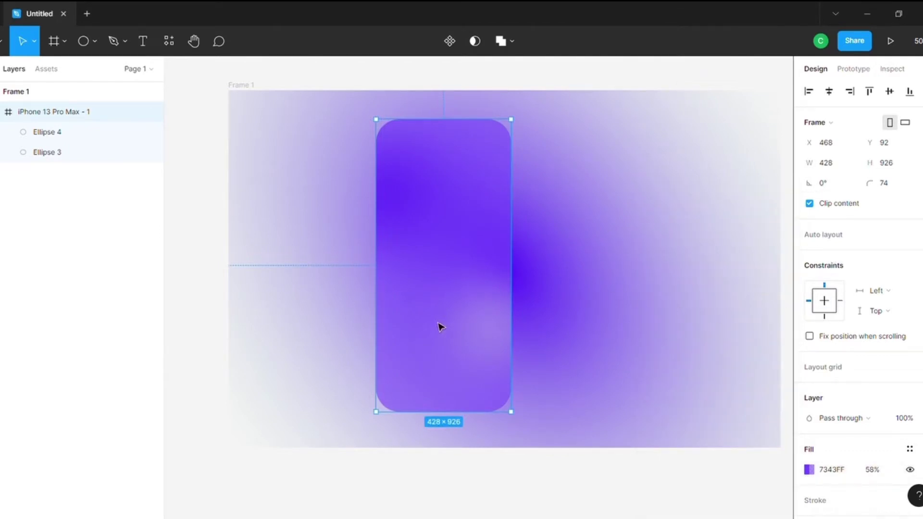
drag(439, 326, 447, 315)
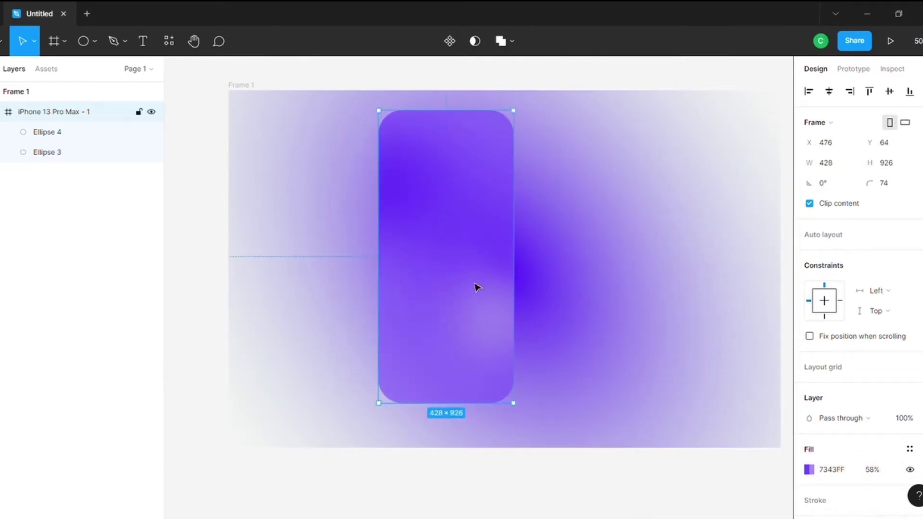
click(596, 84)
drag(462, 291, 459, 305)
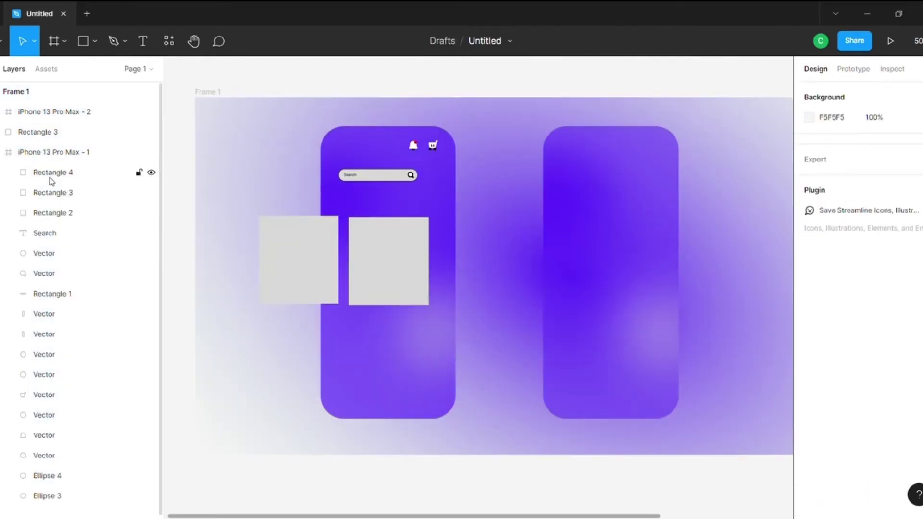
- Place Rectangle 4 right of the other squares and nudge iPhone 13 Pro Max - 2 right
click(48, 173)
drag(391, 262, 486, 261)
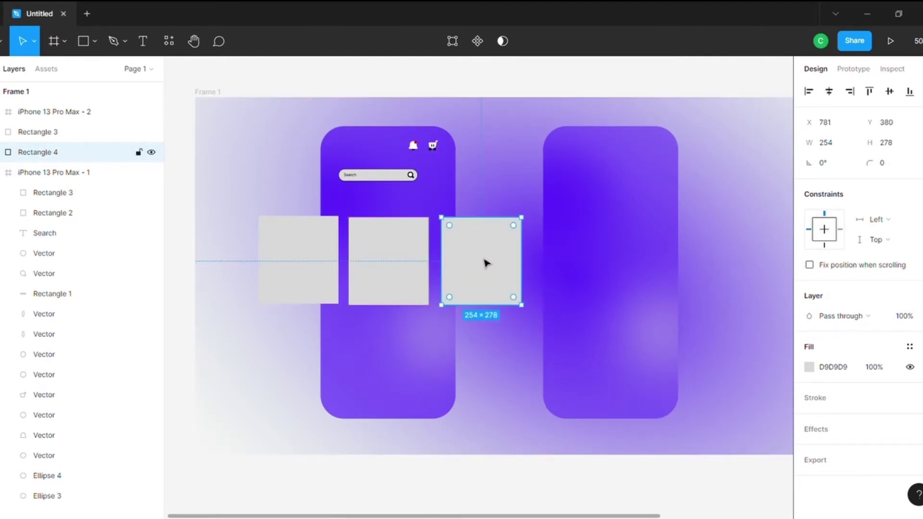
click(524, 126)
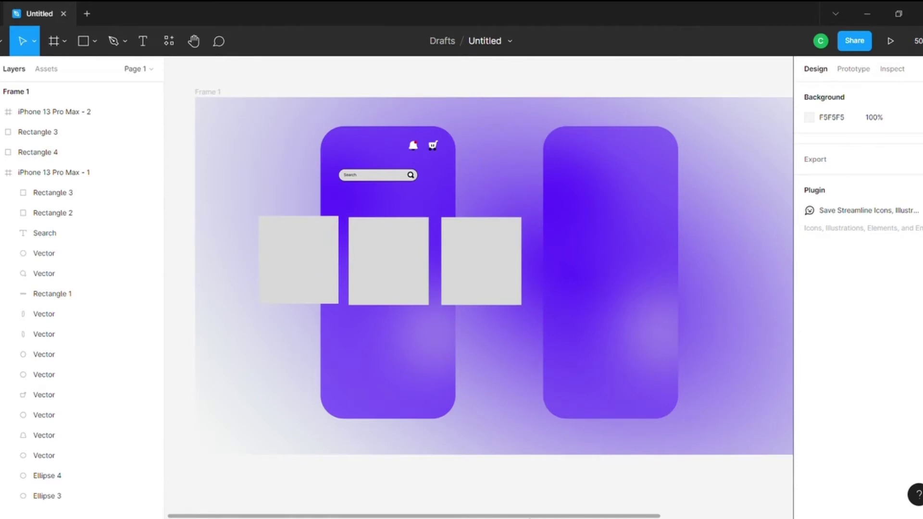
drag(603, 312, 610, 314)
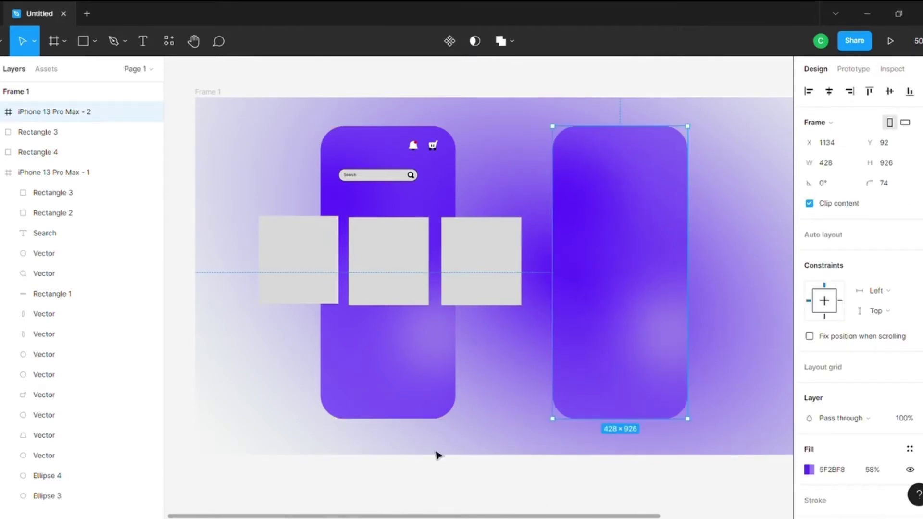
scroll(437, 336, right, 5)
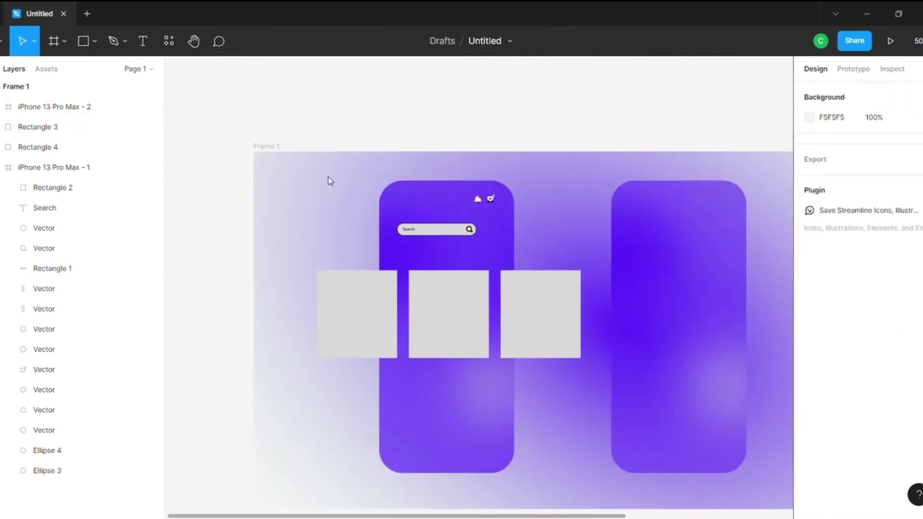
- Give the middle, left and right grey squares a corner radius of 44
click(459, 313)
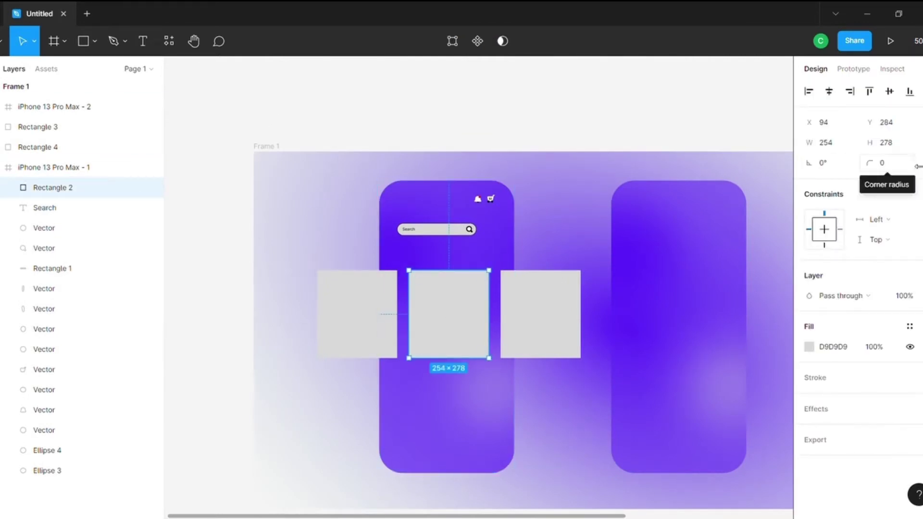
drag(917, 167, 507, 137)
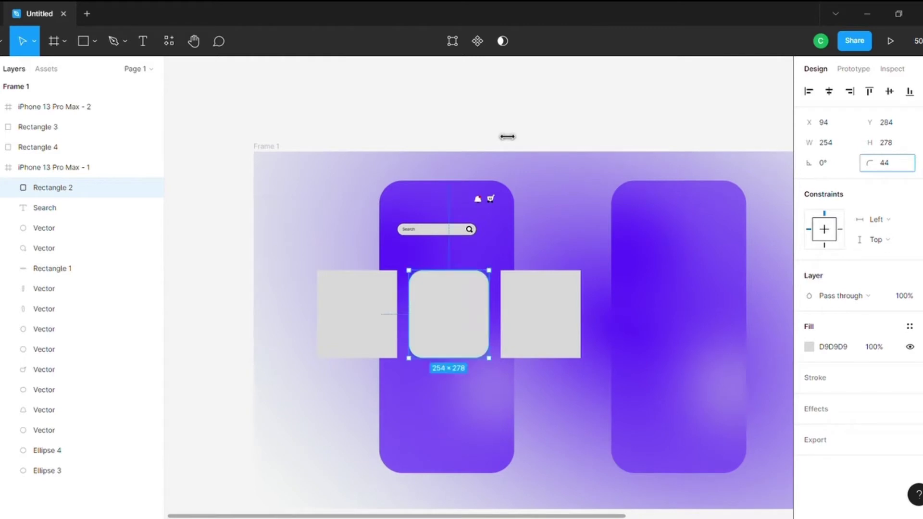
click(355, 312)
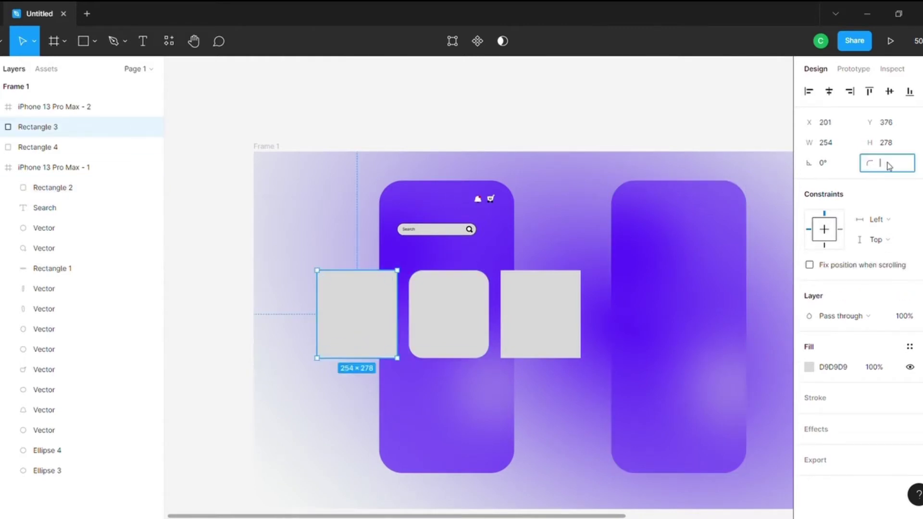
click(566, 307)
click(890, 166)
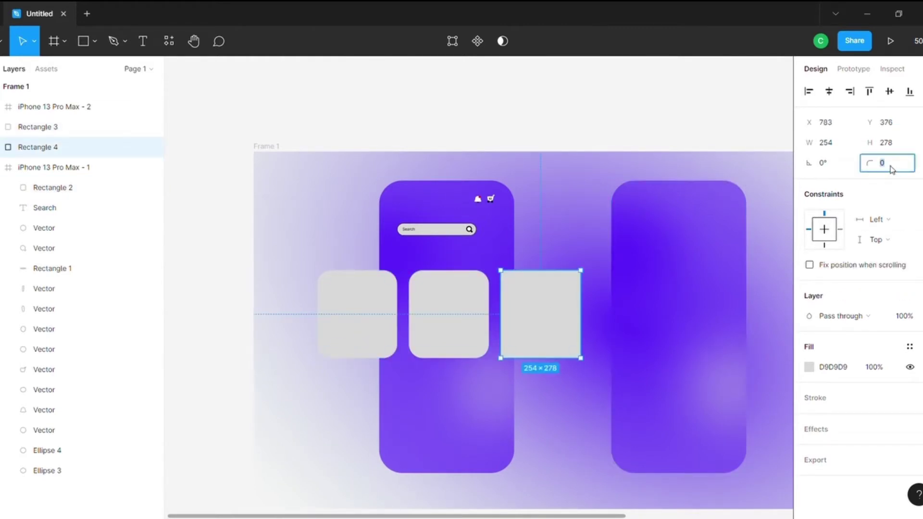
click(545, 216)
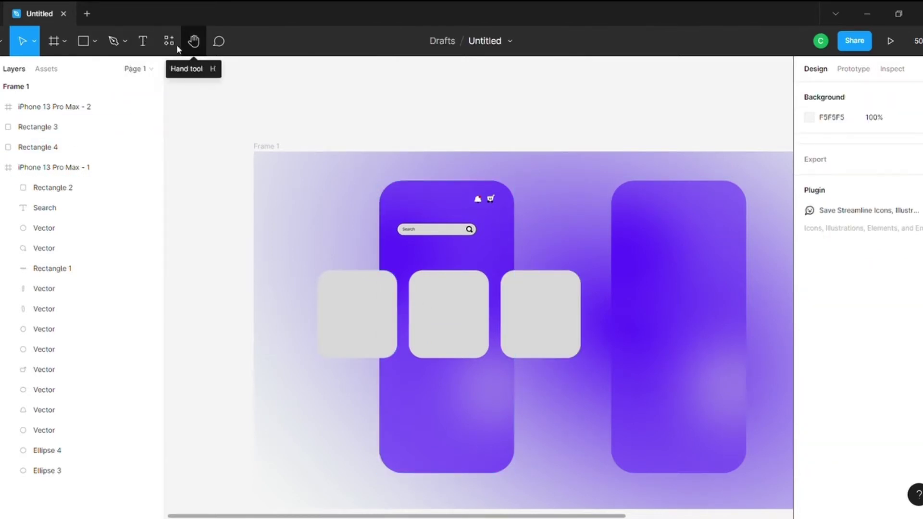
click(169, 42)
- Type the heading 'Choose your own flavour' at size 40 below the cake cards
click(144, 43)
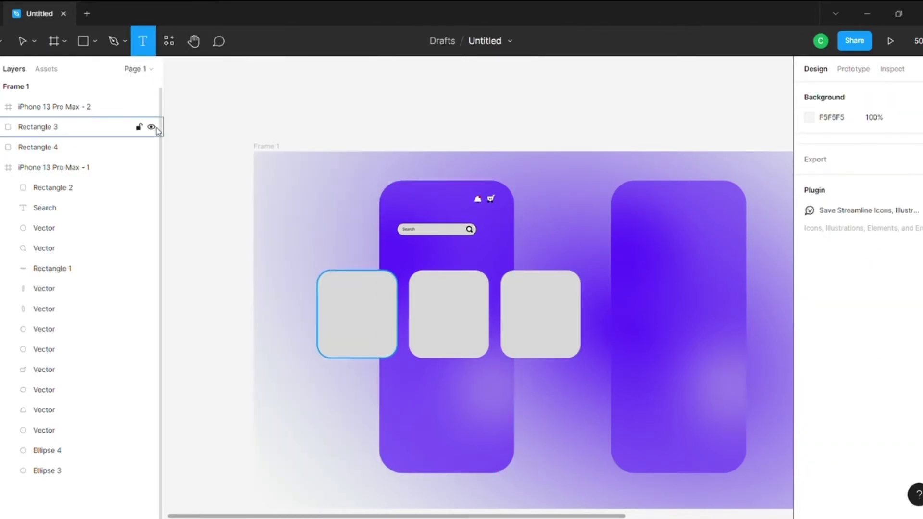
click(915, 41)
click(898, 166)
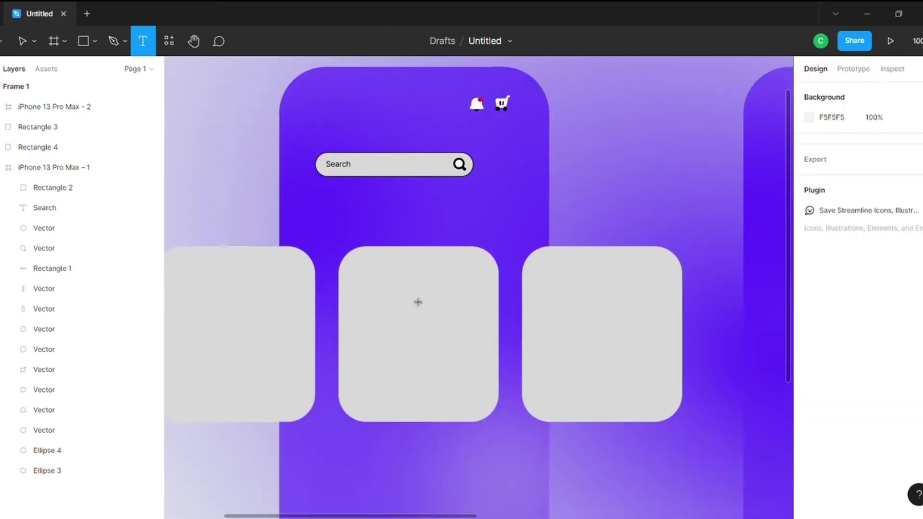
scroll(313, 191, down, 5)
drag(303, 168, 518, 241)
click(918, 366)
click(894, 443)
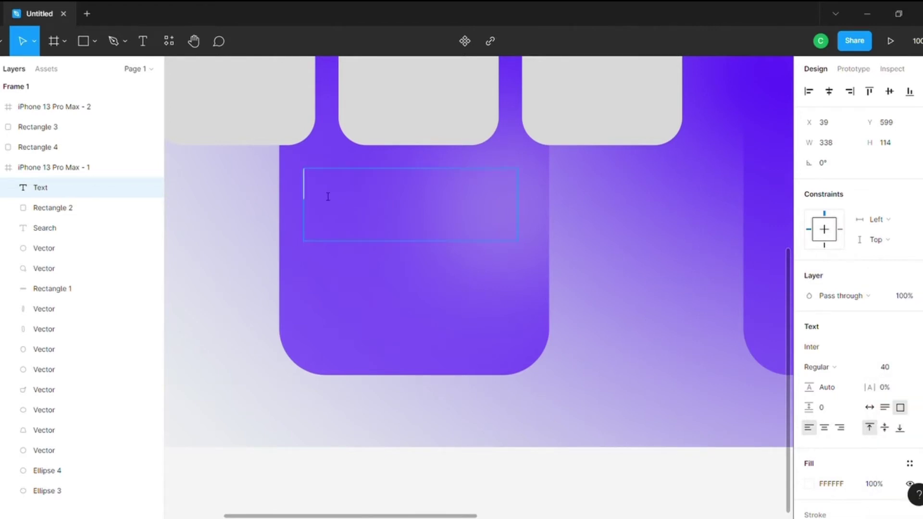
text(Choo)
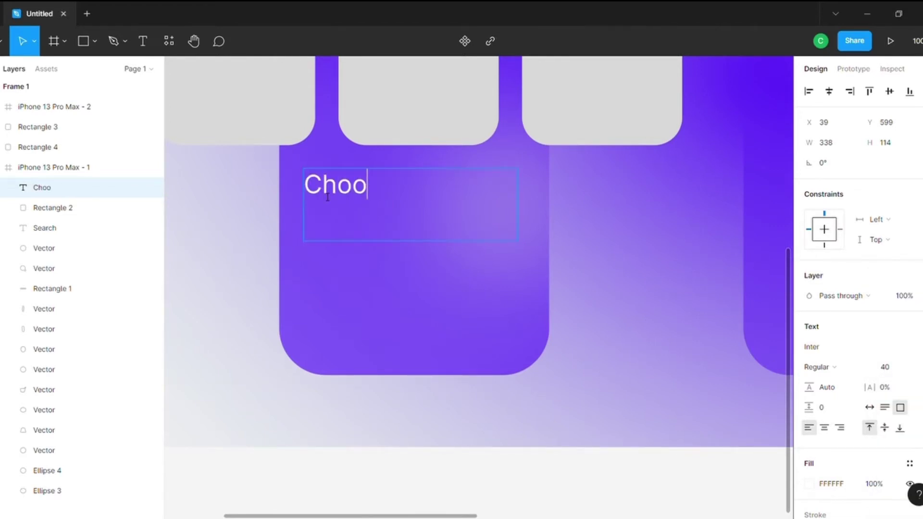
text(se)
text( your o)
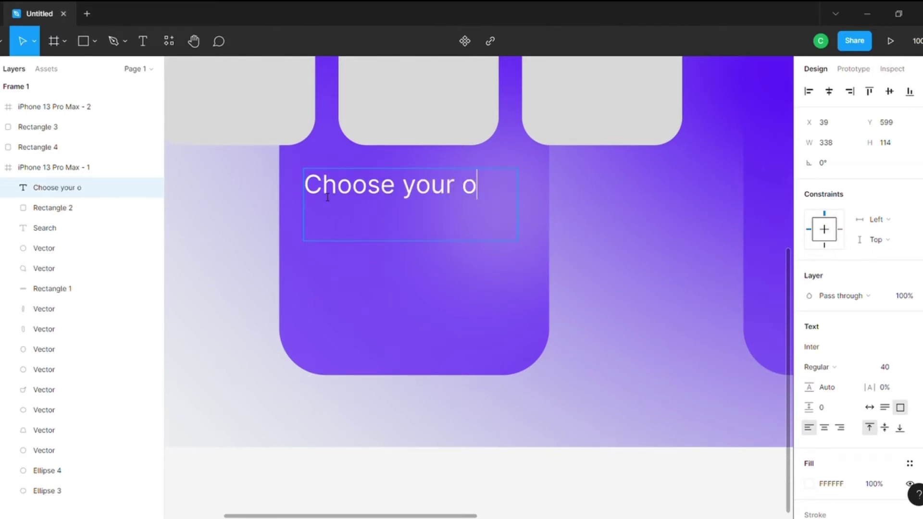
text(wn fla)
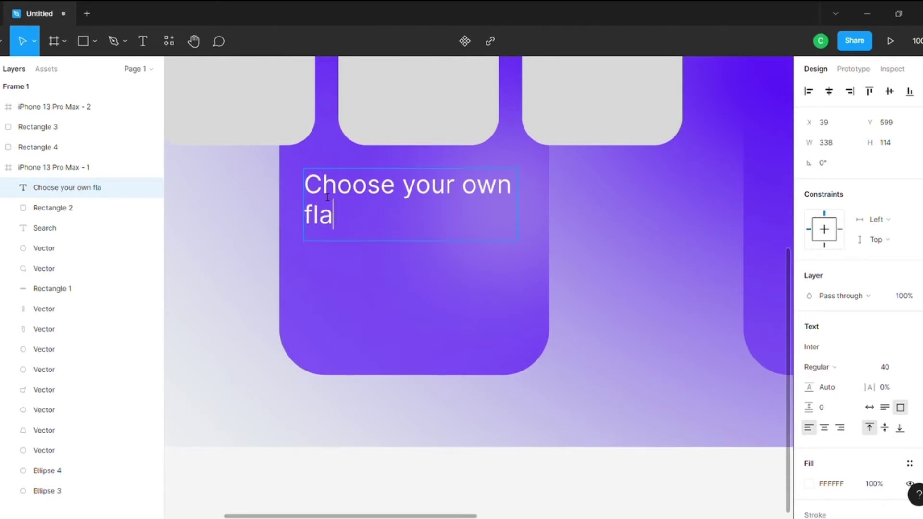
text(vour)
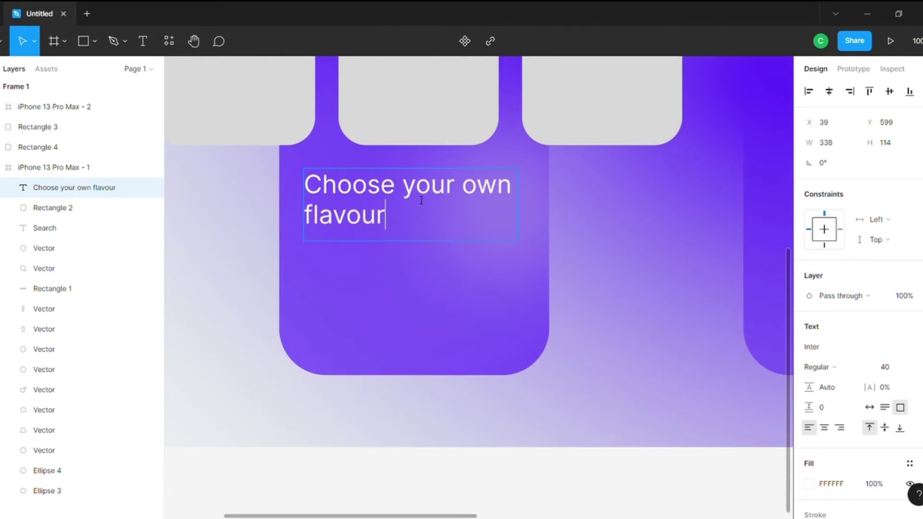
- Restyle the whole heading to Medium weight at size 32
double_click(314, 187)
key(ctrl+a)
click(848, 348)
click(817, 367)
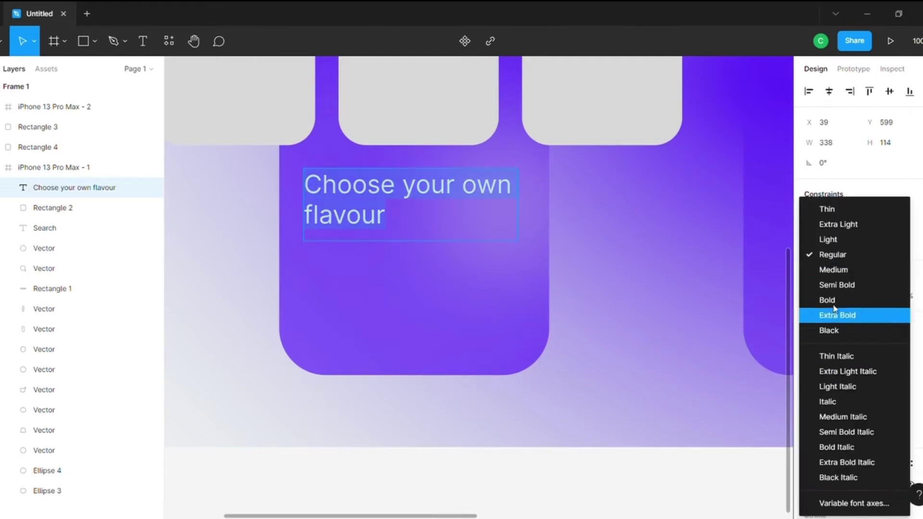
click(830, 269)
click(889, 366)
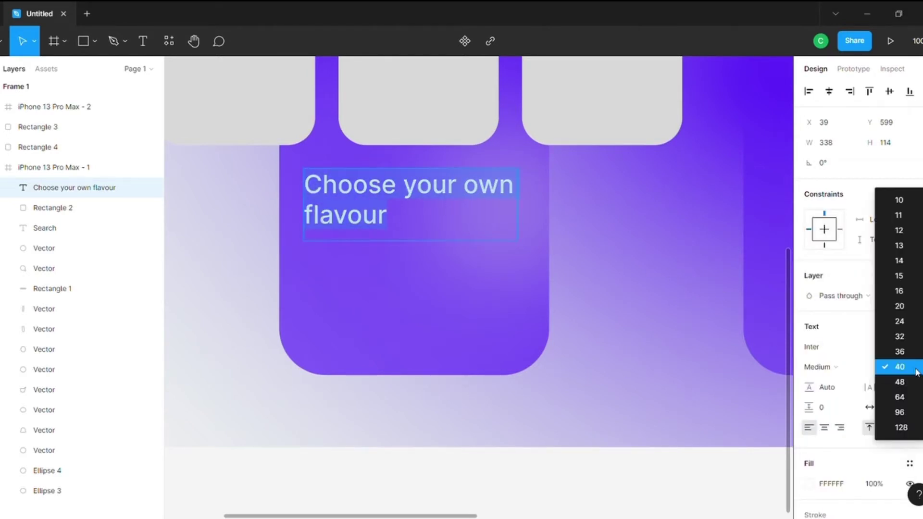
click(894, 337)
scroll(716, 294, up, 5)
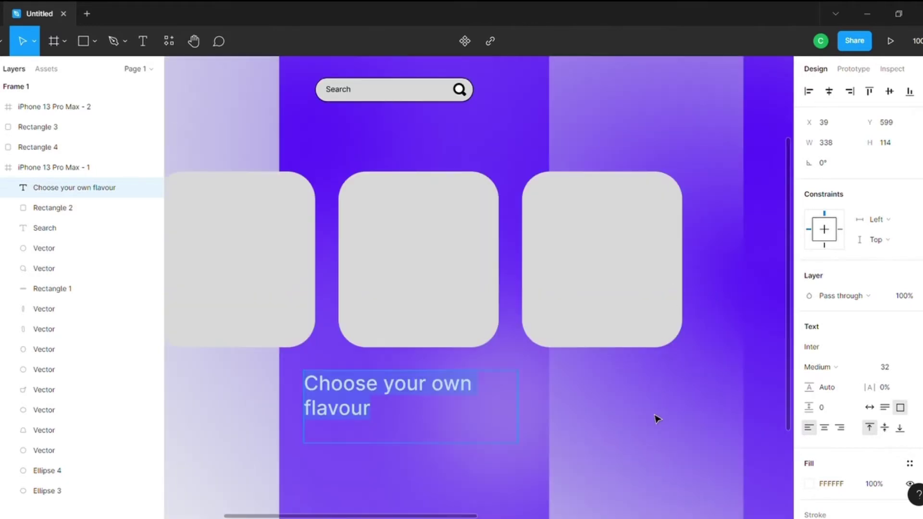
key(Escape)
key(Escape)
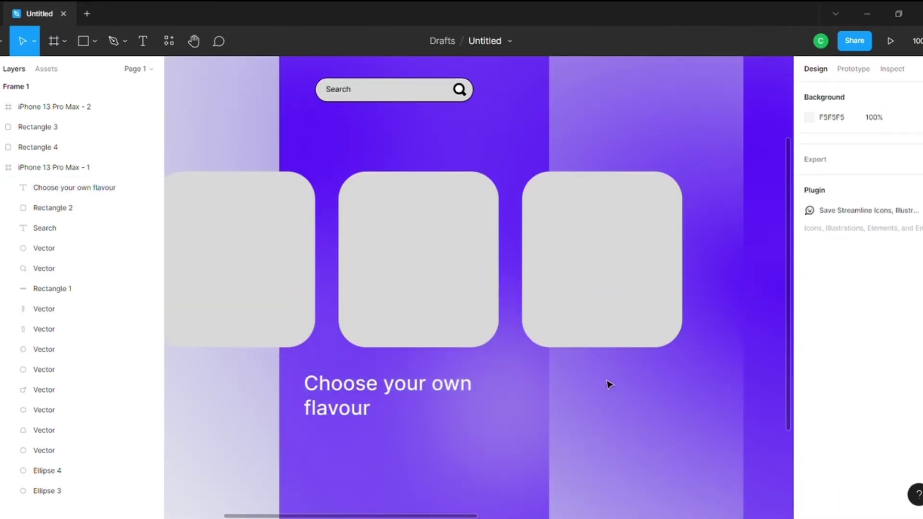
scroll(517, 204, down, 3)
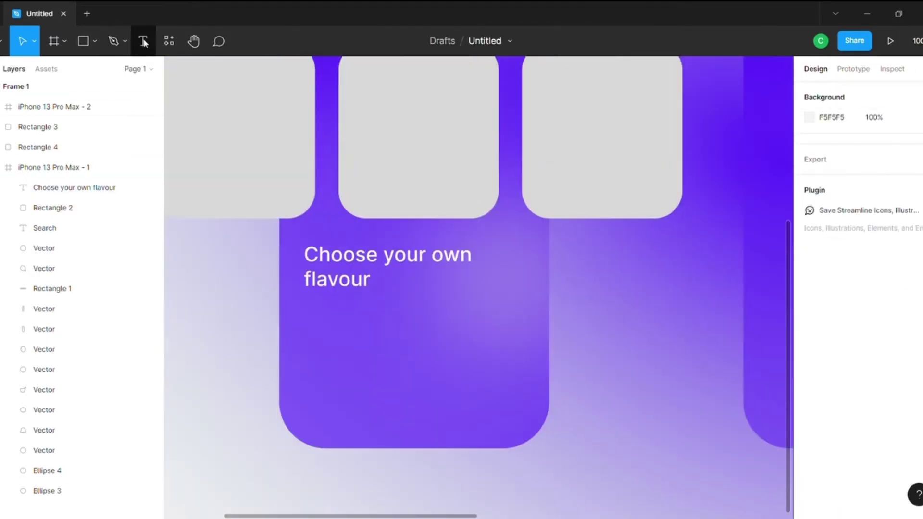
- Draw a 170×53 button rectangle below the heading
click(83, 47)
click(95, 72)
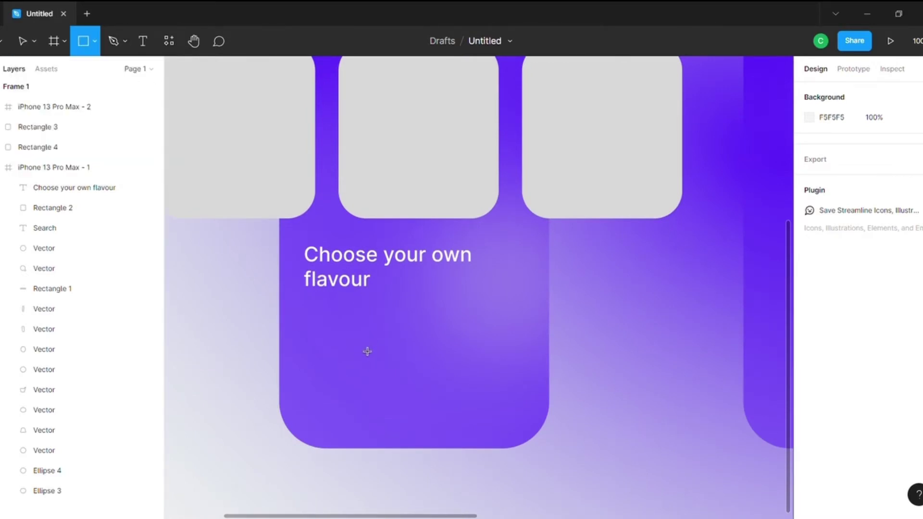
drag(362, 339, 469, 373)
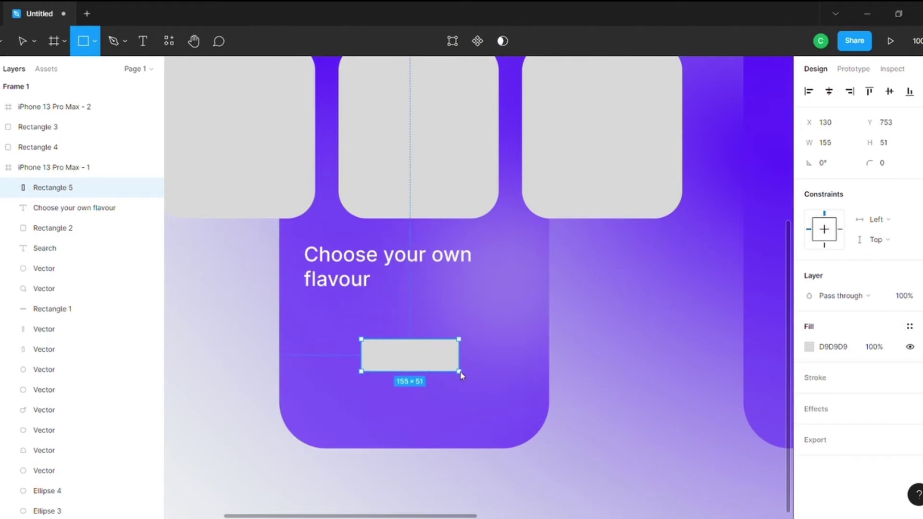
click(607, 307)
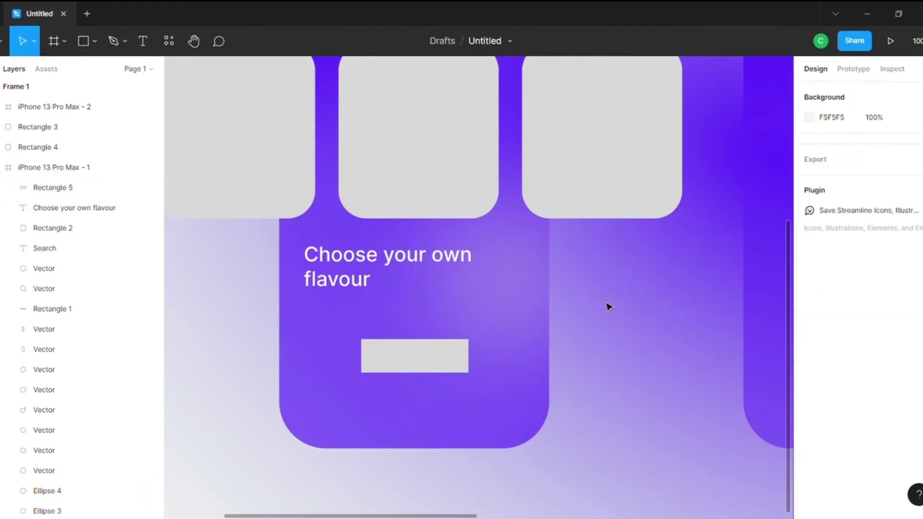
- Move the heading text slightly lower
scroll(440, 223, up, 1)
scroll(358, 381, up, 1)
drag(422, 391, 426, 412)
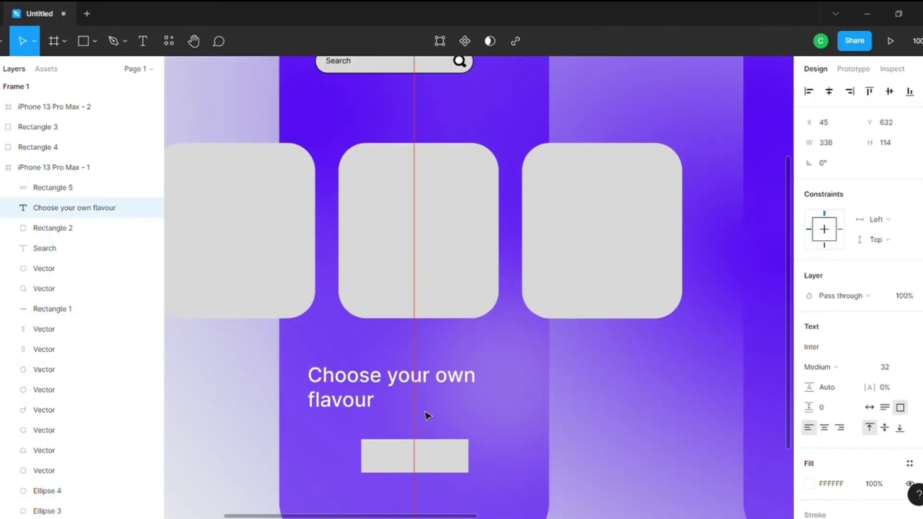
click(701, 409)
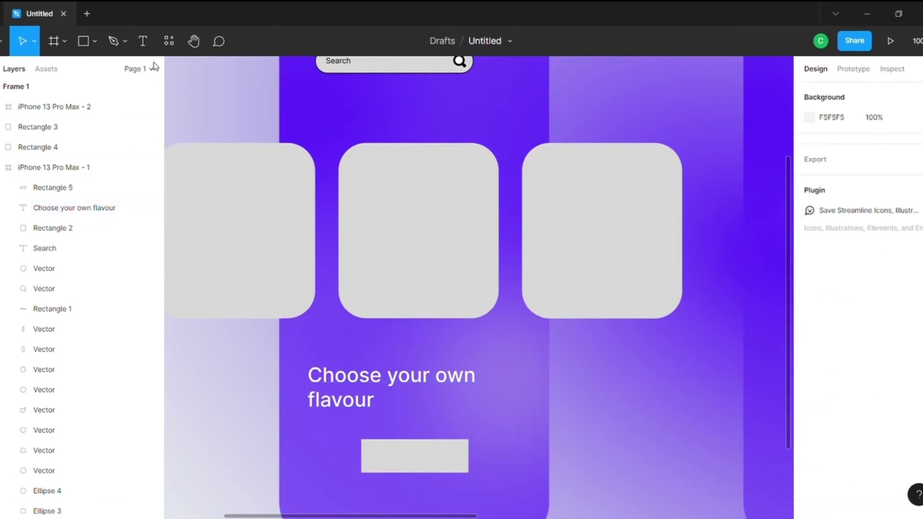
- Draw a small round ellipse dot below the middle card
click(96, 41)
click(96, 117)
drag(389, 337, 378, 330)
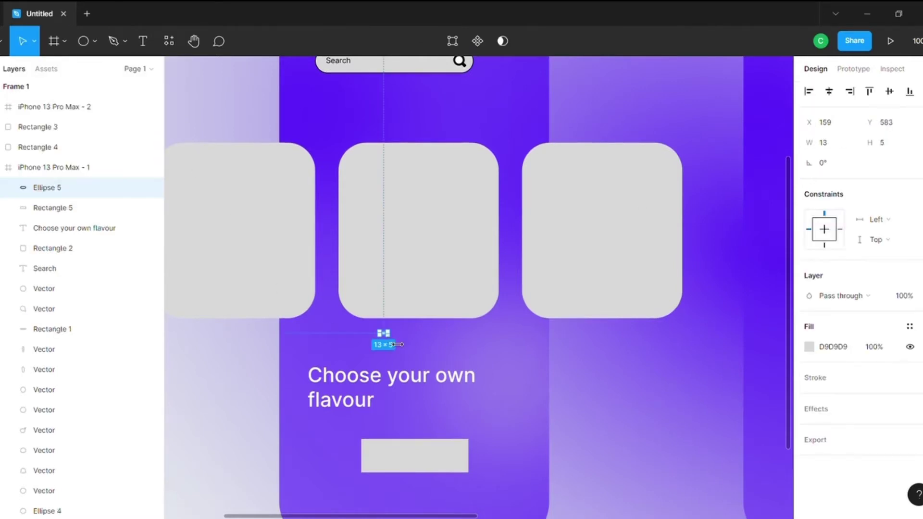
click(830, 144)
click(900, 144)
text(13)
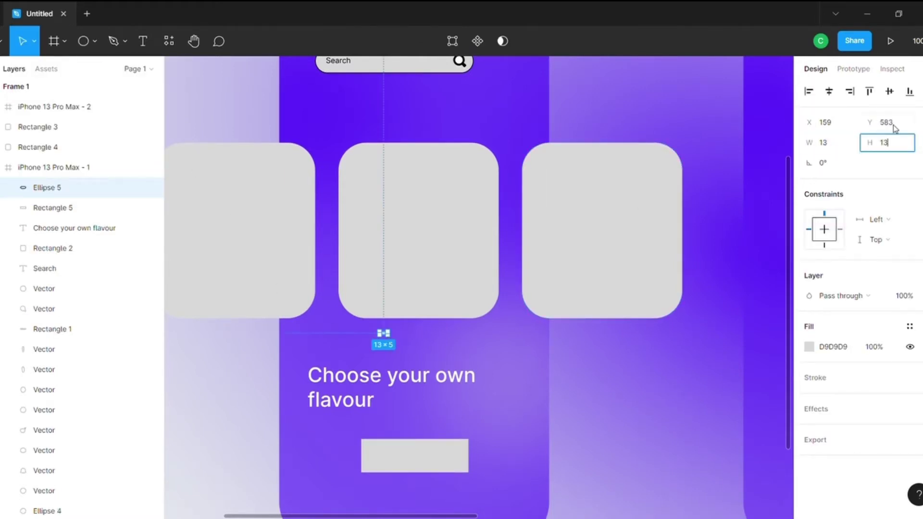
click(411, 342)
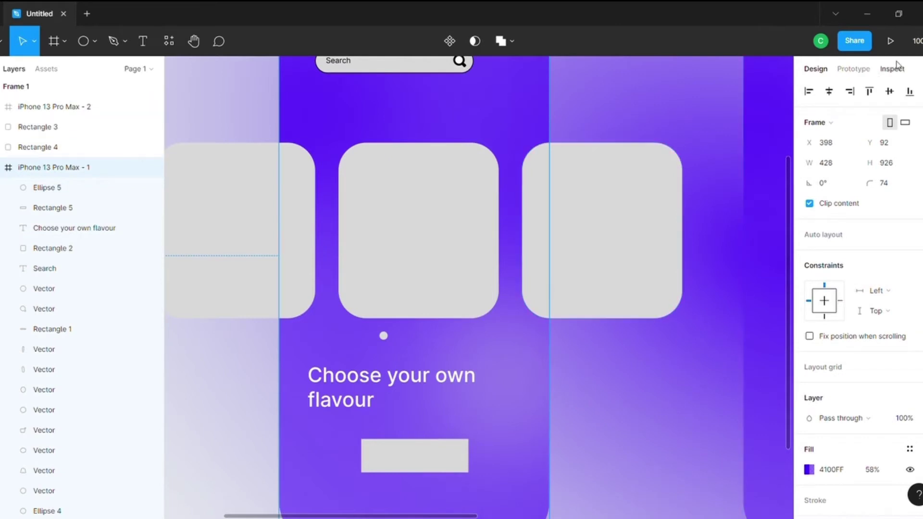
- Resize the dot to exactly 11×11
click(916, 41)
click(842, 149)
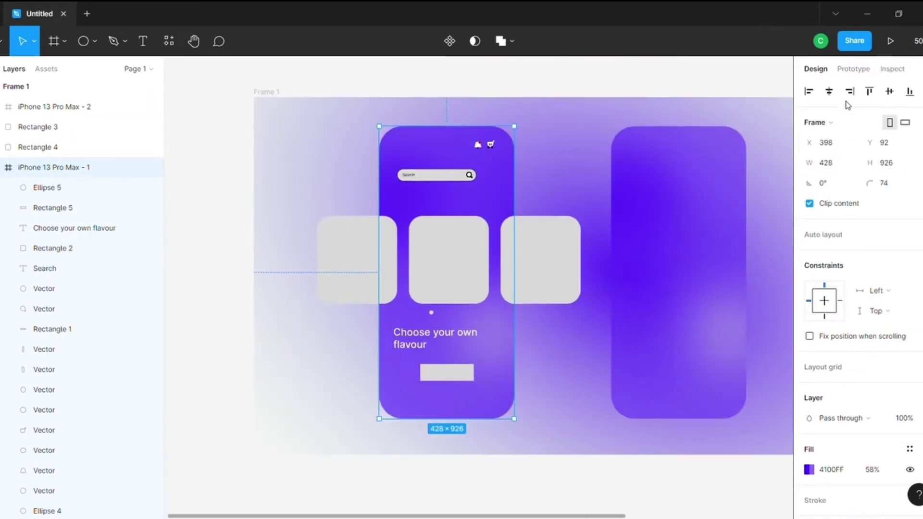
click(65, 192)
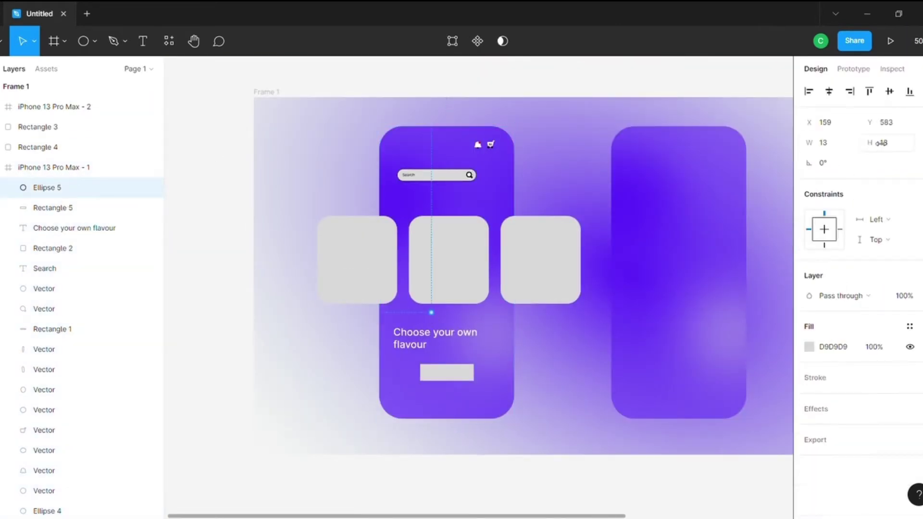
click(837, 151)
text(1)
key(Tab)
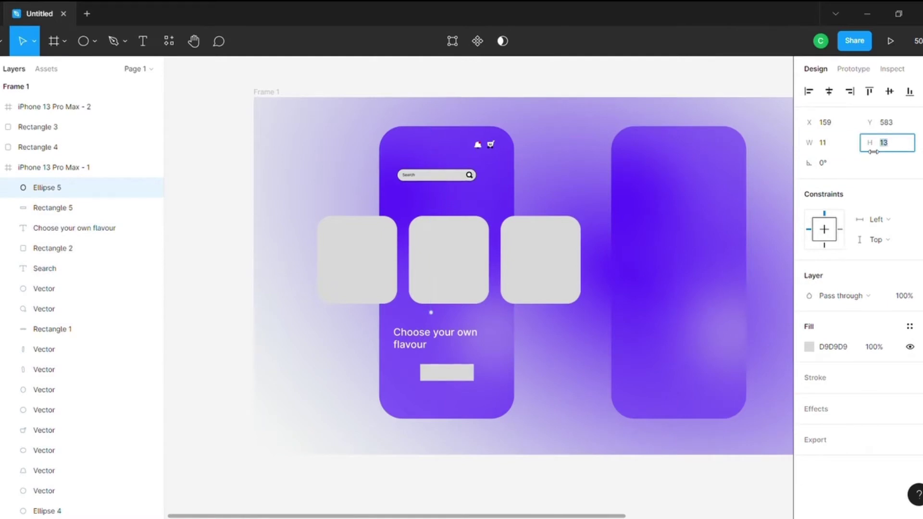
click(72, 168)
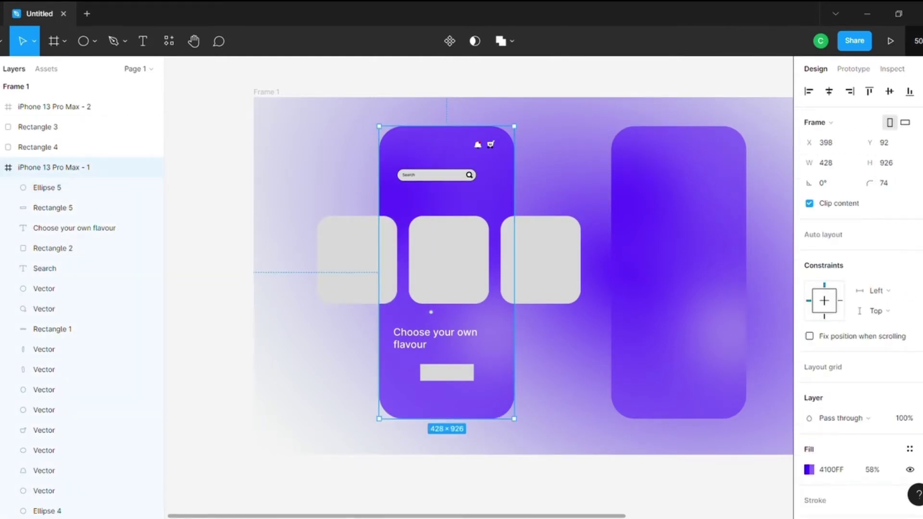
click(916, 41)
click(860, 164)
- Duplicate the dot twice with Ctrl+D and space the three dots evenly in a row
click(383, 335)
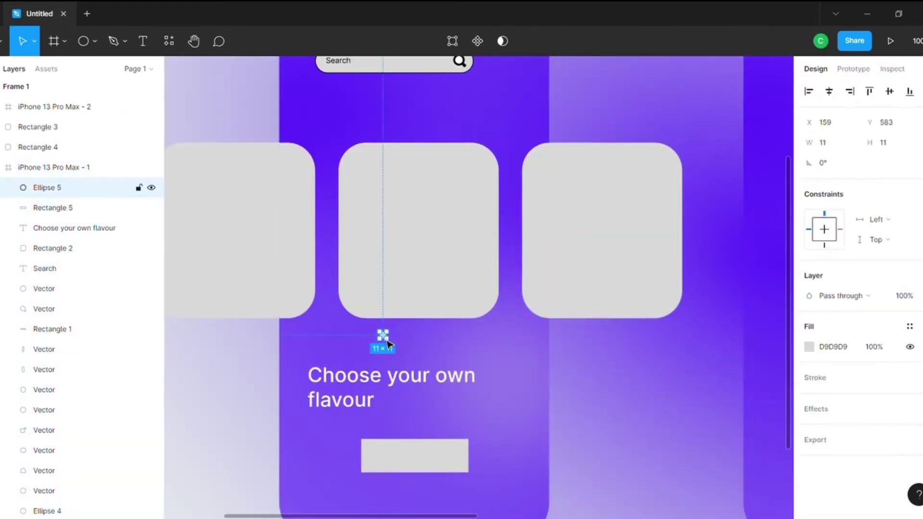
key(ctrl+d)
drag(388, 342, 400, 342)
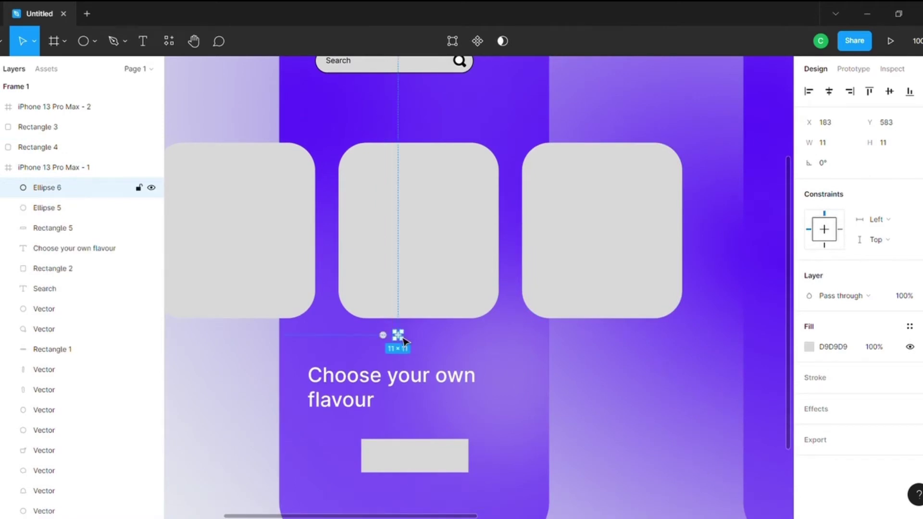
key(ctrl+d)
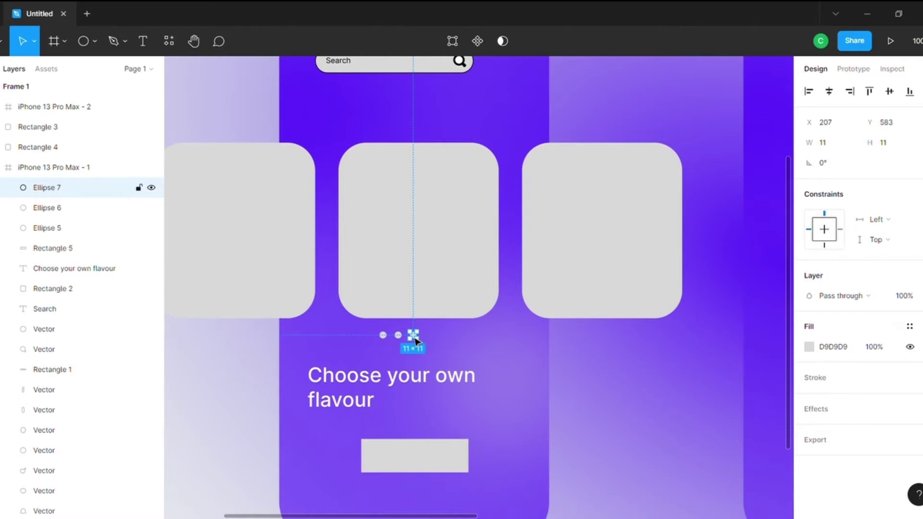
mouse_move(416, 341)
mouse_down()
mouse_move(439, 341)
mouse_move(410, 335)
mouse_up()
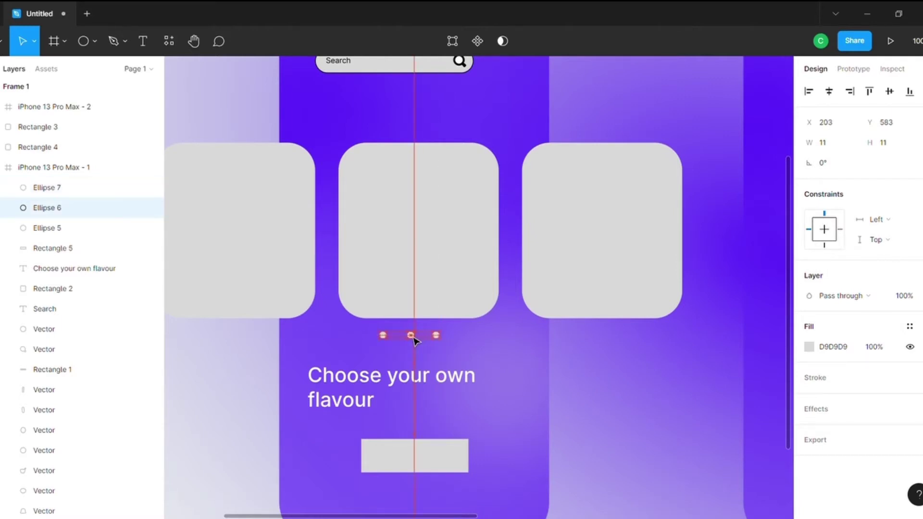
click(647, 391)
scroll(587, 164, up, 1)
scroll(588, 165, up, 2)
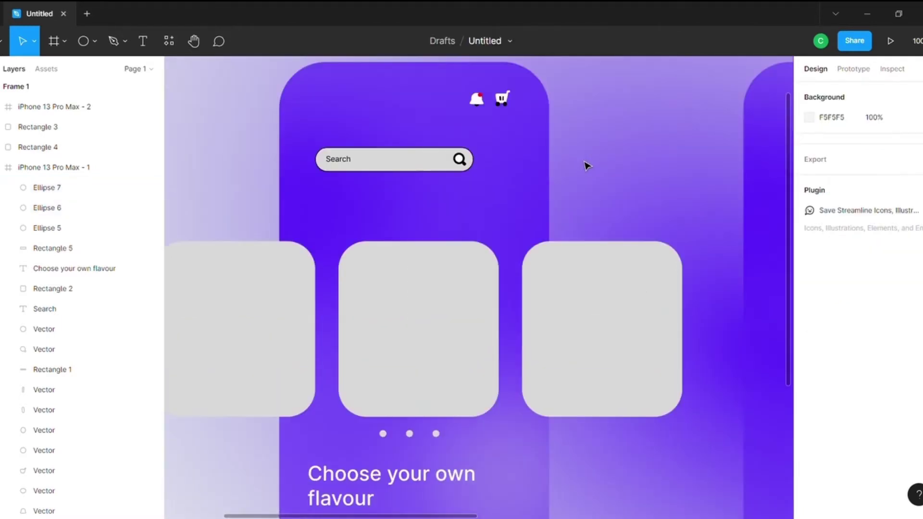
- Make the first dot white and darken the third dot to a mid grey
click(383, 434)
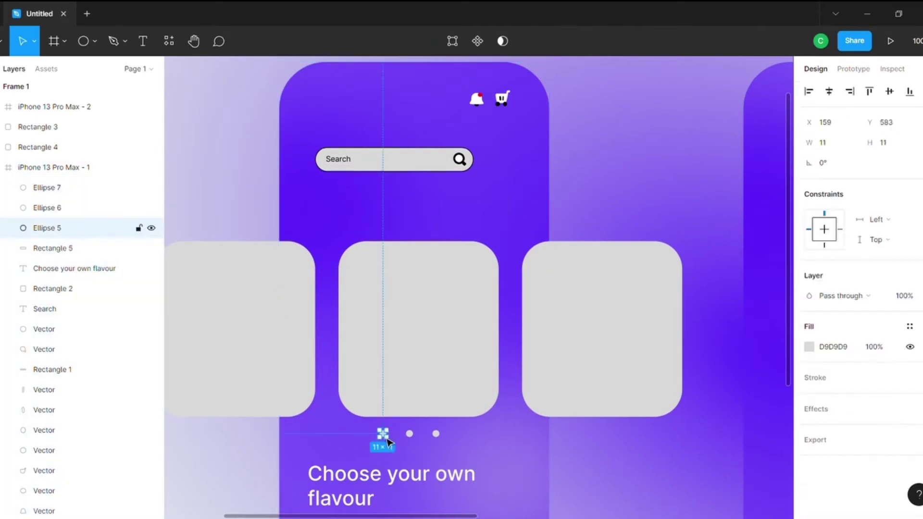
click(809, 346)
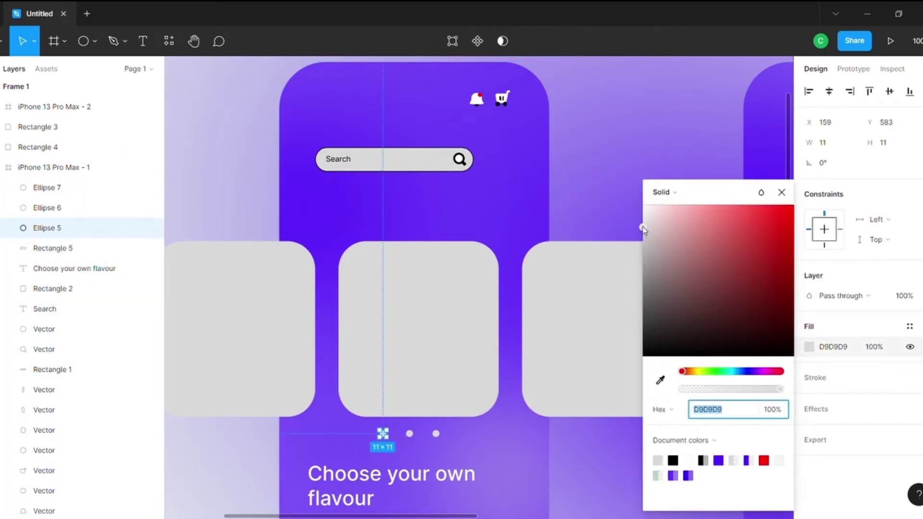
drag(643, 228, 643, 181)
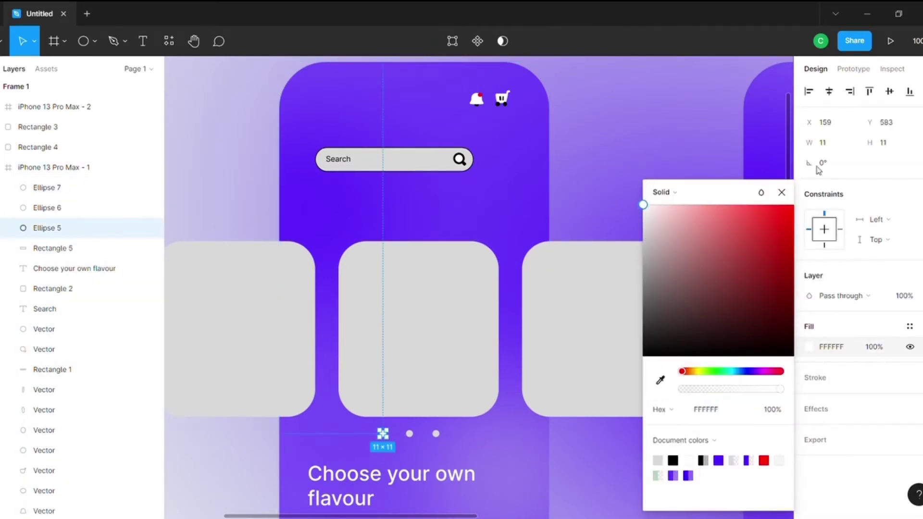
click(436, 434)
click(808, 346)
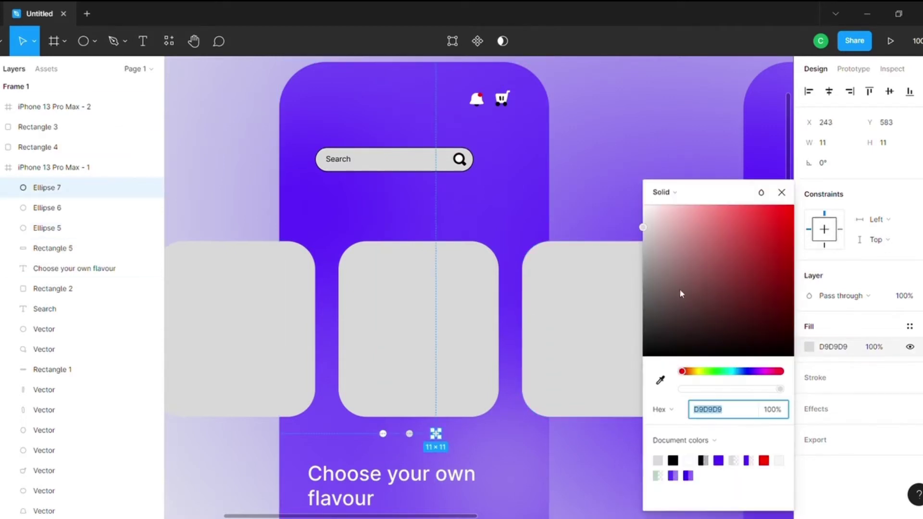
drag(643, 227, 643, 246)
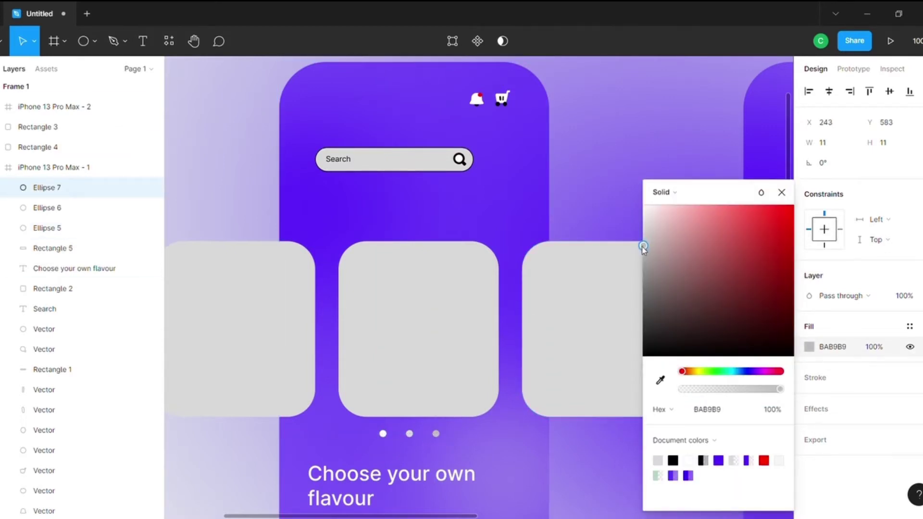
click(665, 154)
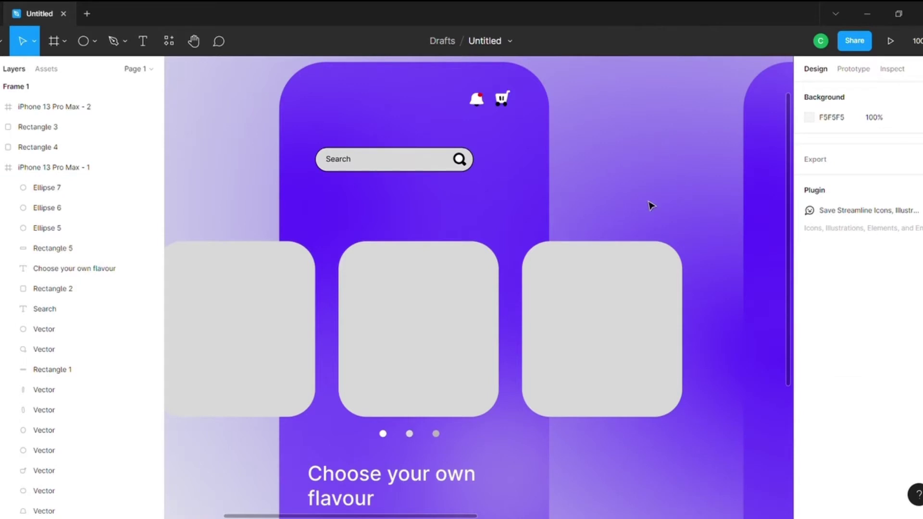
- Round the corners of the grey button rectangle into a pill
click(915, 41)
click(826, 149)
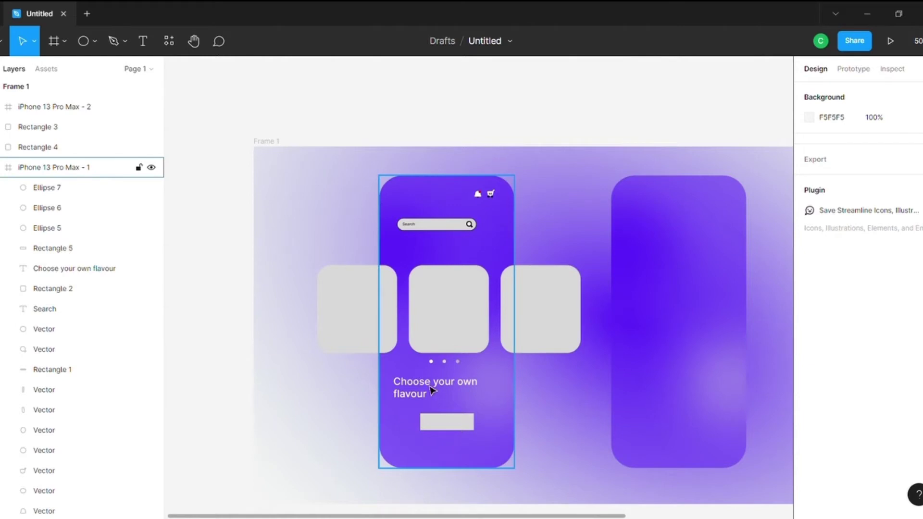
click(449, 426)
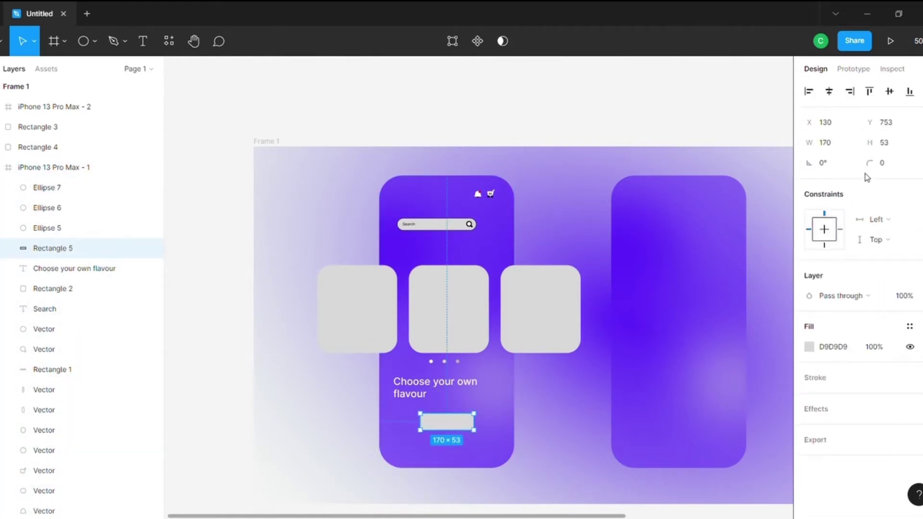
click(897, 165)
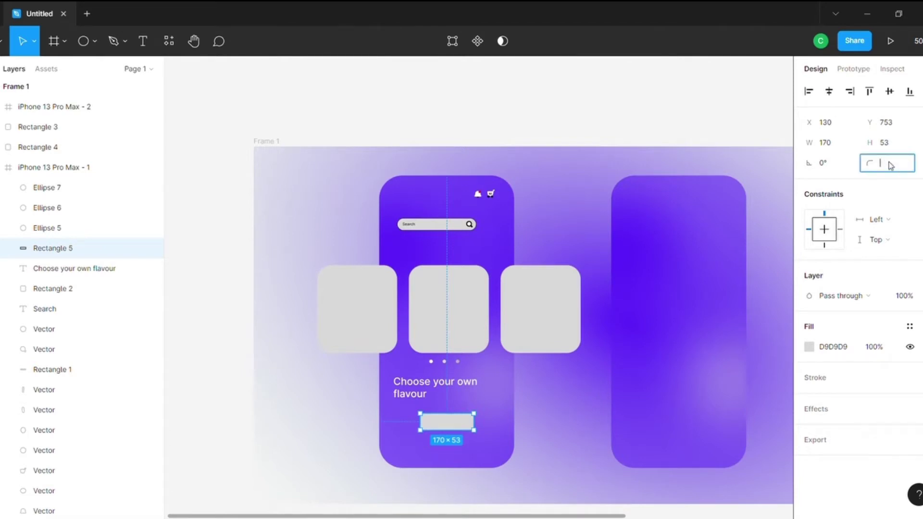
text(22)
click(504, 431)
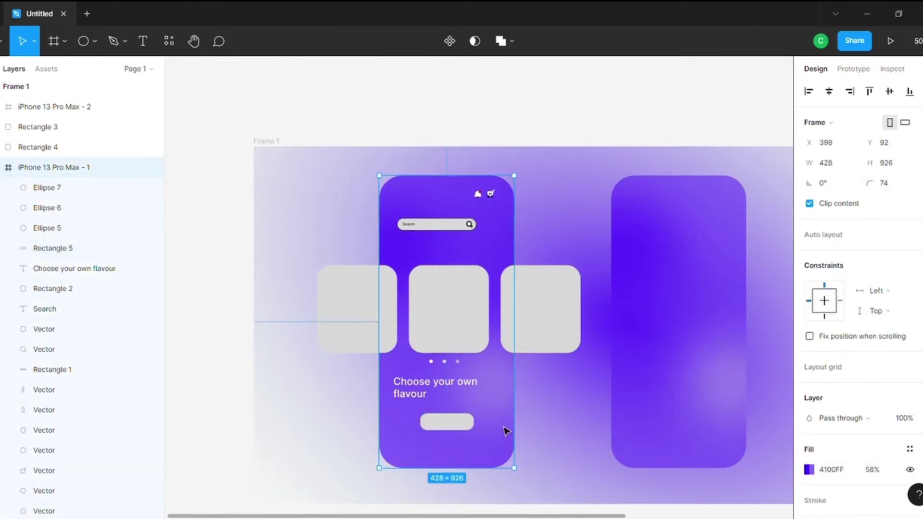
- Add a 5 px inside stroke to the pill button
click(459, 433)
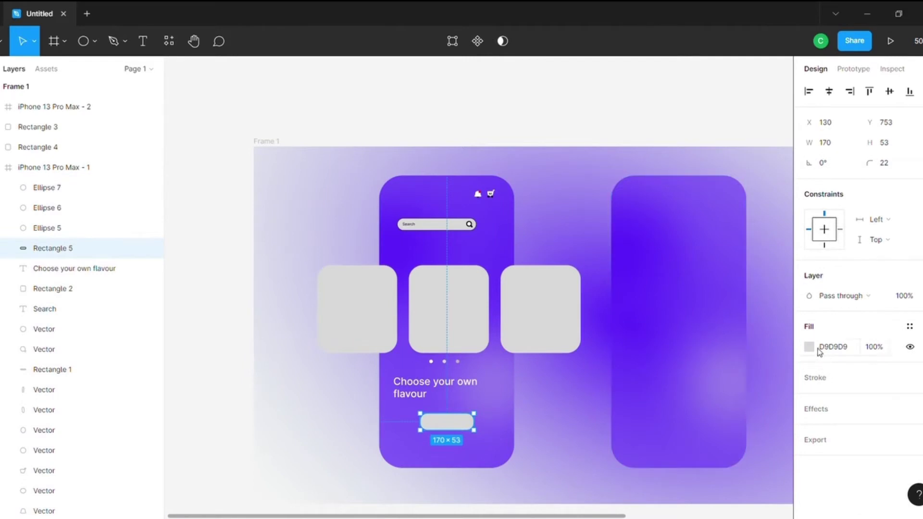
click(910, 377)
click(887, 424)
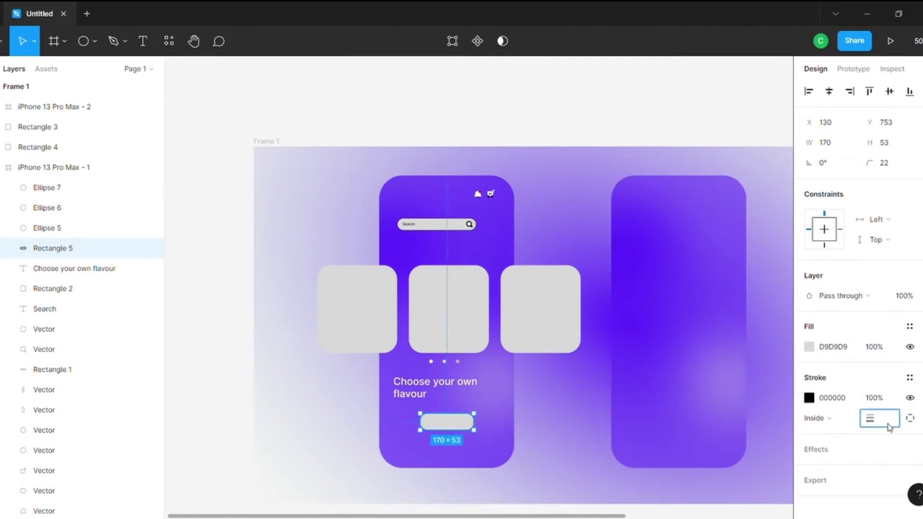
text(5)
click(547, 437)
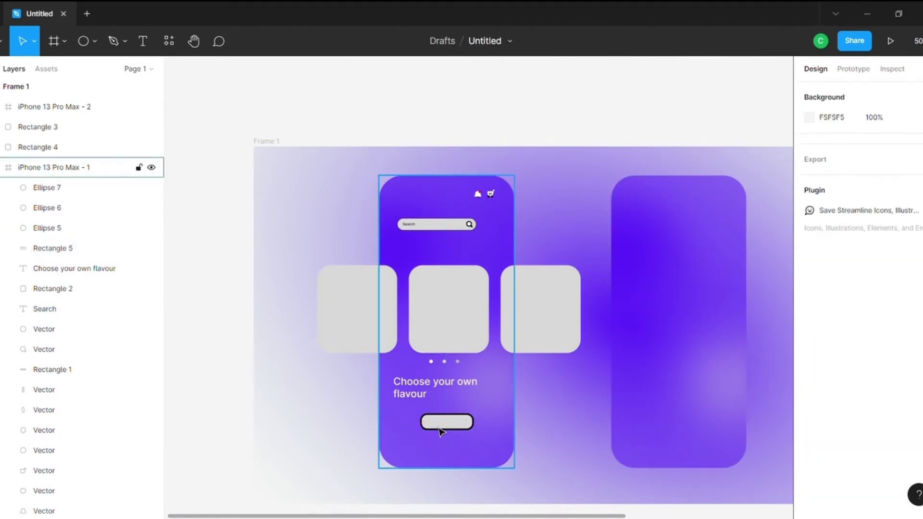
click(443, 429)
click(809, 397)
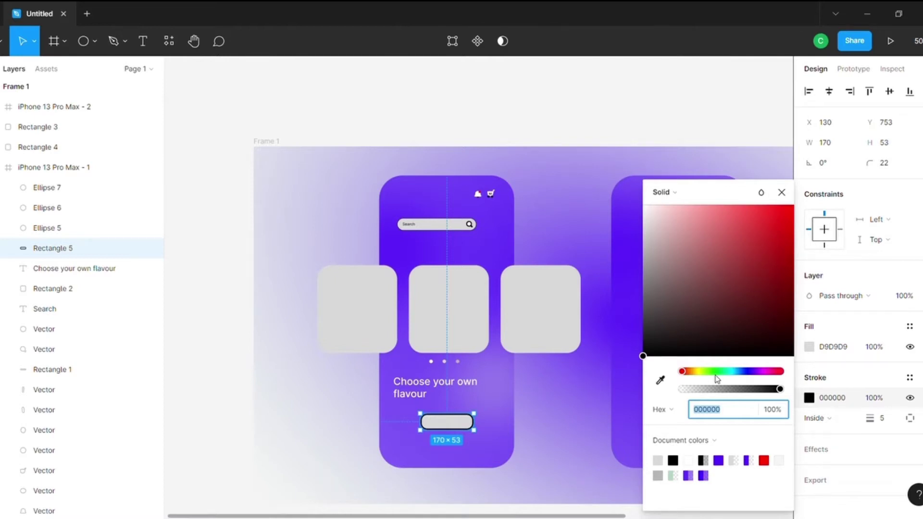
- Change the button's outline colour to dark purple 2C00AD
key(BackSpace)
click(566, 441)
click(447, 425)
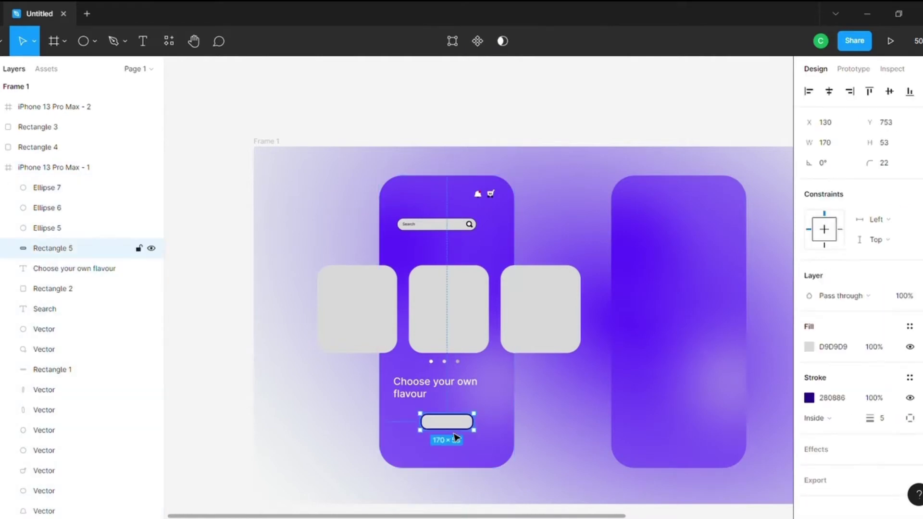
click(810, 398)
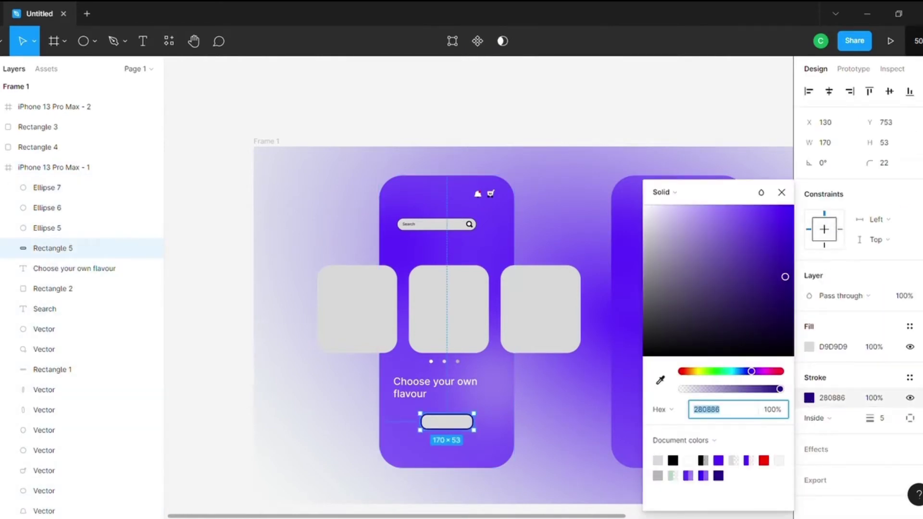
click(917, 41)
click(891, 163)
scroll(601, 208, down, 2)
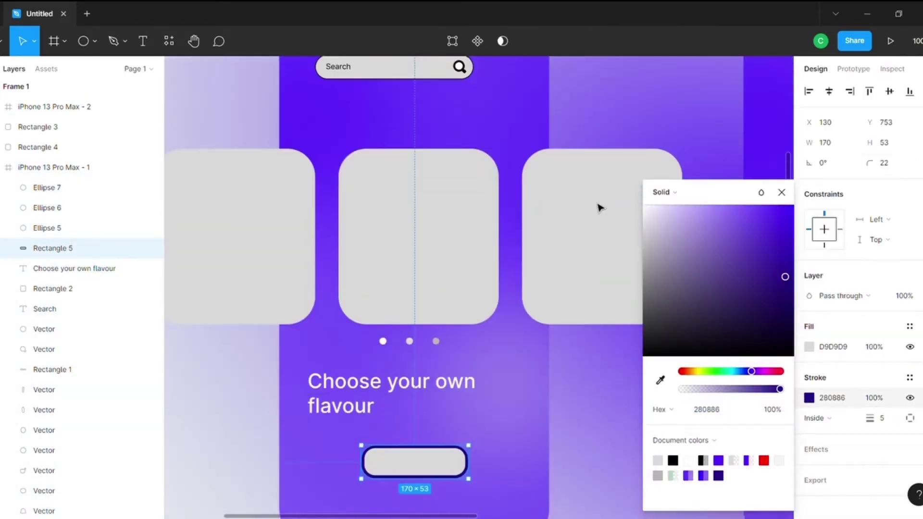
scroll(598, 207, down, 3)
mouse_move(785, 277)
mouse_down()
mouse_move(784, 240)
mouse_move(804, 187)
mouse_move(806, 261)
mouse_up()
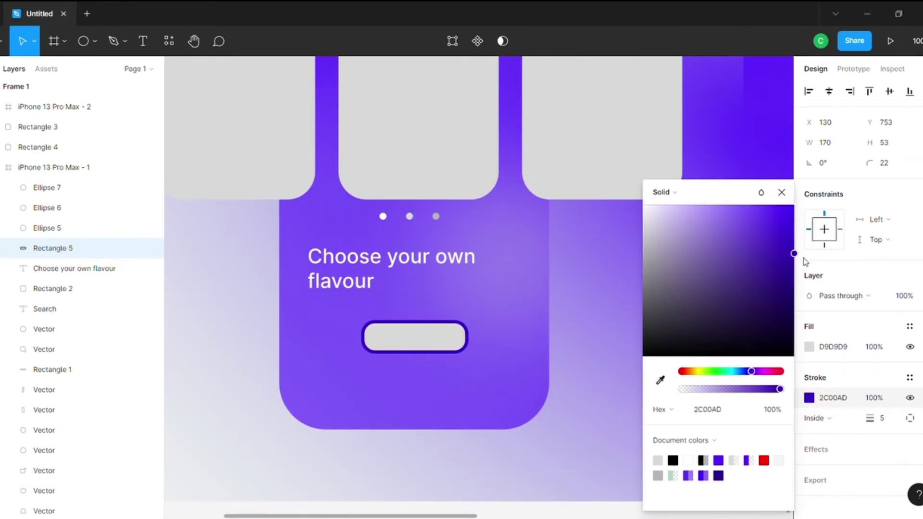
click(781, 192)
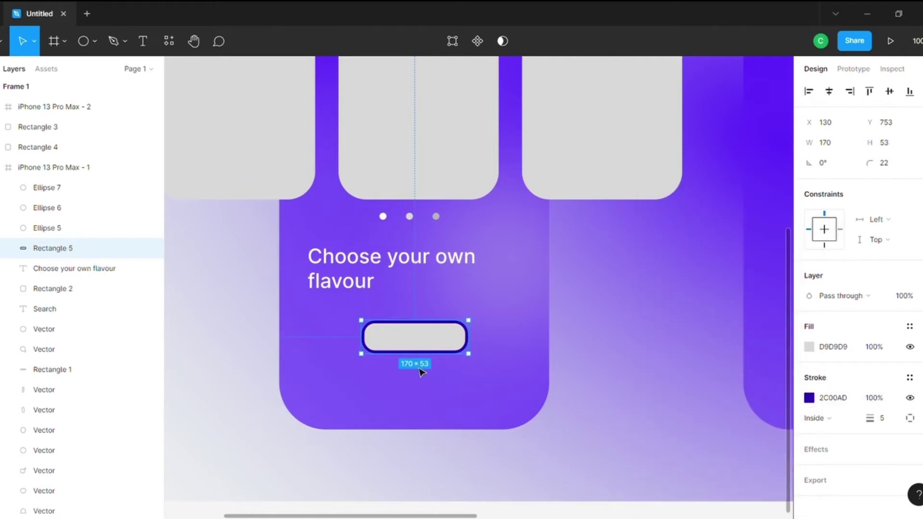
- Set the pill button's fill to FFFFFF
click(809, 346)
click(706, 409)
text(FFFFFF)
key(Return)
click(780, 193)
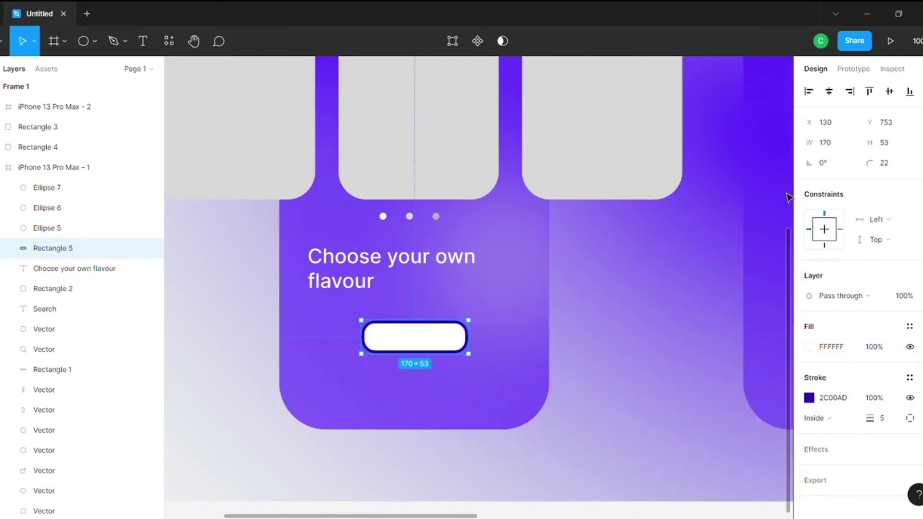
- Add a size 15 'MORE' text label inside the white button
key(t)
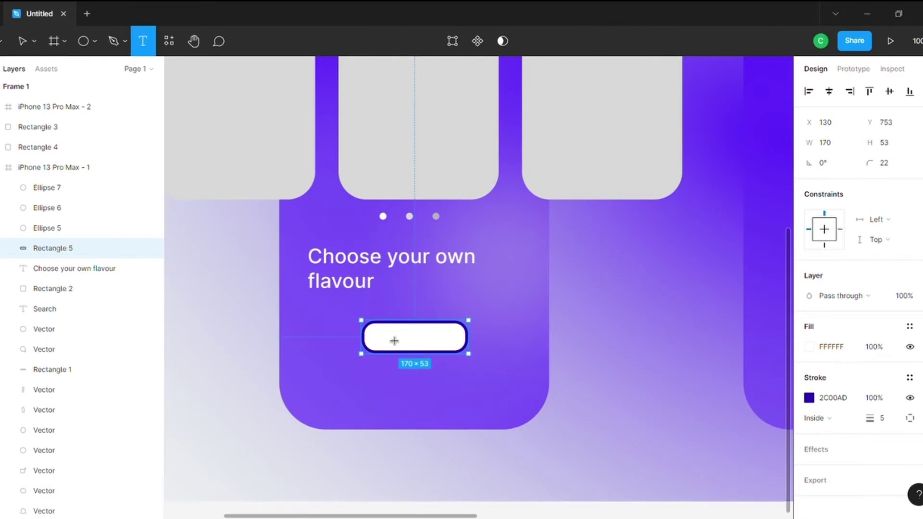
drag(385, 331, 443, 345)
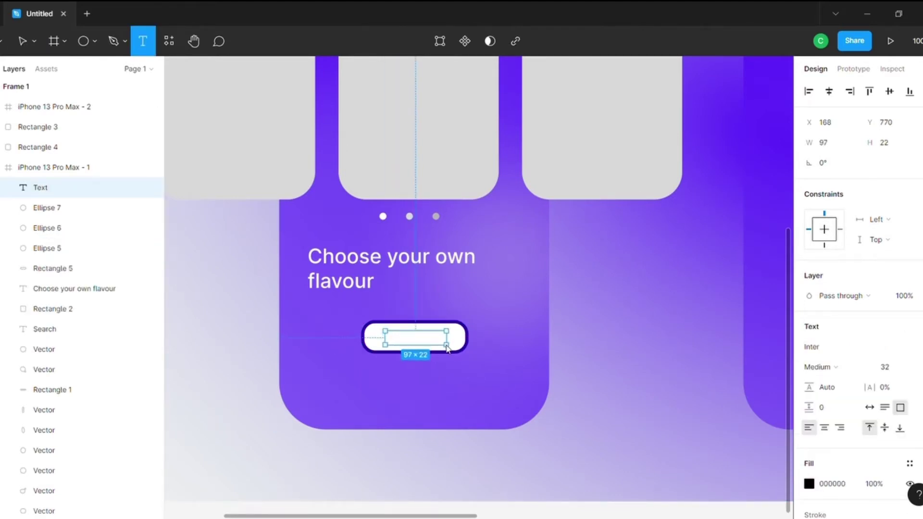
click(916, 370)
click(900, 304)
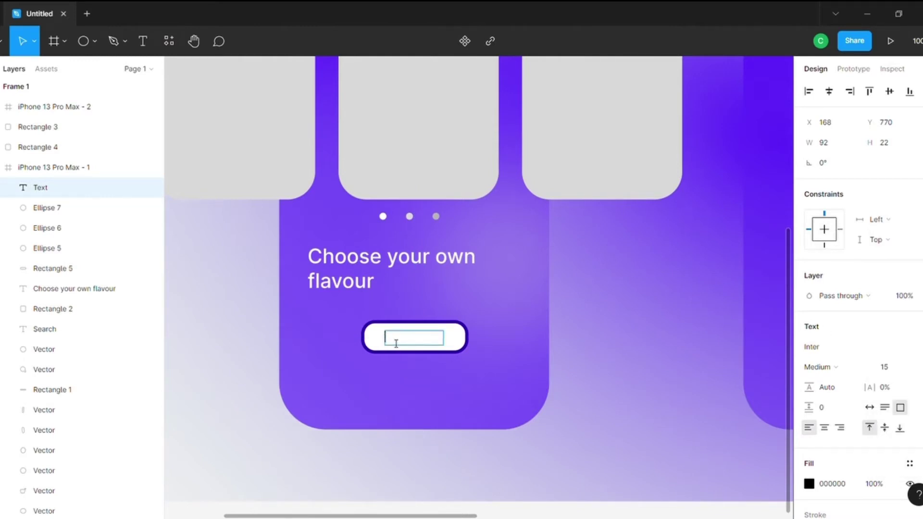
text(E)
- Make the MORE label Bold and colour it dark purple 2C00AD
key(ctrl+a)
click(828, 367)
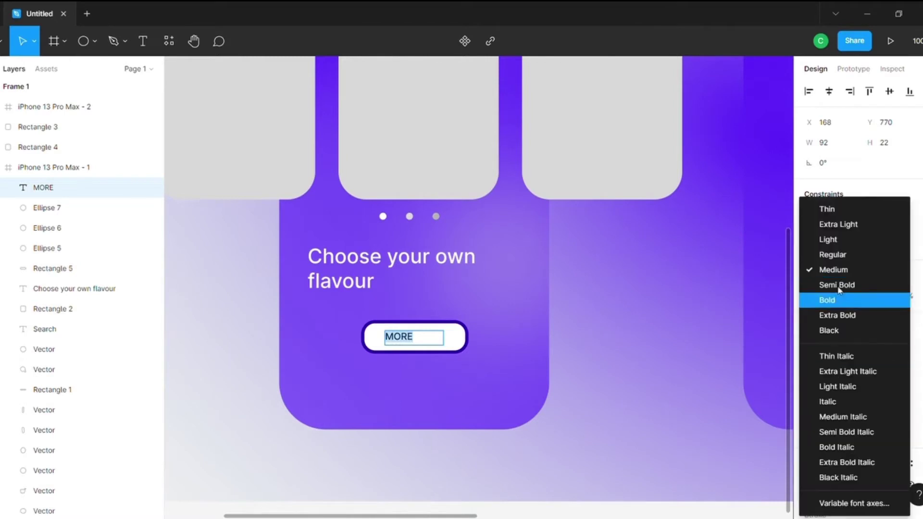
click(836, 301)
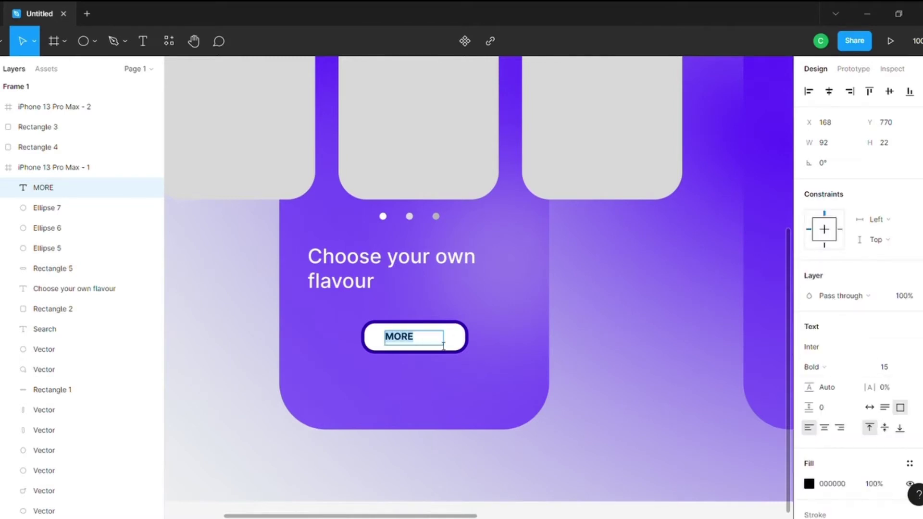
click(809, 484)
click(728, 481)
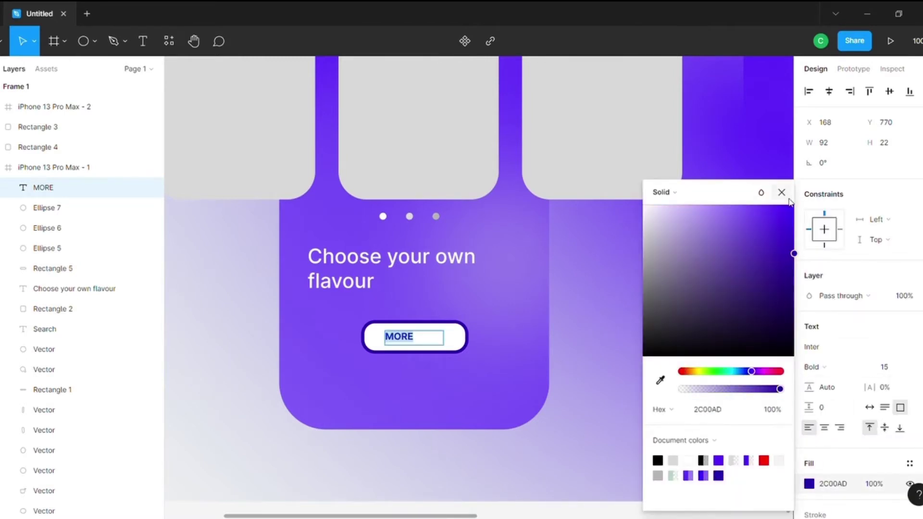
key(Escape)
key(Escape)
- Fit the MORE text box to the word and centre it in the button
mouse_move(443, 338)
mouse_down()
mouse_move(413, 343)
mouse_move(436, 339)
mouse_up()
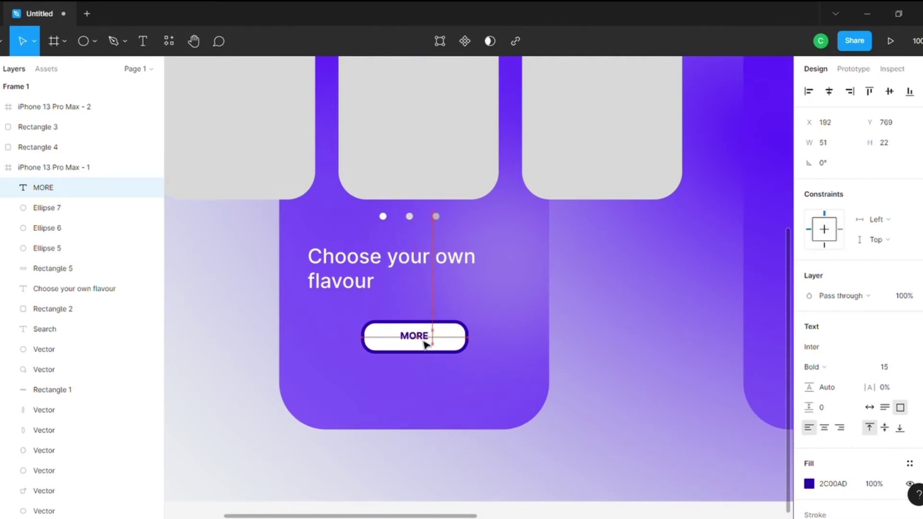
click(608, 350)
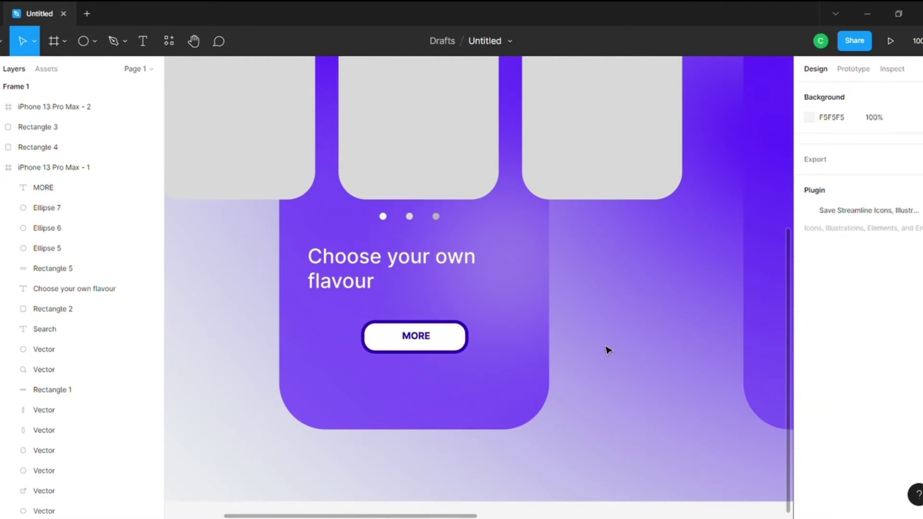
click(422, 341)
drag(422, 344, 423, 344)
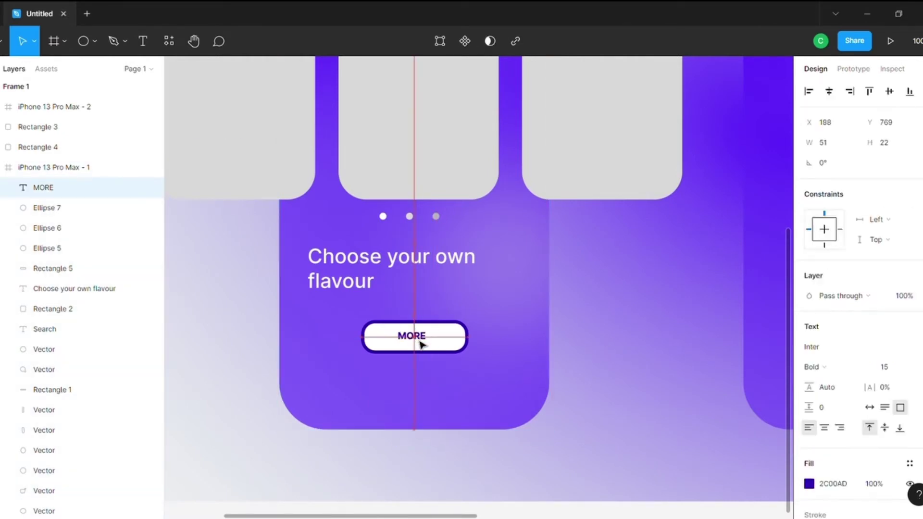
click(635, 360)
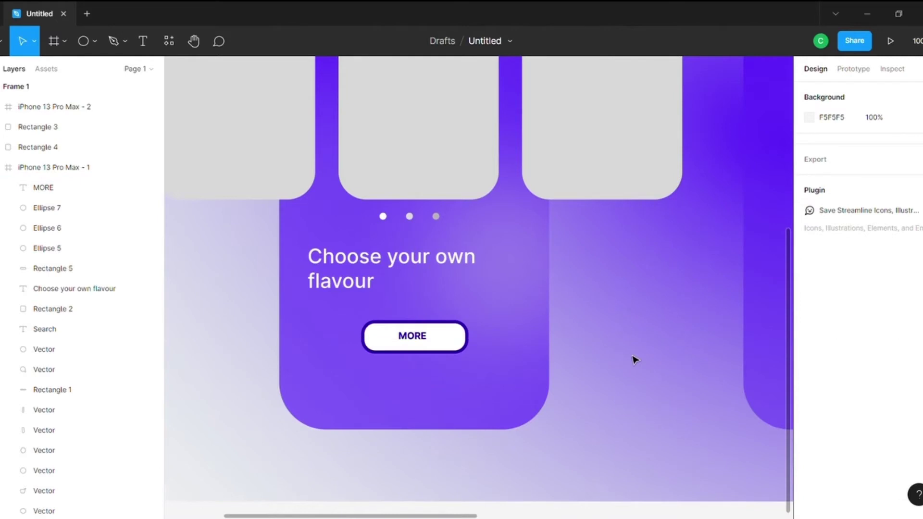
- Change the middle cake card's fill to white (FFFFFF)
scroll(635, 359, up, 1)
scroll(630, 351, up, 4)
scroll(630, 351, up, 2)
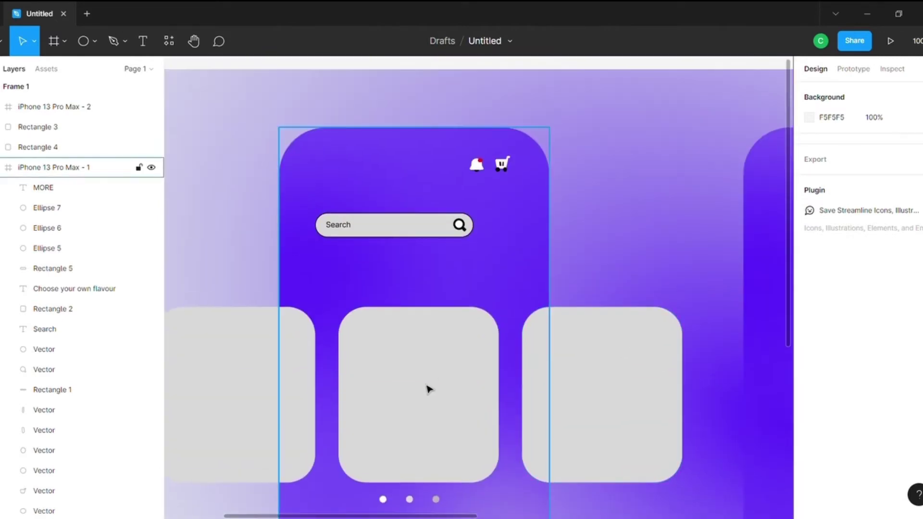
click(430, 391)
click(810, 346)
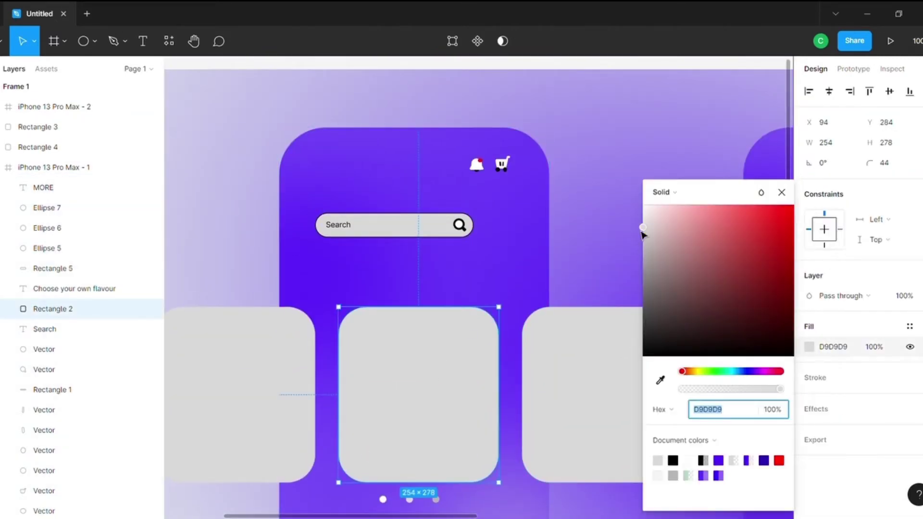
text(ffffff)
key(Return)
click(517, 155)
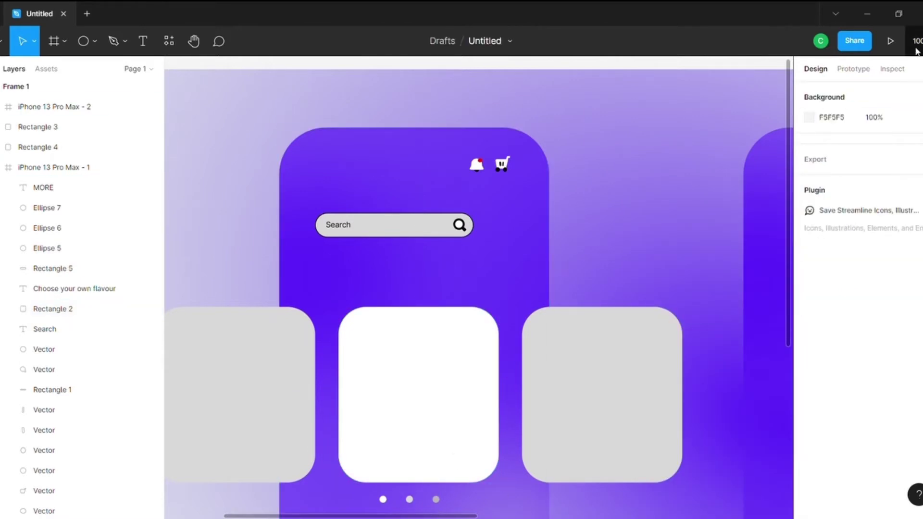
- Browse the resources panel's list of plugins, then close it
click(170, 44)
click(239, 73)
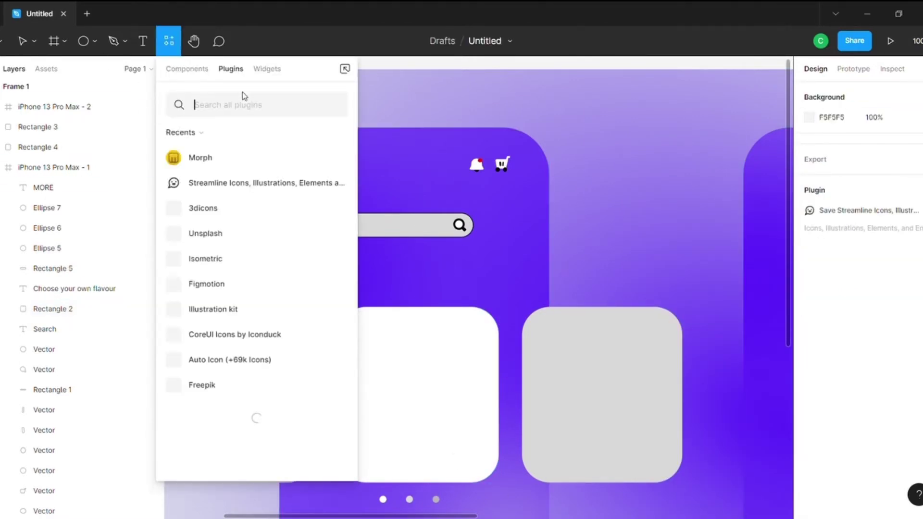
key(Escape)
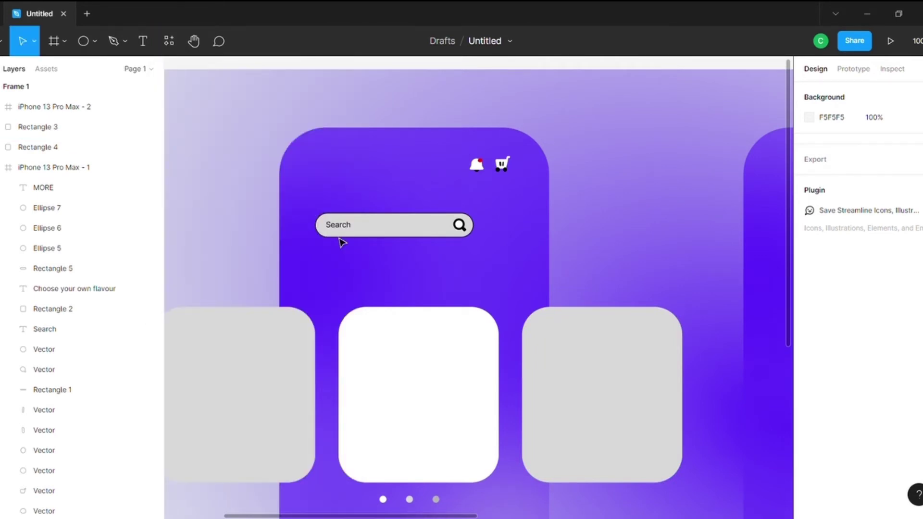
- Give the white middle card an inner shadow with a vertical offset of 7
click(406, 365)
click(909, 408)
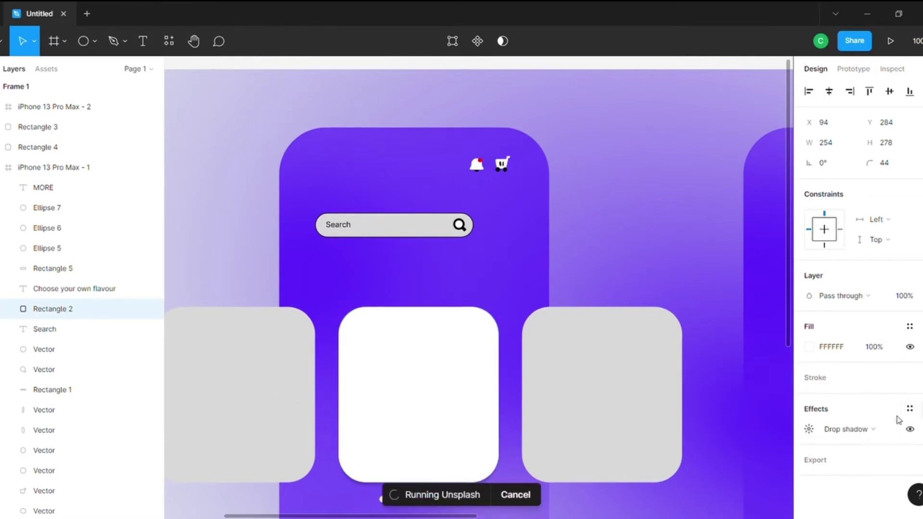
click(842, 429)
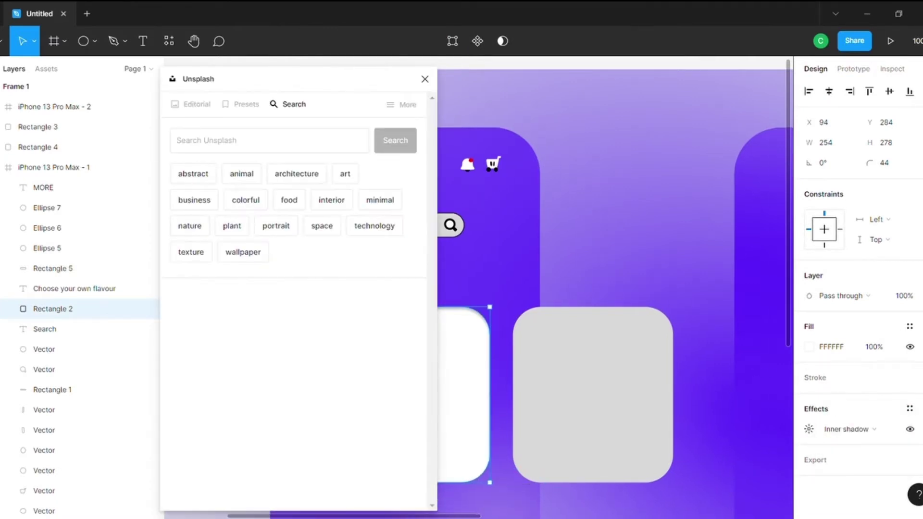
scroll(615, 288, left, 5)
click(809, 429)
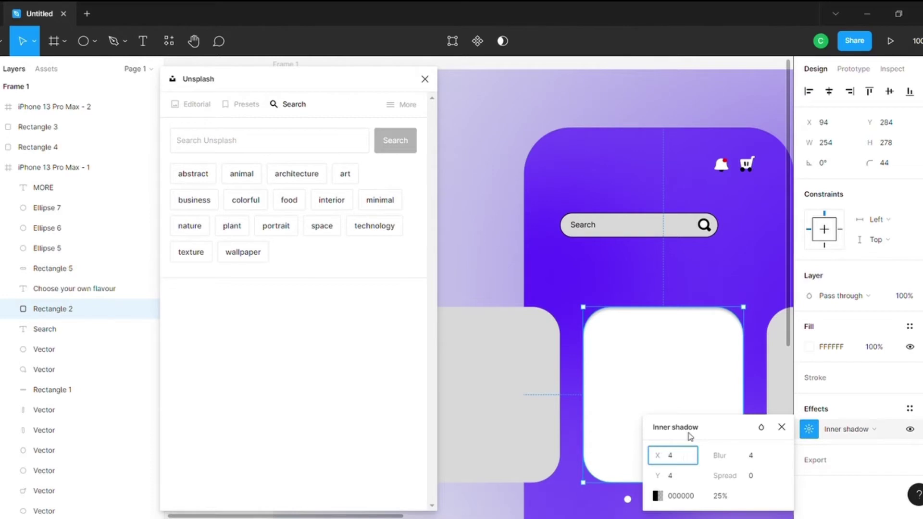
click(706, 276)
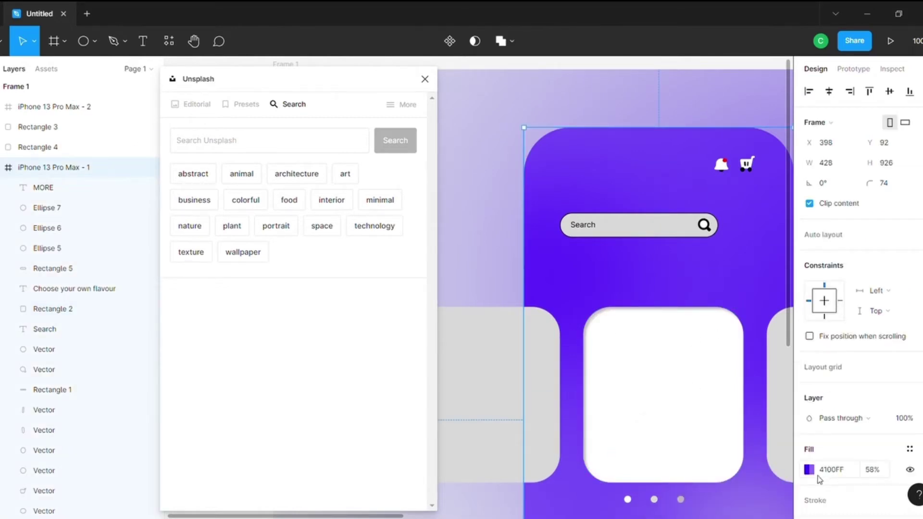
click(698, 383)
click(809, 429)
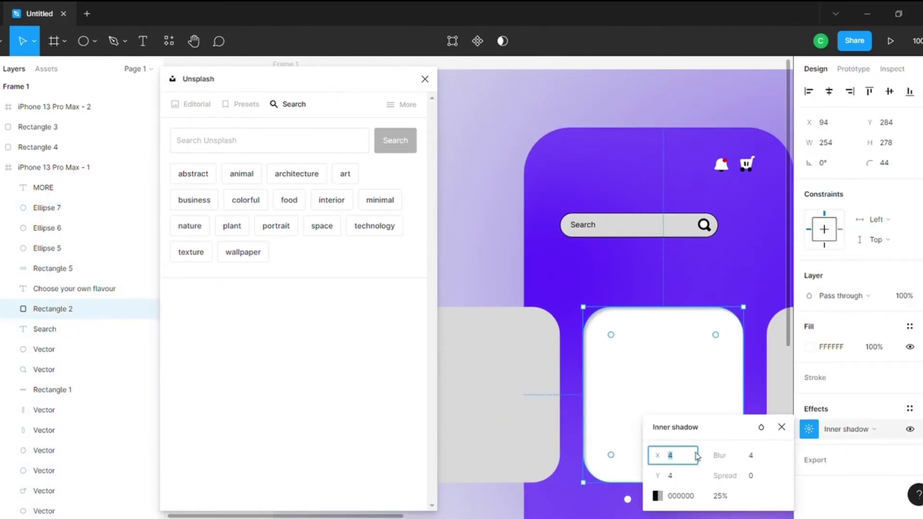
text(0)
click(678, 475)
text(7)
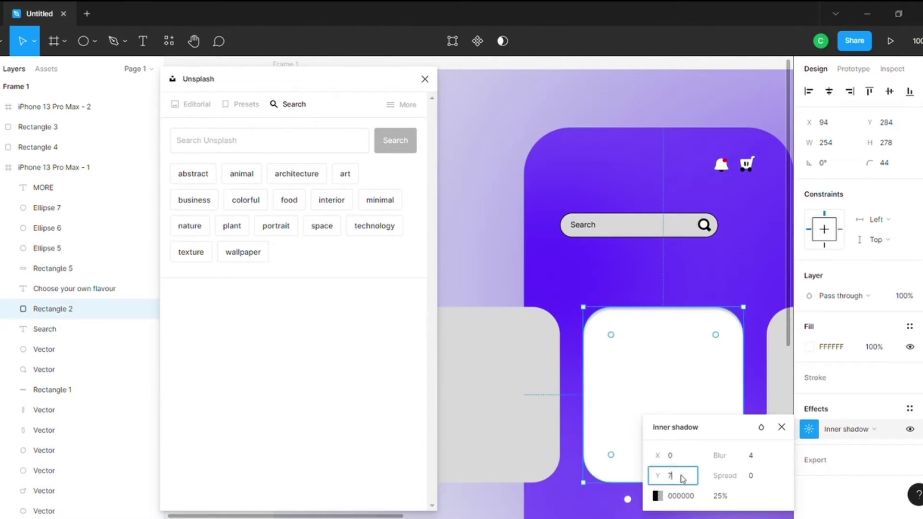
click(758, 458)
text(7)
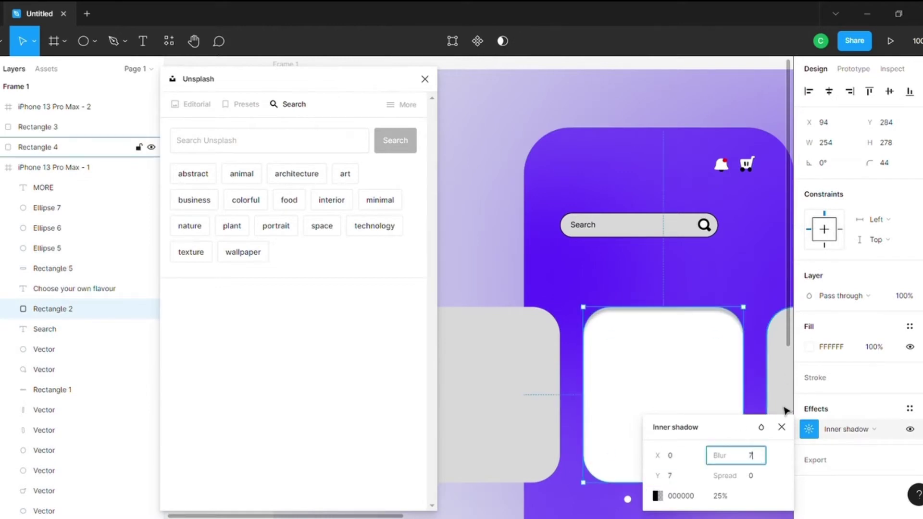
click(761, 303)
- Search Unsplash photos for CAKE and scroll through the results
scroll(614, 309, right, 5)
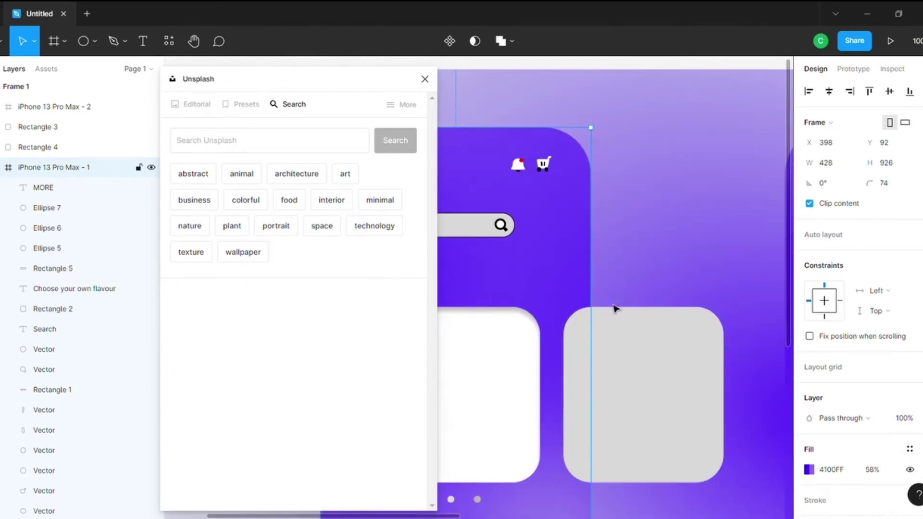
click(204, 145)
text(CAKE)
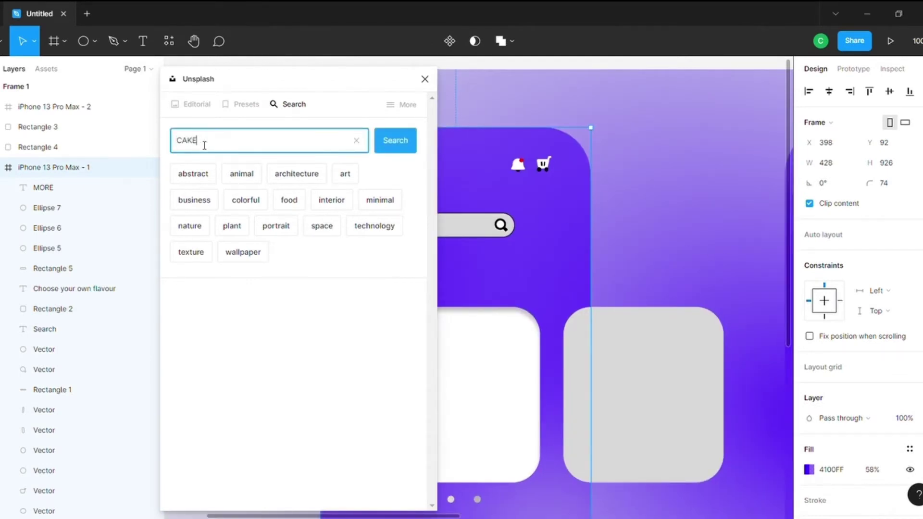
key(Return)
scroll(218, 144, down, 2)
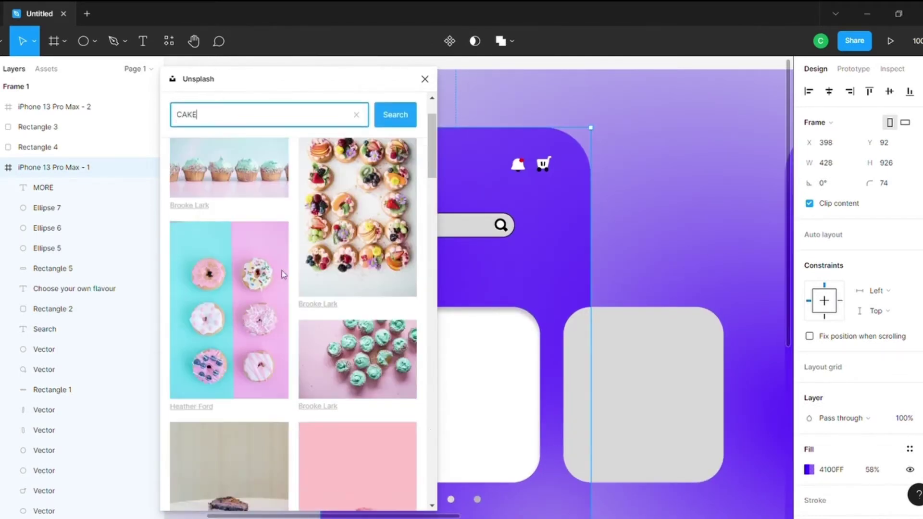
scroll(289, 270, down, 5)
scroll(290, 272, down, 4)
click(480, 402)
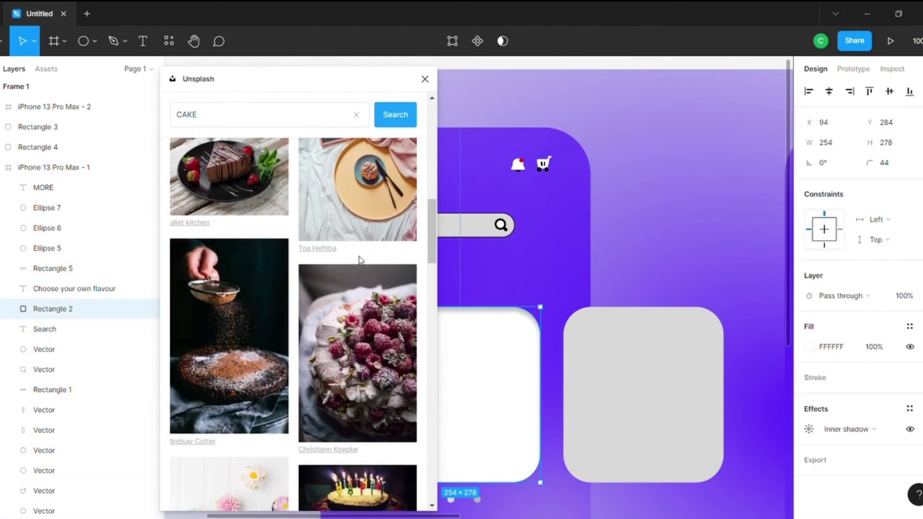
scroll(231, 288, up, 4)
- Add a drop shadow at X 7, Y 7 to the white centre card, keeping its inner shadow
drag(339, 79, 157, 78)
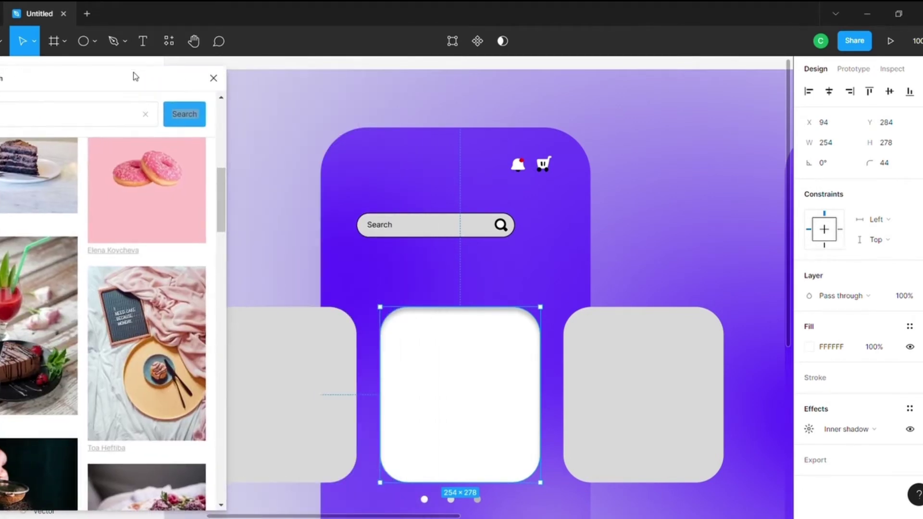
click(659, 189)
click(481, 387)
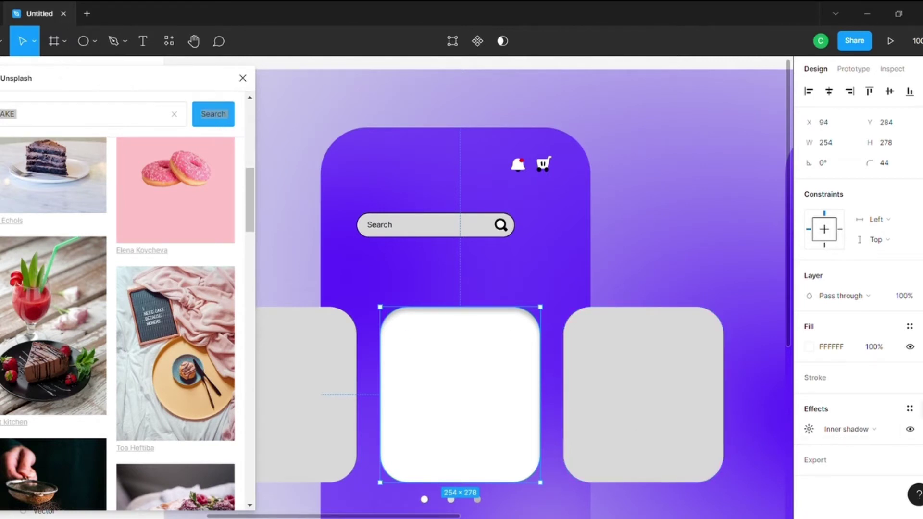
click(919, 409)
click(848, 428)
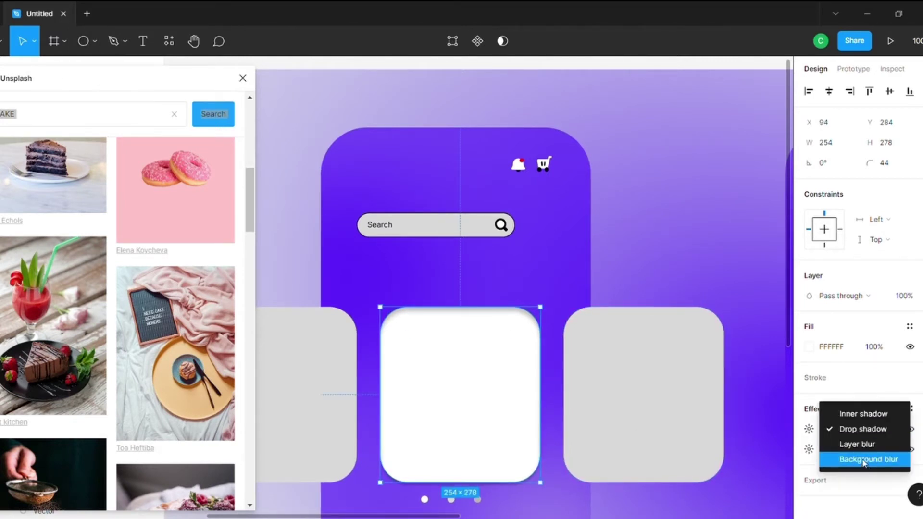
key(Escape)
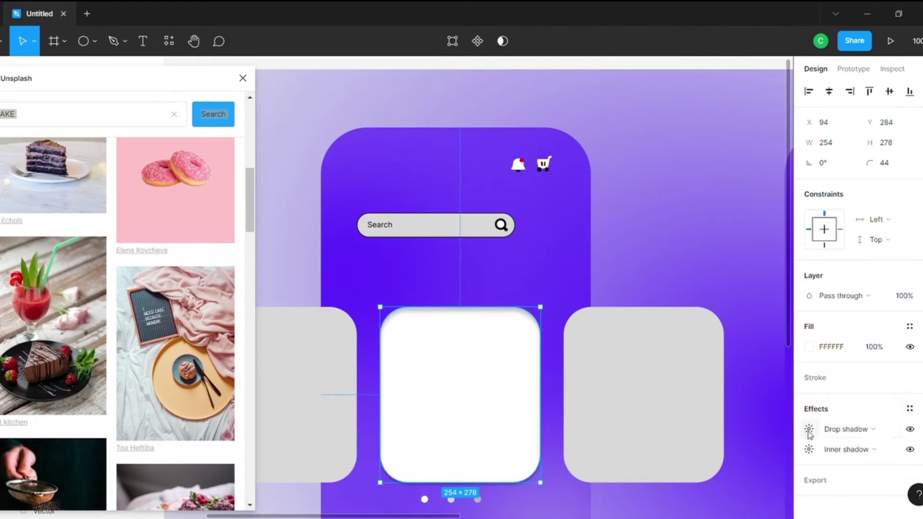
click(808, 429)
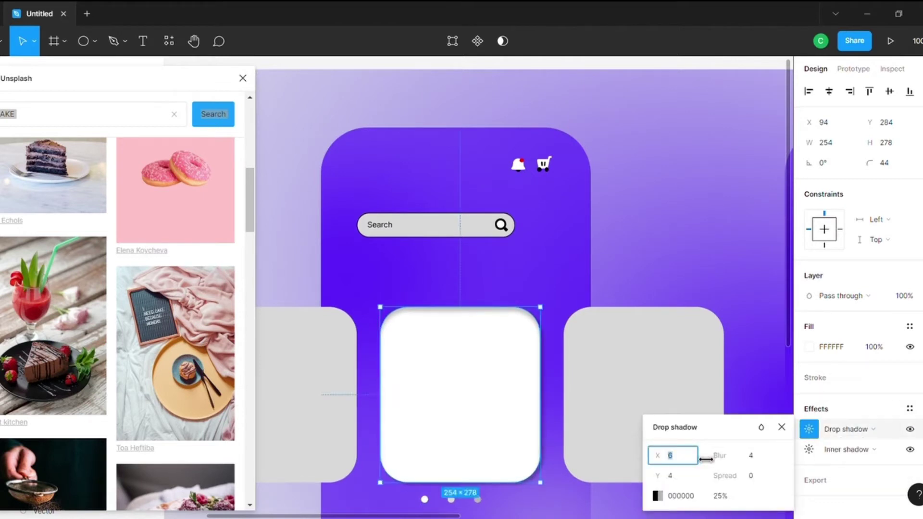
drag(703, 459, 706, 462)
click(686, 479)
text(7)
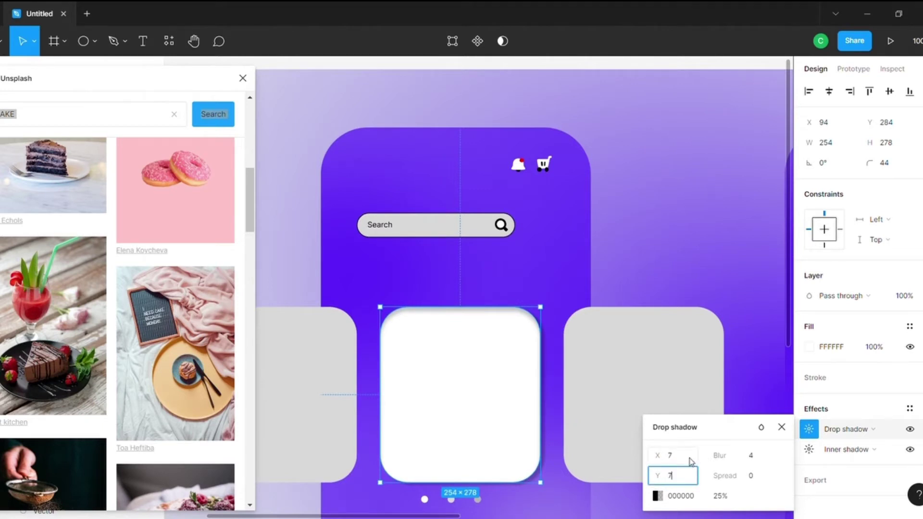
click(760, 459)
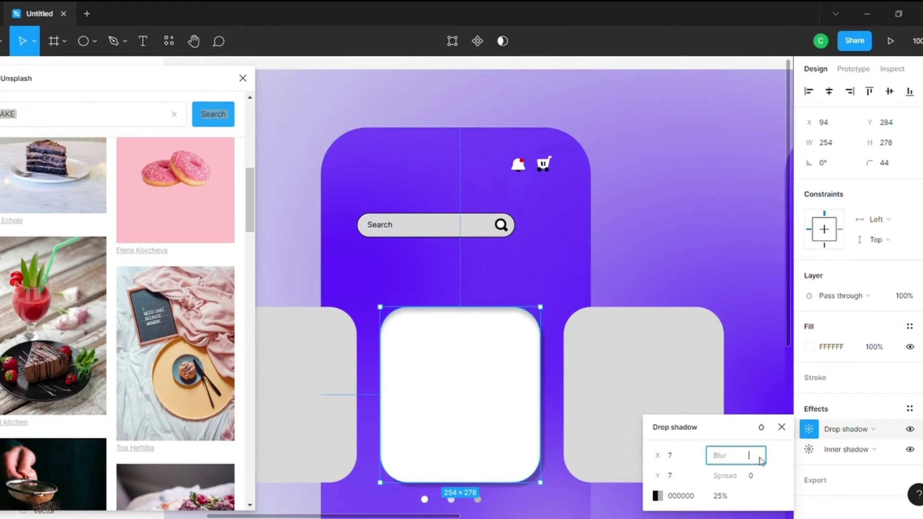
click(781, 426)
click(726, 269)
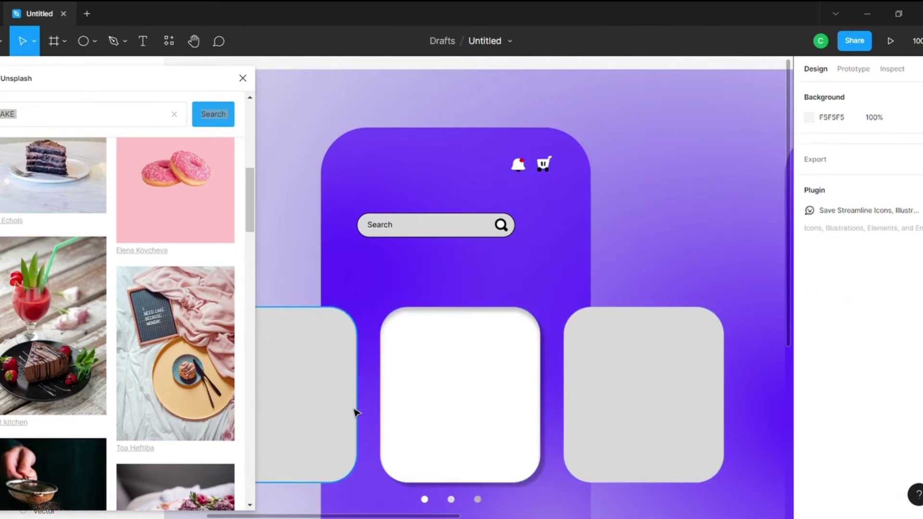
click(457, 364)
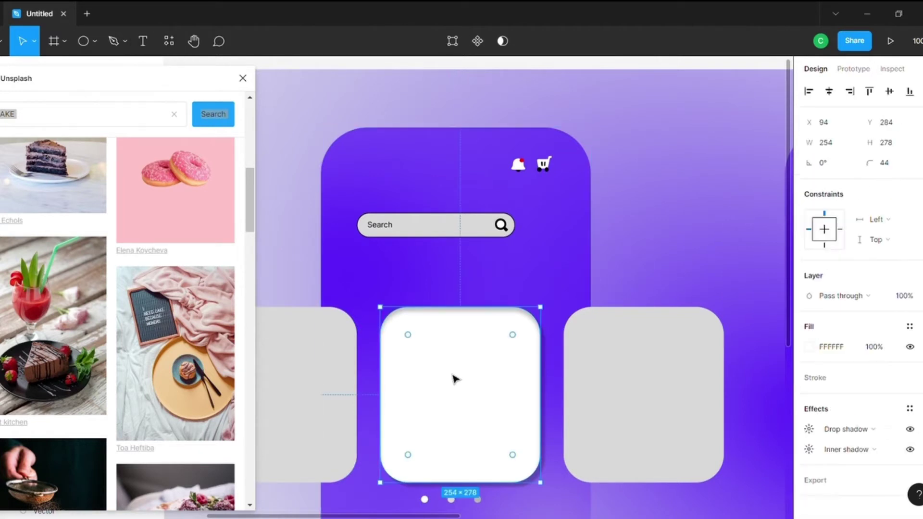
- Draw a rectangle inside the white centre card
click(86, 44)
click(111, 66)
mouse_move(401, 326)
mouse_down()
mouse_move(522, 462)
mouse_move(482, 416)
mouse_up()
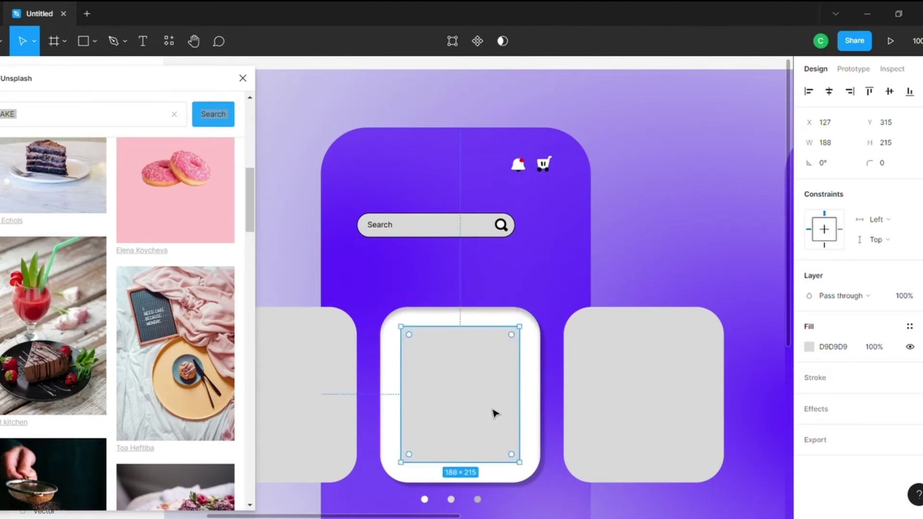
- Give the new rectangle a corner radius of 44 and a white fill
click(496, 324)
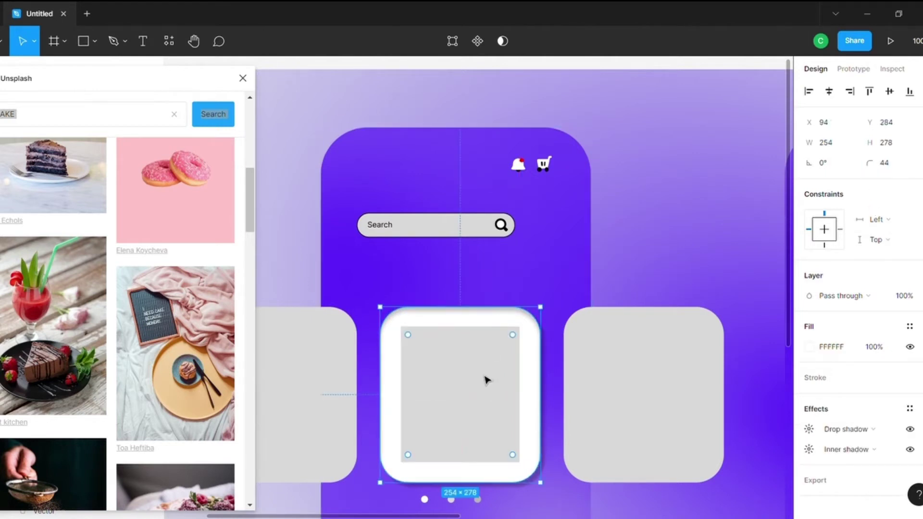
click(484, 379)
click(888, 168)
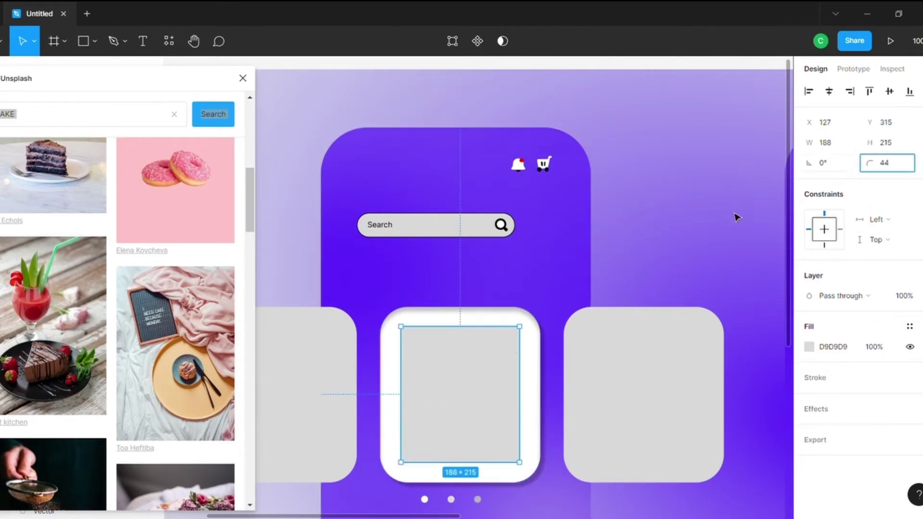
click(737, 218)
click(465, 389)
click(810, 346)
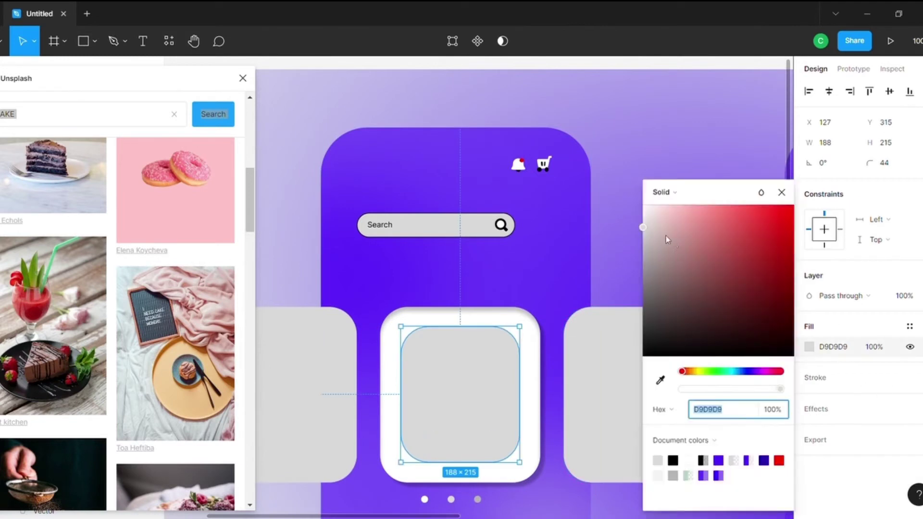
mouse_move(667, 239)
mouse_down()
mouse_move(643, 206)
mouse_move(645, 244)
mouse_move(644, 206)
mouse_up()
- Add a drop shadow to the inner rectangle, shifted right to X 4
click(909, 409)
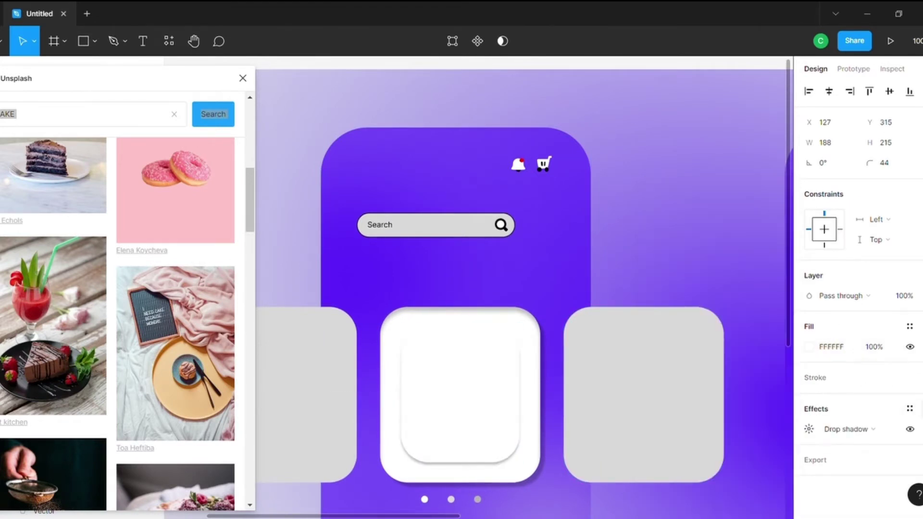
click(809, 429)
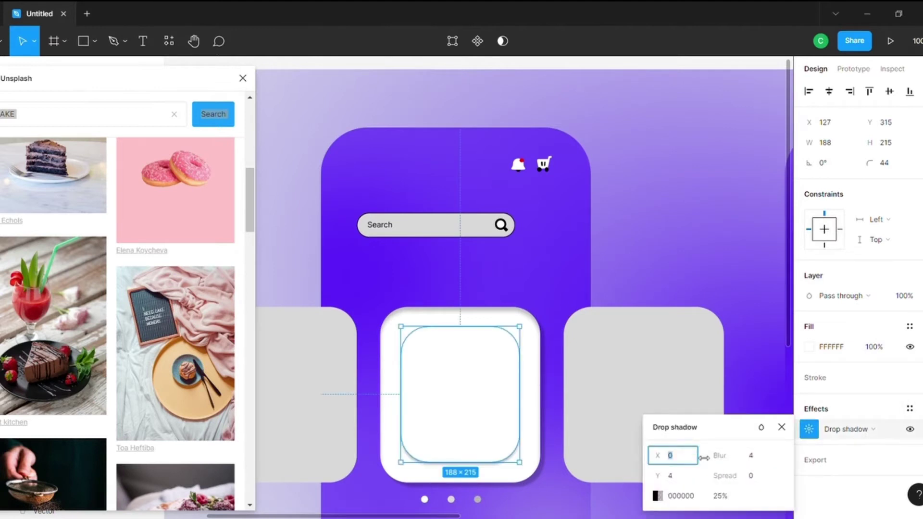
drag(703, 458, 702, 459)
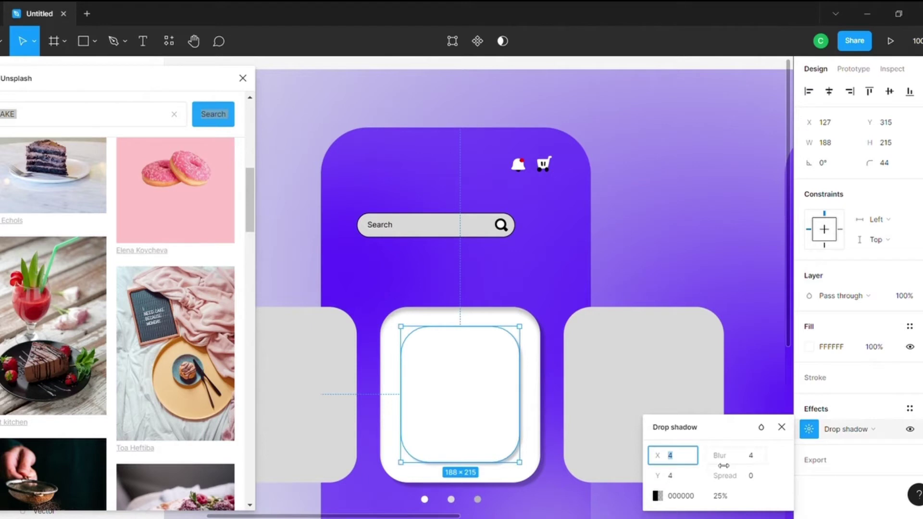
- Add a second drop shadow offset up-left at X -4 and adjust its Y offset
click(920, 408)
click(809, 429)
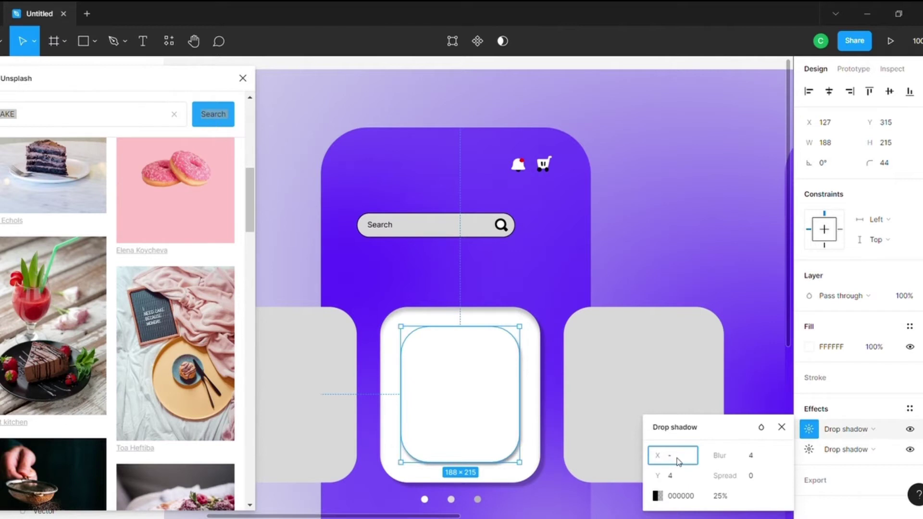
click(667, 243)
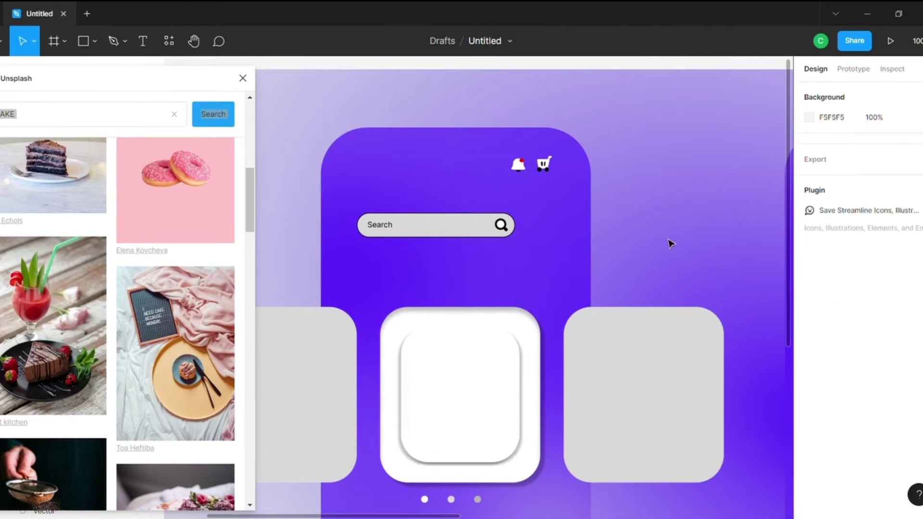
double_click(468, 396)
click(808, 430)
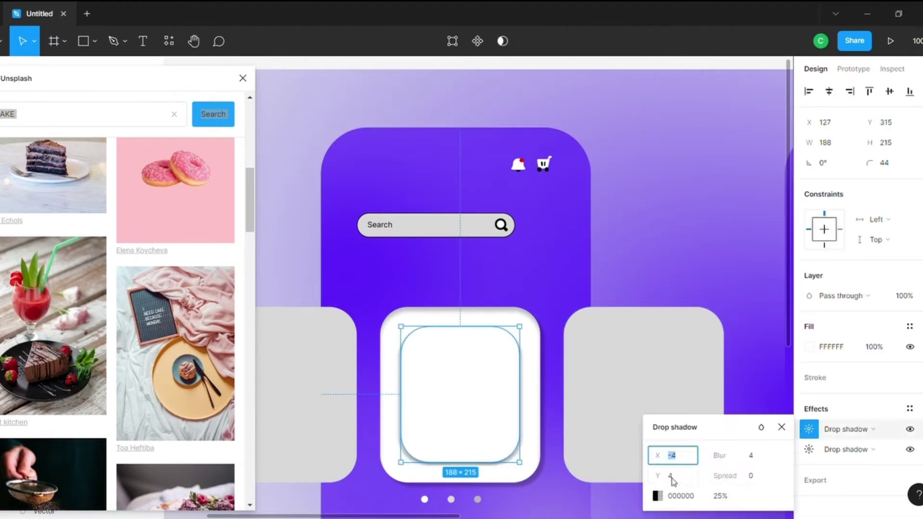
click(672, 477)
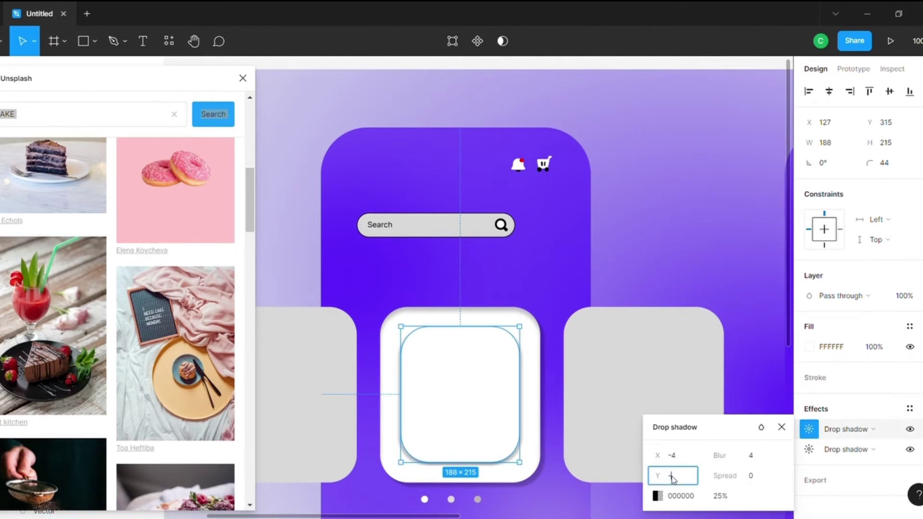
text(-4)
click(647, 177)
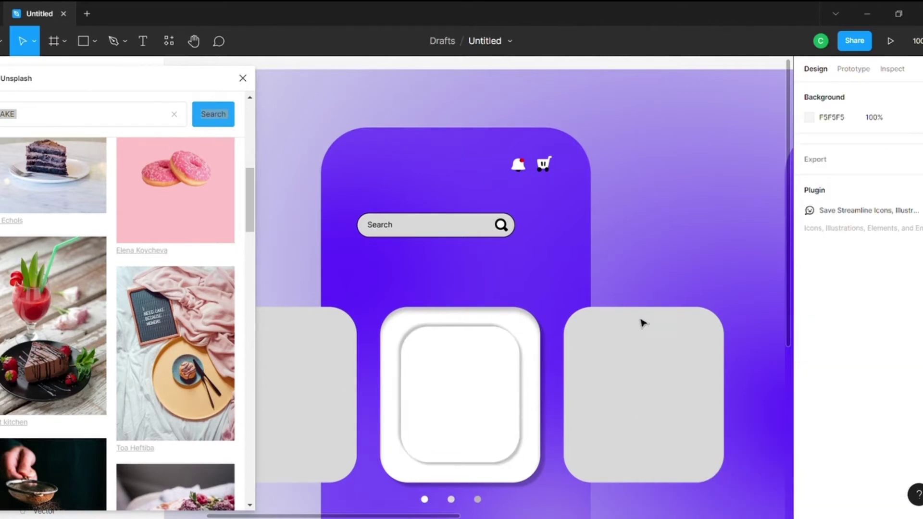
click(470, 411)
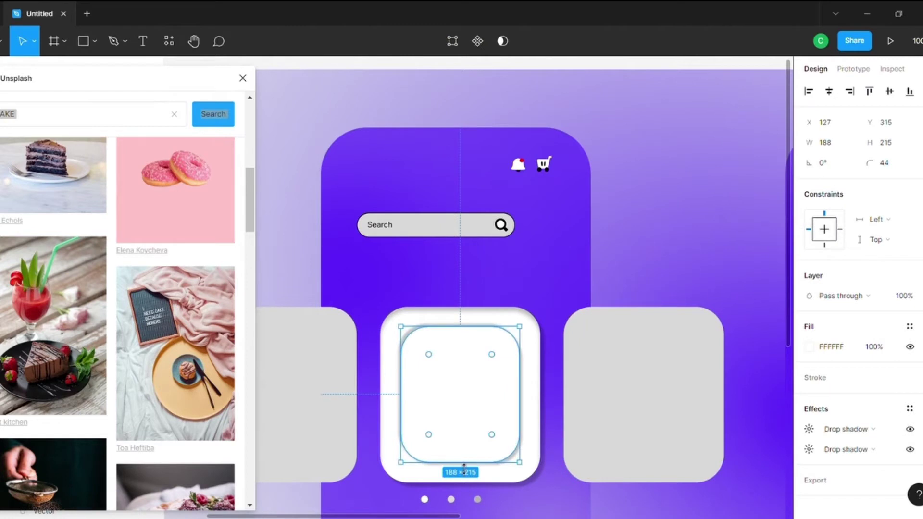
- Stretch the inner rounded rectangle outward on all four sides
drag(464, 468, 464, 471)
drag(524, 401, 538, 404)
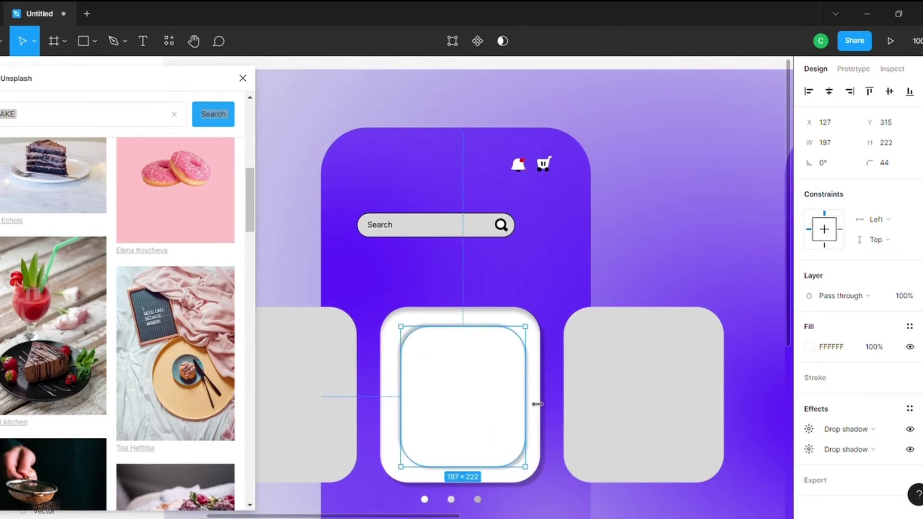
drag(475, 334, 475, 330)
drag(410, 389, 406, 388)
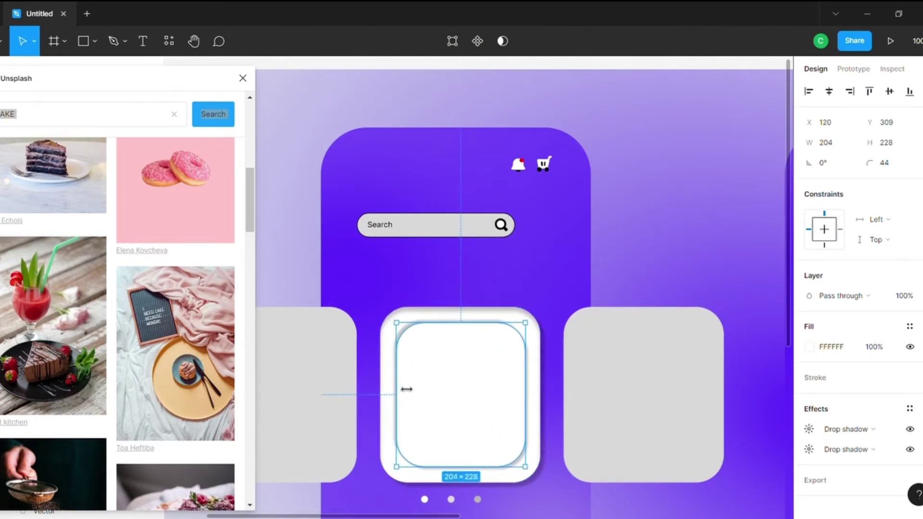
click(706, 236)
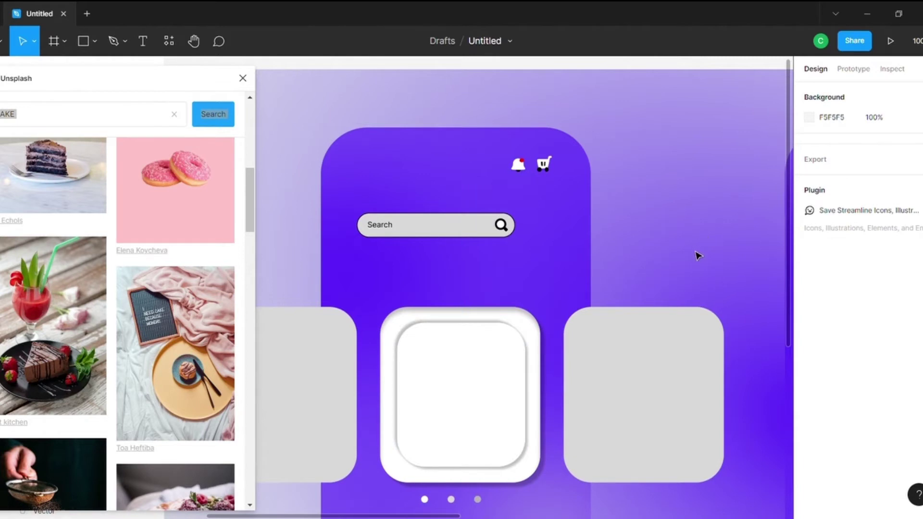
- Refine the inner rectangle's edges until it measures about 217 by 243
click(464, 374)
drag(476, 334, 477, 329)
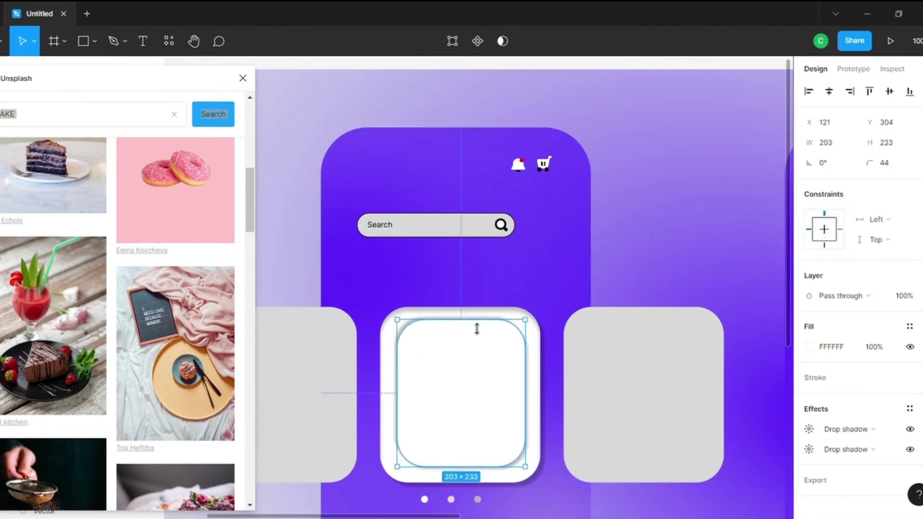
drag(402, 386, 395, 386)
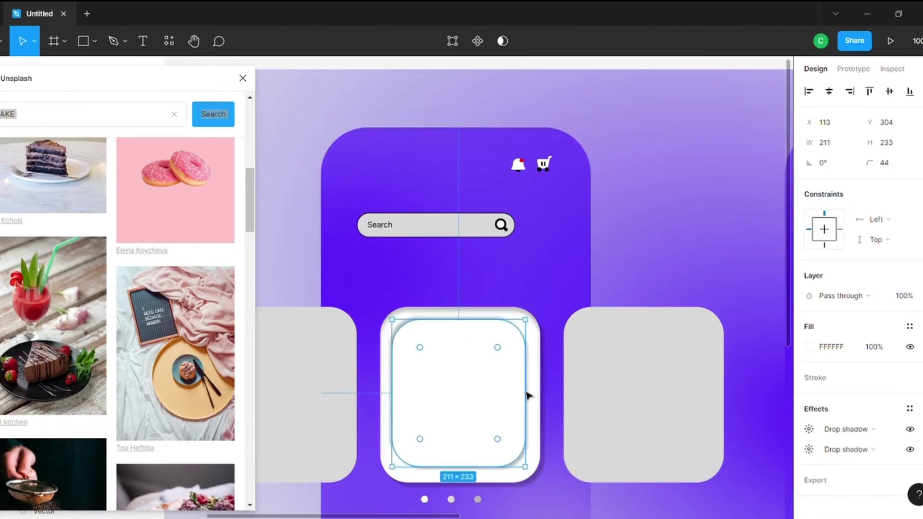
drag(527, 399, 538, 400)
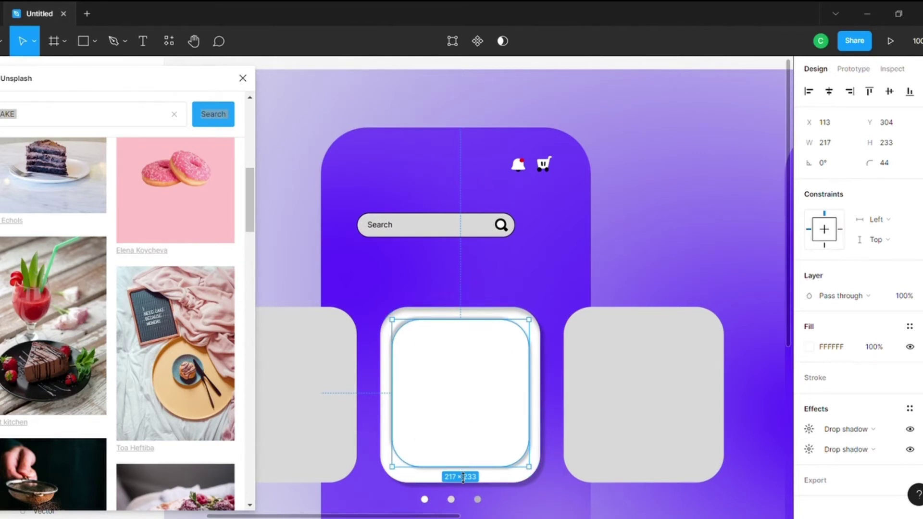
drag(463, 477, 463, 483)
click(678, 267)
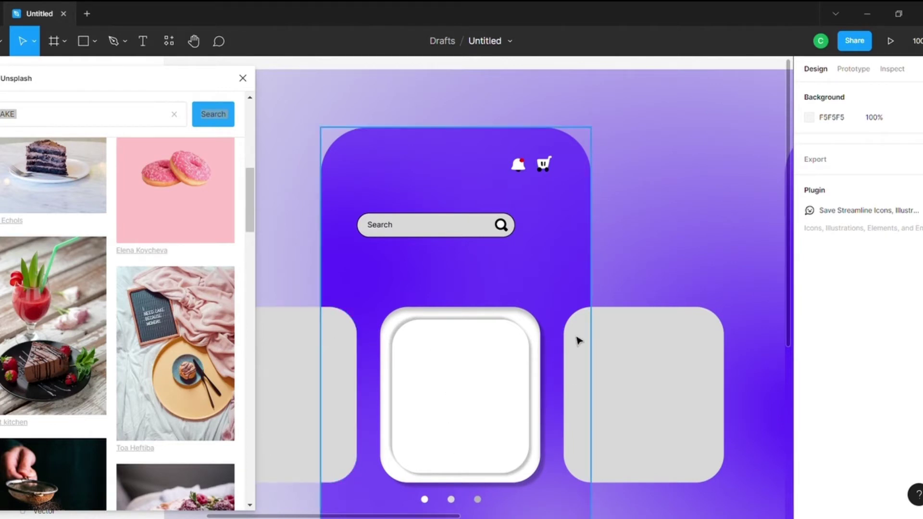
click(916, 41)
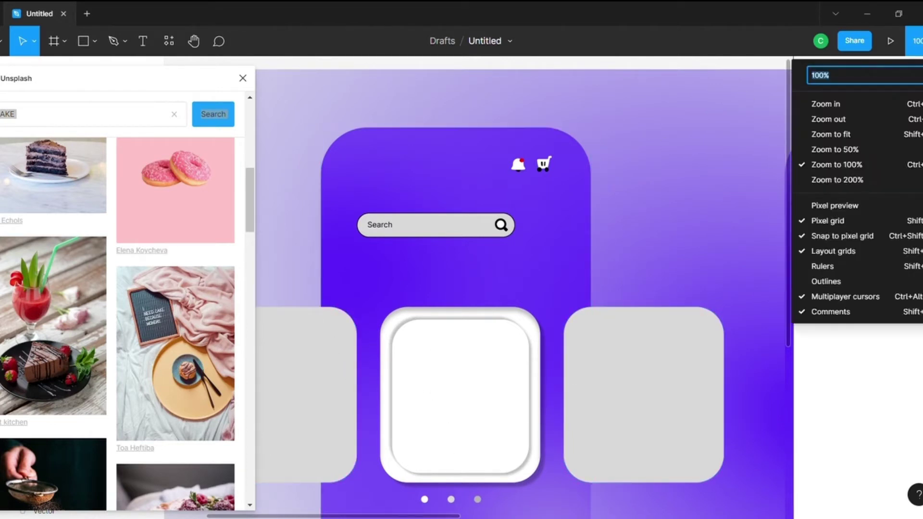
- Zoom out to 50% and make the search bar white with a 2C00AD purple outline
click(840, 150)
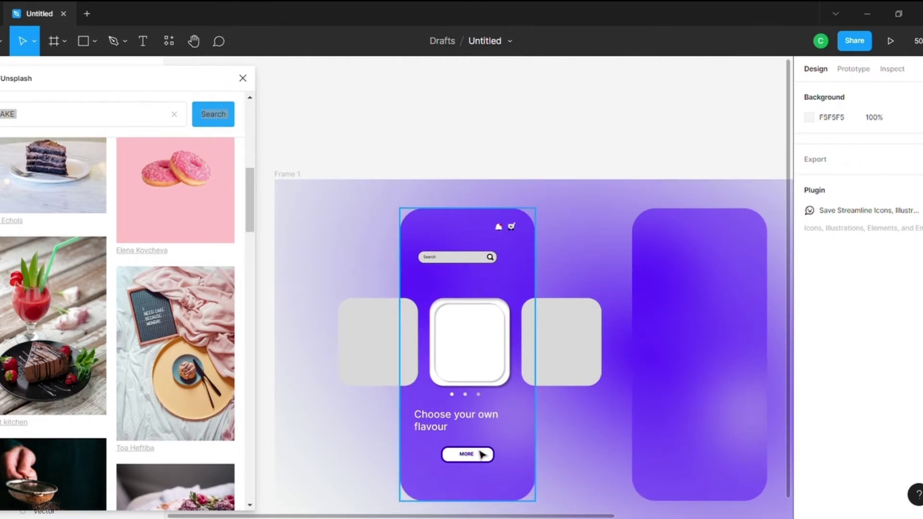
click(459, 258)
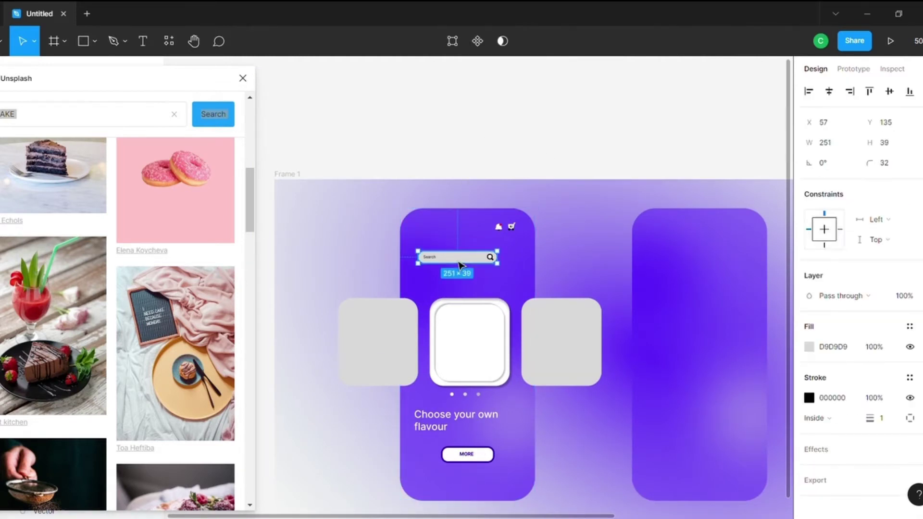
click(809, 347)
drag(651, 313, 644, 175)
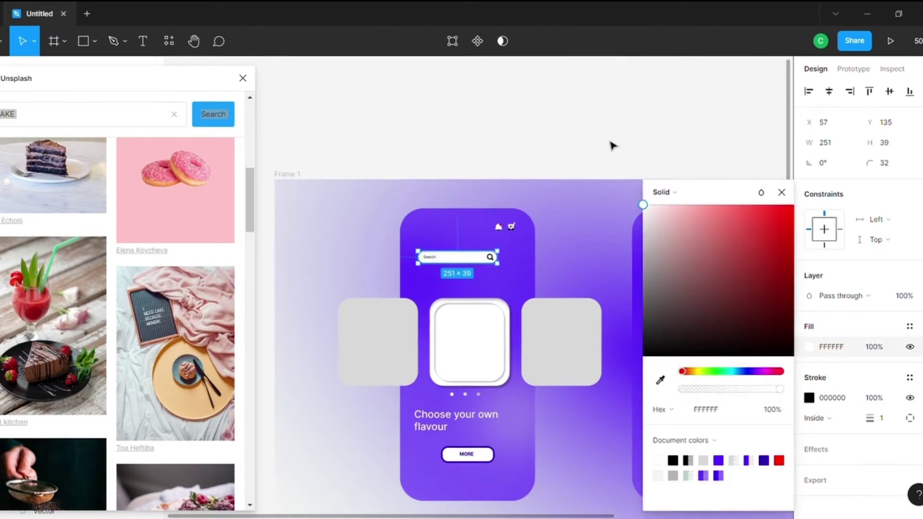
click(760, 156)
click(454, 257)
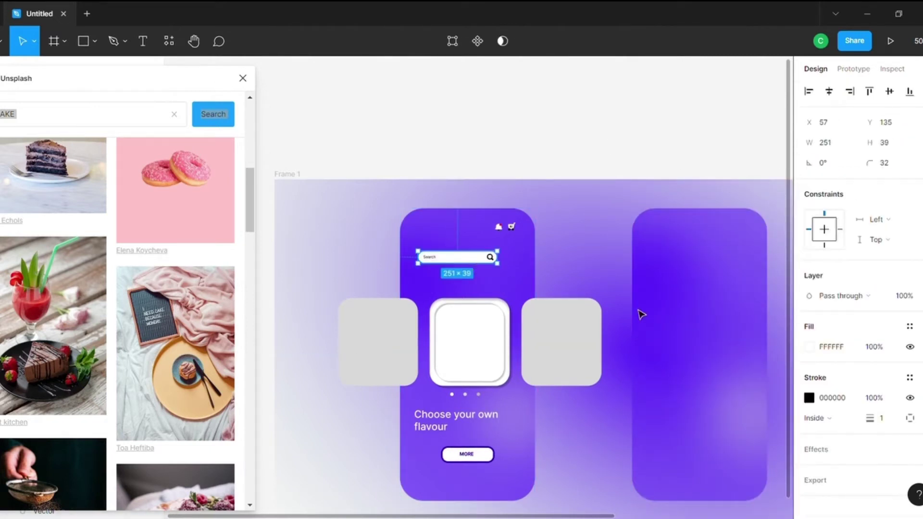
click(809, 397)
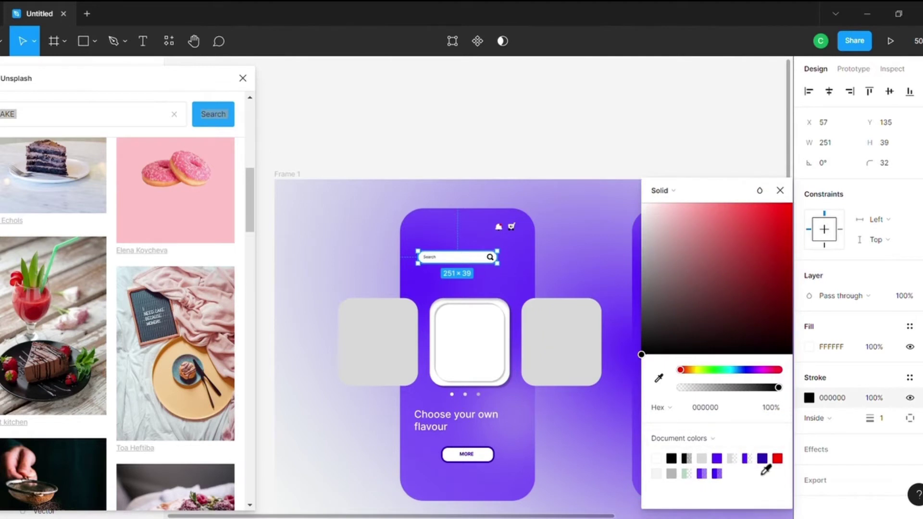
click(762, 460)
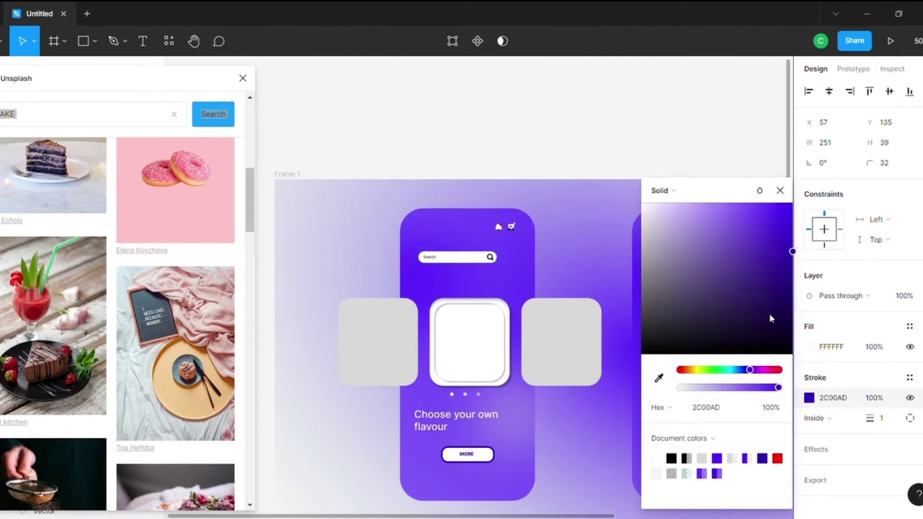
click(779, 190)
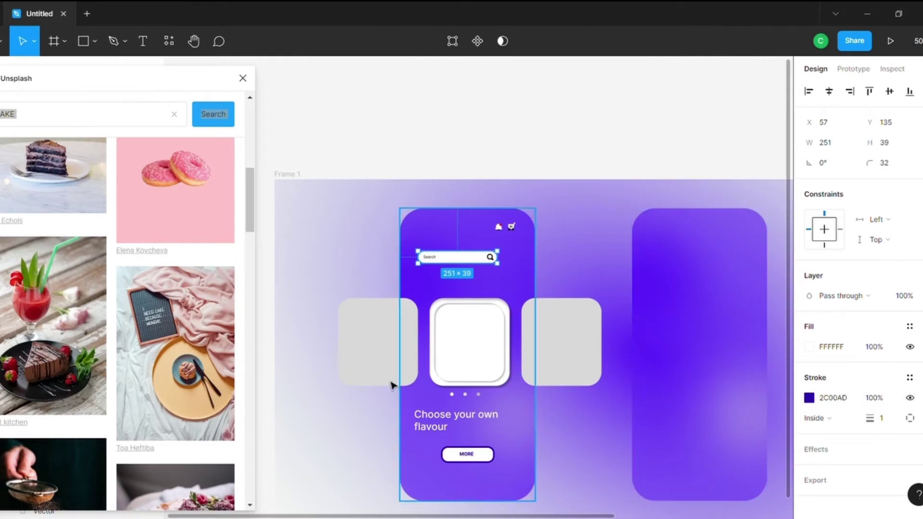
- Turn both grey side cards, left and right, white
click(391, 327)
click(809, 367)
click(665, 476)
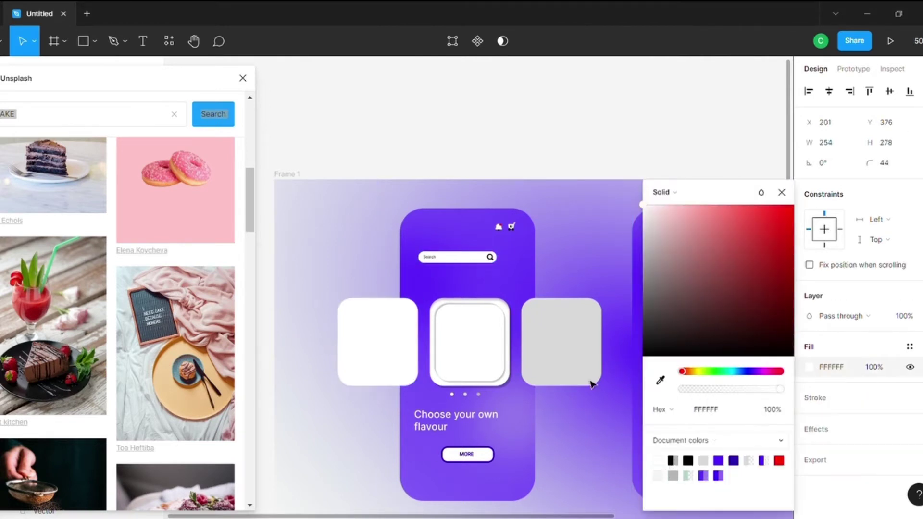
click(592, 380)
click(809, 366)
click(665, 476)
click(659, 159)
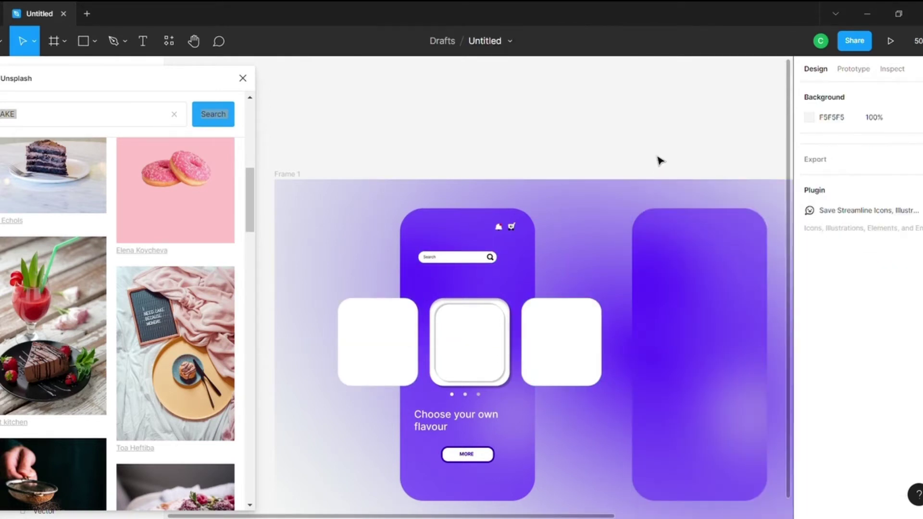
- Zoom the phone frame back to 100% and select the middle card
click(479, 270)
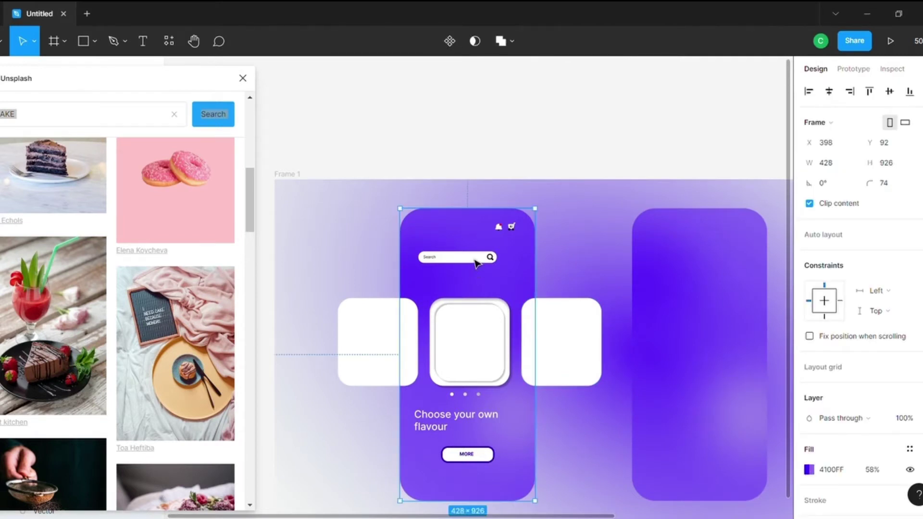
click(917, 40)
click(864, 165)
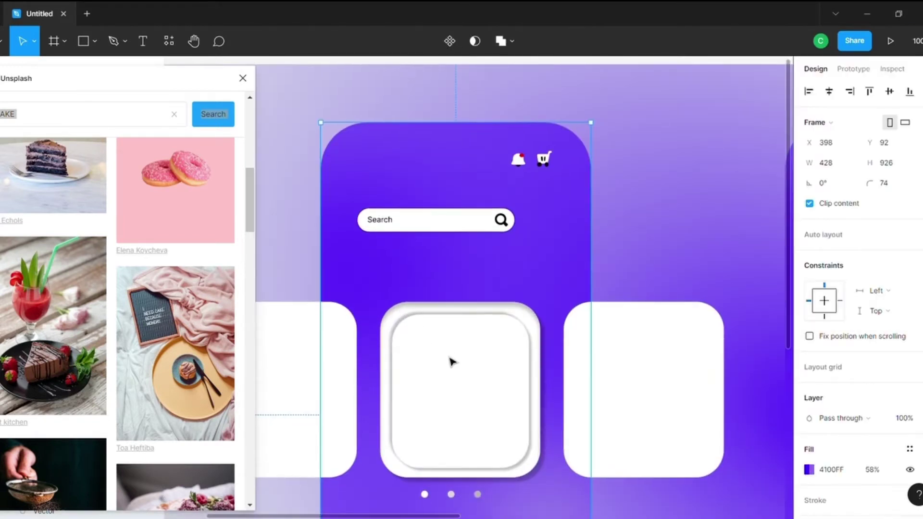
click(445, 317)
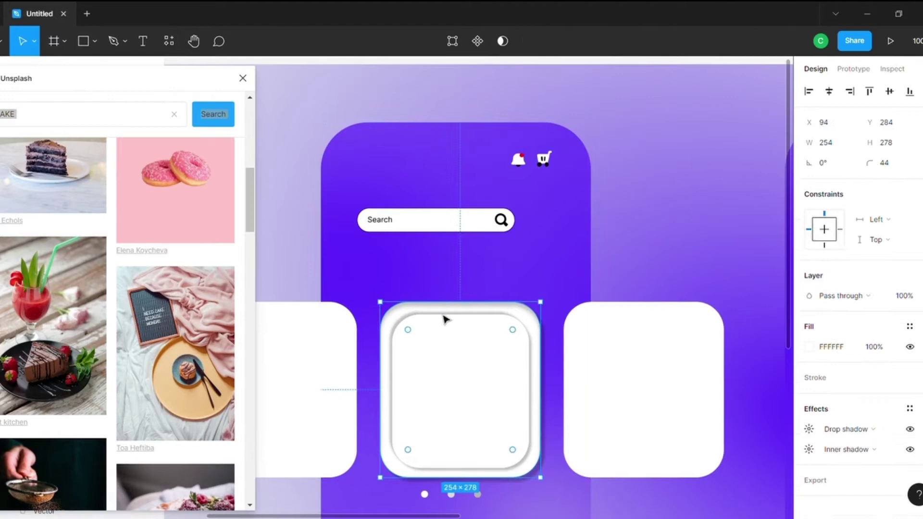
- Select the middle card's inner rectangle and fill it with a chocolate cupcake Unsplash photo
double_click(466, 366)
scroll(79, 253, down, 4)
scroll(79, 253, down, 5)
scroll(82, 255, down, 5)
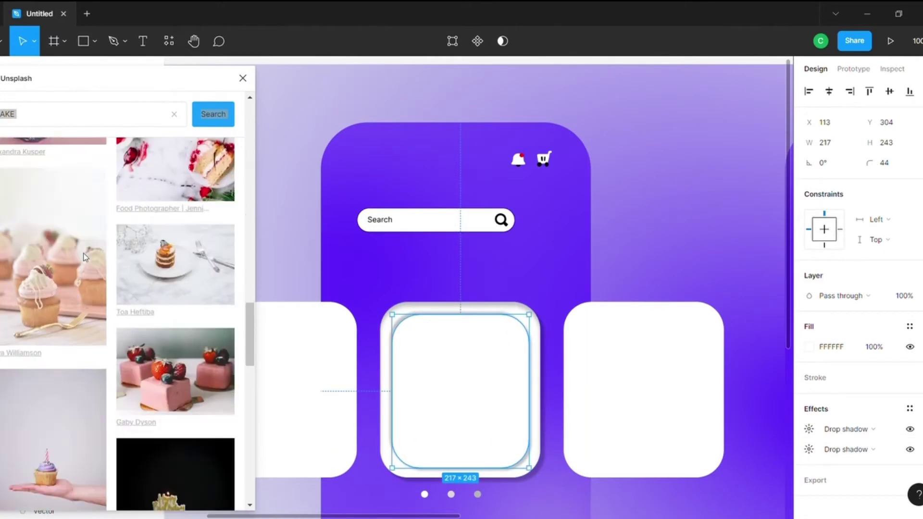
scroll(86, 256, down, 3)
scroll(89, 257, down, 3)
scroll(92, 260, down, 5)
scroll(99, 267, down, 5)
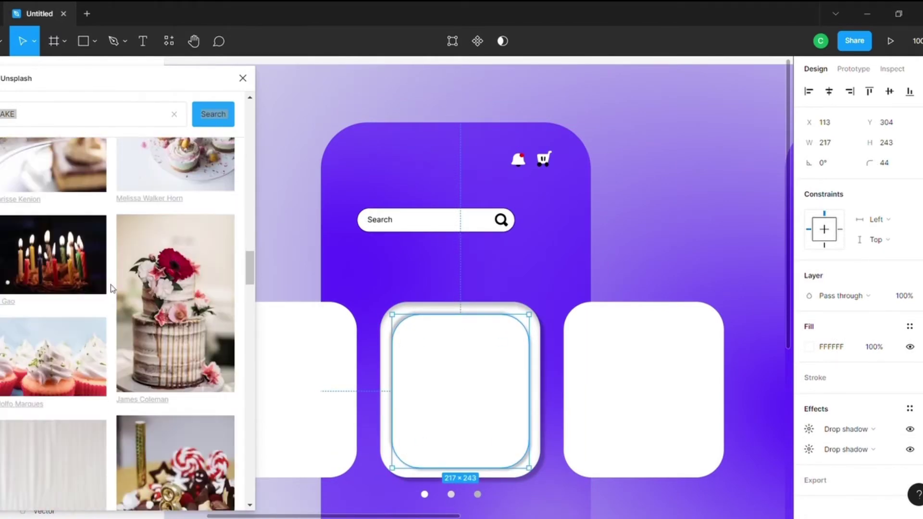
scroll(108, 276, down, 5)
scroll(118, 284, down, 3)
scroll(125, 291, down, 3)
scroll(154, 313, down, 5)
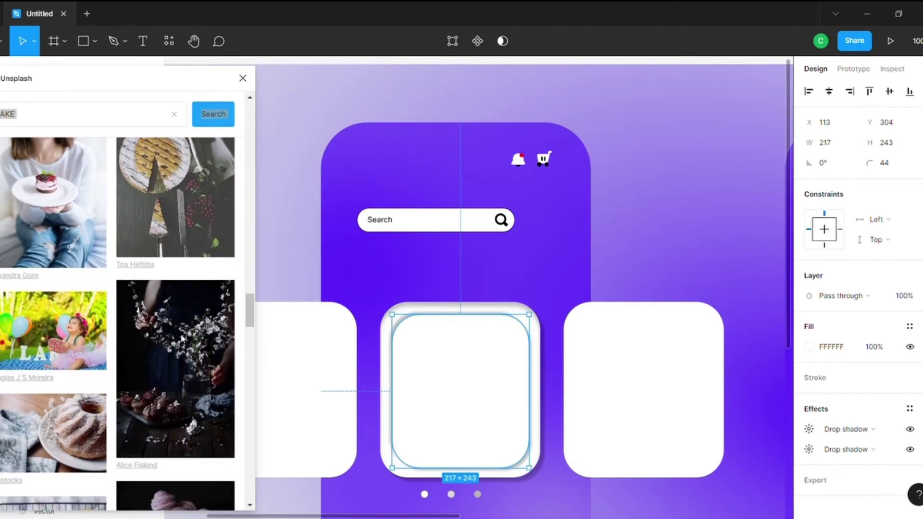
scroll(187, 343, down, 5)
scroll(183, 336, down, 4)
scroll(183, 334, down, 2)
scroll(183, 331, down, 5)
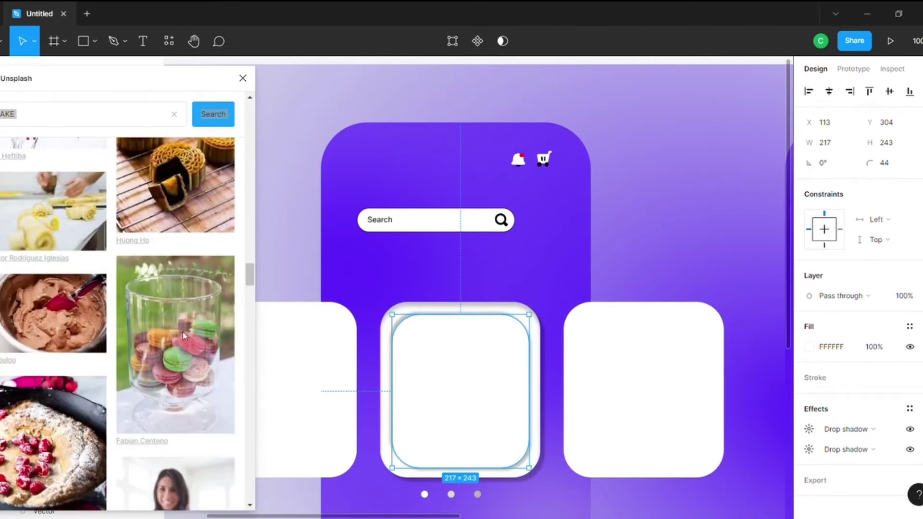
scroll(183, 332, down, 5)
scroll(144, 322, down, 2)
click(79, 315)
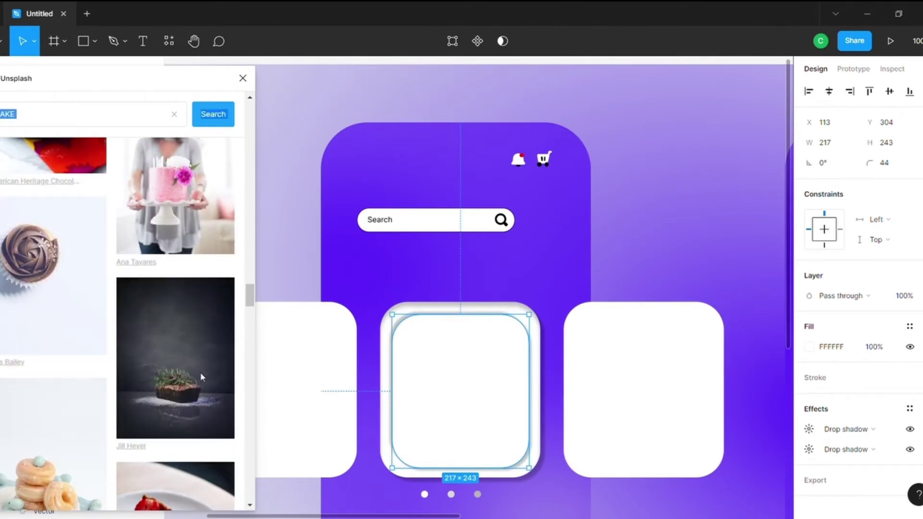
- Browse further Unsplash cake results and try a dark cupcake photo in the card
scroll(200, 372, down, 5)
scroll(201, 374, down, 5)
scroll(202, 372, down, 5)
scroll(204, 365, down, 5)
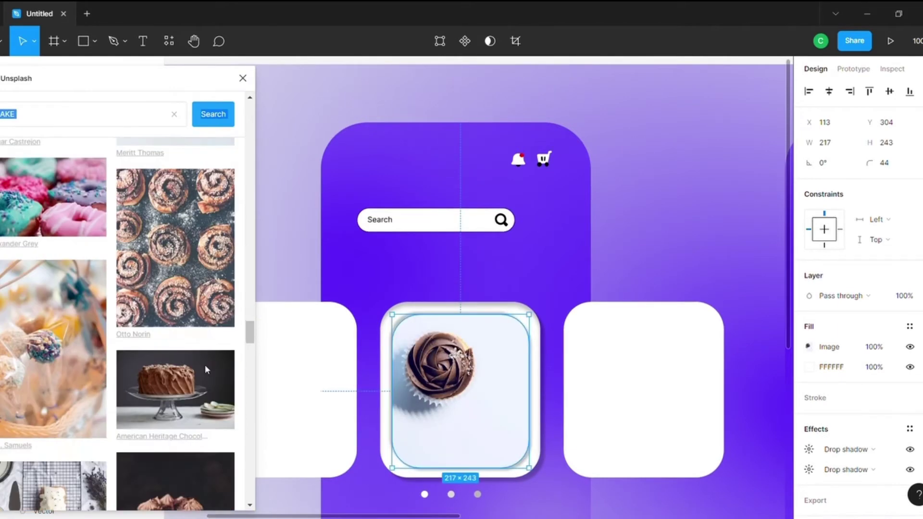
scroll(206, 365, down, 5)
scroll(207, 367, down, 5)
scroll(207, 368, down, 5)
scroll(206, 368, down, 5)
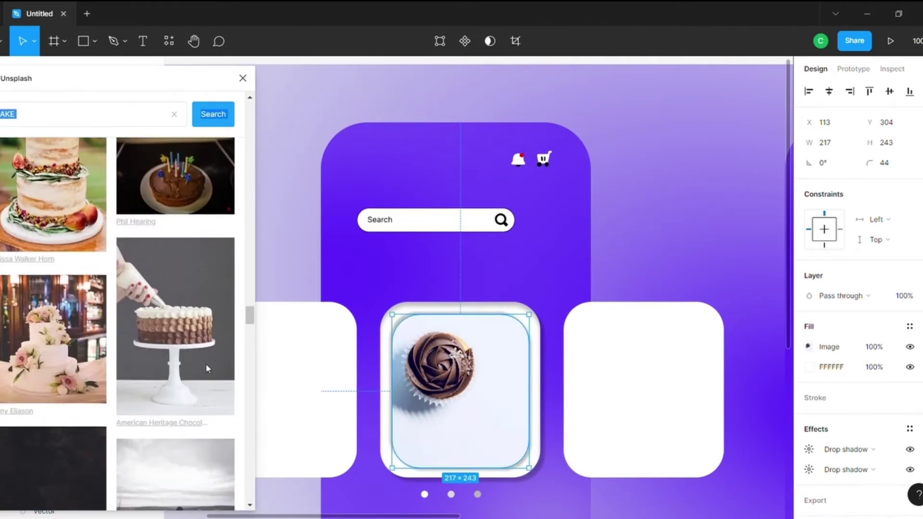
scroll(207, 368, down, 5)
scroll(207, 368, down, 5)
scroll(205, 363, down, 5)
scroll(206, 363, down, 5)
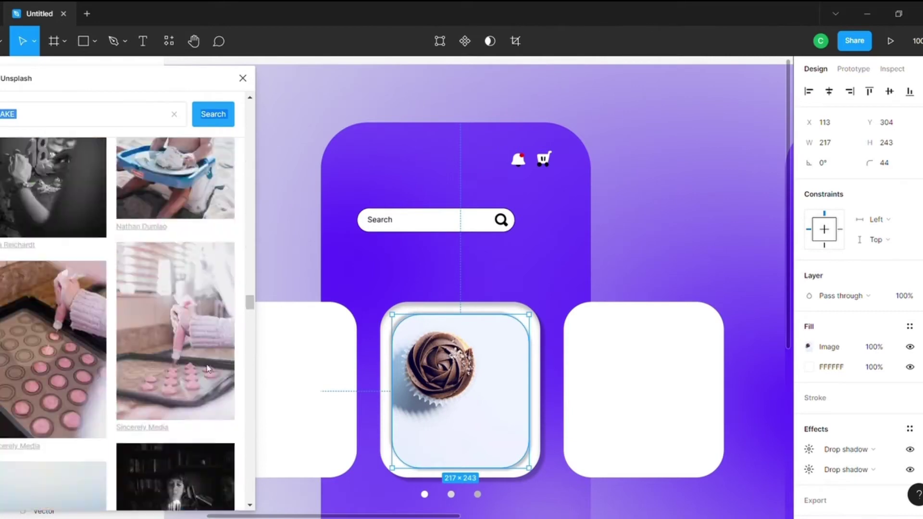
scroll(205, 364, down, 5)
scroll(206, 364, down, 3)
scroll(207, 368, down, 5)
scroll(206, 368, down, 5)
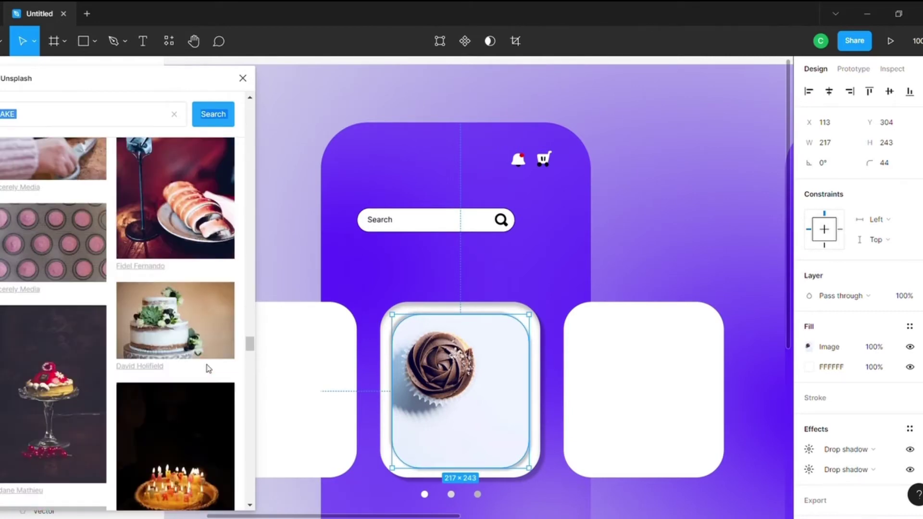
scroll(207, 368, down, 5)
scroll(207, 368, down, 5)
scroll(206, 363, down, 2)
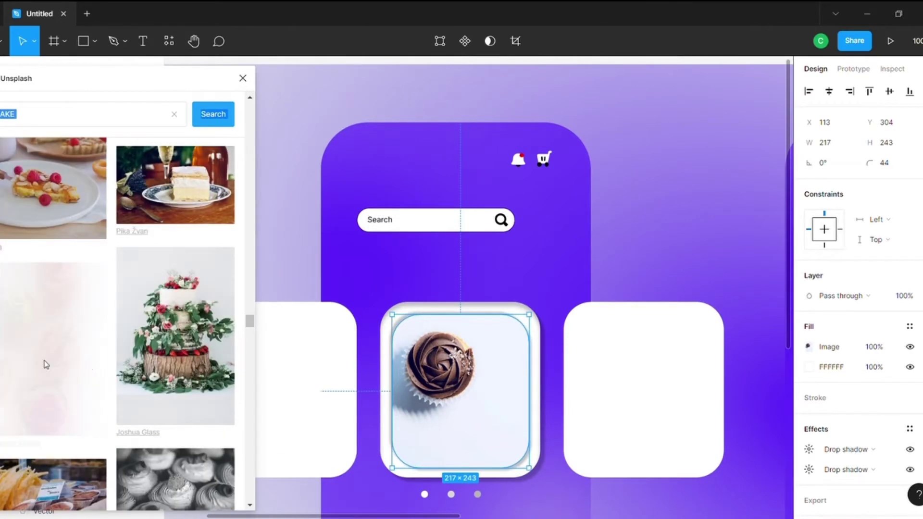
scroll(150, 358, down, 2)
scroll(150, 359, down, 3)
scroll(151, 358, down, 3)
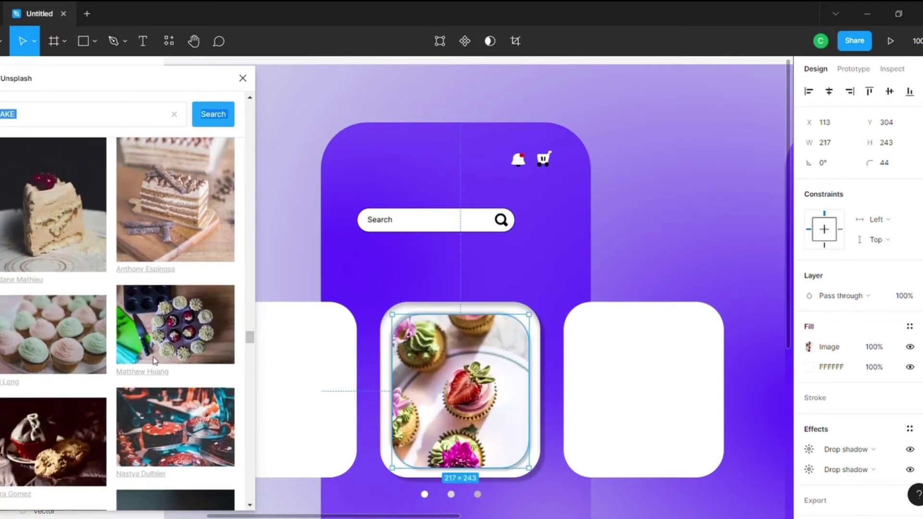
scroll(152, 356, down, 3)
scroll(154, 361, down, 3)
click(173, 269)
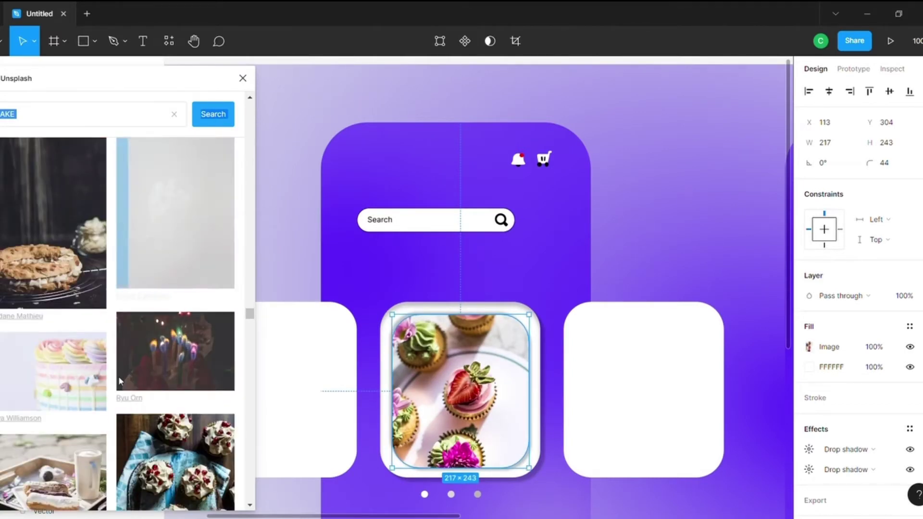
- Replace it with the strawberry-topped pink cupcakes photo and select the surrounding white card
scroll(144, 337, down, 3)
scroll(127, 379, down, 3)
scroll(127, 379, down, 3)
scroll(128, 377, down, 3)
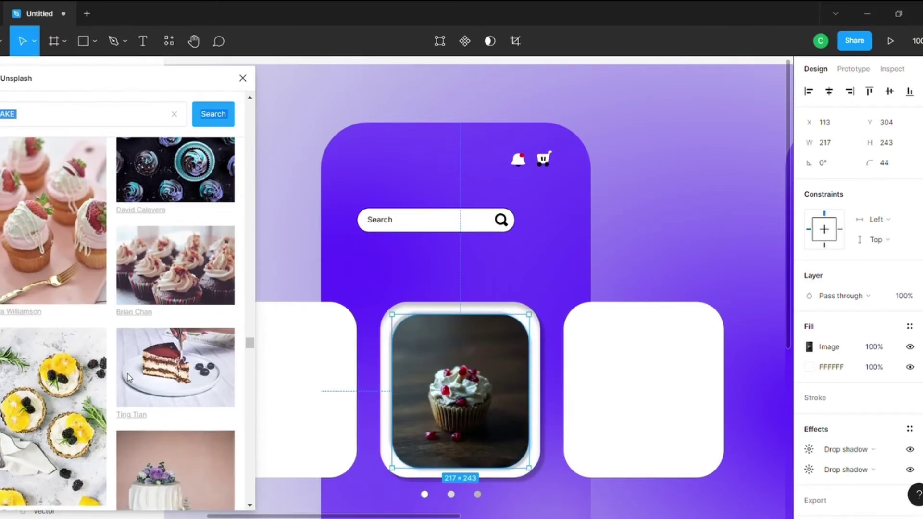
click(71, 253)
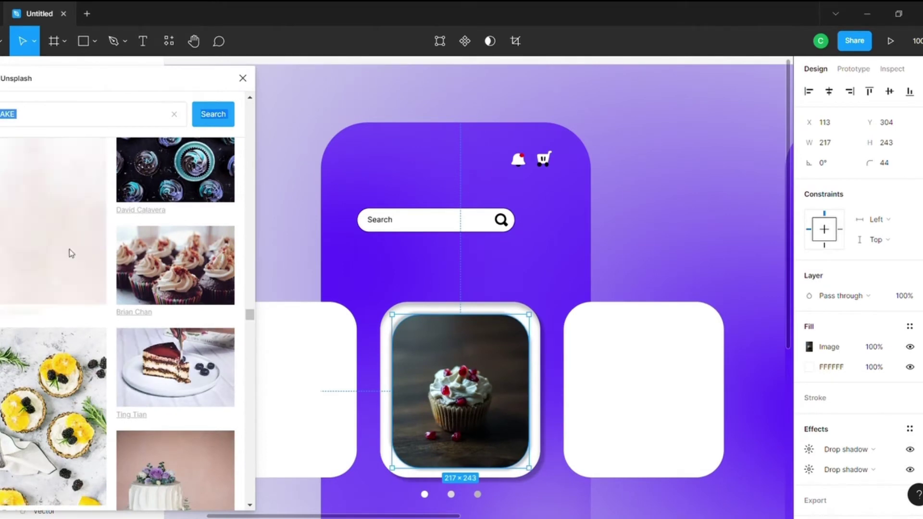
scroll(178, 334, down, 3)
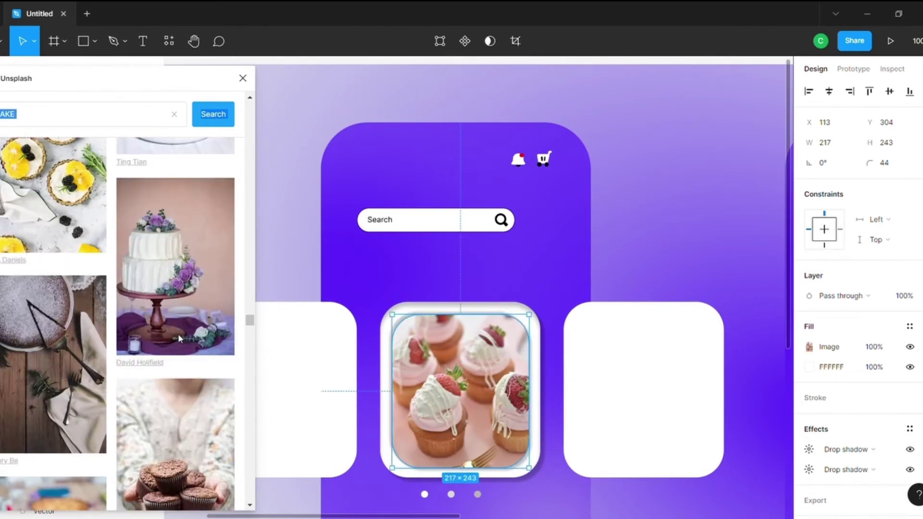
scroll(179, 336, down, 3)
scroll(178, 338, down, 3)
scroll(178, 336, down, 2)
scroll(179, 336, down, 3)
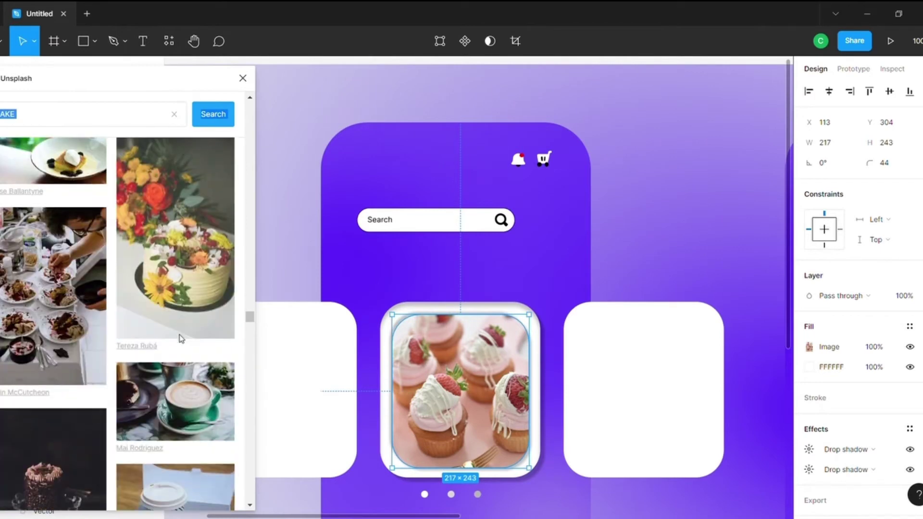
scroll(180, 338, down, 2)
scroll(181, 336, down, 3)
scroll(181, 331, down, 3)
scroll(183, 330, down, 2)
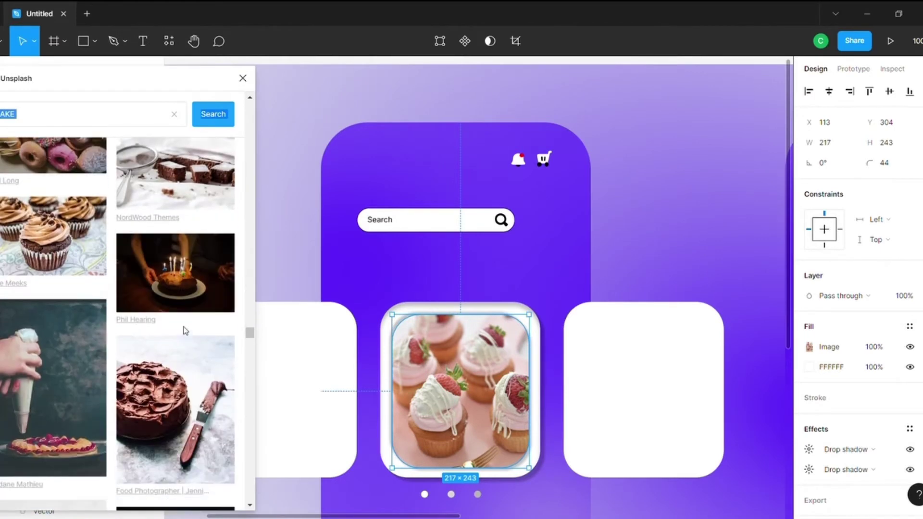
scroll(183, 330, down, 2)
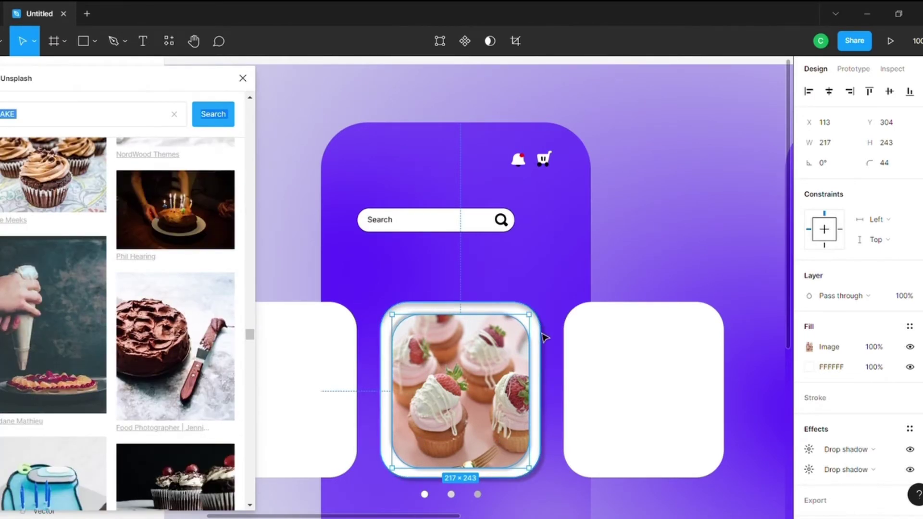
click(537, 333)
- Fill the card with a 58% translucent purple, lightened to pale lilac
click(810, 347)
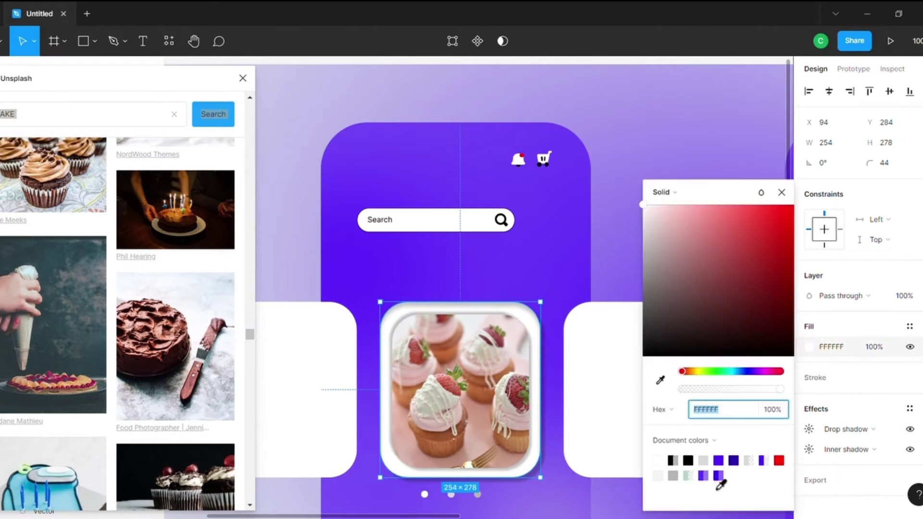
click(703, 475)
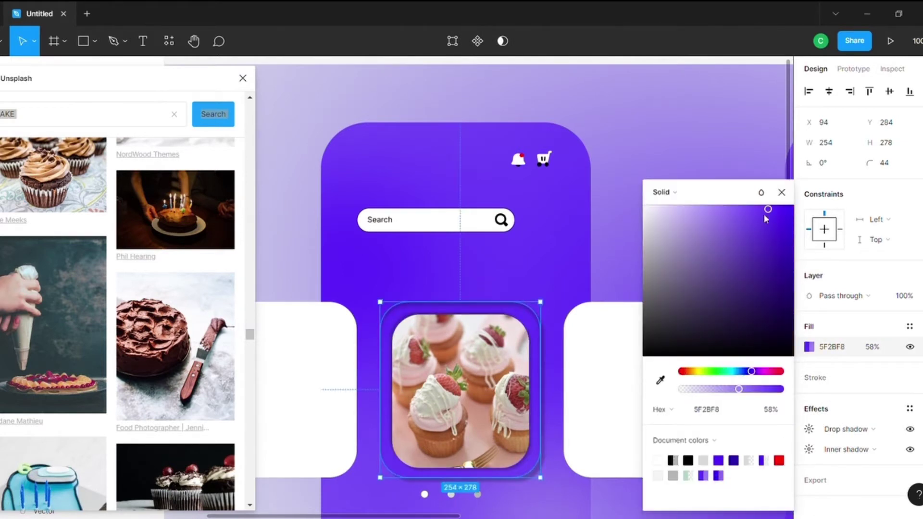
drag(767, 210, 697, 211)
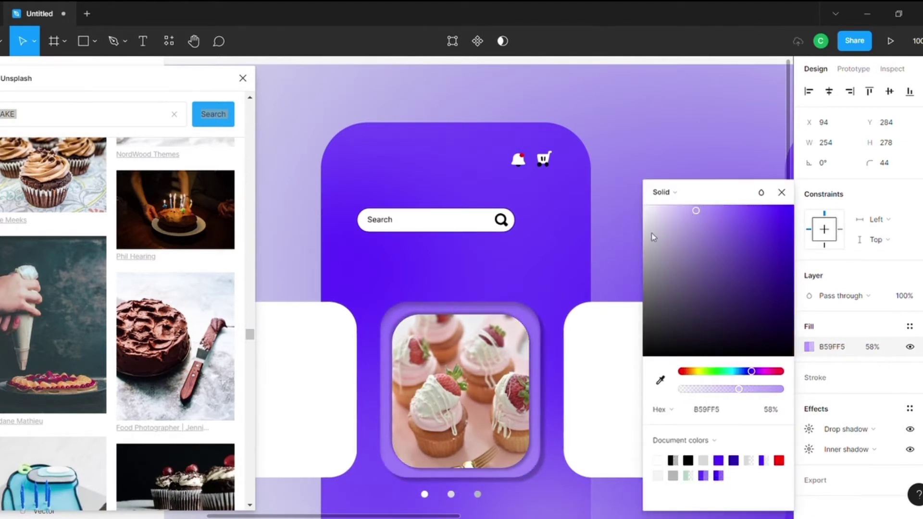
drag(653, 237, 693, 205)
click(781, 192)
click(734, 202)
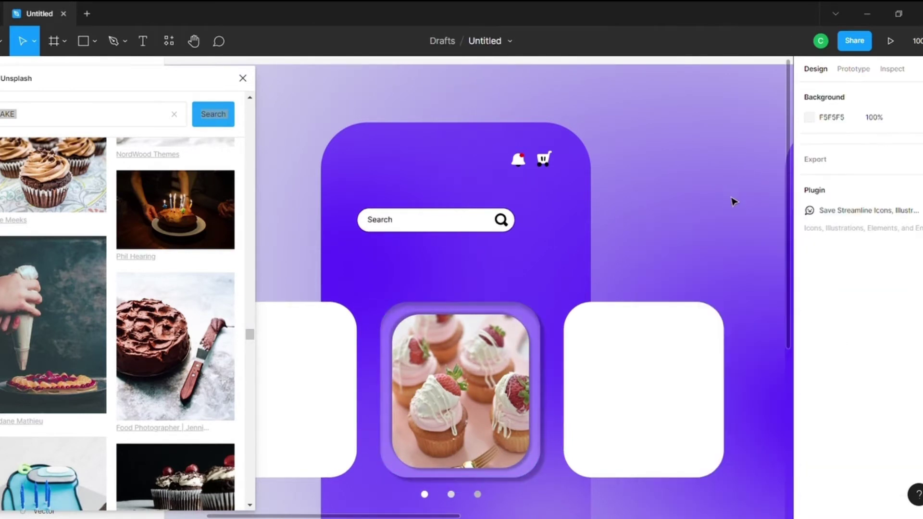
scroll(721, 294, down, 4)
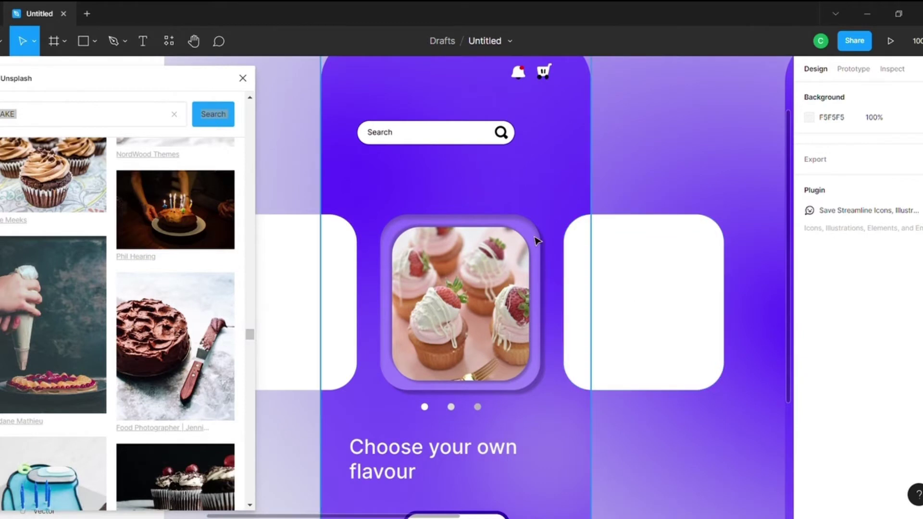
- Try a white colour for the cupcake card's drop shadow
click(537, 240)
click(809, 429)
click(657, 464)
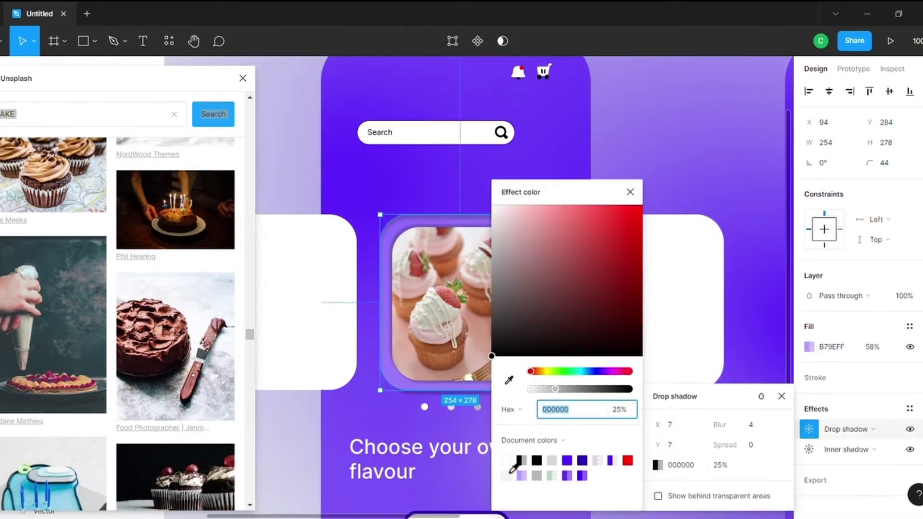
click(511, 468)
click(630, 192)
click(669, 152)
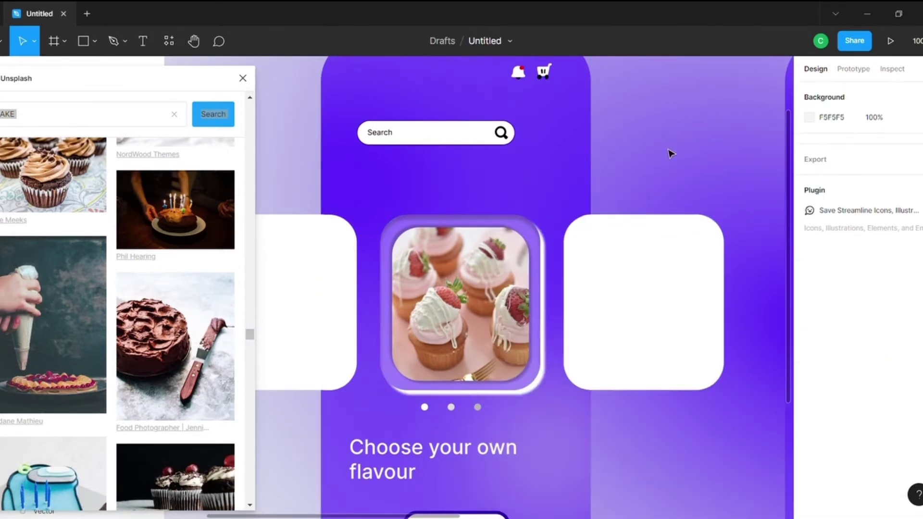
- Set the cupcake card's drop shadow colour back to black
click(541, 323)
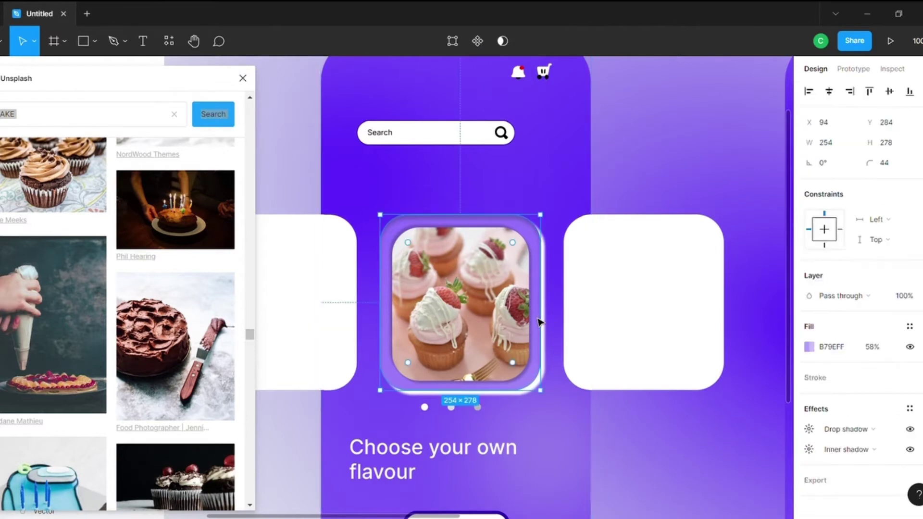
click(809, 429)
click(657, 465)
click(536, 460)
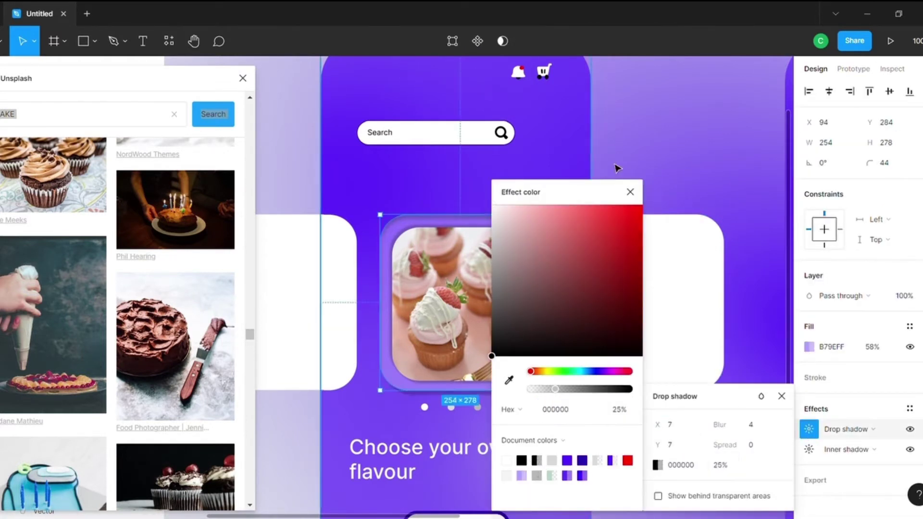
click(630, 192)
click(723, 161)
- Make the card's inner shadow a pale pinkish white, FFF1F1
click(540, 349)
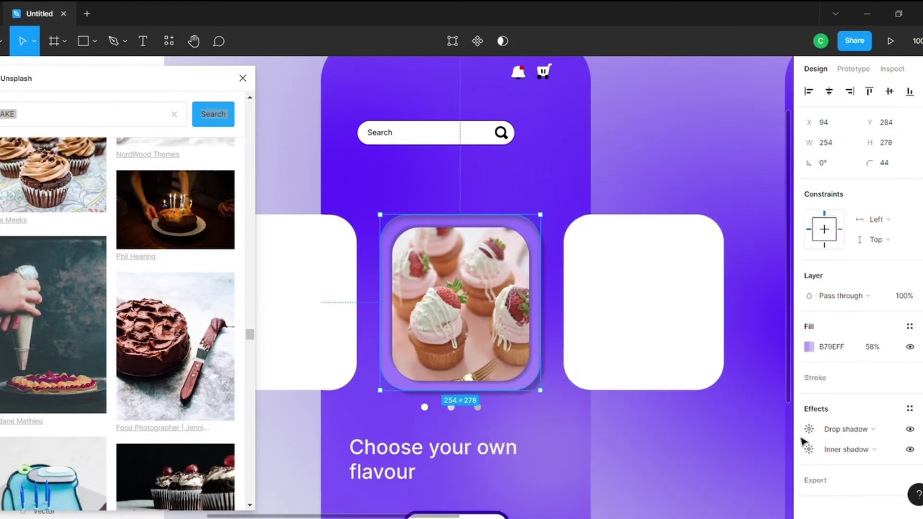
click(812, 449)
click(656, 496)
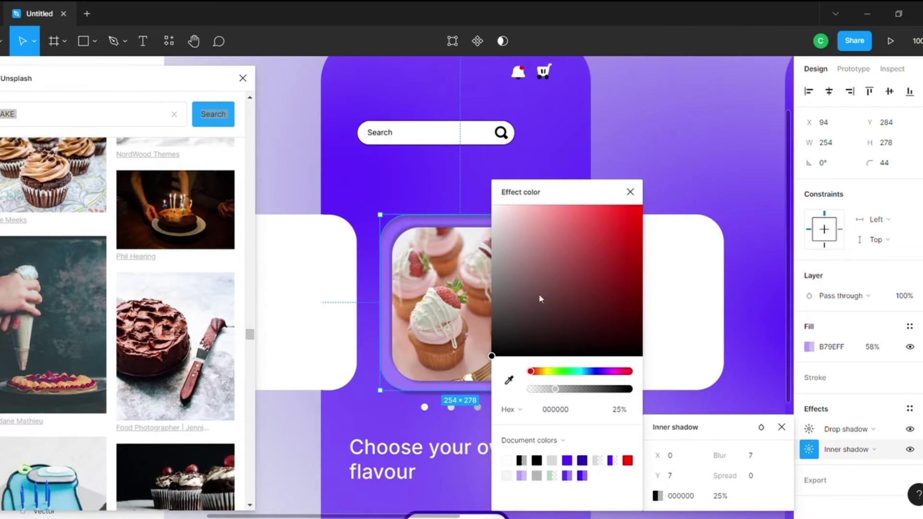
drag(493, 358, 500, 206)
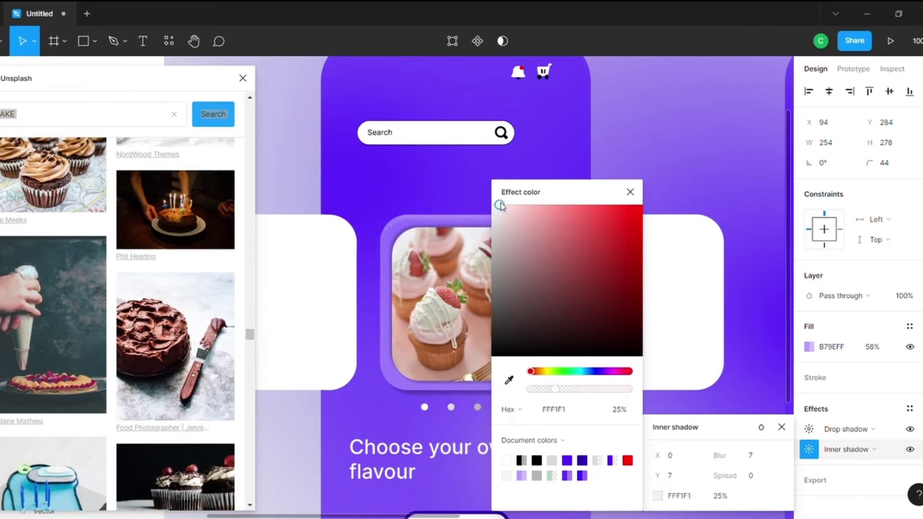
click(647, 177)
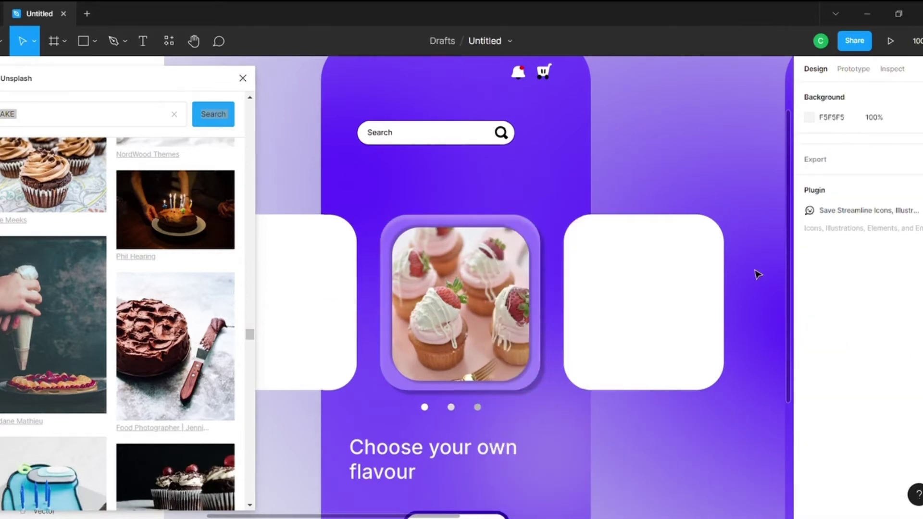
- Soften the cupcake photo's two drop shadows to black at roughly 25% opacity
click(438, 328)
click(809, 470)
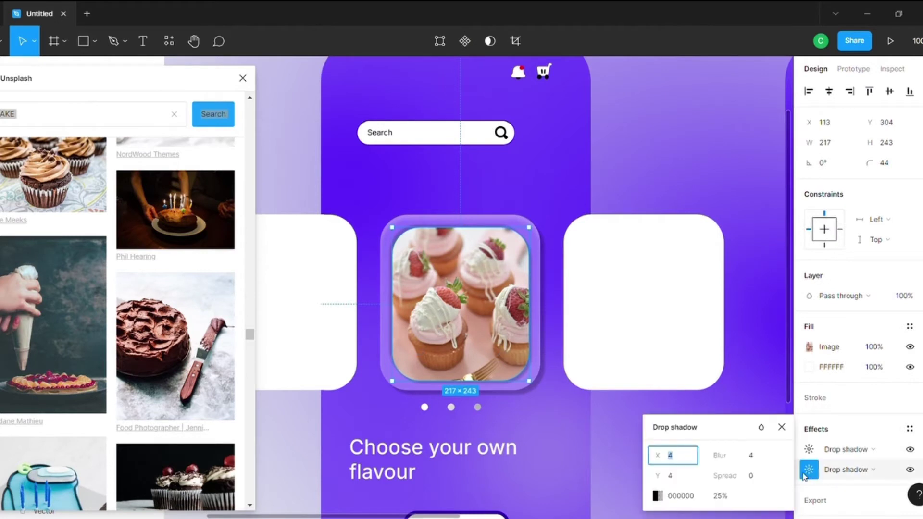
click(656, 496)
drag(492, 305, 491, 351)
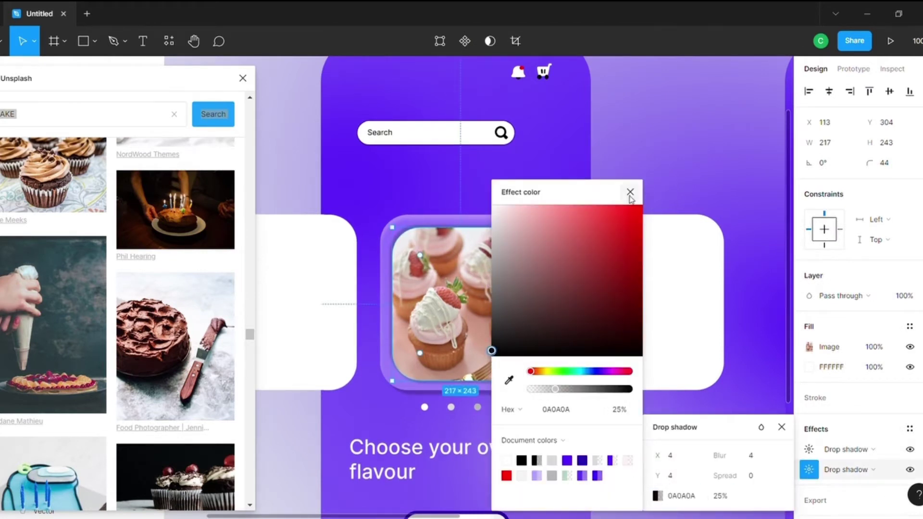
click(630, 193)
click(810, 450)
click(656, 495)
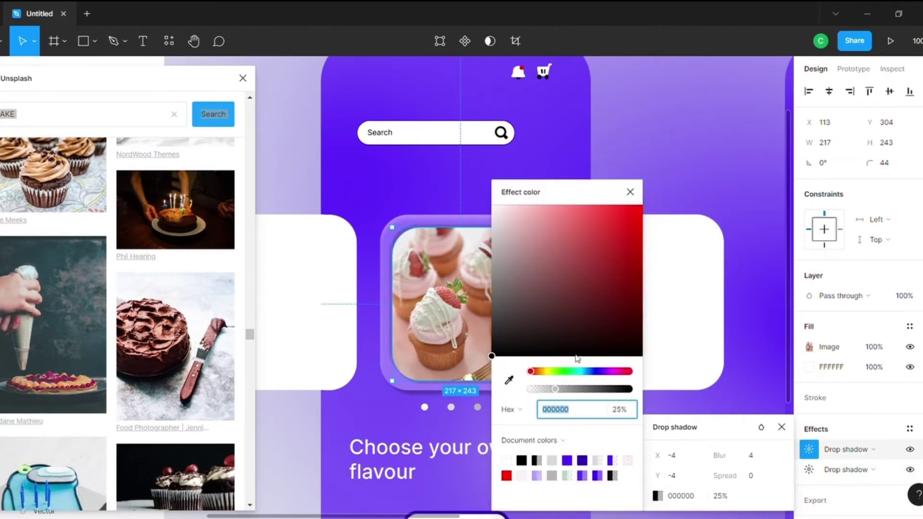
mouse_move(557, 389)
mouse_down()
mouse_move(518, 392)
mouse_move(556, 394)
mouse_up()
key(Escape)
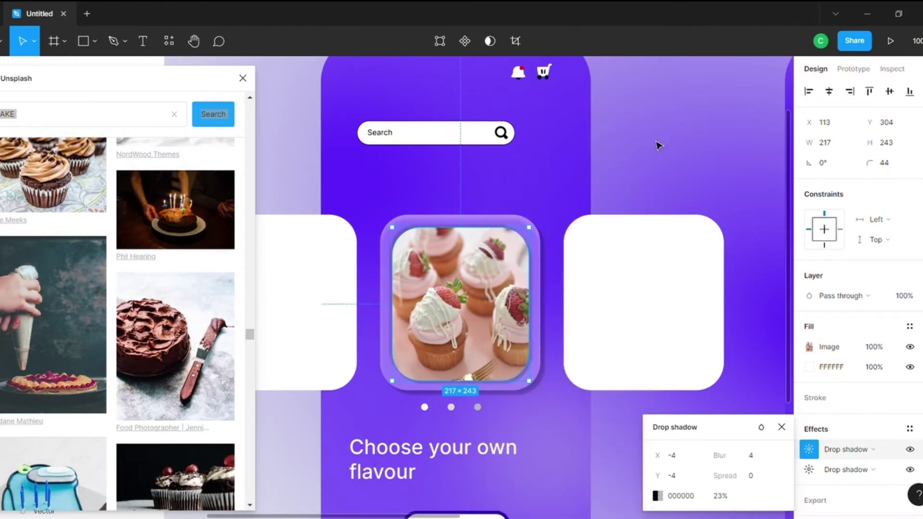
click(792, 296)
scroll(432, 220, up, 1)
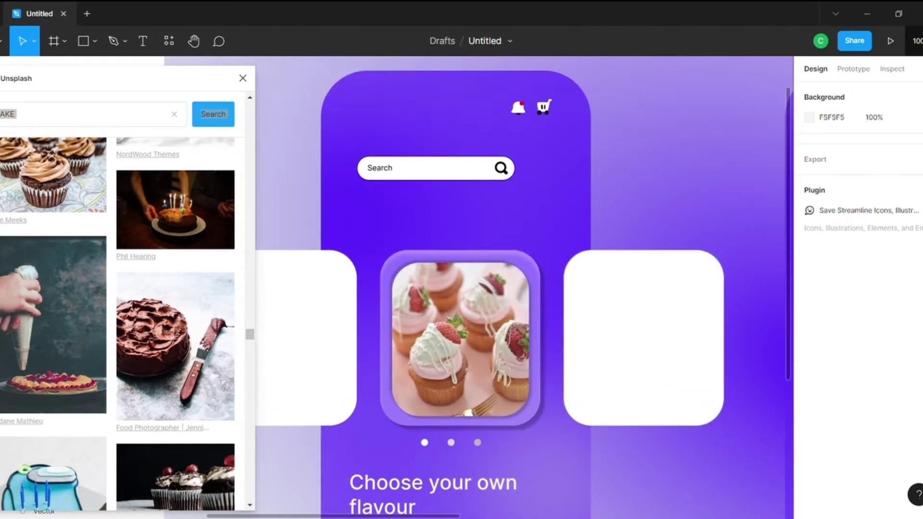
- Zoom out to 50% and add a soft black drop shadow to the search bar
click(916, 41)
click(846, 155)
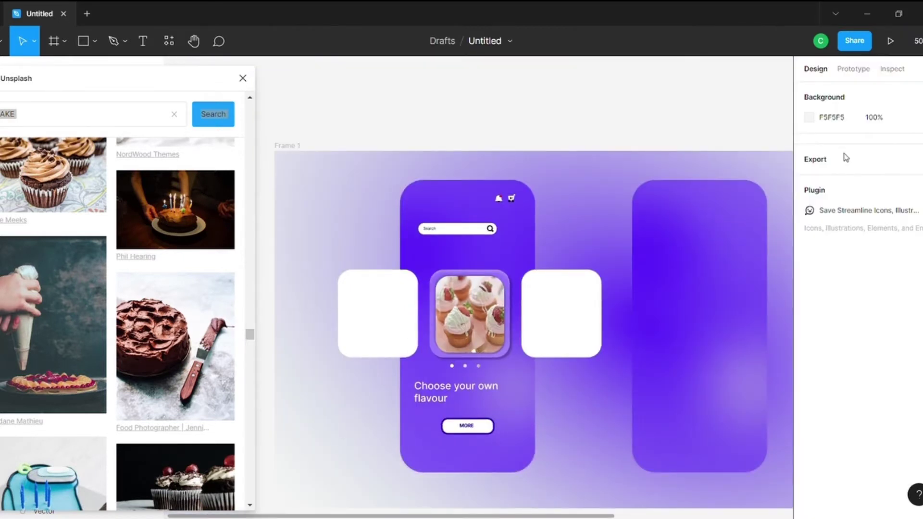
click(461, 233)
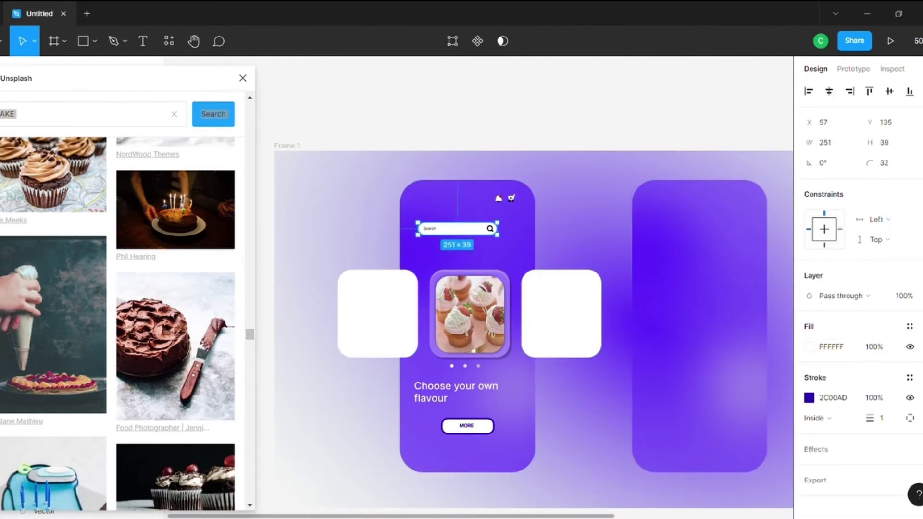
click(910, 449)
click(808, 470)
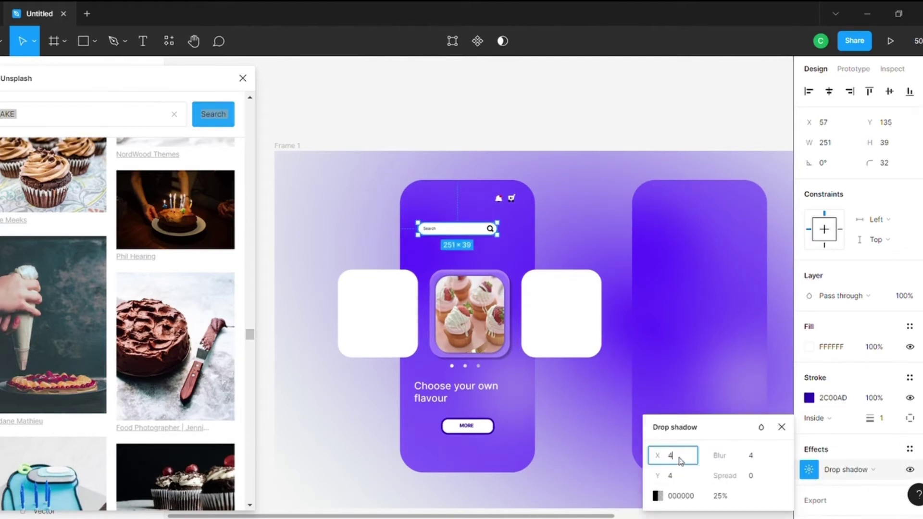
click(635, 115)
click(472, 234)
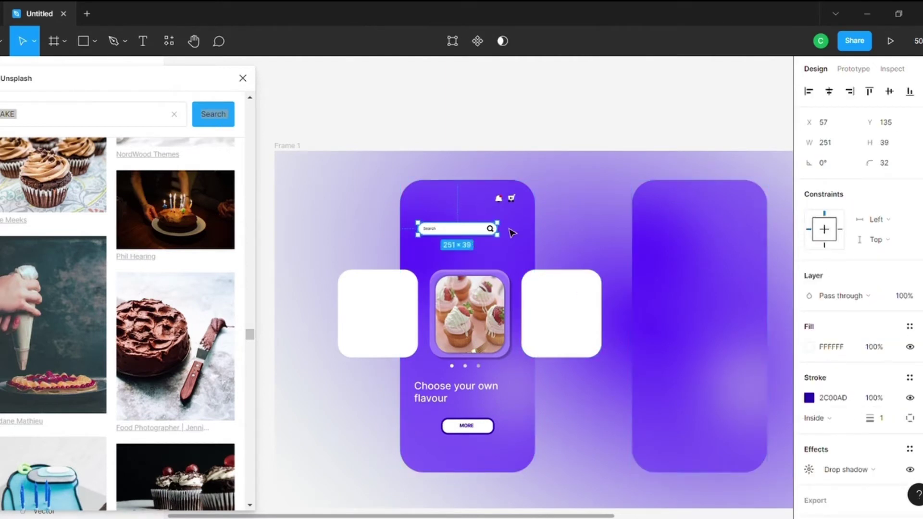
- Apply the Morph plugin's wavy Skeuomorph surface to the search bar rectangle and place it over the bar
right_click(460, 237)
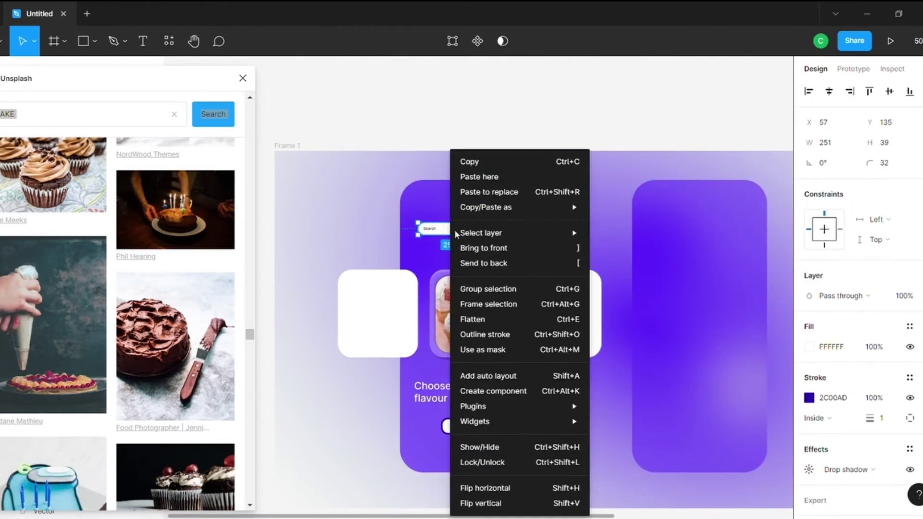
click(521, 235)
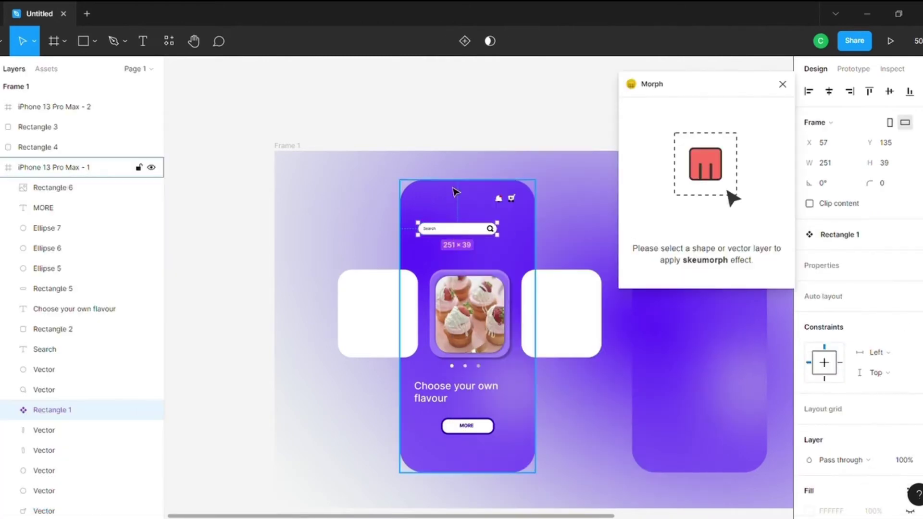
double_click(471, 231)
click(701, 277)
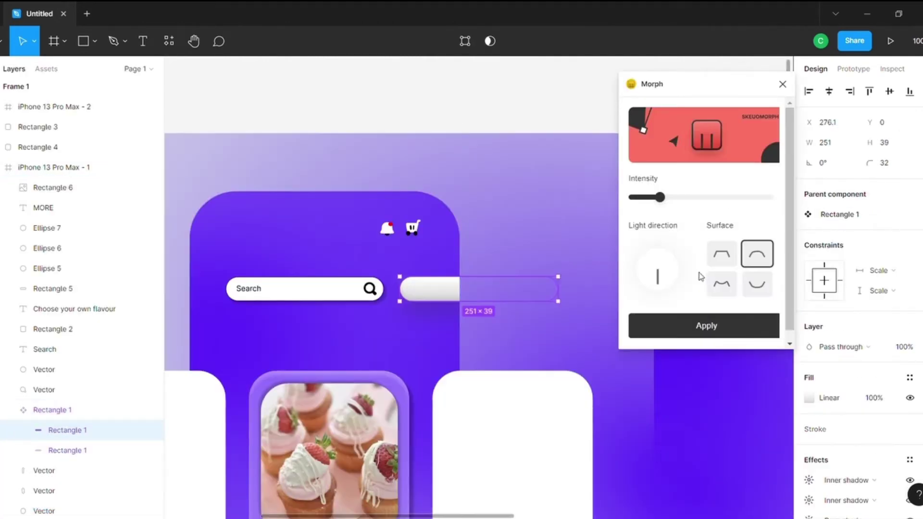
click(721, 286)
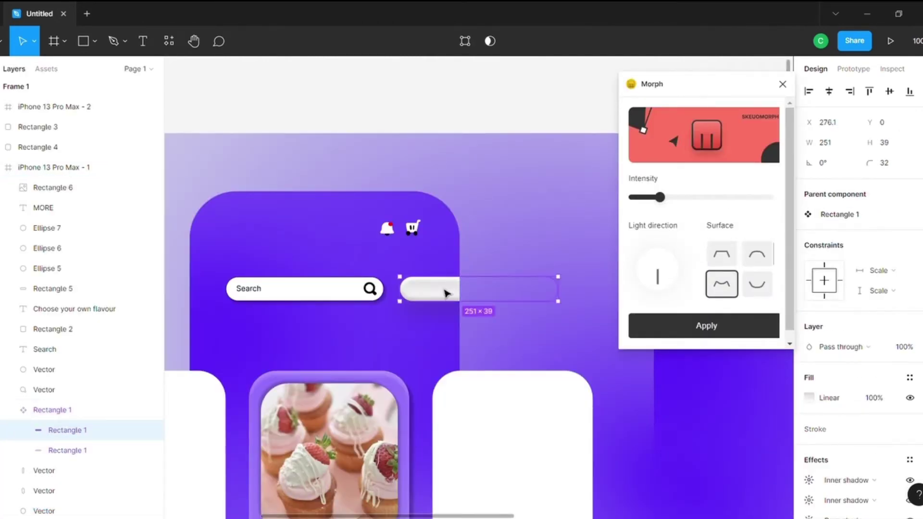
drag(445, 292, 264, 294)
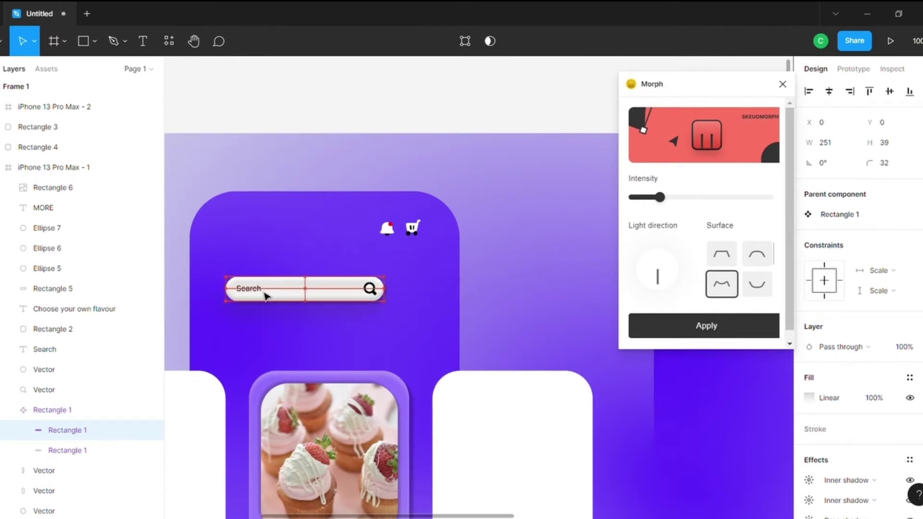
click(314, 174)
click(782, 84)
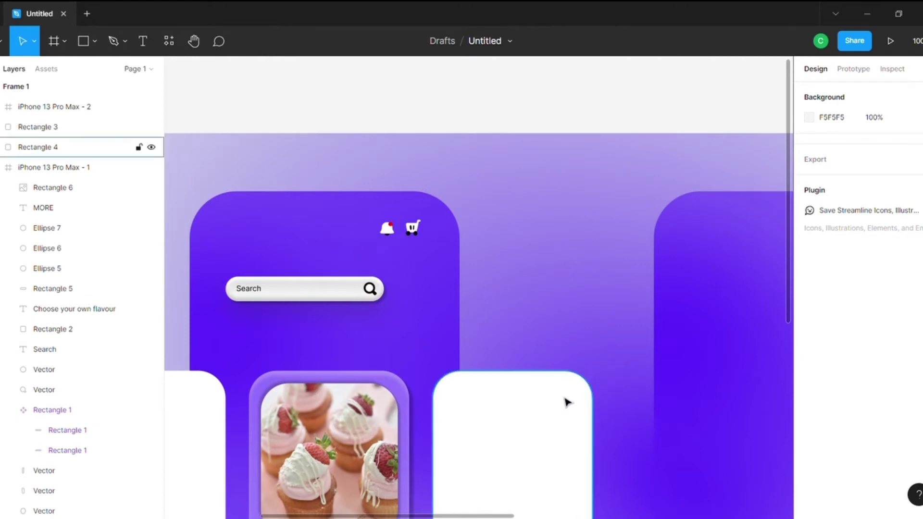
- Scroll down to the MORE button and select its pill shape
scroll(567, 402, down, 5)
scroll(533, 399, down, 5)
scroll(531, 406, up, 4)
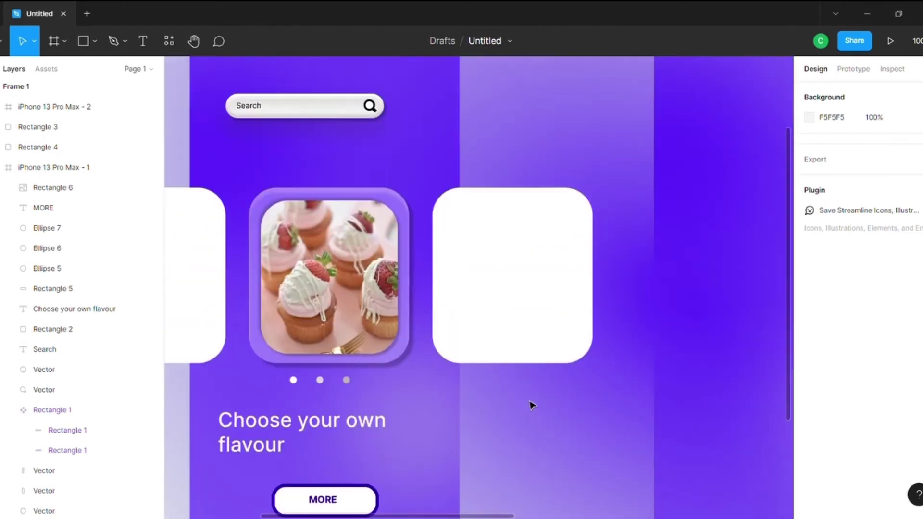
scroll(532, 404, down, 4)
click(363, 388)
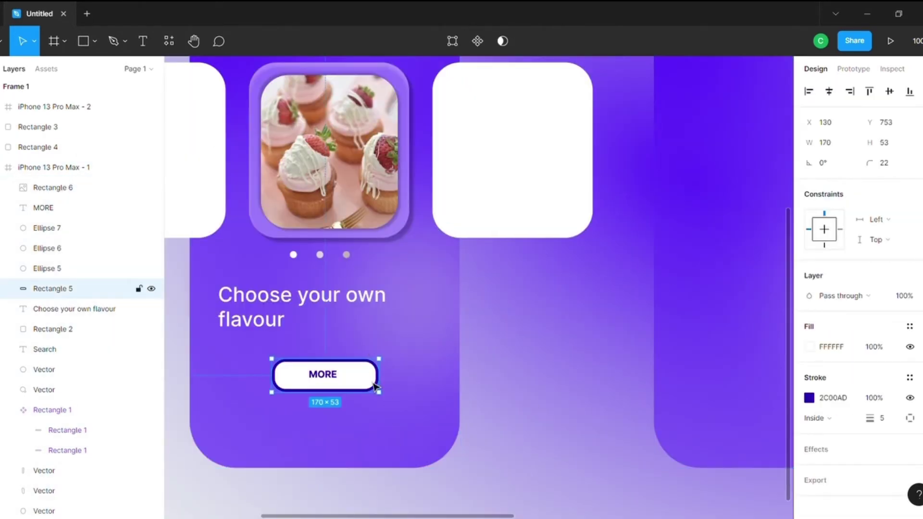
- Morph the MORE pill and move the shaded copy onto the button, adjusting its layer order
right_click(365, 389)
mouse_move(404, 406)
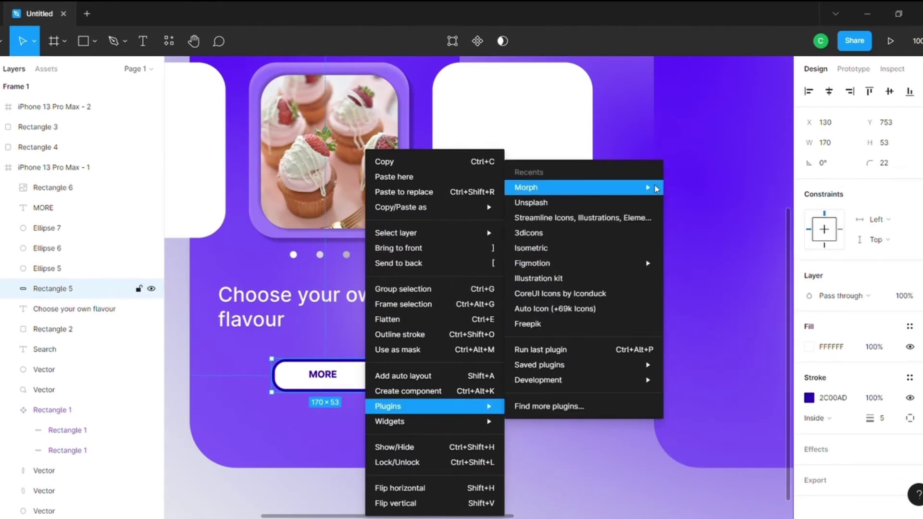
mouse_move(576, 187)
click(680, 188)
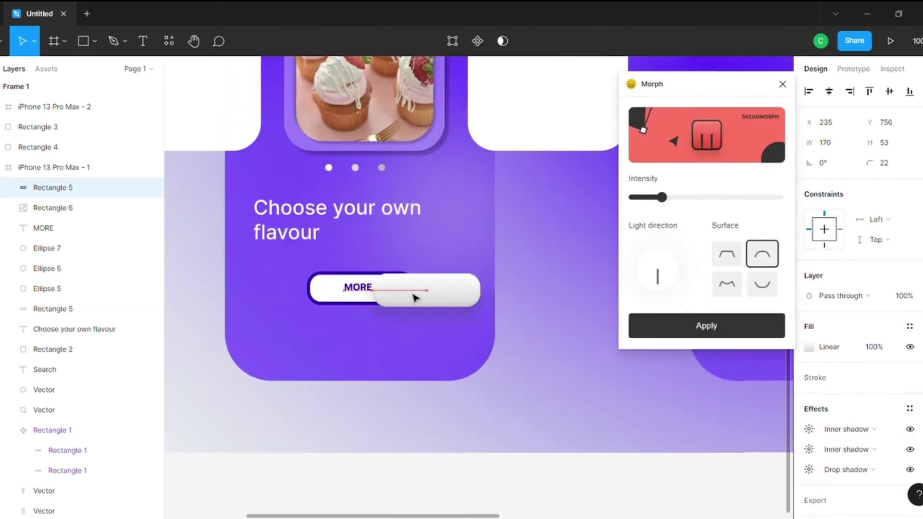
drag(414, 298, 356, 296)
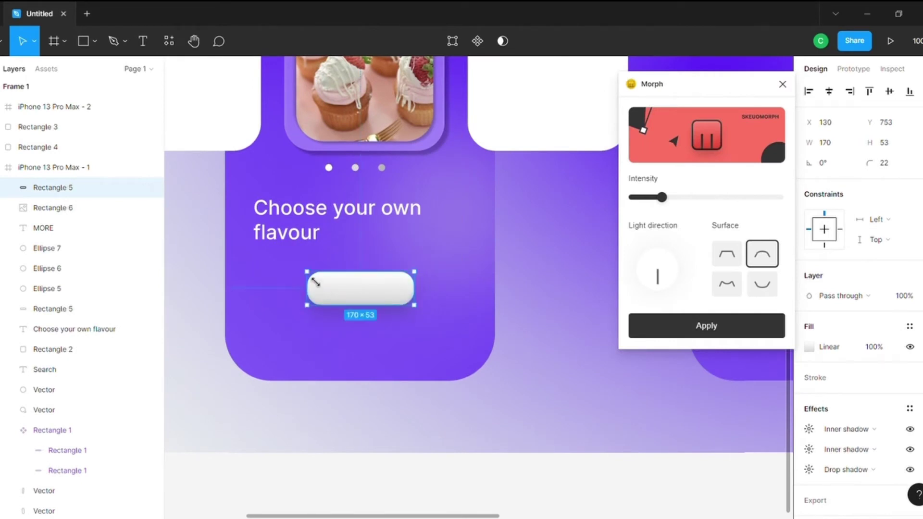
right_click(358, 289)
click(394, 264)
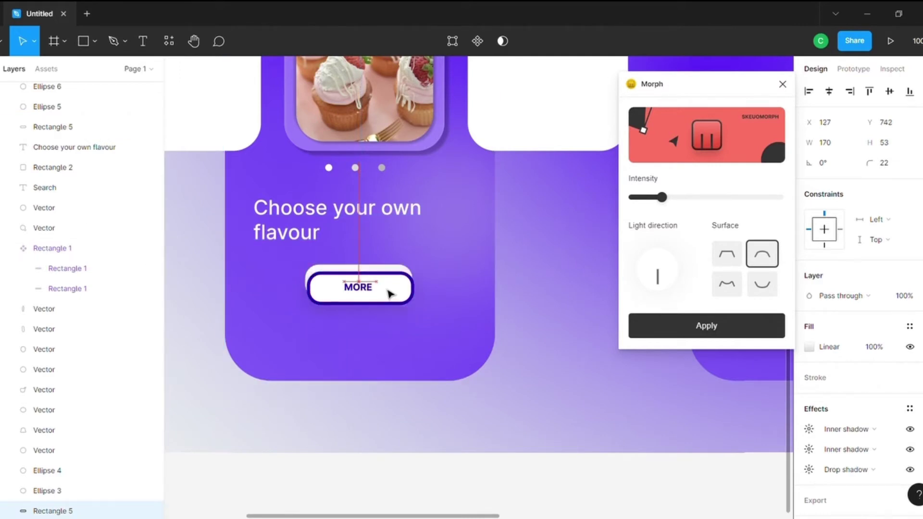
mouse_move(389, 298)
mouse_down()
mouse_move(416, 275)
mouse_move(402, 298)
mouse_up()
right_click(416, 275)
click(423, 243)
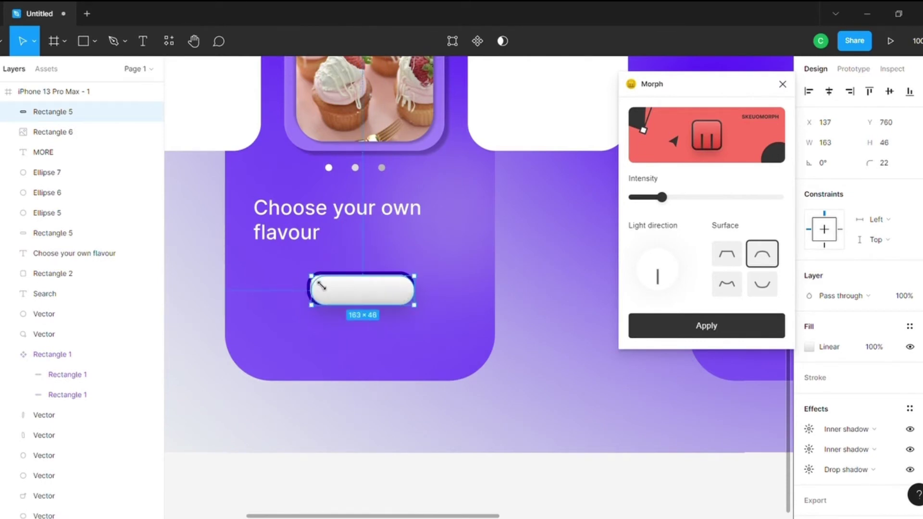
- Resize the morphed pill, switch it to the wavy surface, and align it inside the button
drag(313, 281, 387, 303)
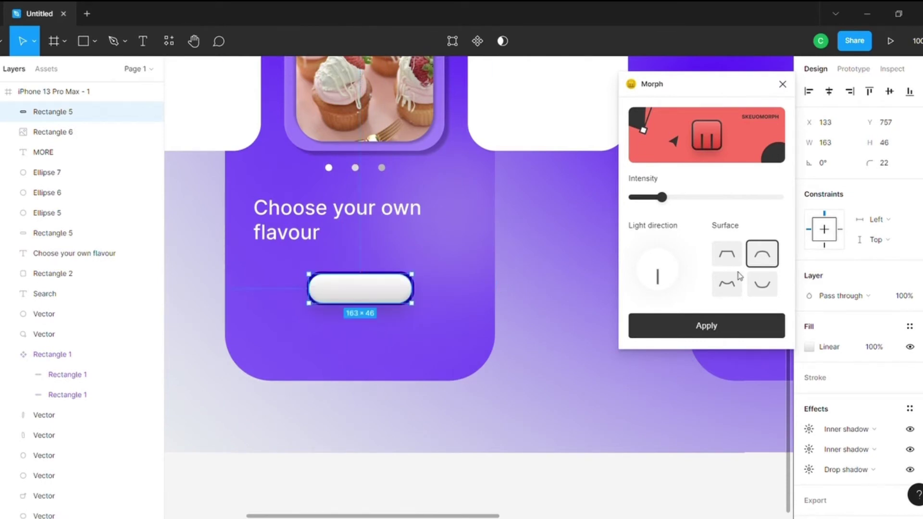
click(726, 285)
drag(365, 296, 364, 307)
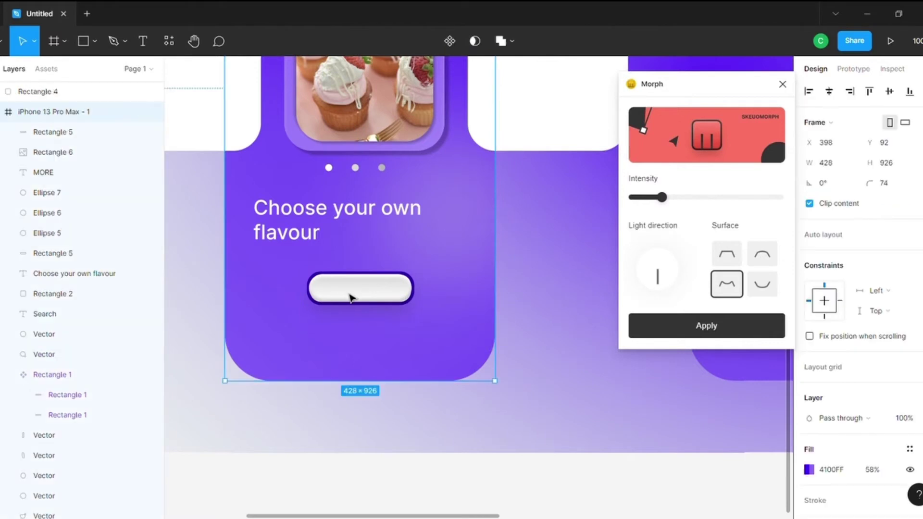
click(349, 297)
drag(348, 298, 363, 298)
- Bring the MORE text layer in front of the shaded pill
click(548, 323)
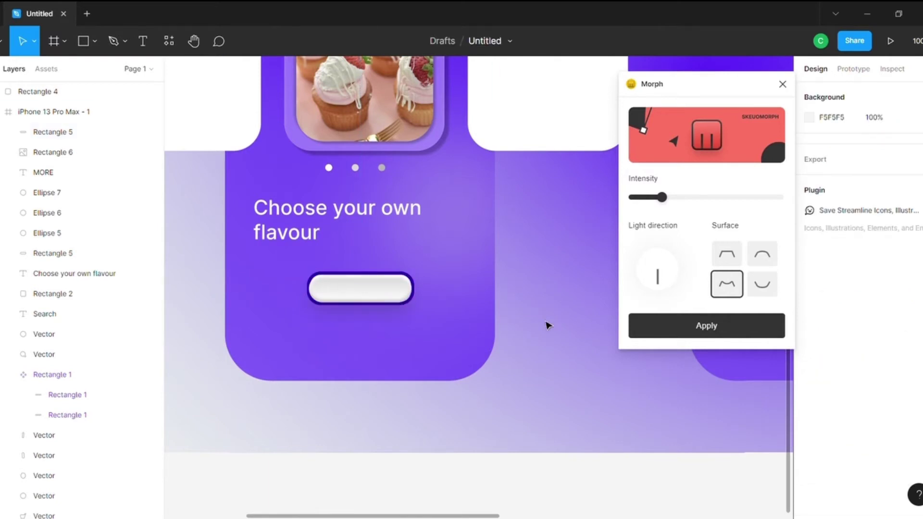
right_click(48, 172)
click(77, 233)
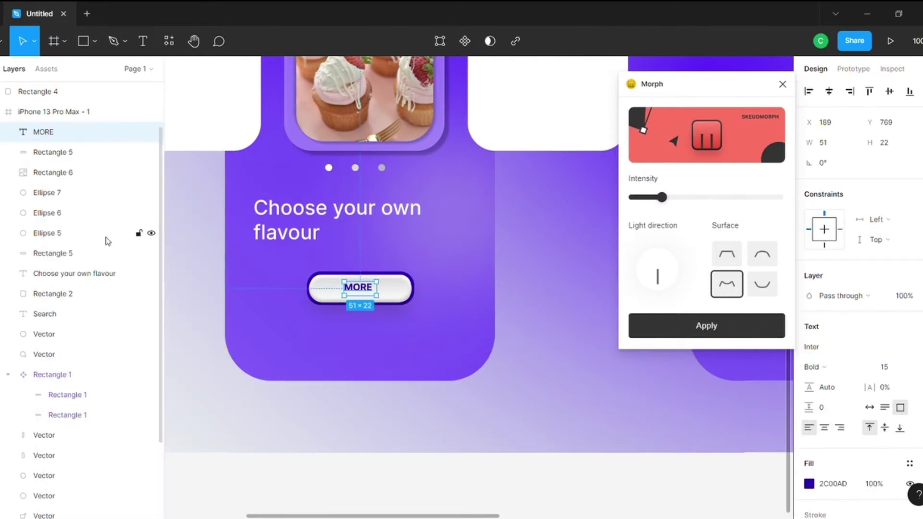
click(540, 354)
scroll(584, 322, up, 5)
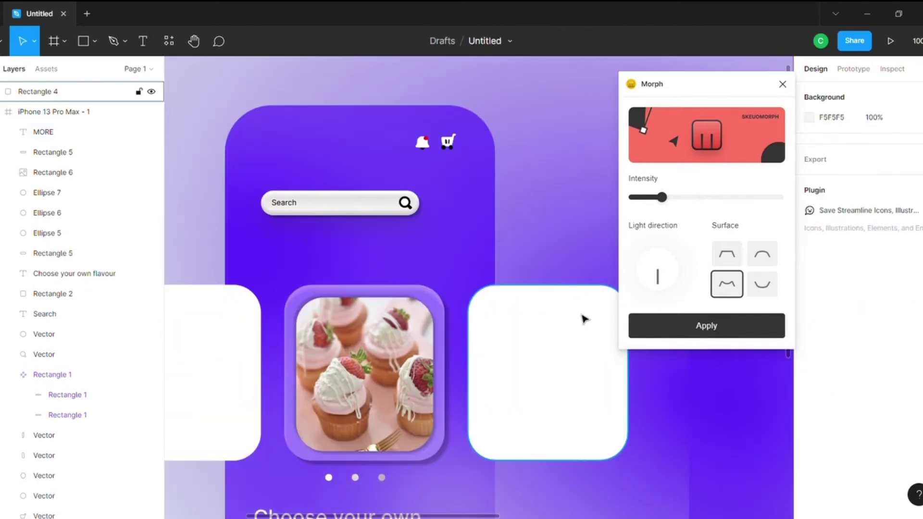
- Add a second drop shadow to the cupcake card with an X offset of -7
scroll(583, 320, up, 1)
click(393, 277)
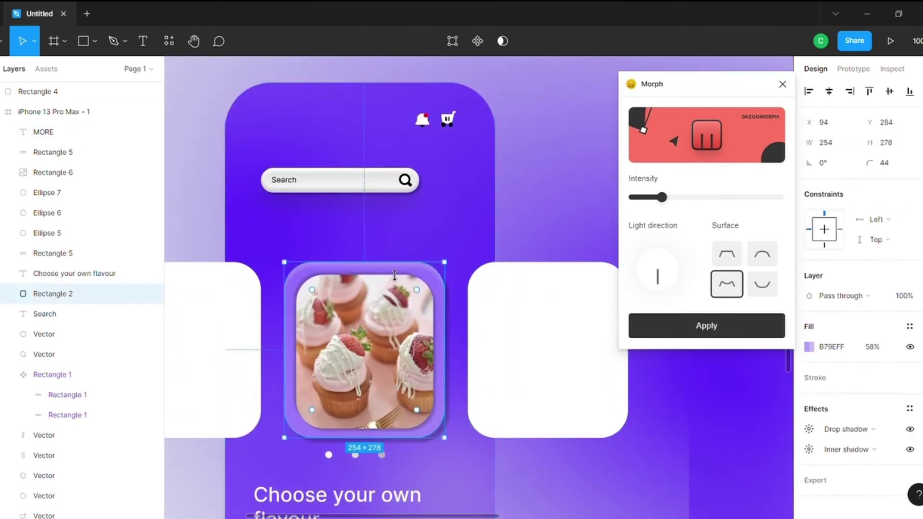
click(809, 431)
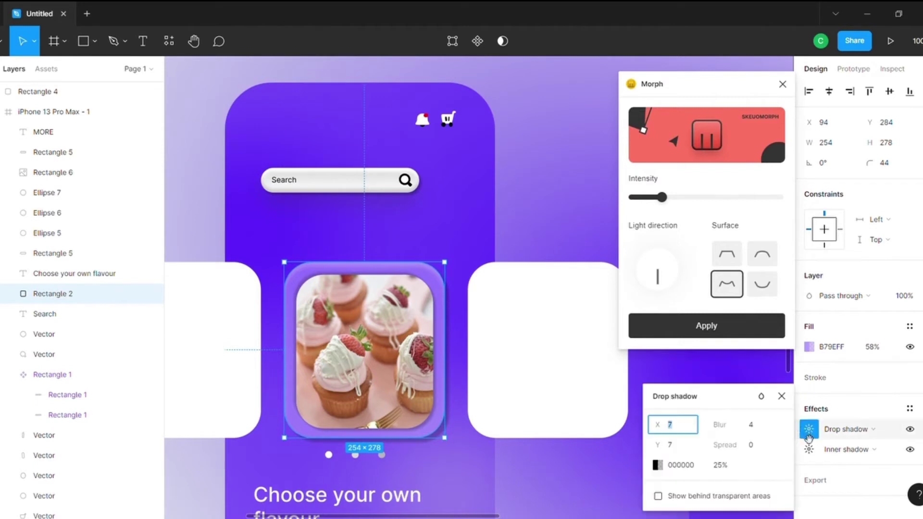
click(908, 409)
click(806, 433)
text(-7)
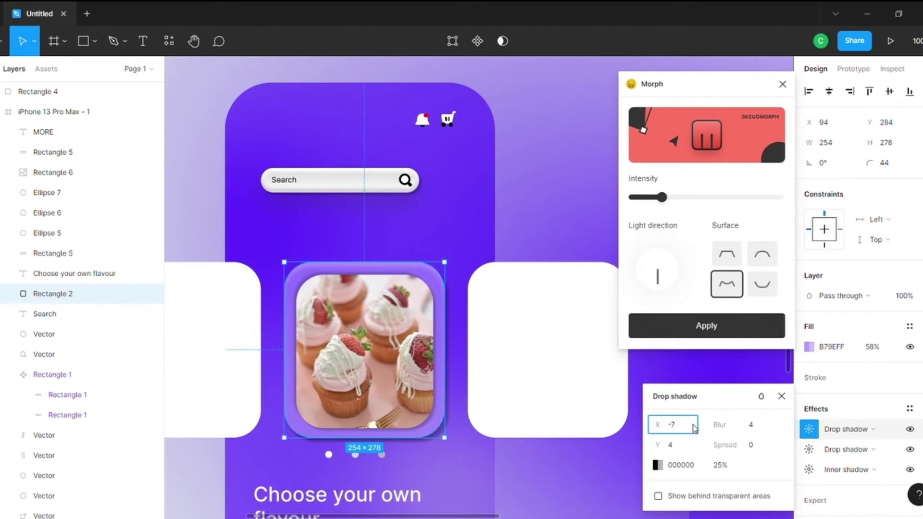
click(686, 447)
key(BackSpace)
text(-7)
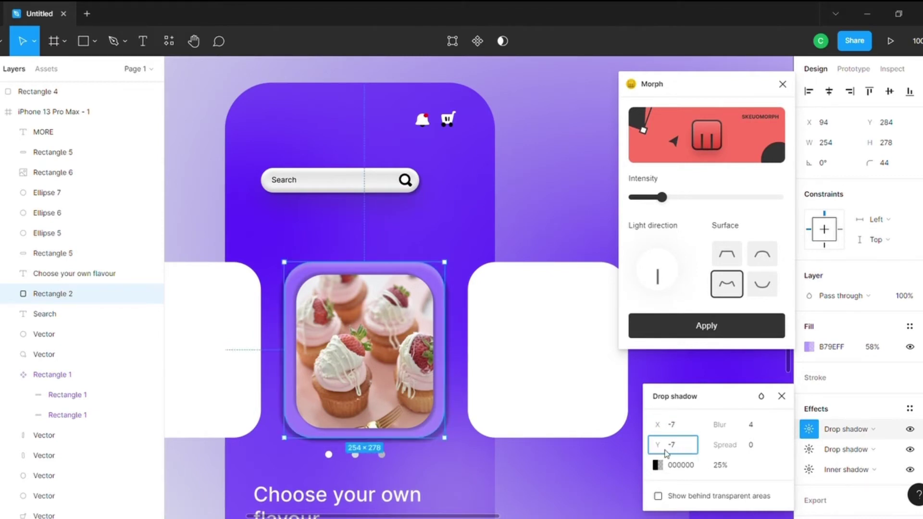
- Deselect the card and zoom out to view the whole phone frame
click(587, 234)
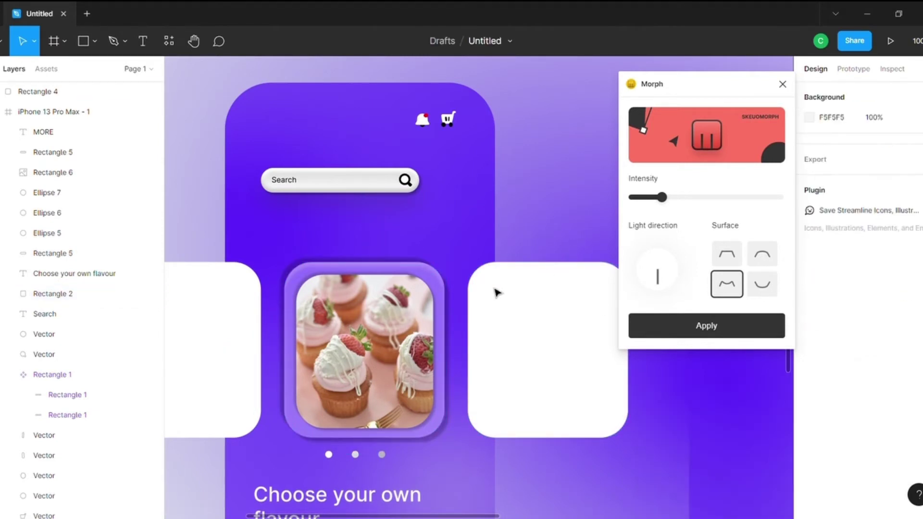
click(916, 41)
click(873, 144)
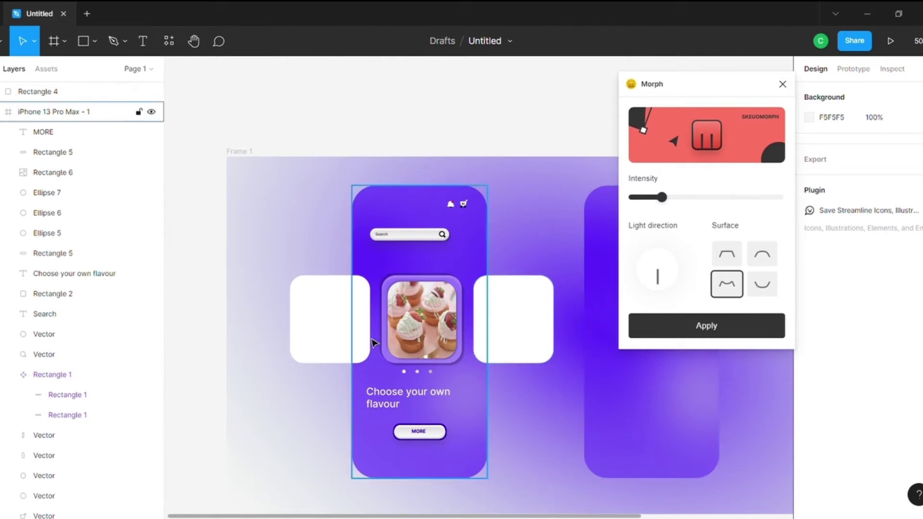
- Duplicate the cupcake image onto the left card and bring it to the front
click(332, 303)
mouse_move(86, 132)
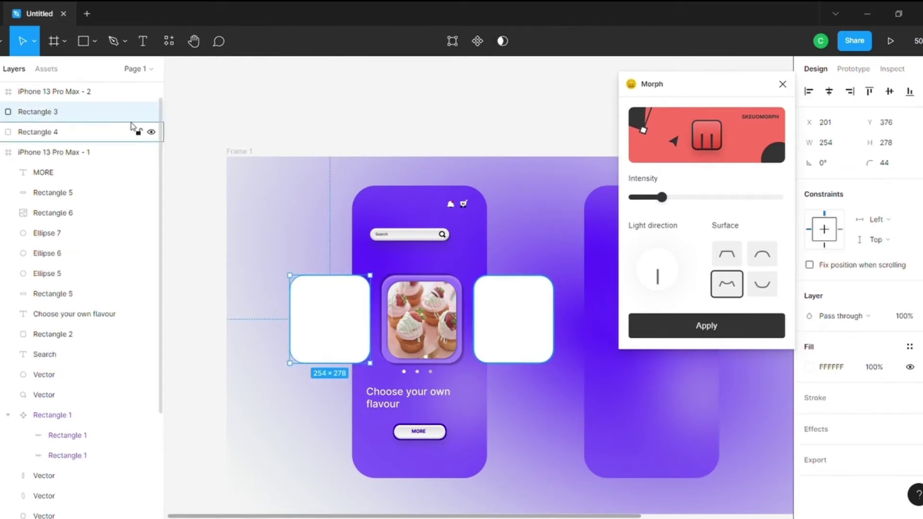
click(403, 318)
double_click(403, 319)
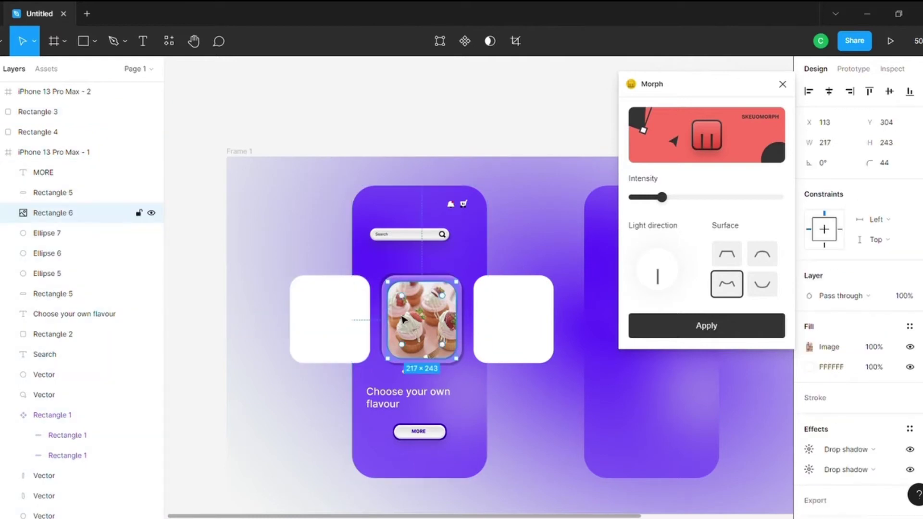
key(ctrl+d)
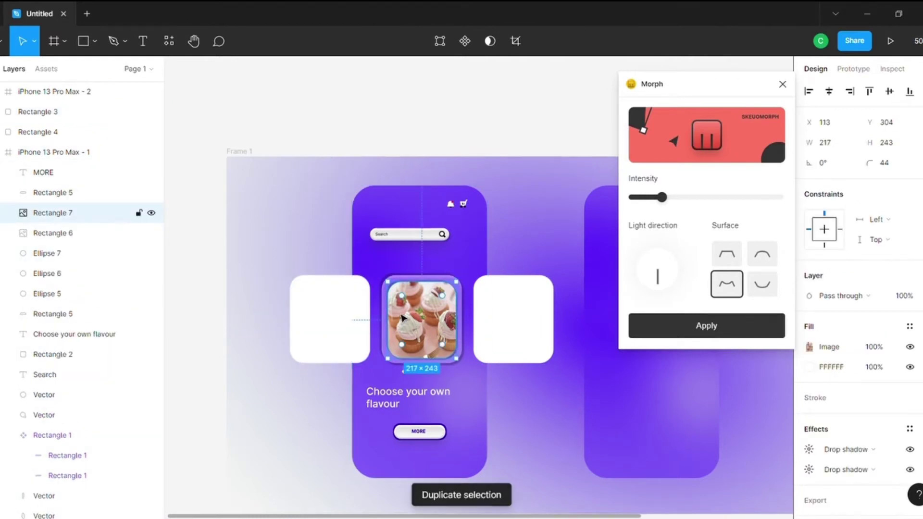
drag(402, 318, 340, 318)
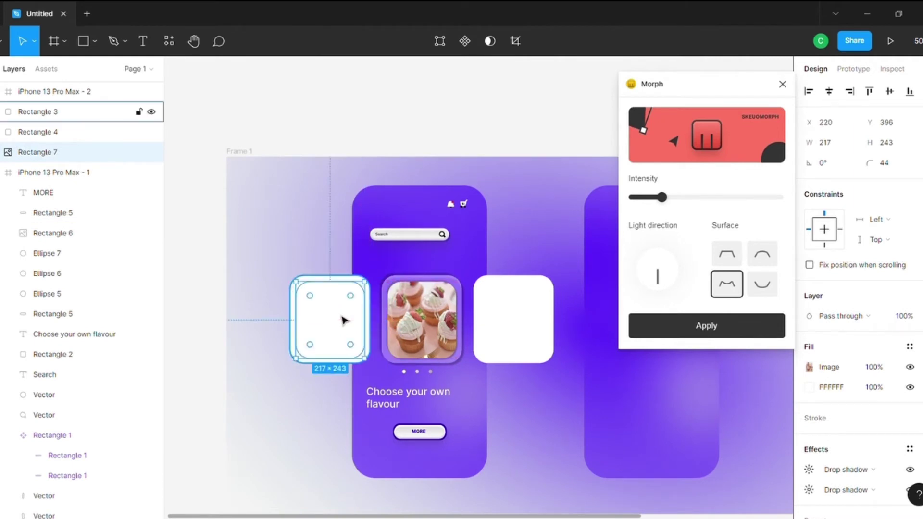
right_click(337, 315)
click(370, 247)
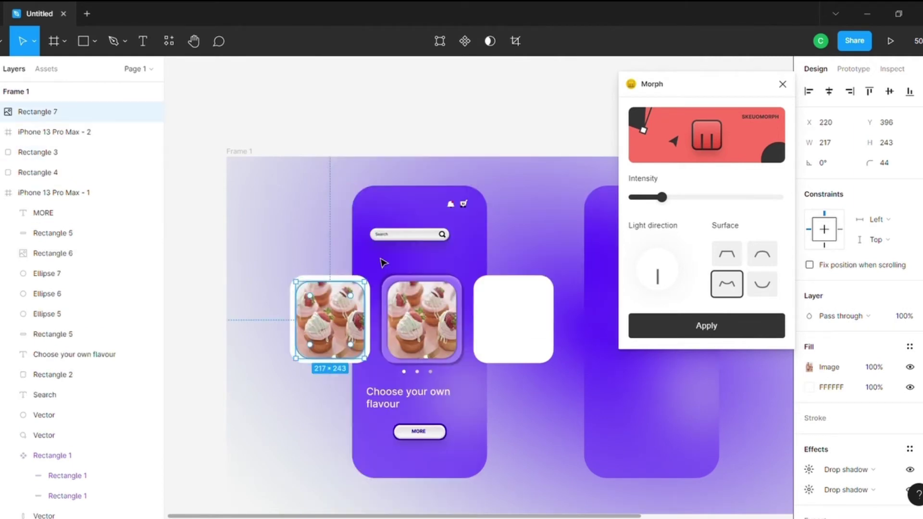
- Copy and paste another cupcake image onto the right card
right_click(334, 320)
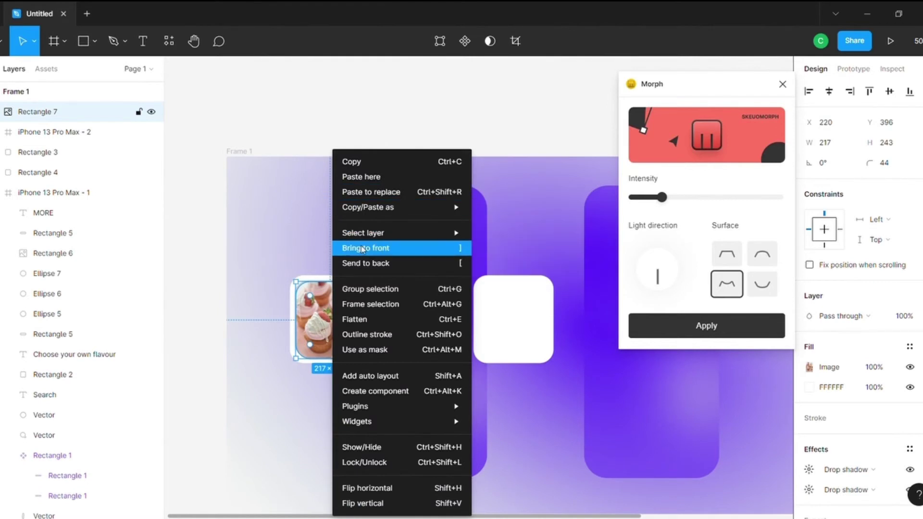
click(363, 162)
right_click(347, 317)
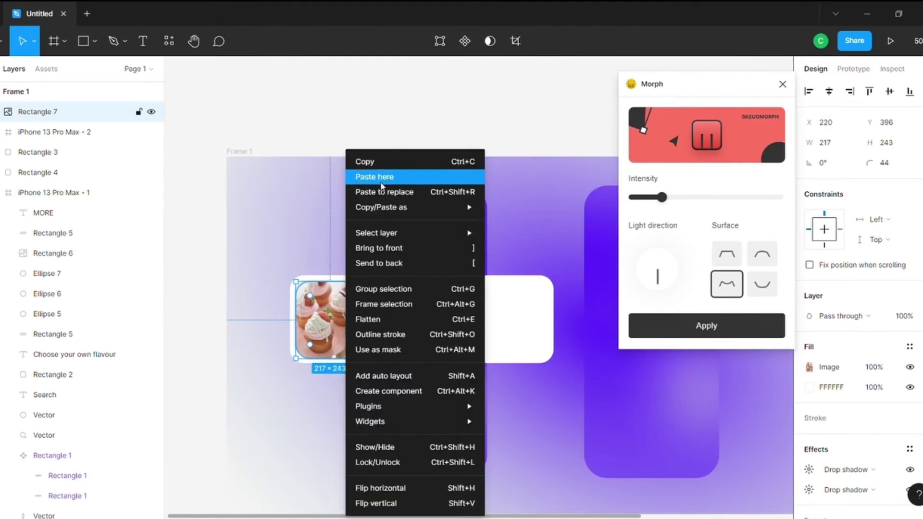
click(381, 183)
drag(387, 359, 522, 326)
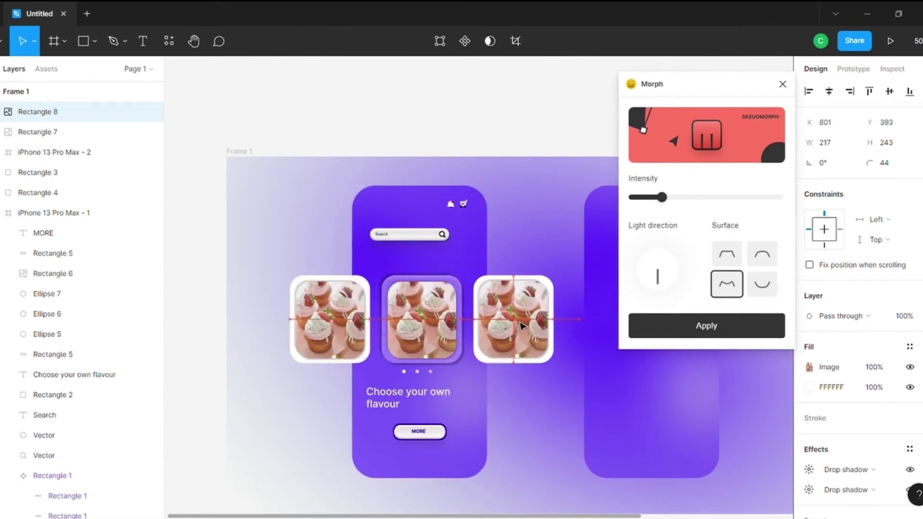
click(514, 142)
- Fill the left and right cards with lilac B79EFF at 58%
click(332, 294)
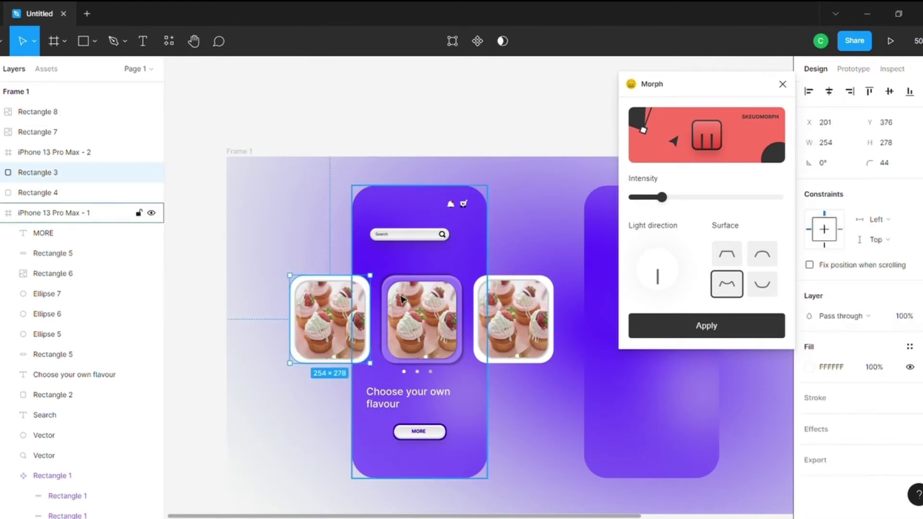
click(782, 84)
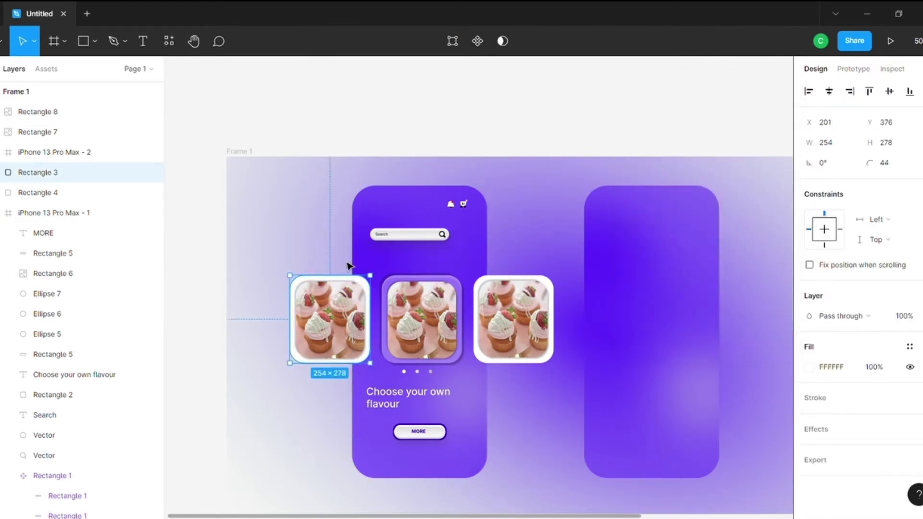
click(809, 367)
click(763, 476)
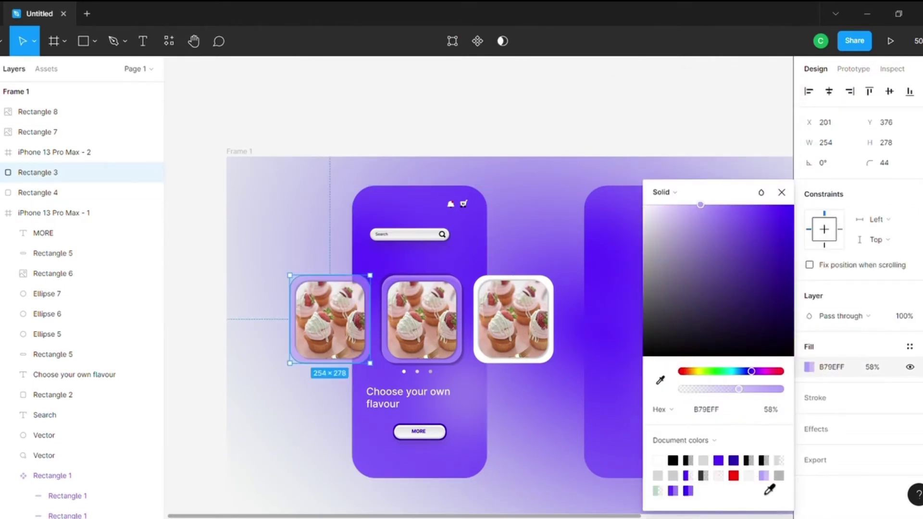
click(548, 290)
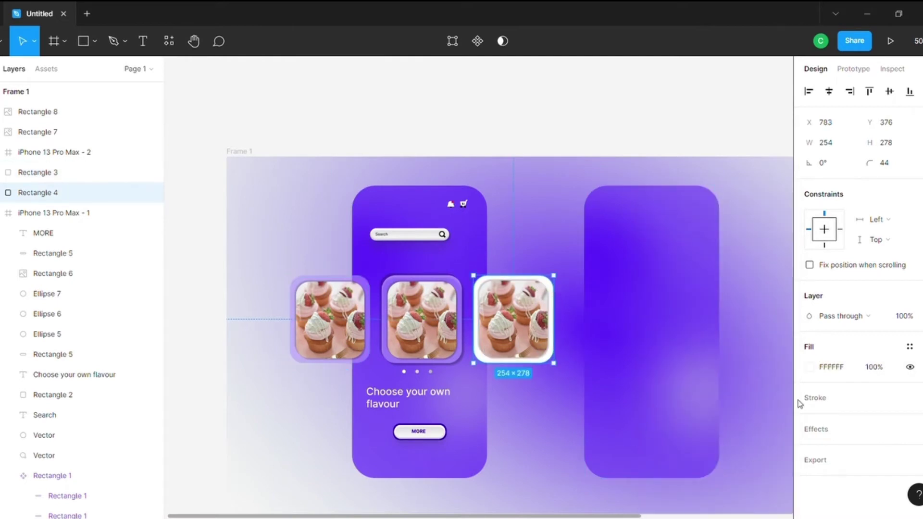
click(810, 367)
click(688, 476)
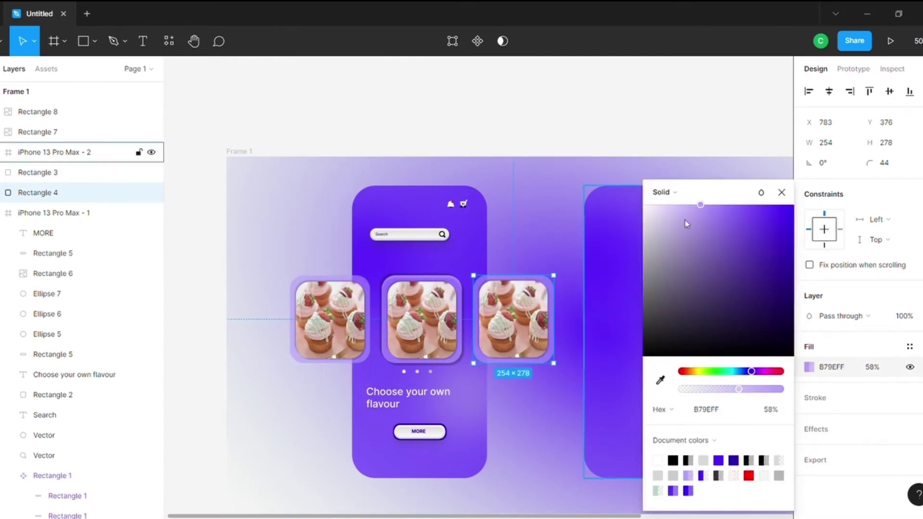
click(781, 192)
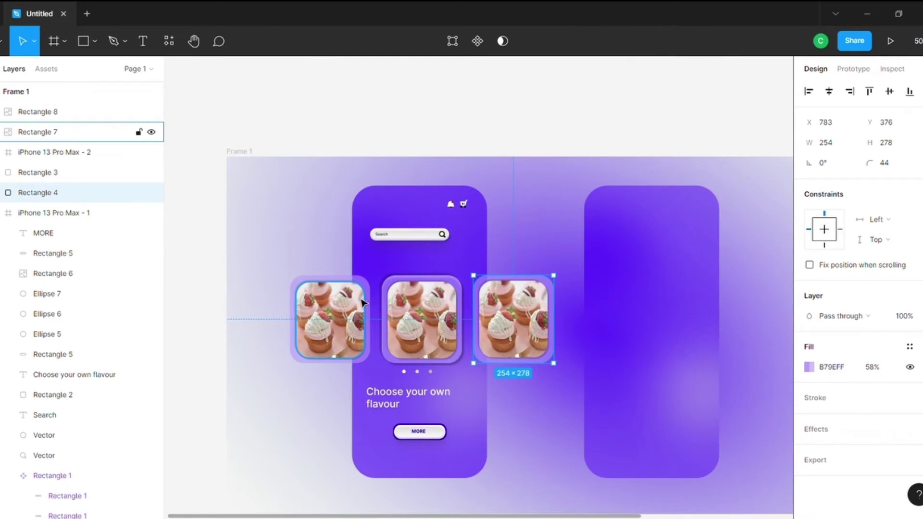
- Select the first card's cupcake image and bring up plugins and resources
click(362, 302)
click(168, 40)
key(Escape)
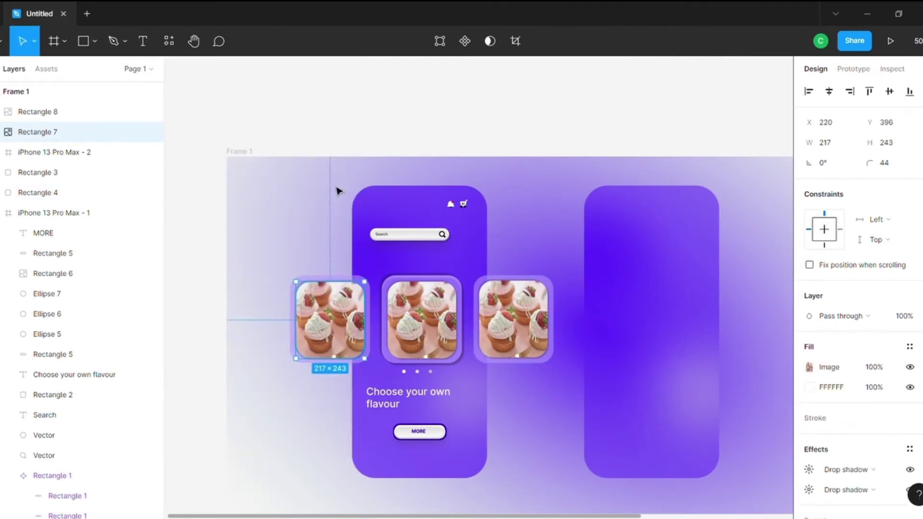
- Search Unsplash for cake photos and fill the third card with a strawberry cake photo
click(36, 148)
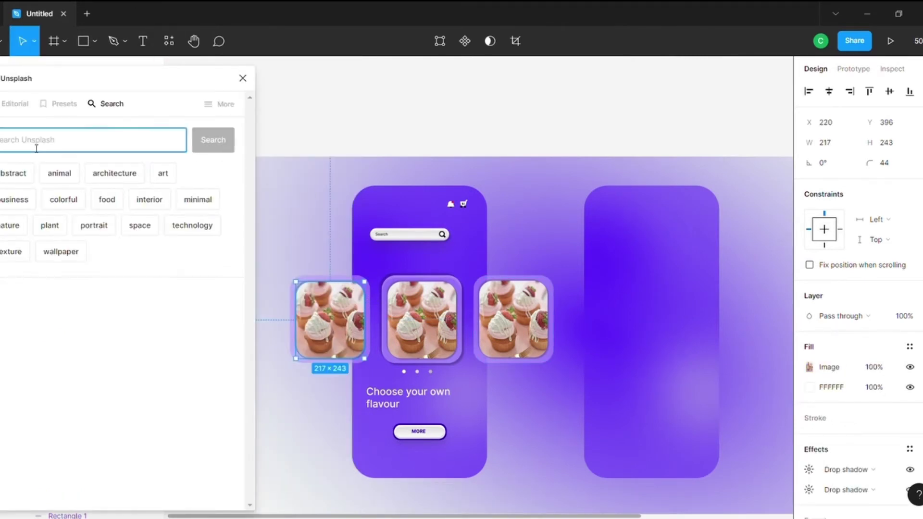
text(c)
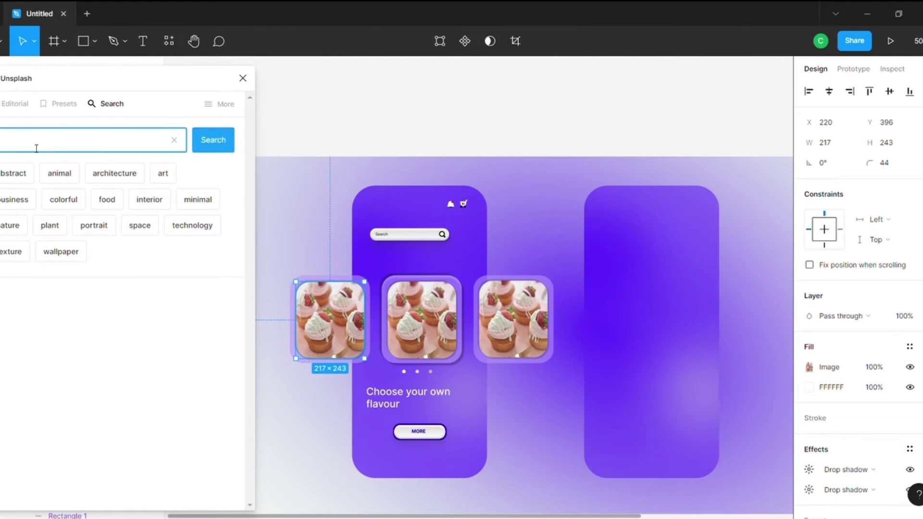
text(ake)
click(213, 144)
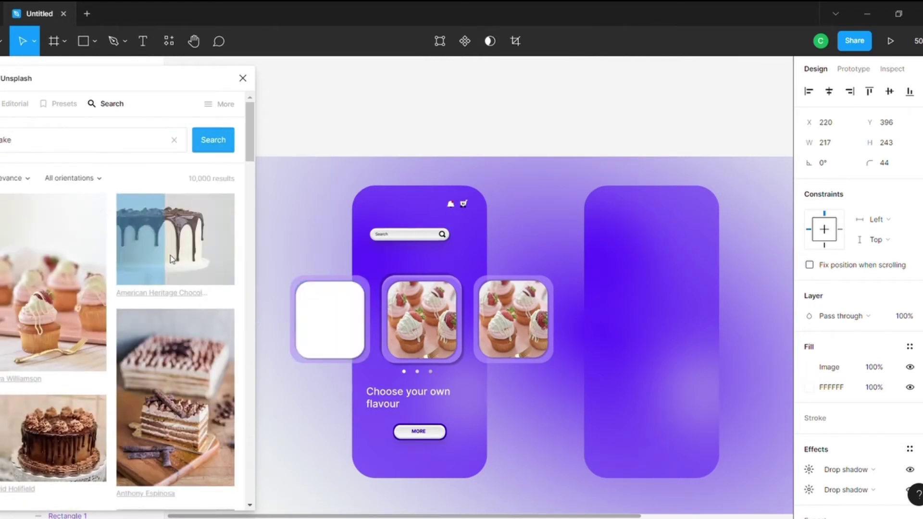
click(503, 342)
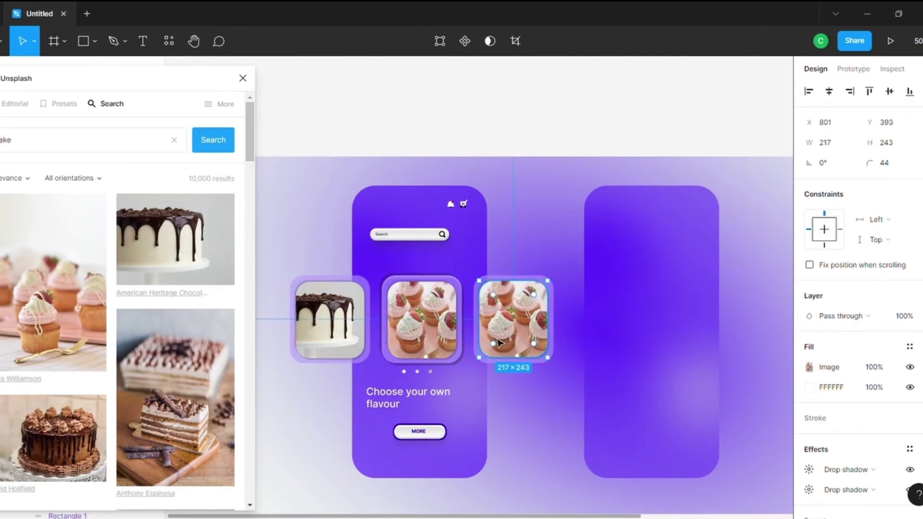
scroll(125, 308, down, 3)
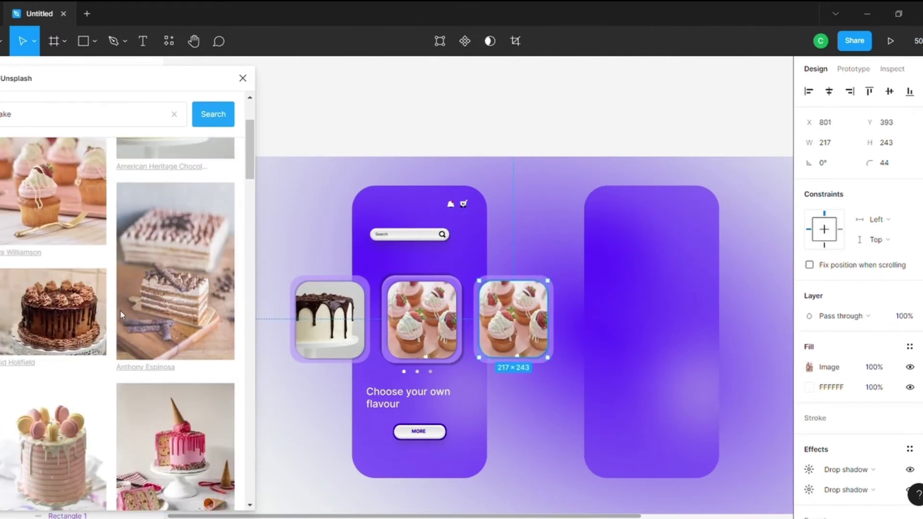
scroll(120, 315, down, 4)
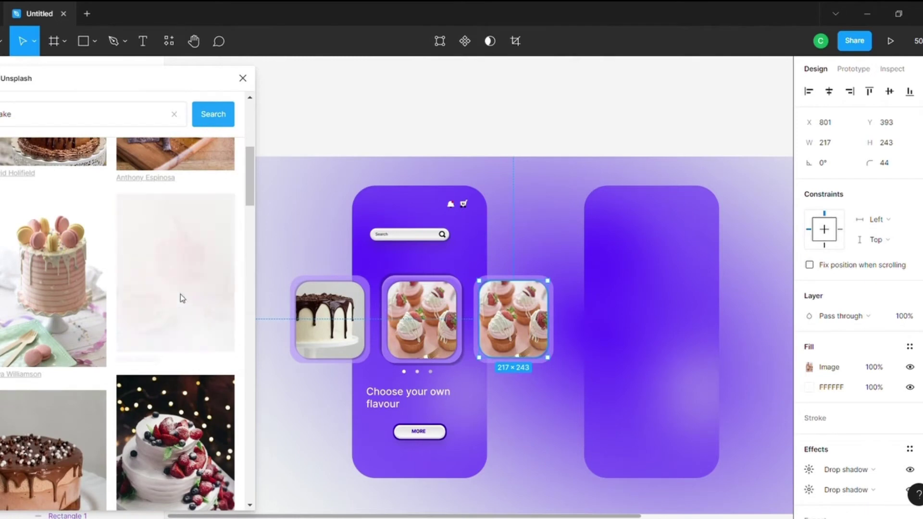
click(171, 440)
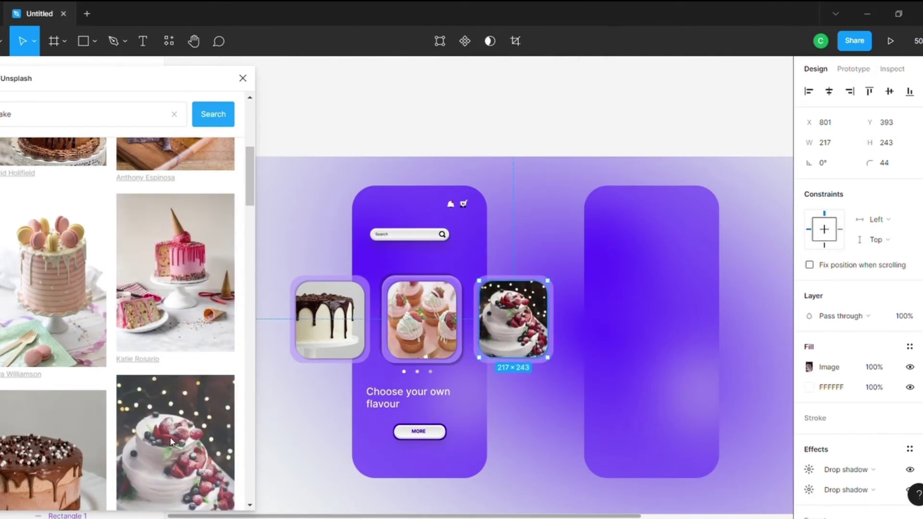
scroll(171, 441, down, 2)
scroll(200, 325, down, 5)
click(243, 78)
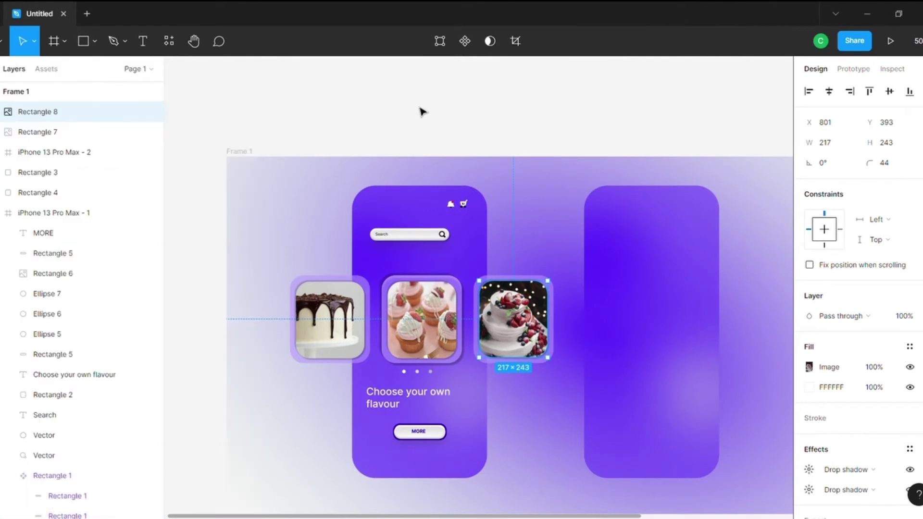
click(428, 122)
click(367, 336)
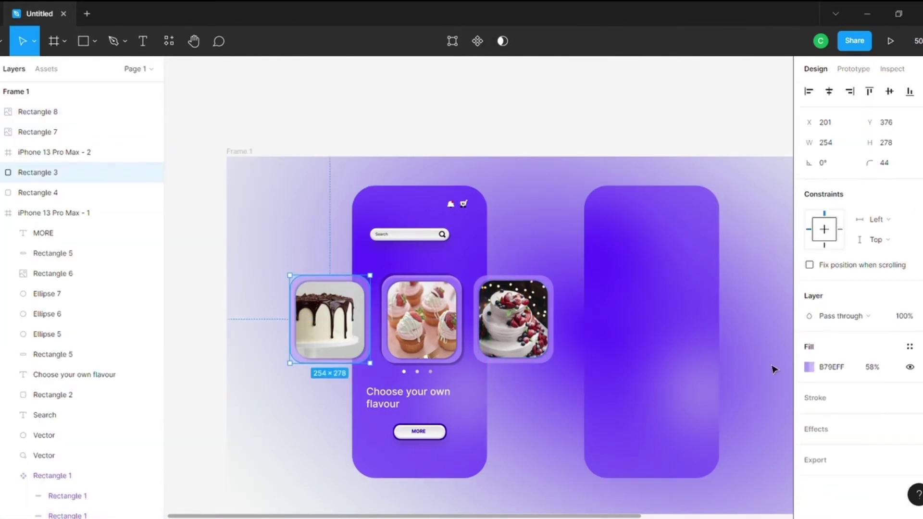
click(909, 428)
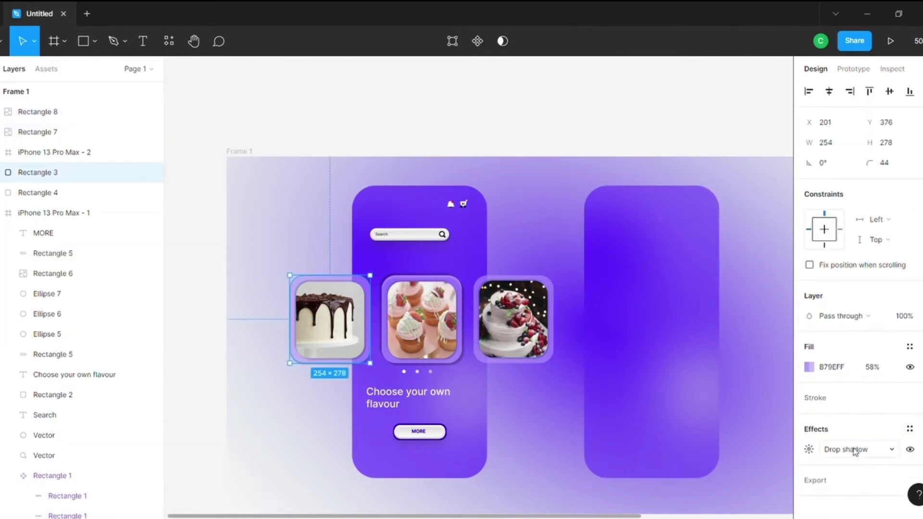
click(809, 448)
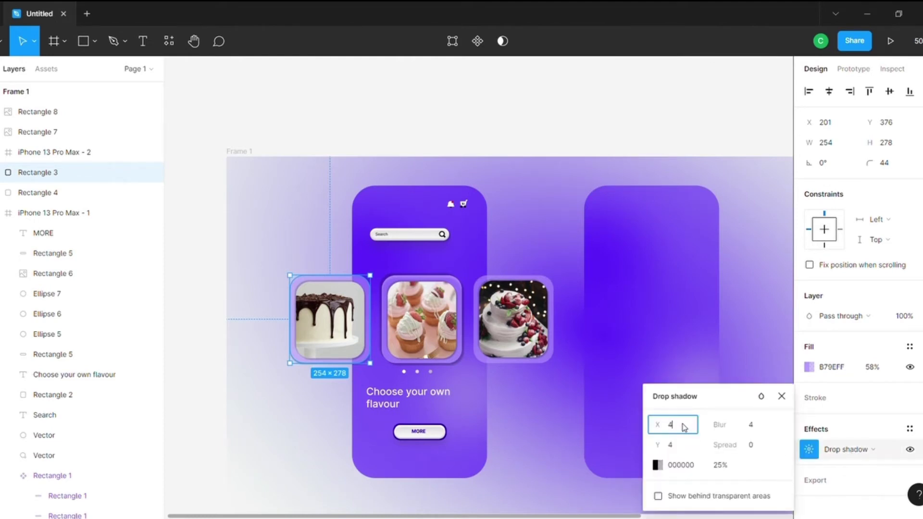
click(909, 428)
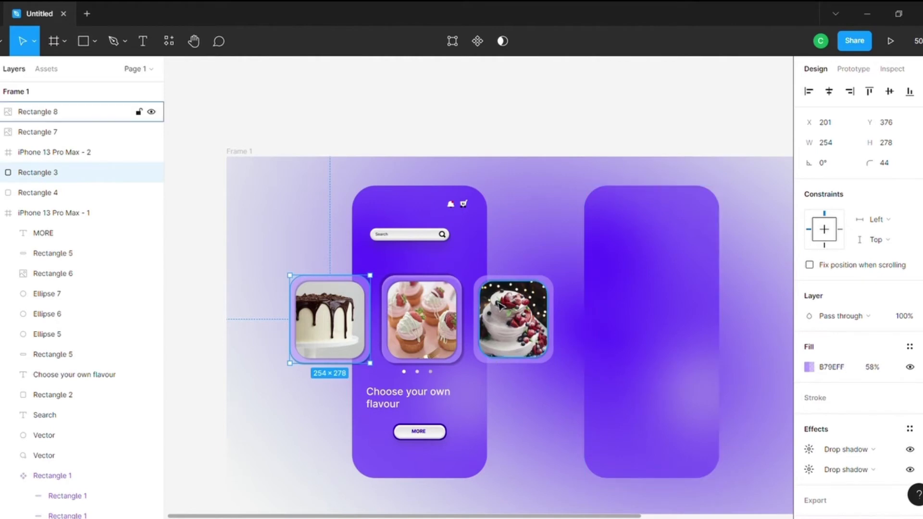
click(38, 131)
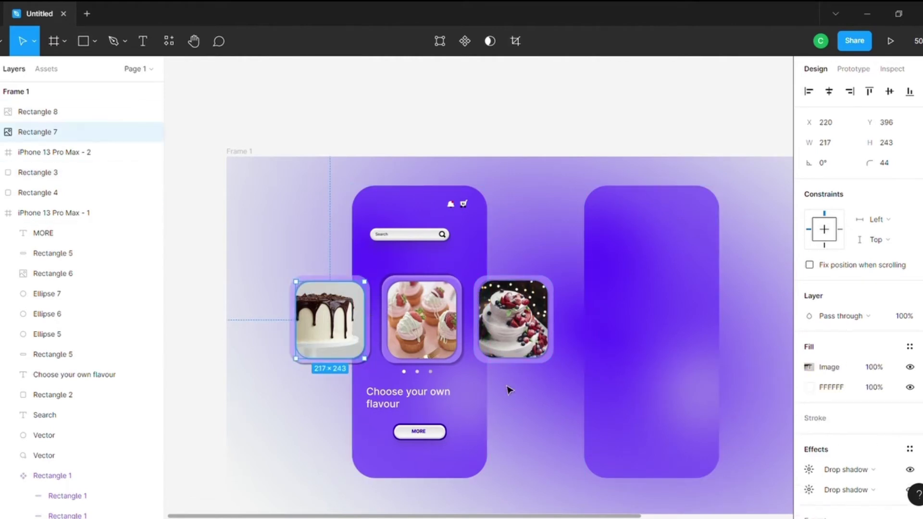
click(38, 172)
click(809, 470)
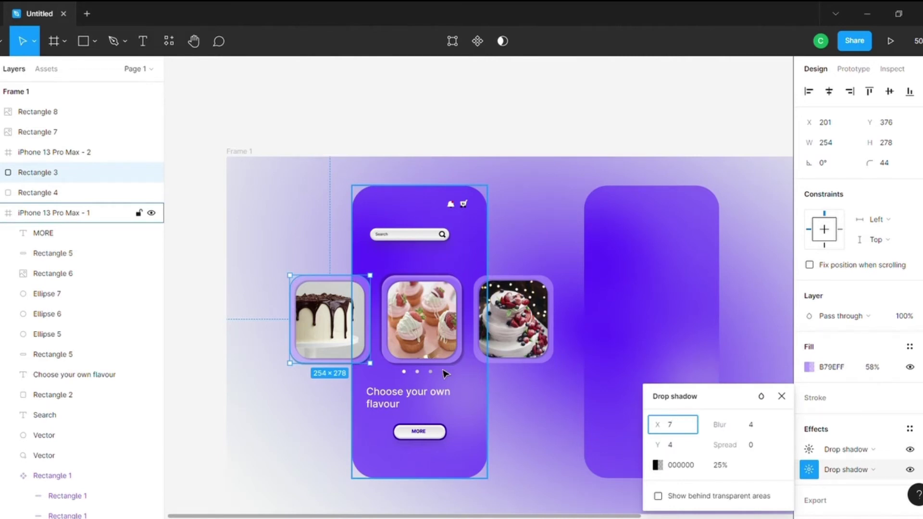
click(686, 447)
key(BackSpace)
text(7)
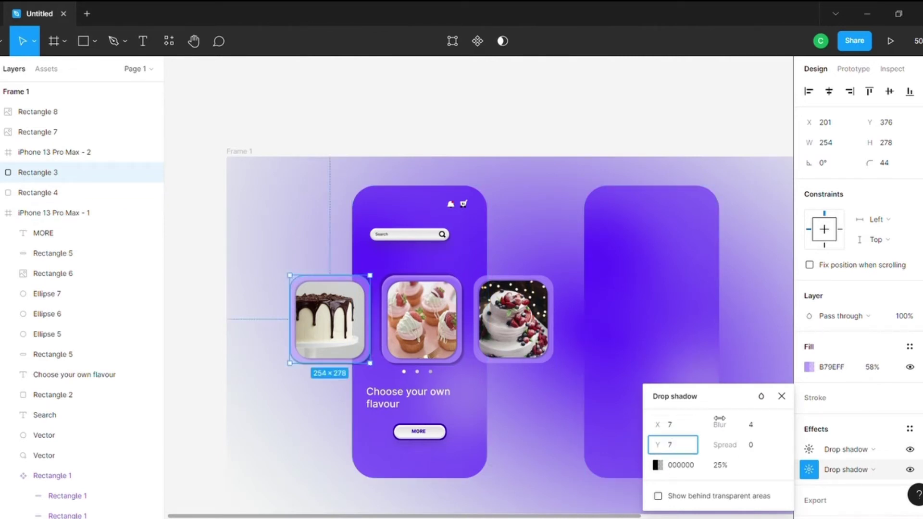
click(755, 427)
click(766, 381)
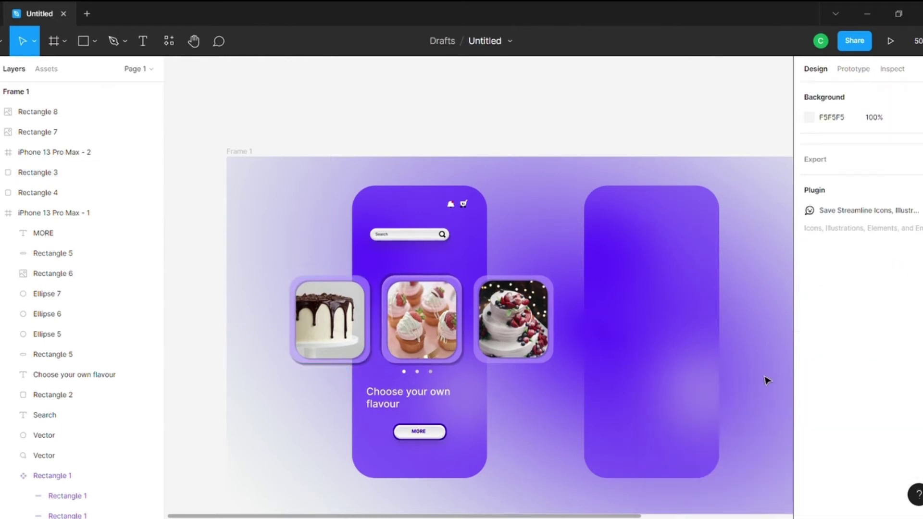
click(551, 308)
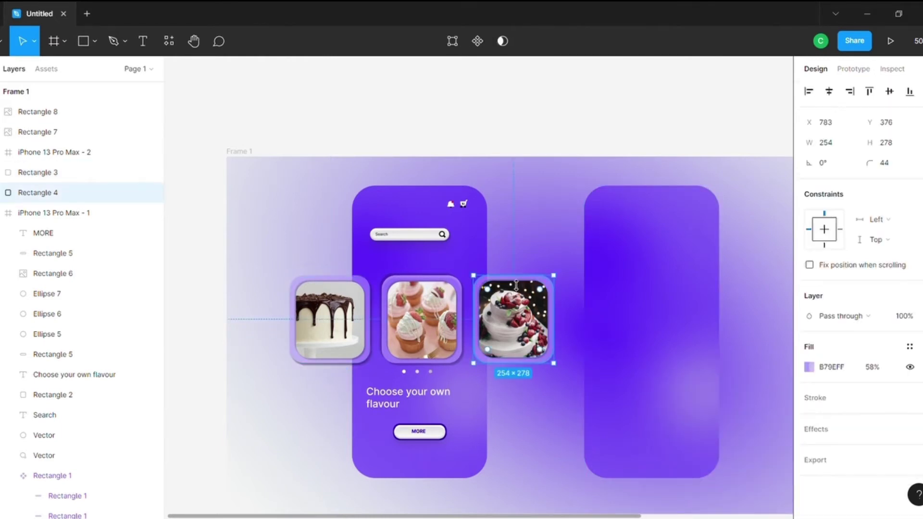
click(526, 213)
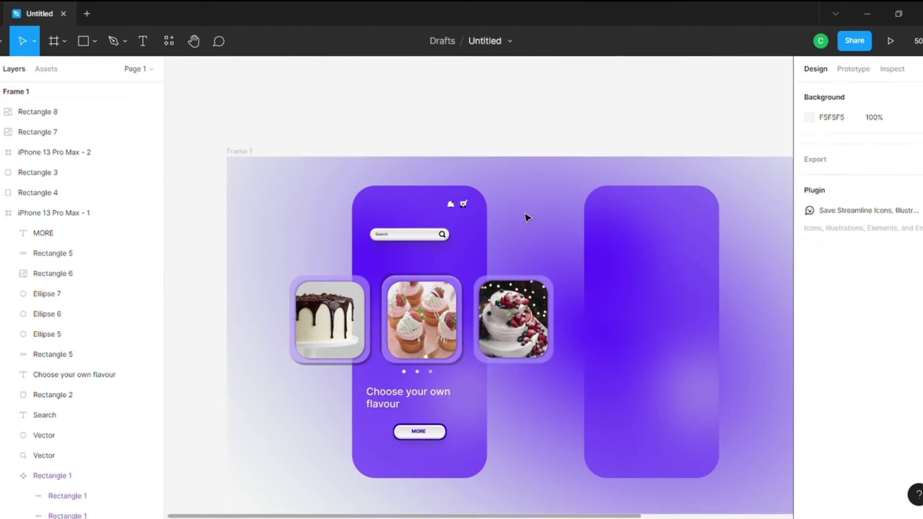
key(ctrl+z)
click(492, 140)
key(ctrl+z)
key(ctrl+z)
click(492, 153)
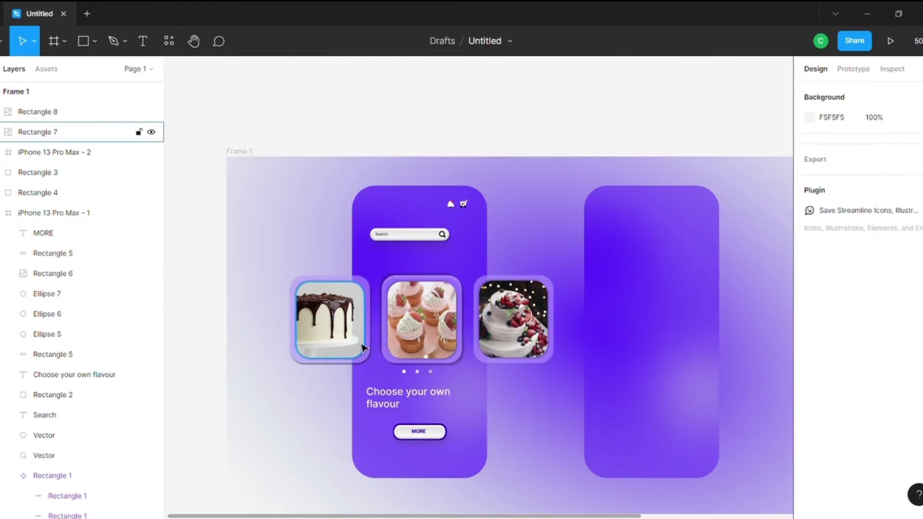
click(328, 288)
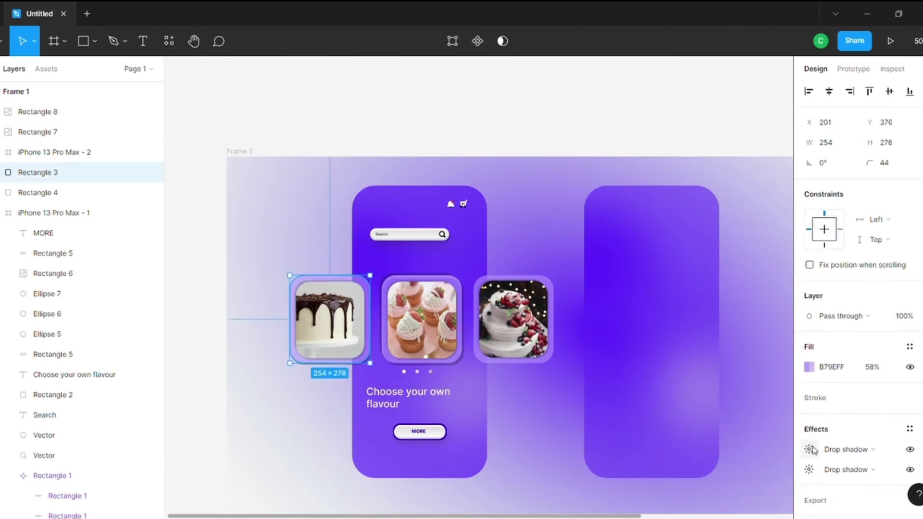
click(810, 449)
click(720, 147)
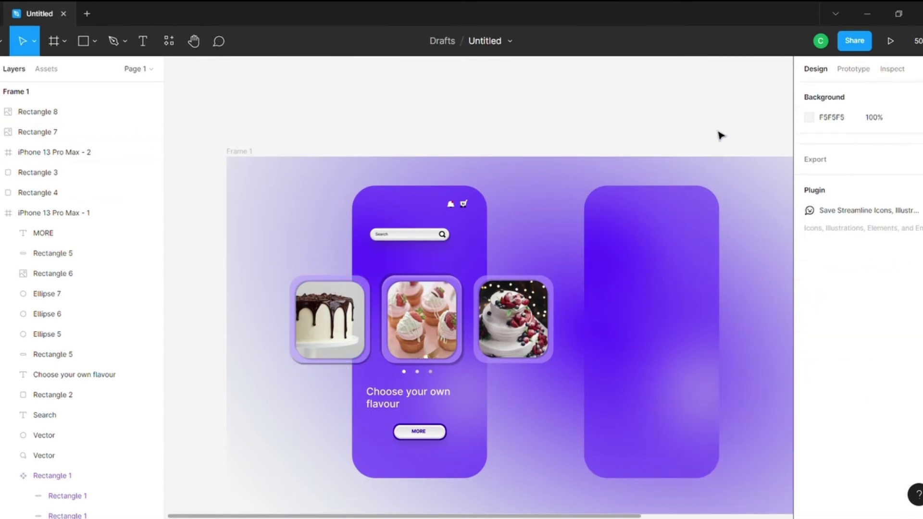
click(330, 360)
click(809, 469)
text(10)
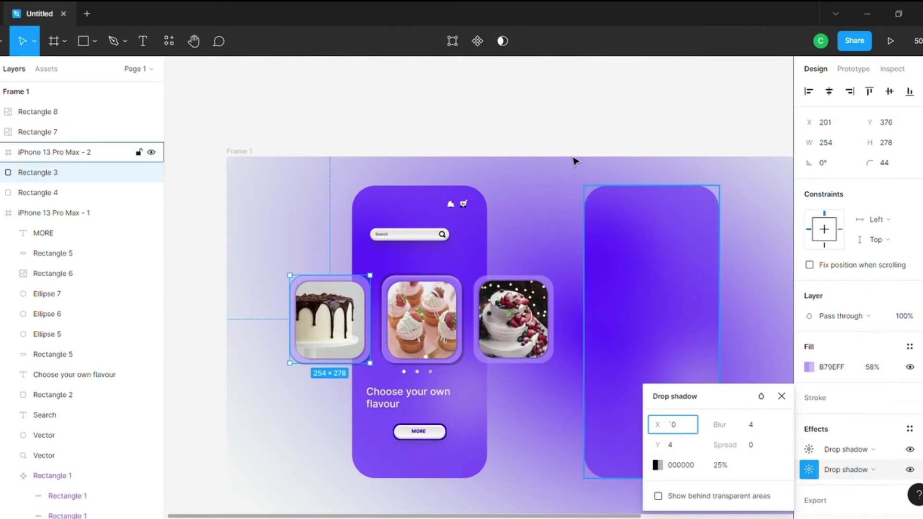
click(553, 202)
key(ctrl+z)
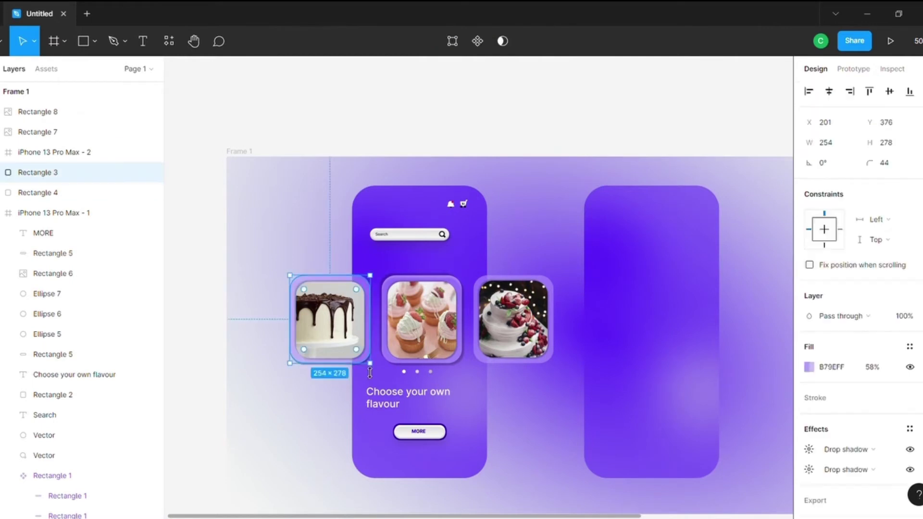
click(809, 470)
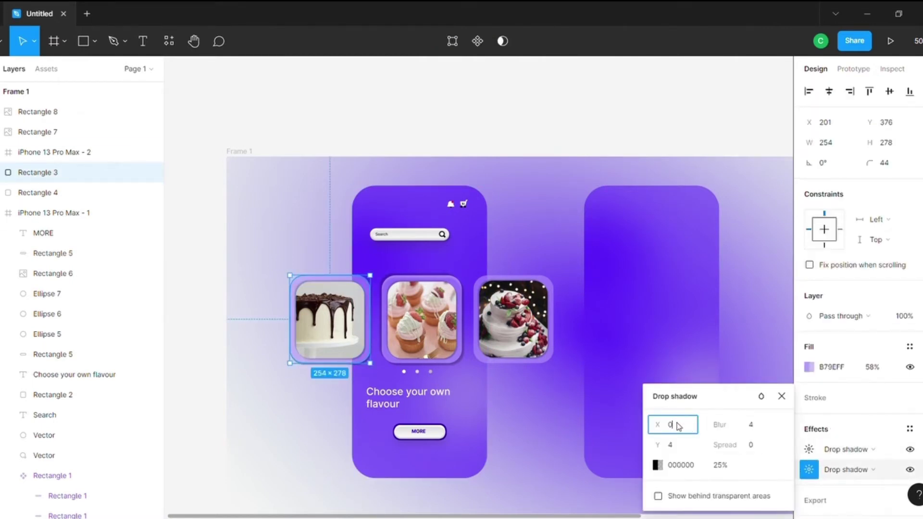
click(778, 365)
click(38, 172)
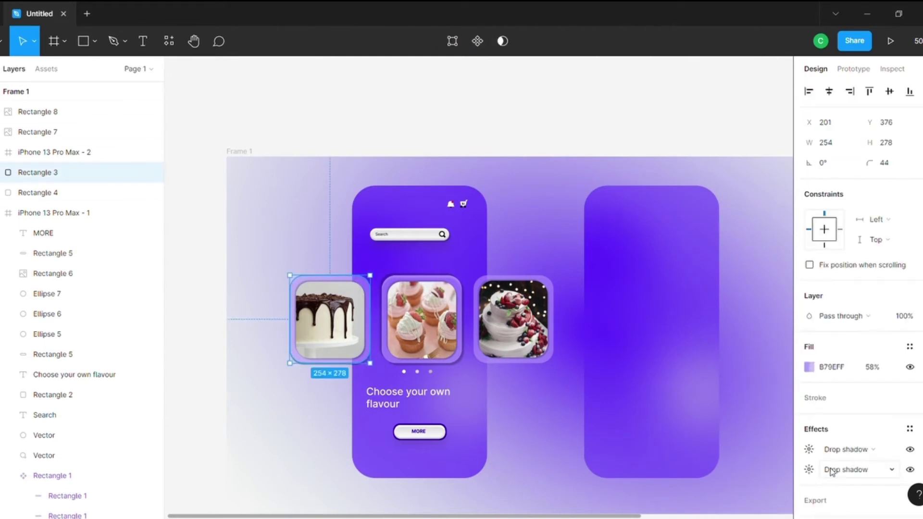
click(809, 469)
click(768, 350)
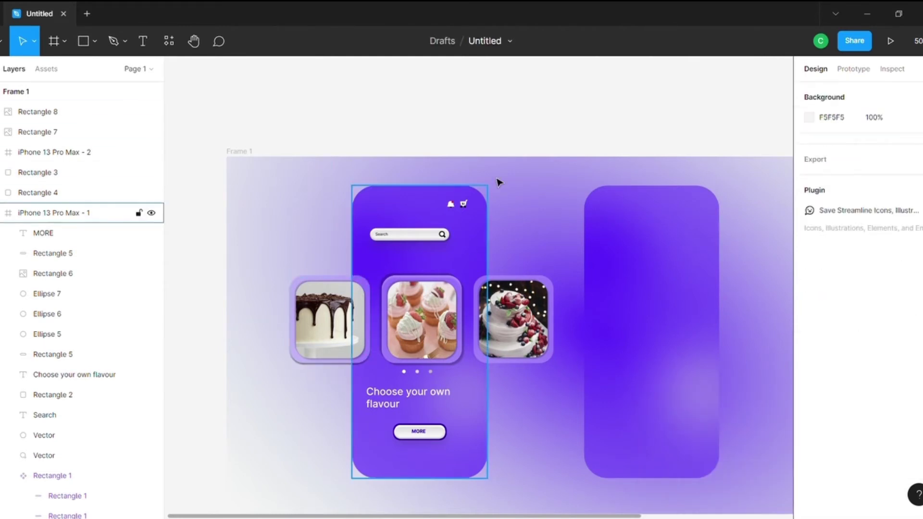
click(495, 278)
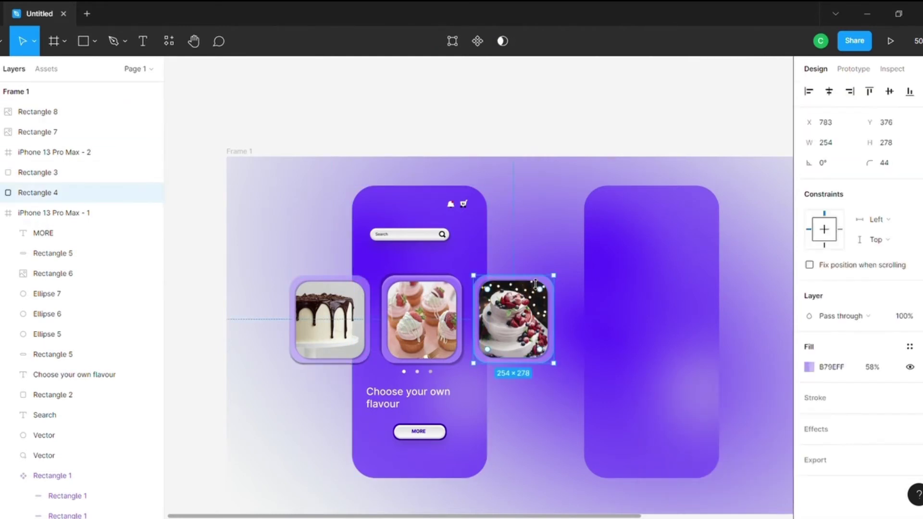
click(310, 284)
click(919, 449)
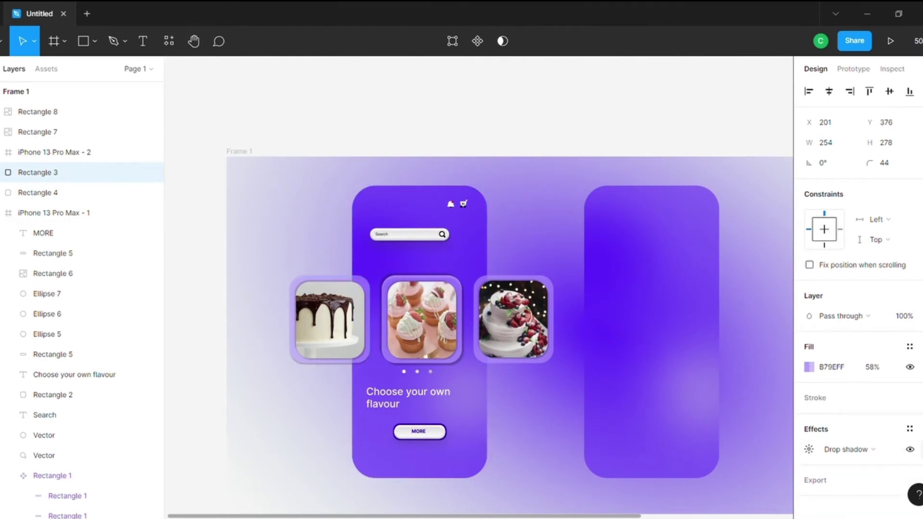
click(654, 111)
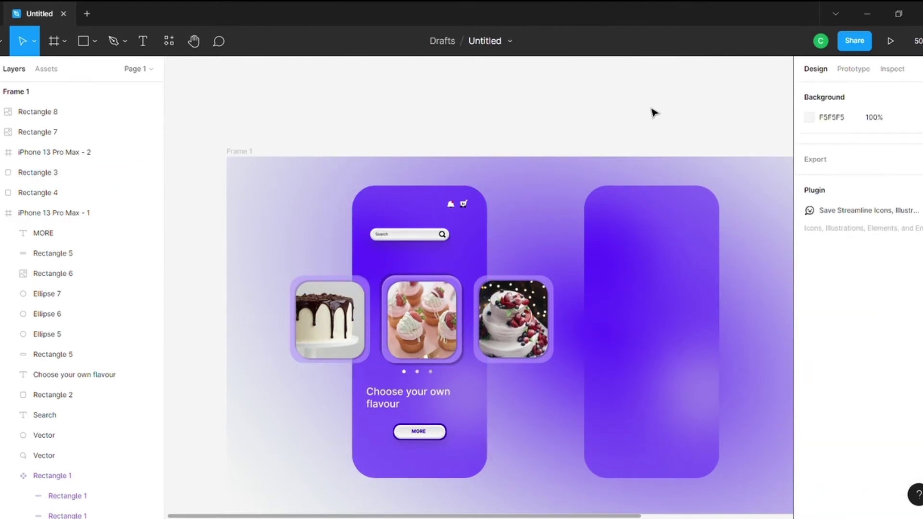
- Draw a small star at the cupcake card's top-left with the Star shape tool
click(345, 319)
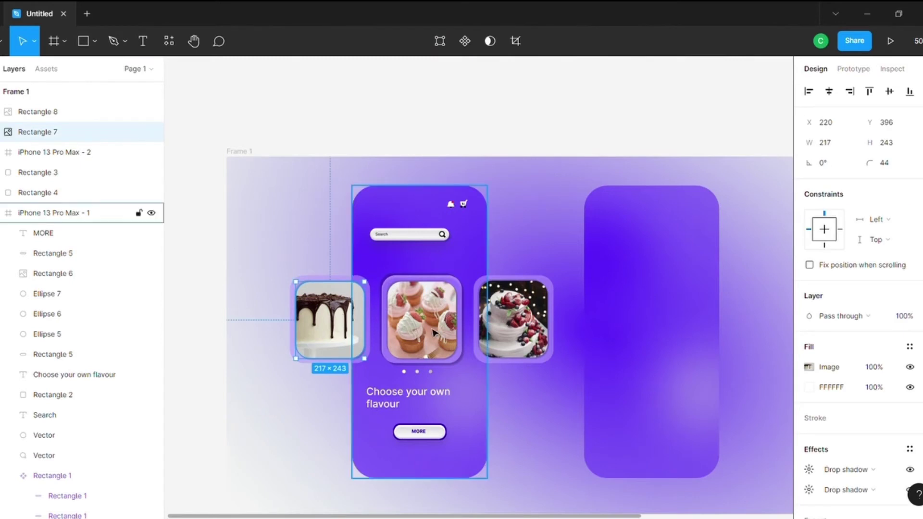
click(435, 332)
click(237, 67)
click(91, 47)
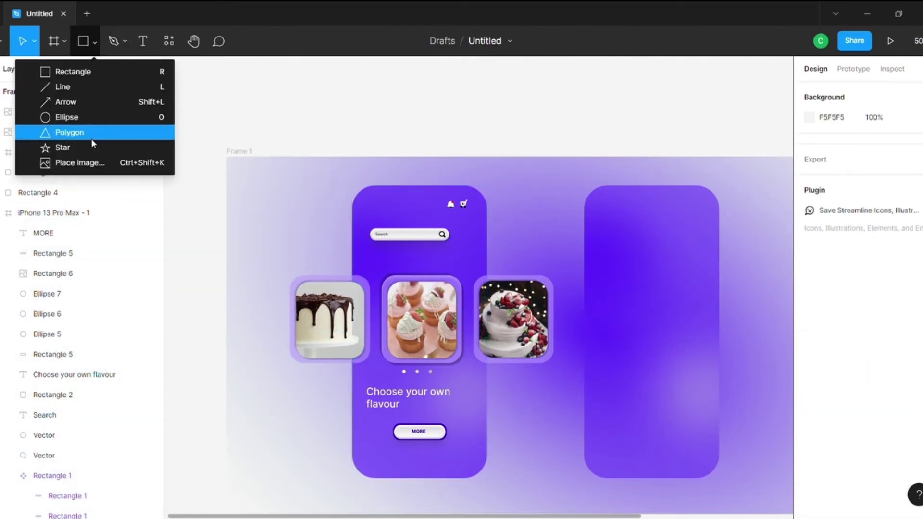
click(91, 131)
click(96, 41)
click(84, 144)
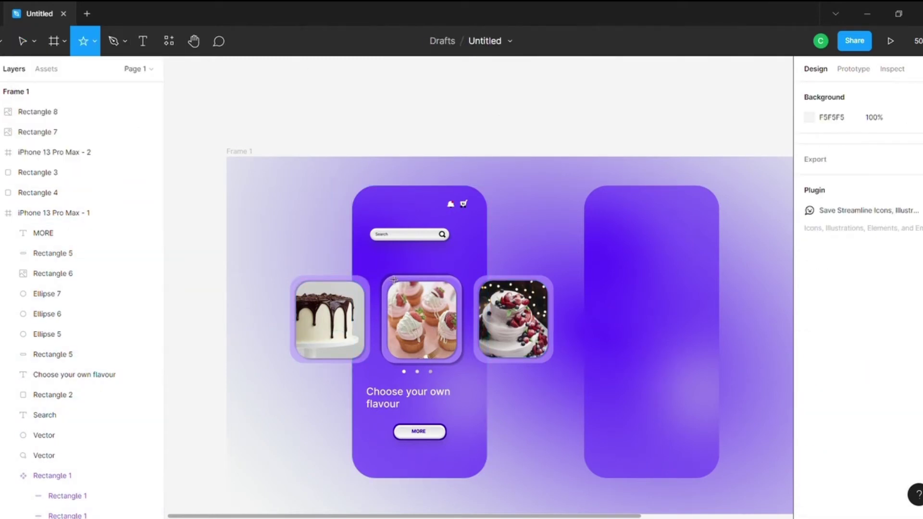
drag(394, 288, 387, 279)
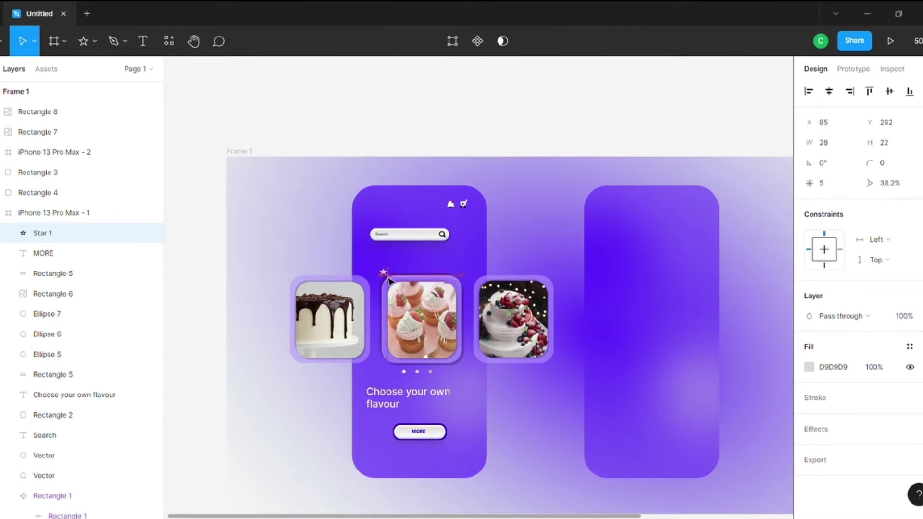
key(ctrl+z)
- Give the star a white FFFFFF fill
click(809, 367)
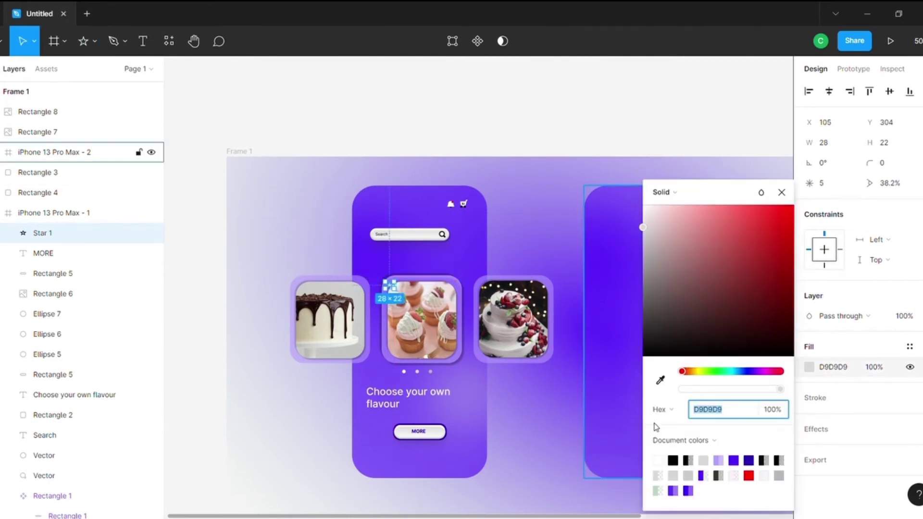
text(FFFFFF)
click(591, 173)
click(393, 291)
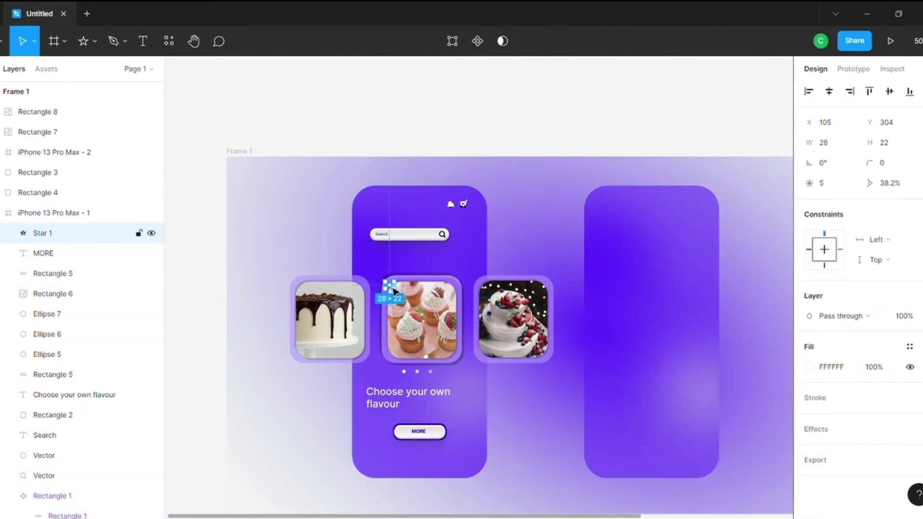
- Duplicate the star onto the cupcake image, the card's top-right edge and bottom-left corner
key(ctrl+d)
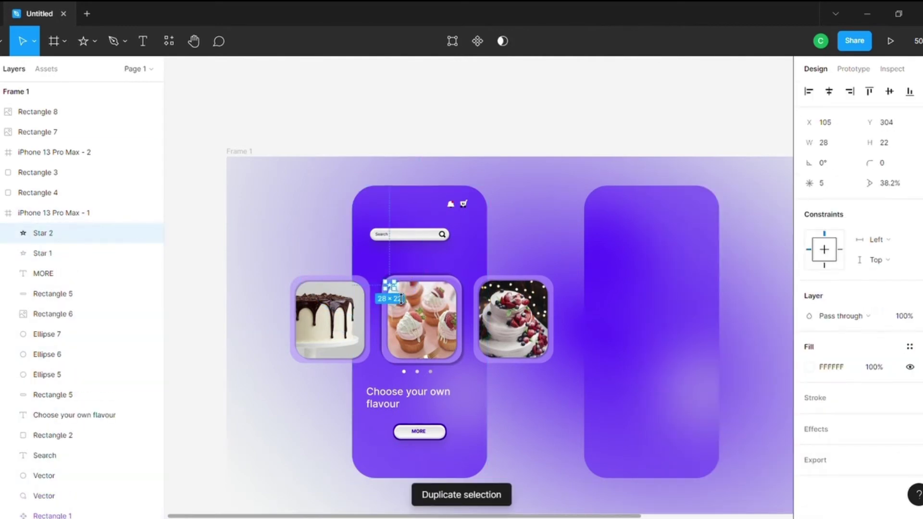
drag(393, 294, 427, 347)
click(511, 144)
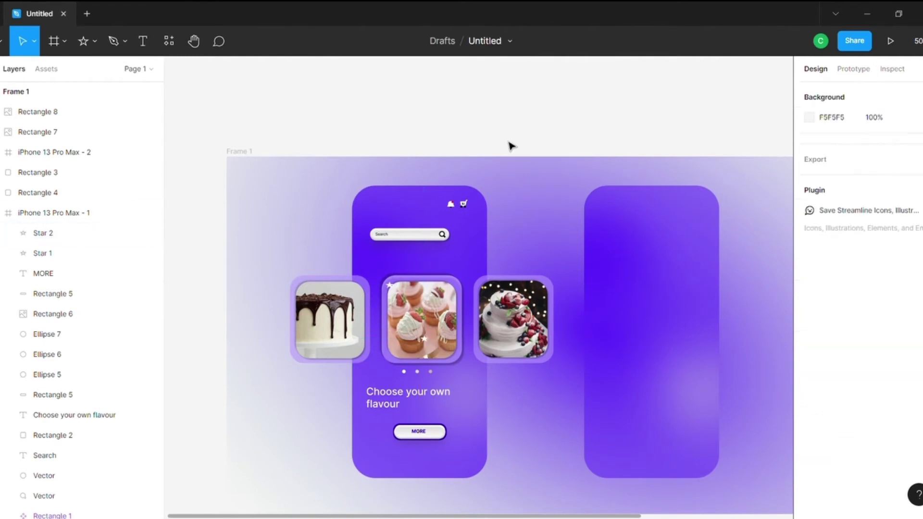
click(429, 346)
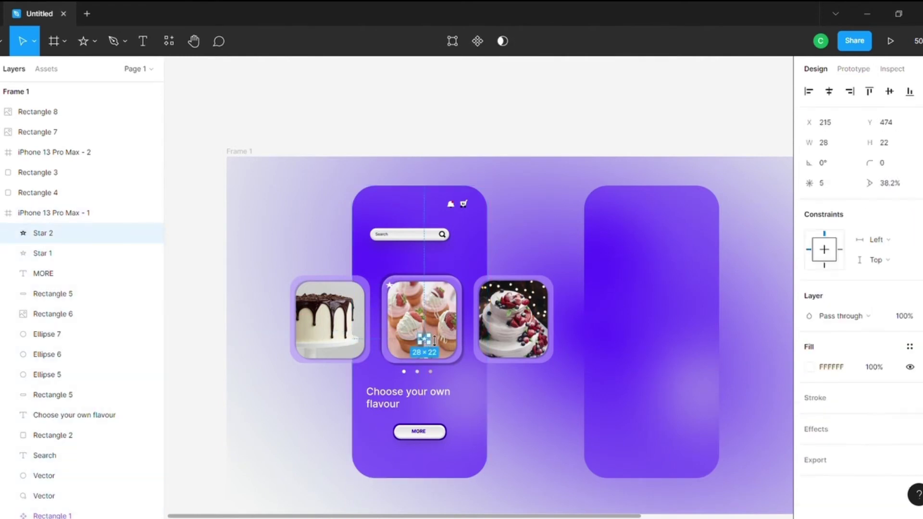
key(ctrl+d)
drag(429, 346, 454, 280)
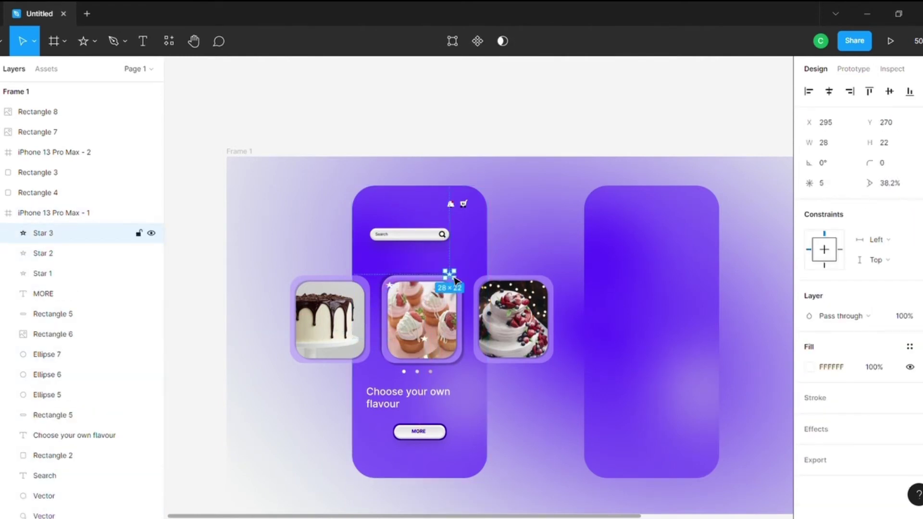
click(495, 146)
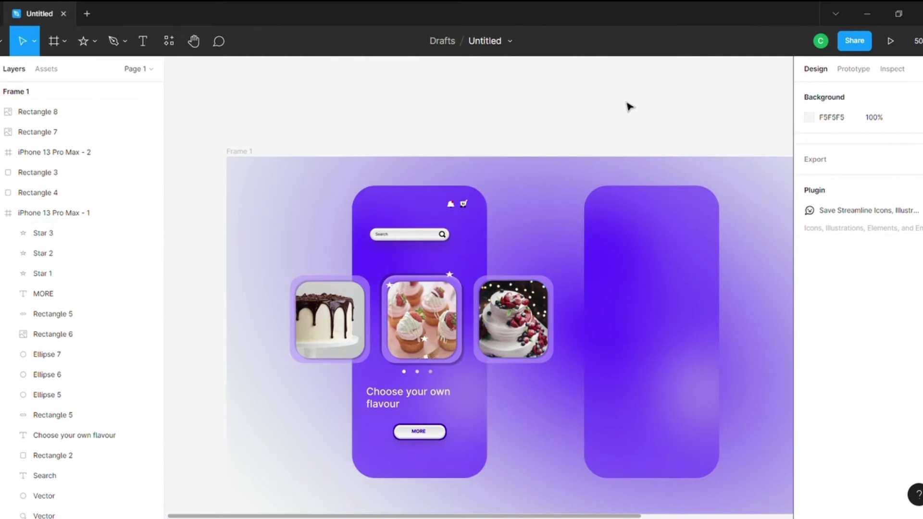
click(449, 273)
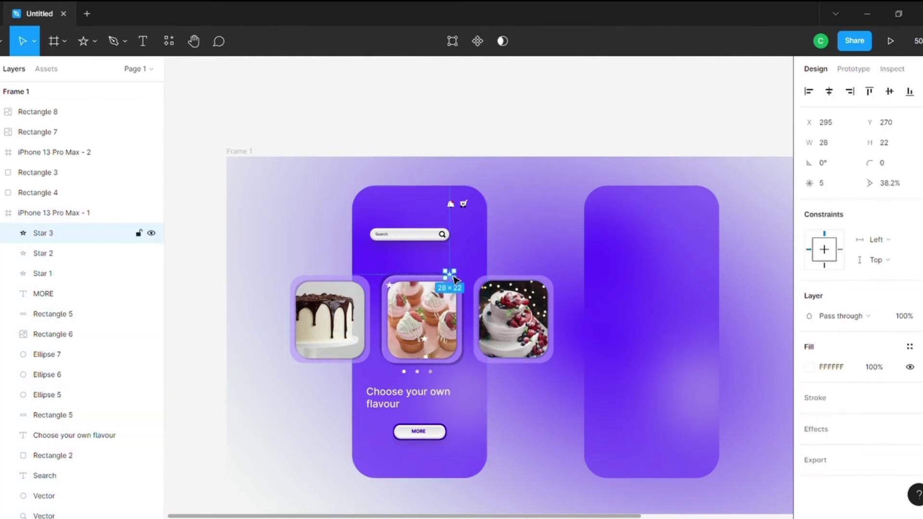
key(ctrl+d)
drag(454, 279, 392, 366)
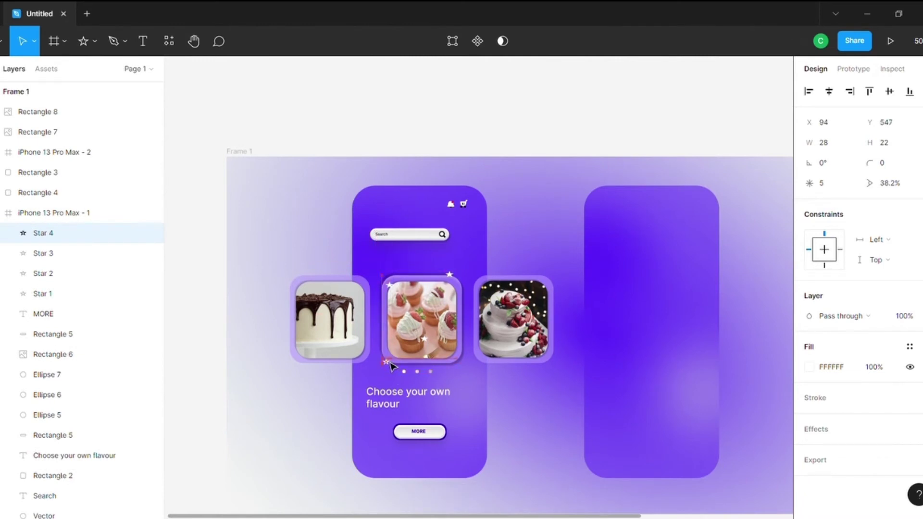
click(534, 193)
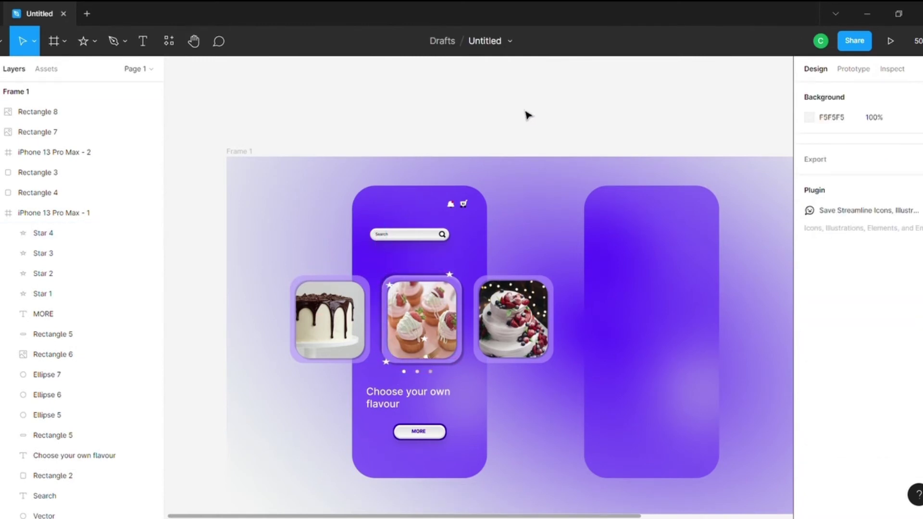
click(451, 276)
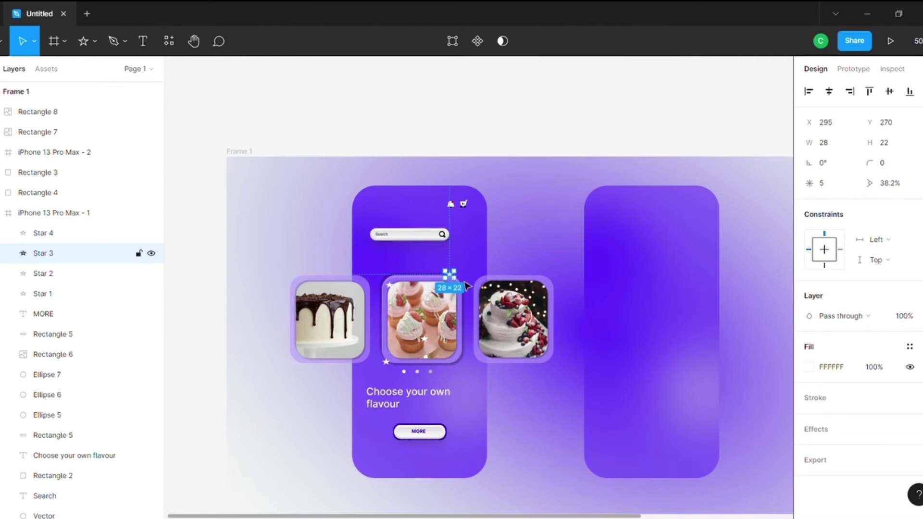
- Add a layer blur to the top-right and top-left stars
click(909, 429)
click(838, 449)
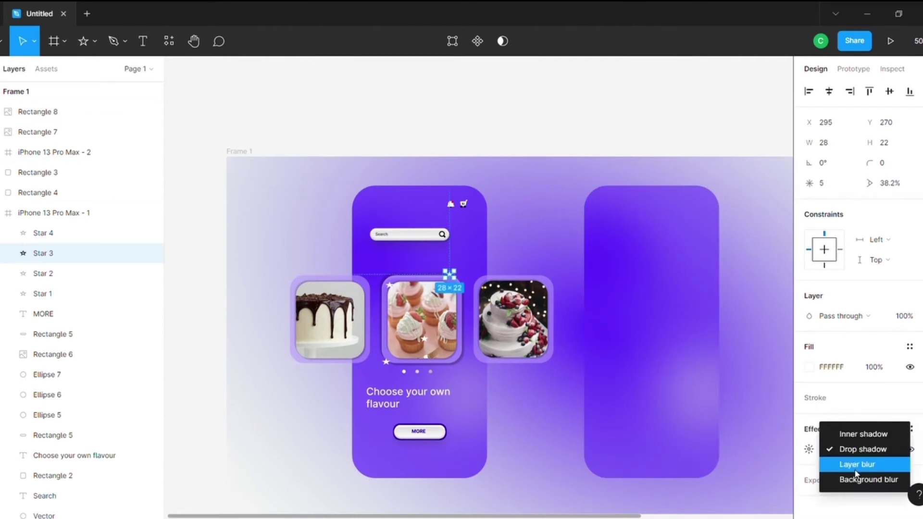
click(855, 463)
click(809, 449)
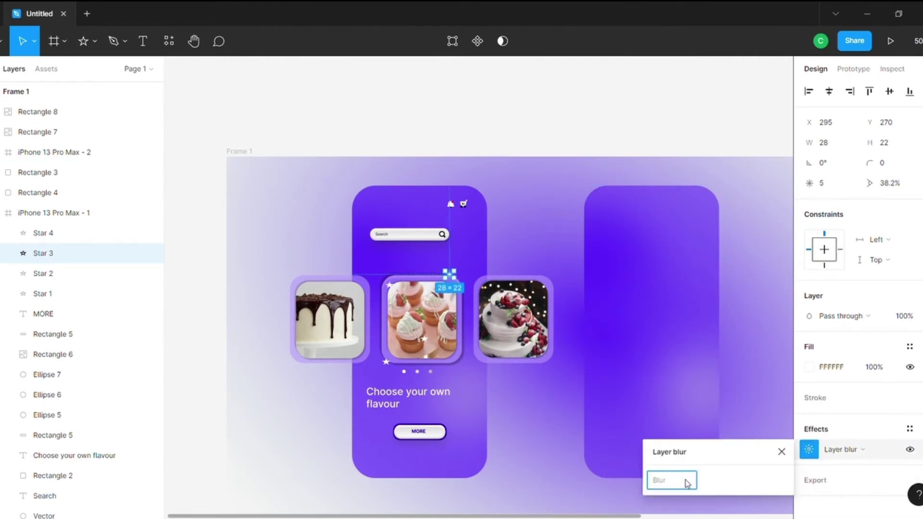
text(7)
click(671, 130)
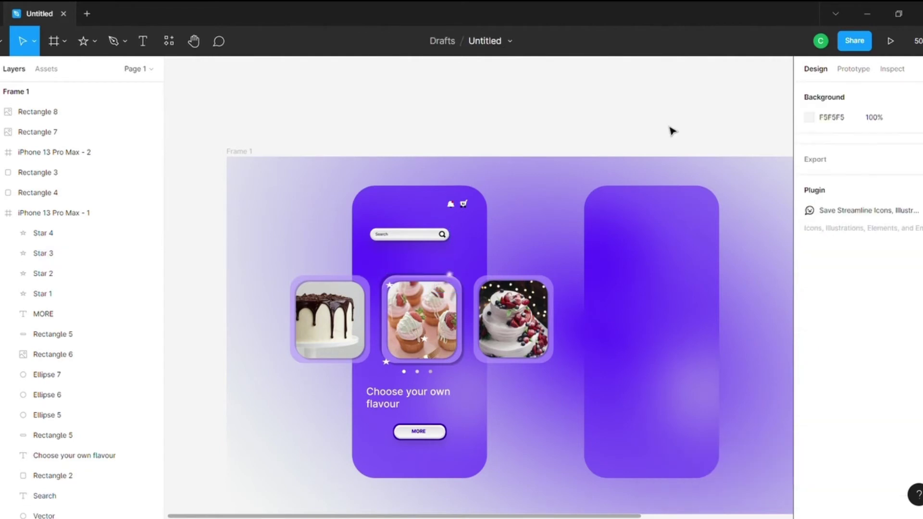
click(390, 285)
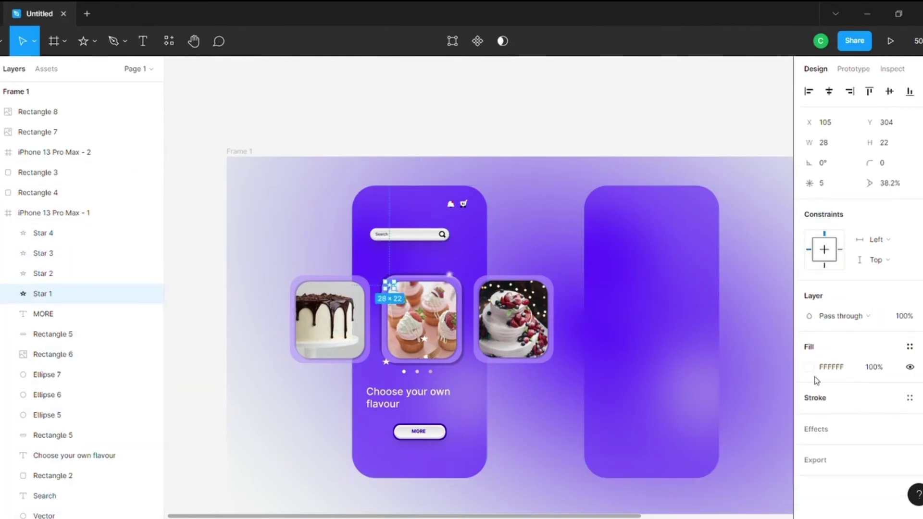
click(909, 429)
click(844, 449)
click(841, 465)
click(810, 451)
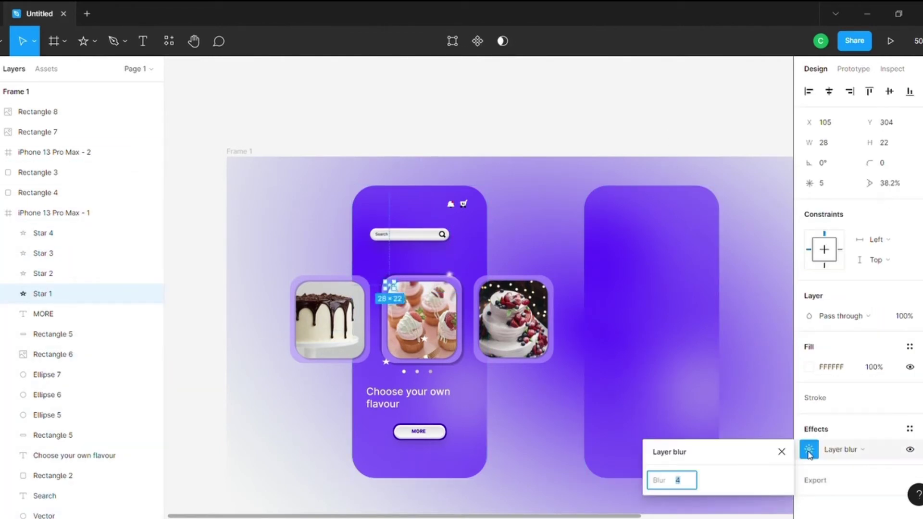
click(621, 141)
- Add a layer blur to the star on the cupcake image and the bottom-left star
click(426, 340)
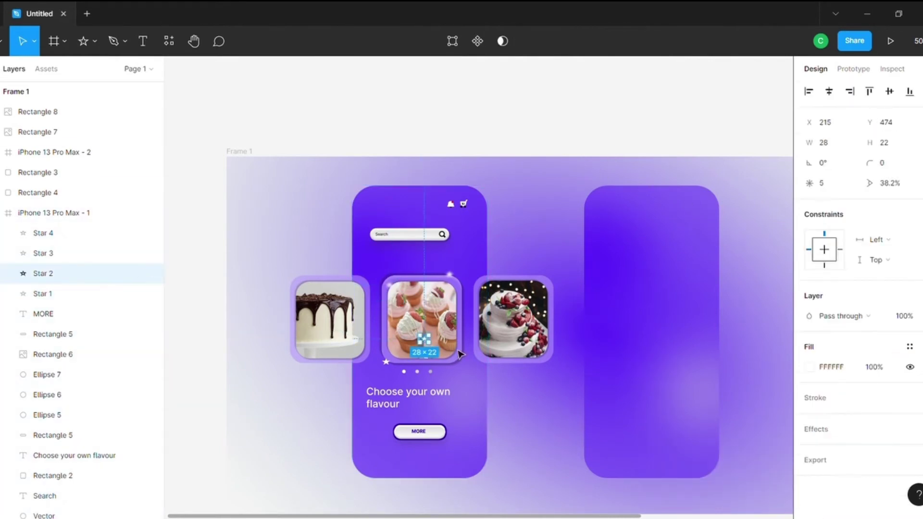
click(909, 429)
click(834, 451)
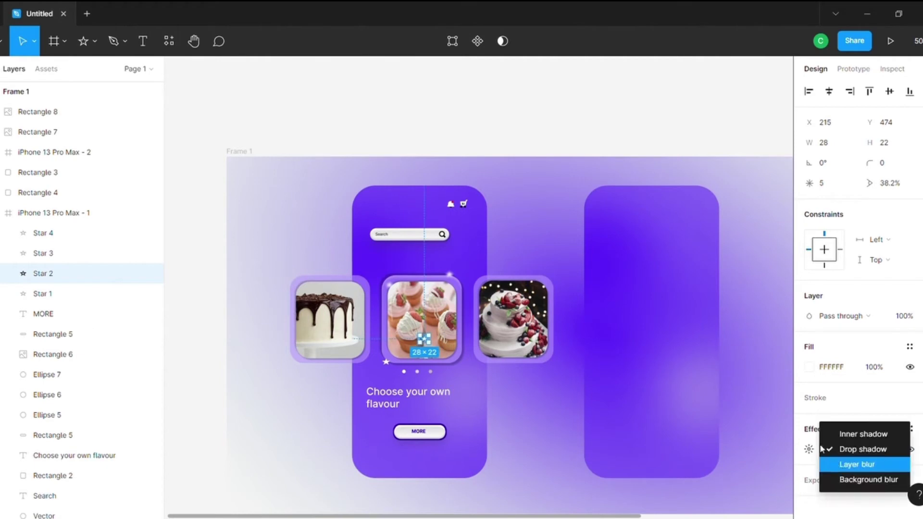
click(856, 465)
click(809, 450)
key(BackSpace)
text(7)
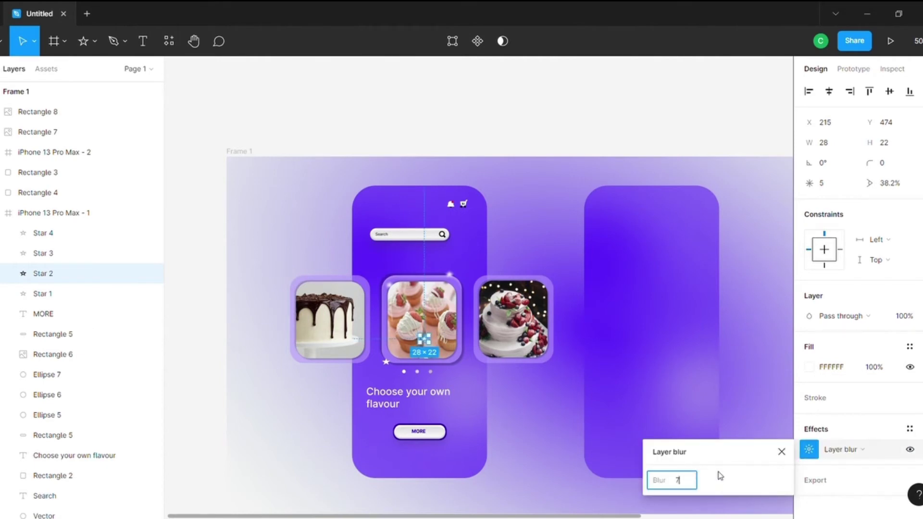
click(387, 368)
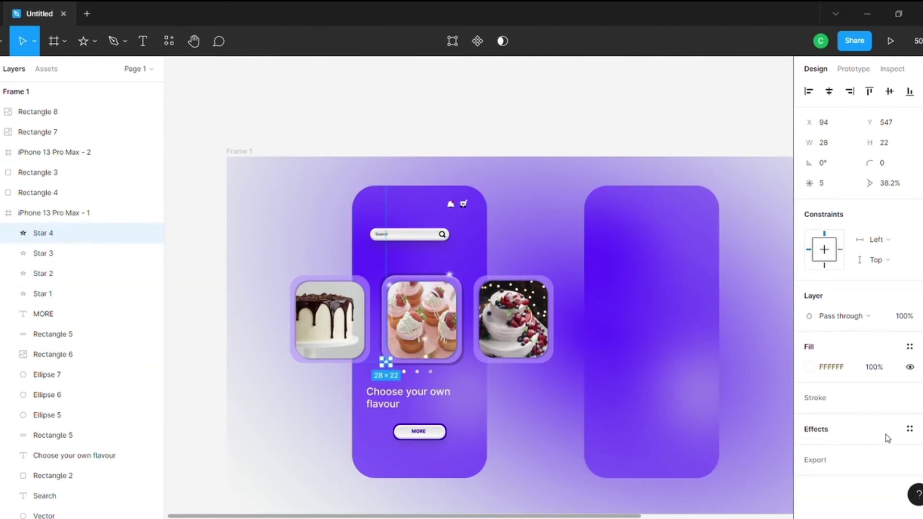
click(908, 429)
click(833, 450)
key(BackSpace)
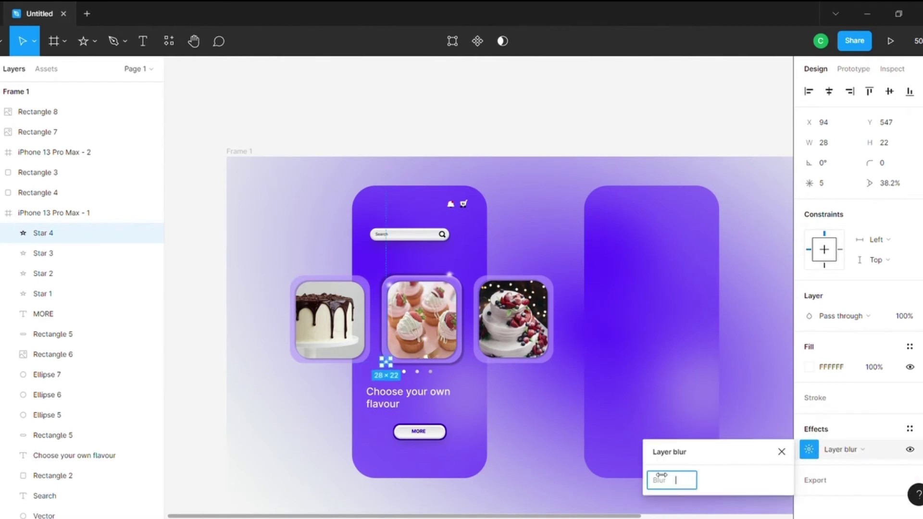
text(7)
click(490, 137)
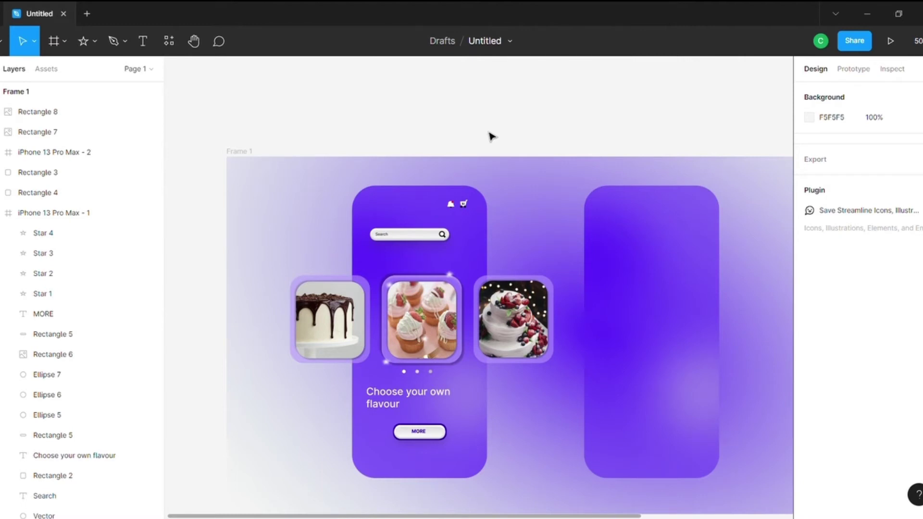
- Zoom the canvas to 200%, back to 100%, and scroll over the first screen's cake cards
click(608, 197)
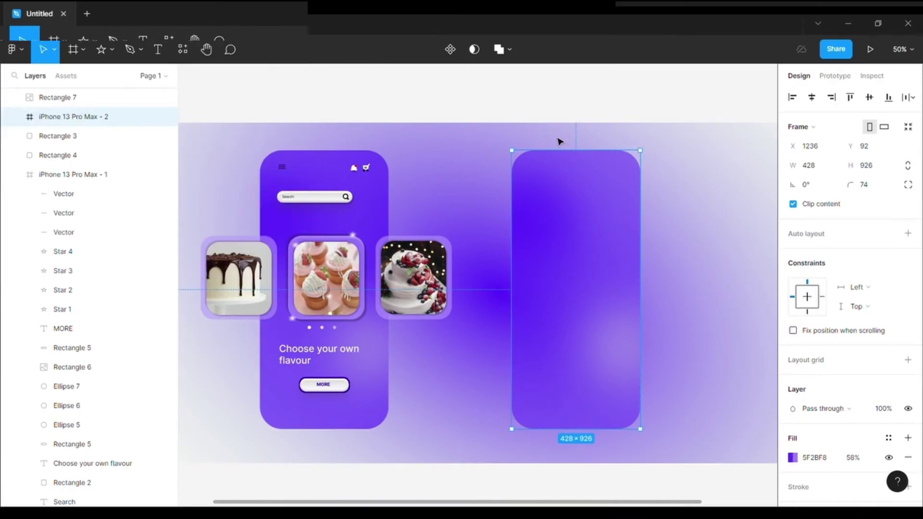
click(902, 49)
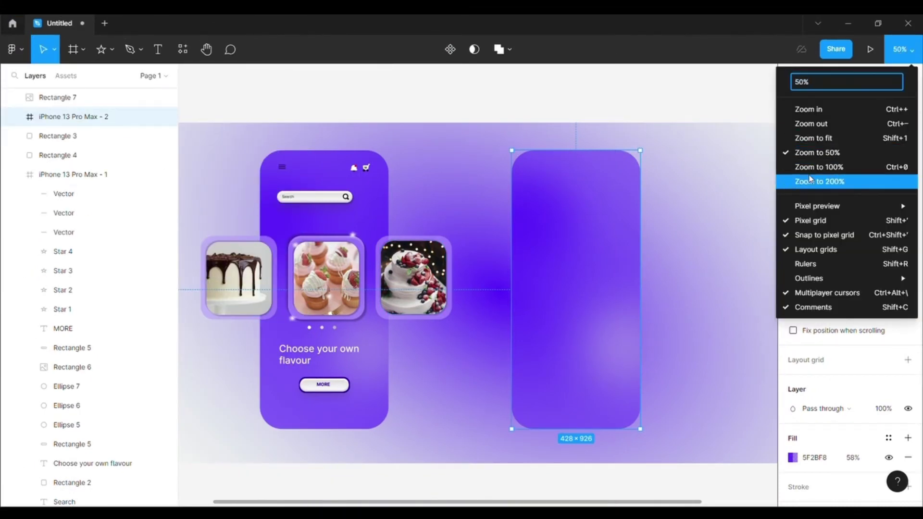
click(822, 181)
click(903, 49)
click(817, 165)
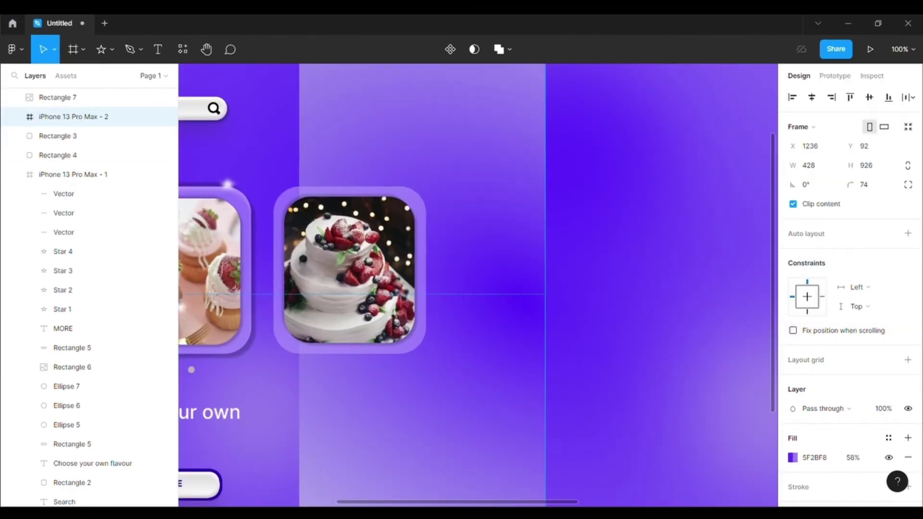
scroll(523, 328, up, 4)
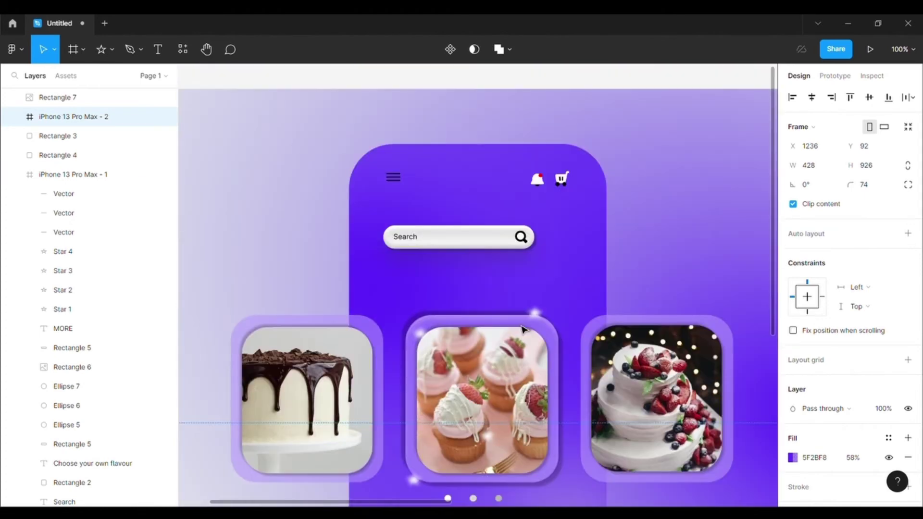
scroll(523, 328, down, 3)
scroll(522, 329, up, 5)
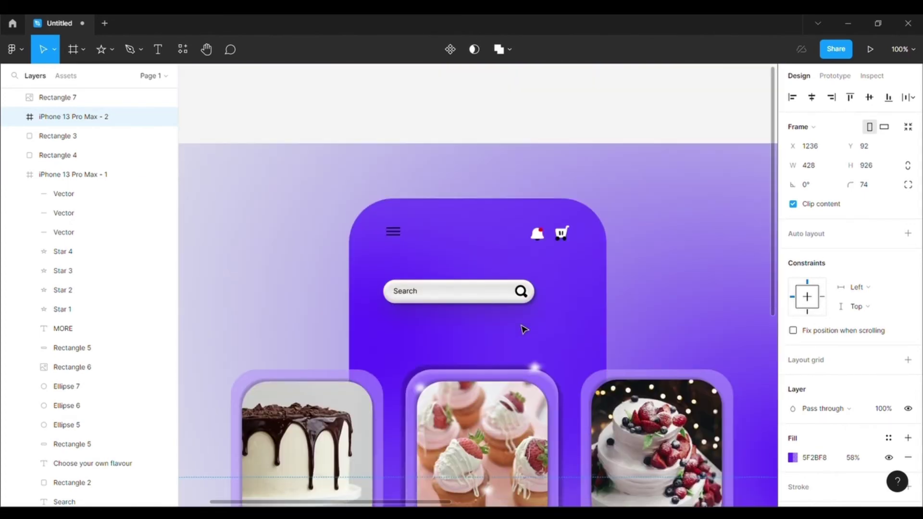
scroll(523, 328, down, 3)
scroll(523, 329, down, 3)
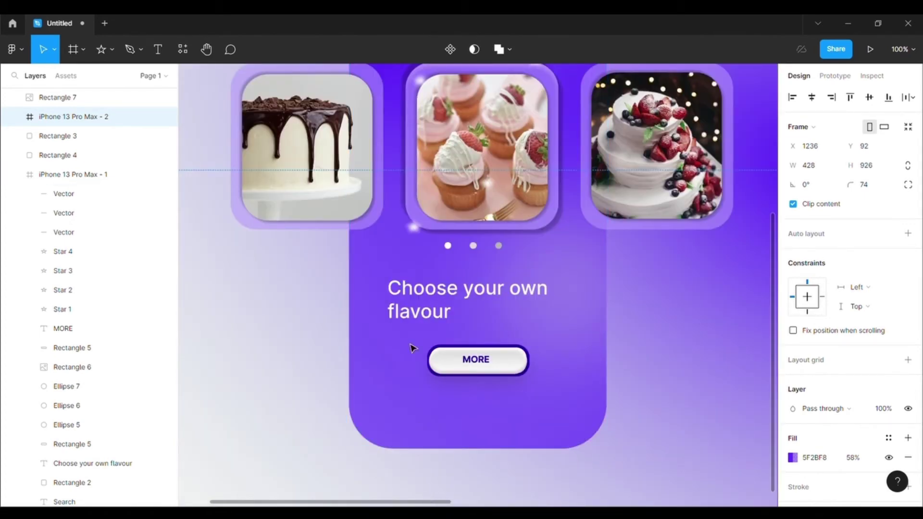
- Give the Lorem ipsum caption a purple linear gradient fill and adjust its direction and colour
click(529, 325)
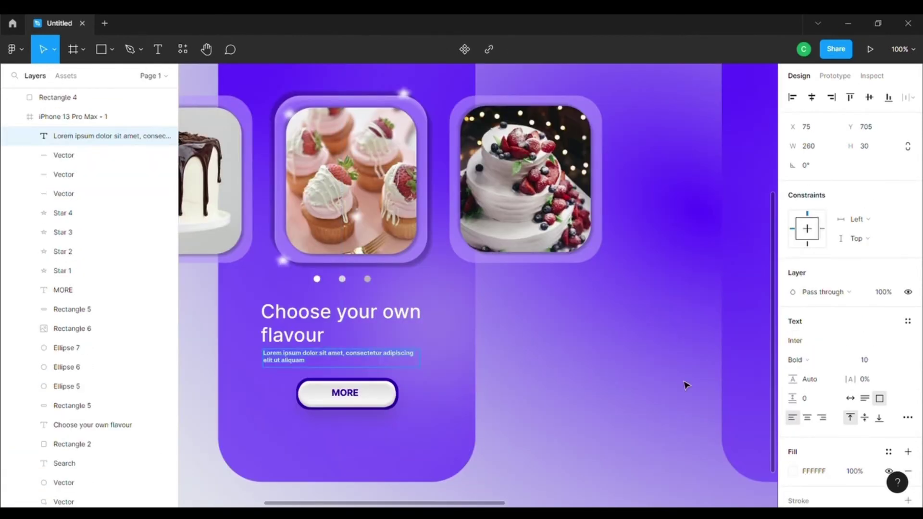
click(792, 471)
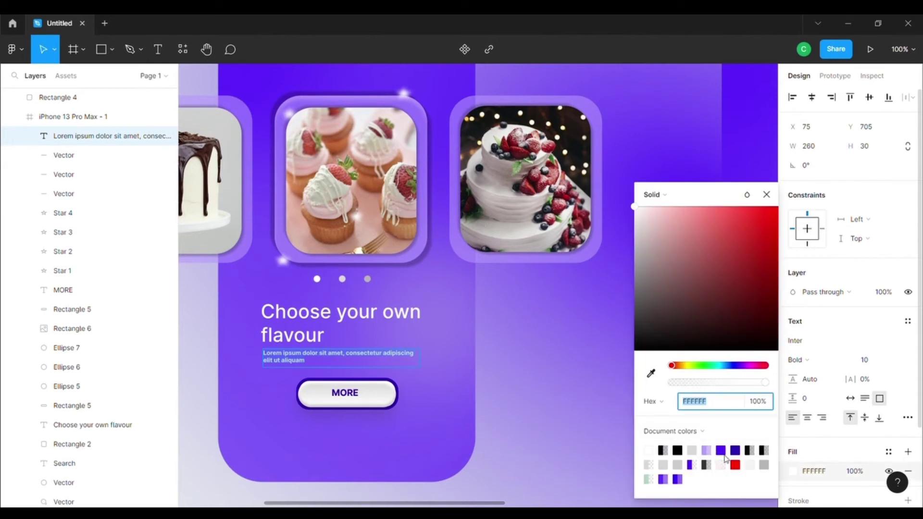
click(726, 456)
click(654, 194)
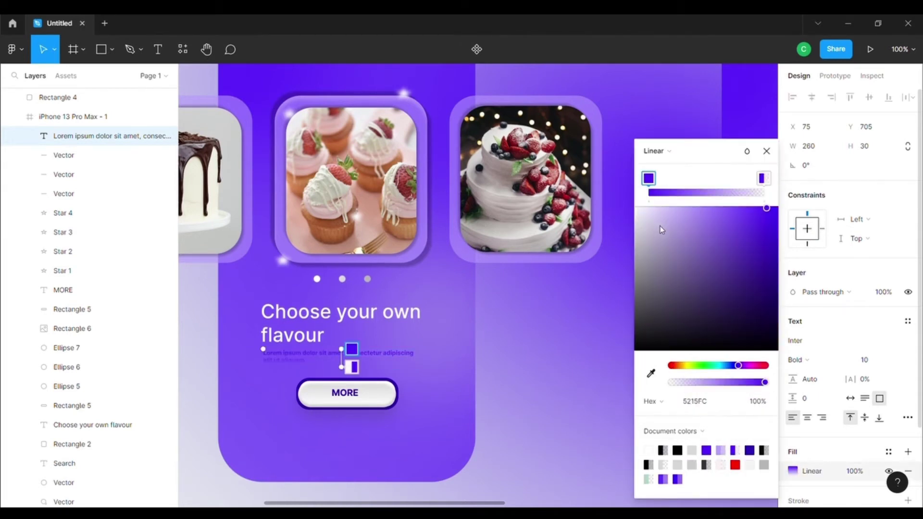
drag(348, 374, 356, 371)
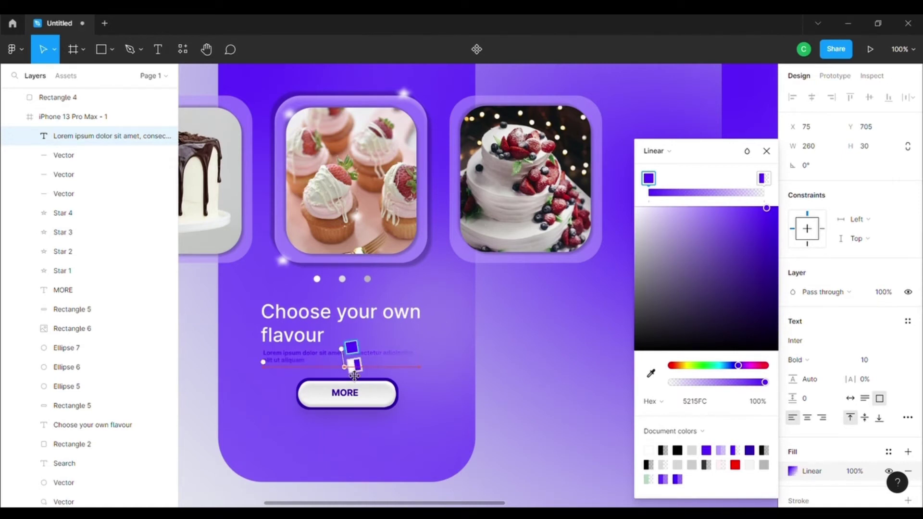
drag(767, 211, 782, 208)
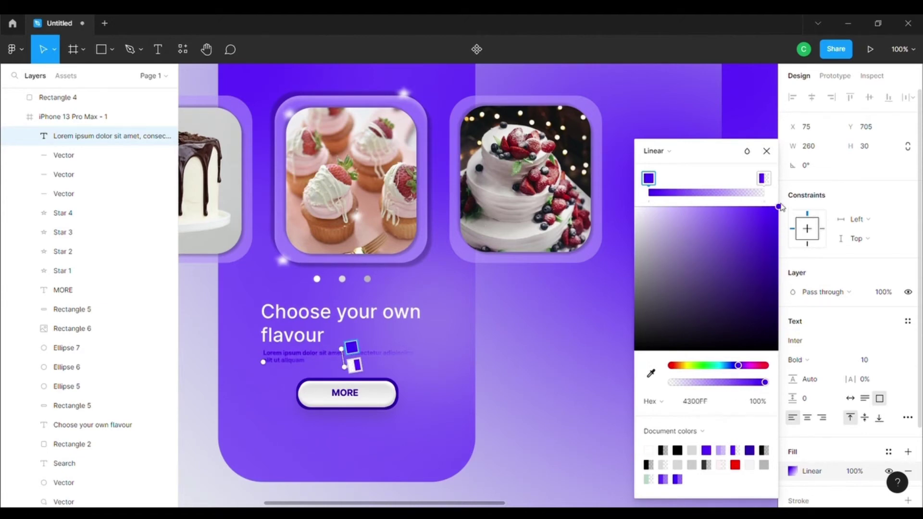
click(748, 128)
scroll(538, 297, up, 2)
scroll(539, 298, down, 4)
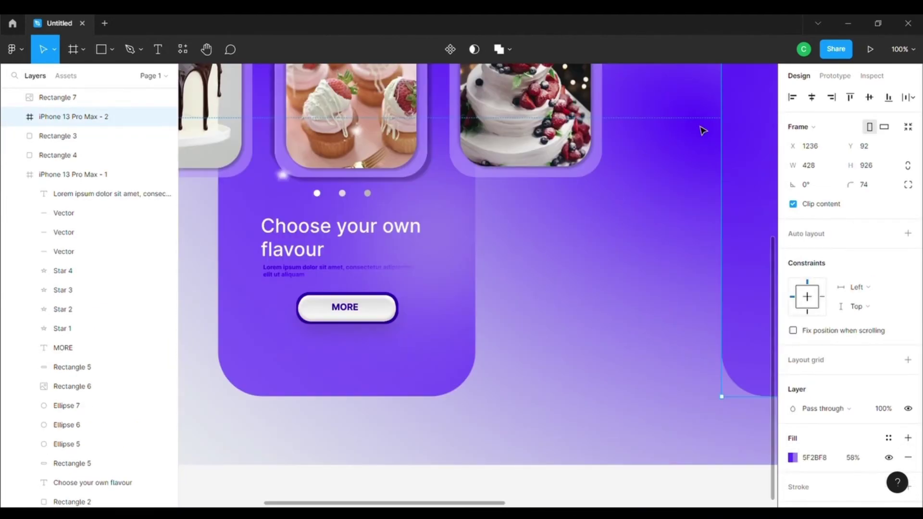
- Switch the caption's fill back to a solid 4300FF purple
click(901, 49)
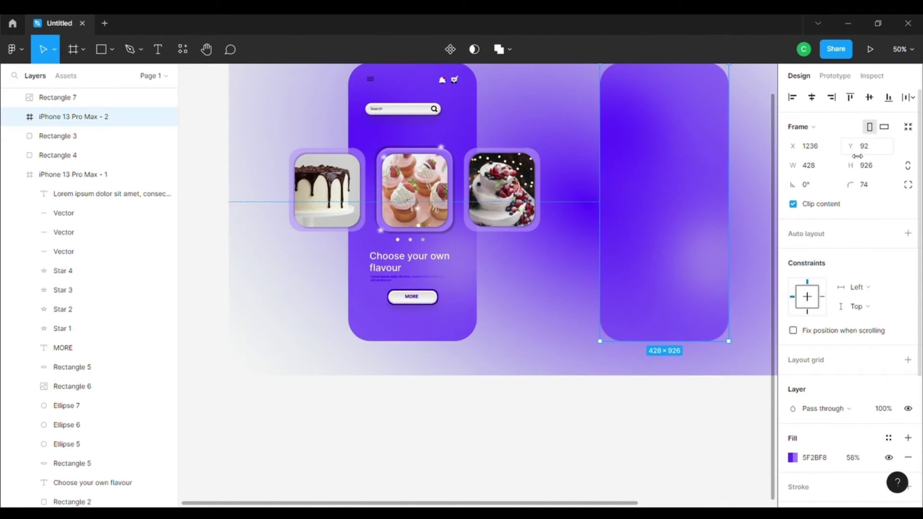
click(404, 277)
click(792, 471)
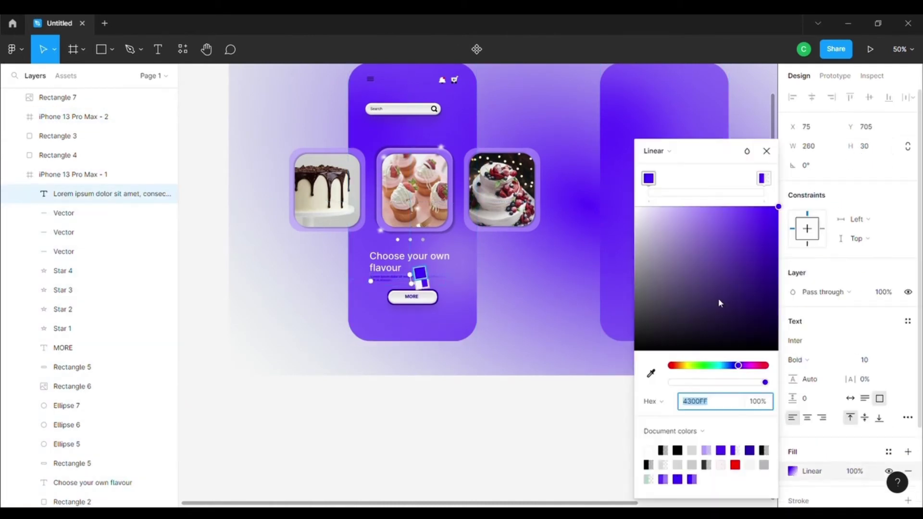
click(655, 151)
click(670, 136)
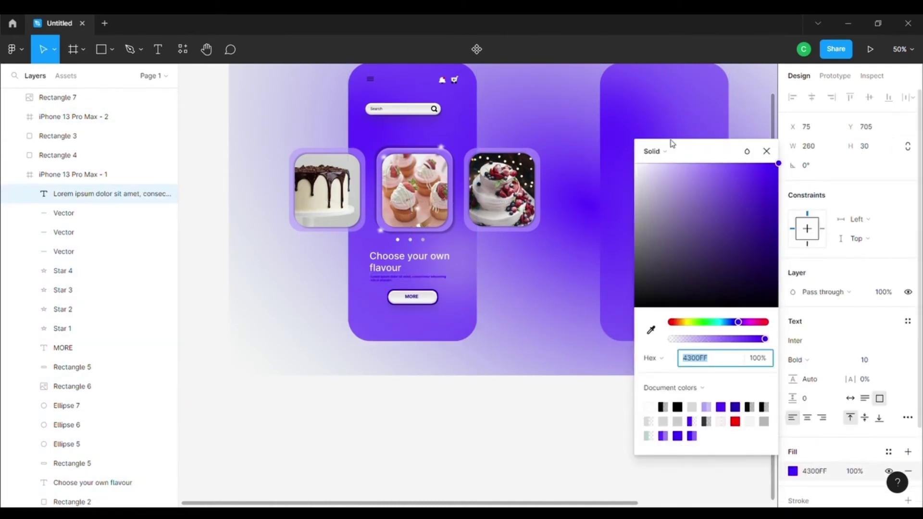
click(382, 269)
click(895, 360)
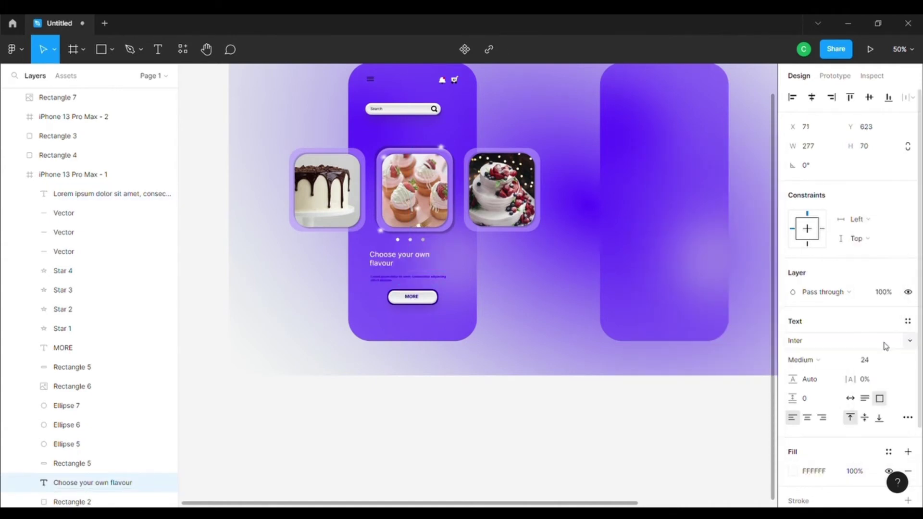
- Set the Choose your own flavour heading's font size to 30
click(397, 279)
click(903, 49)
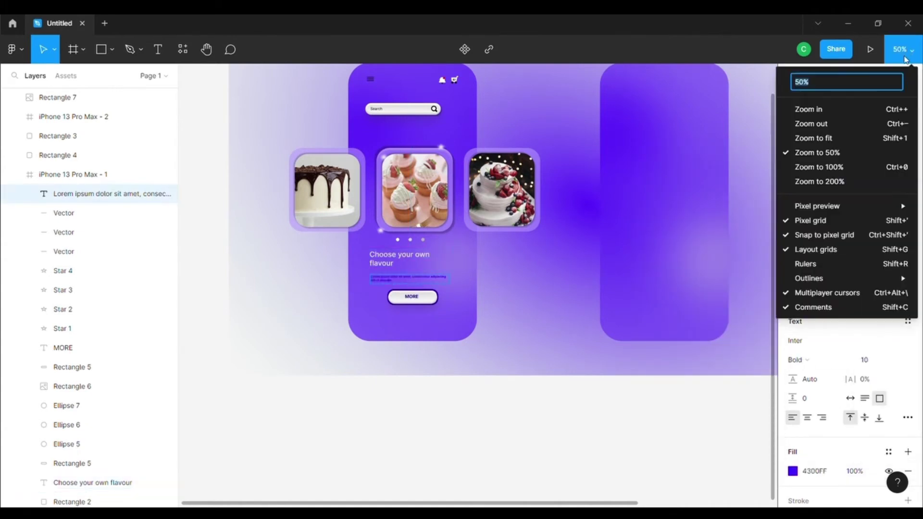
click(386, 262)
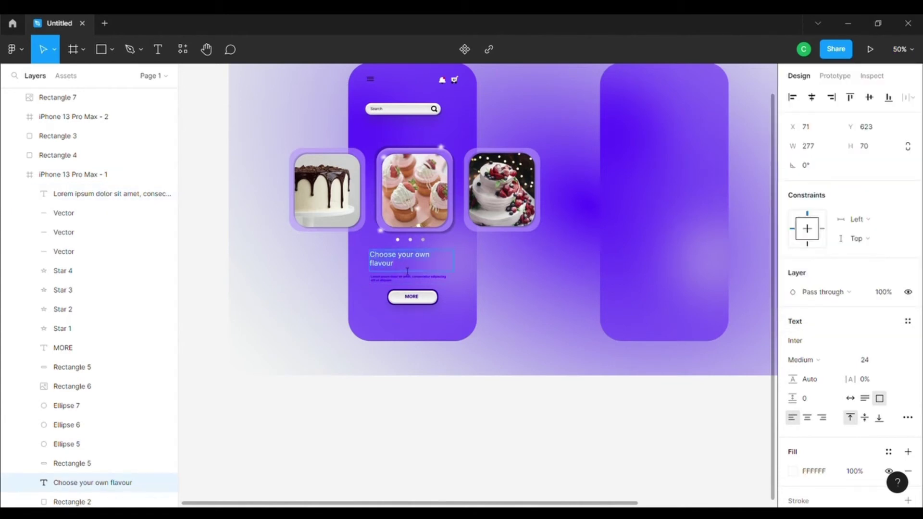
click(881, 362)
text(0)
key(Return)
click(559, 303)
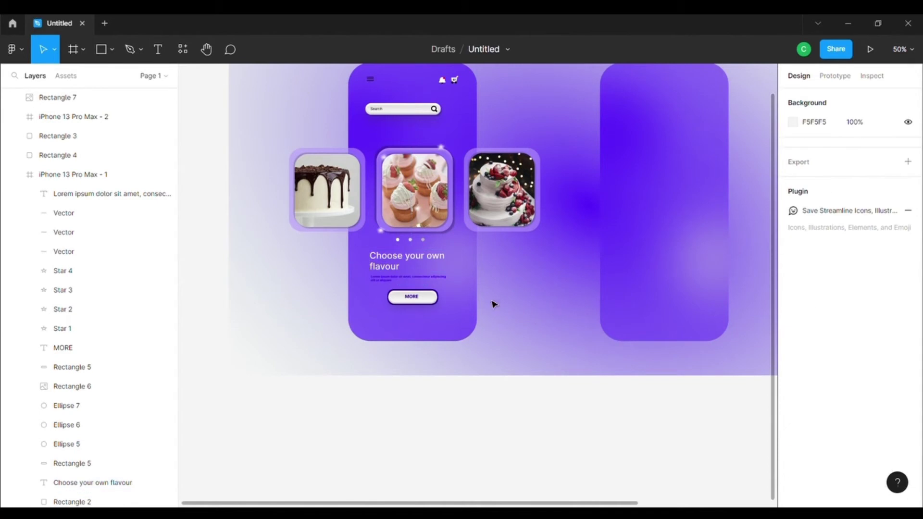
- At 100% zoom, shift the Lorem ipsum caption slightly right beneath the heading
click(414, 277)
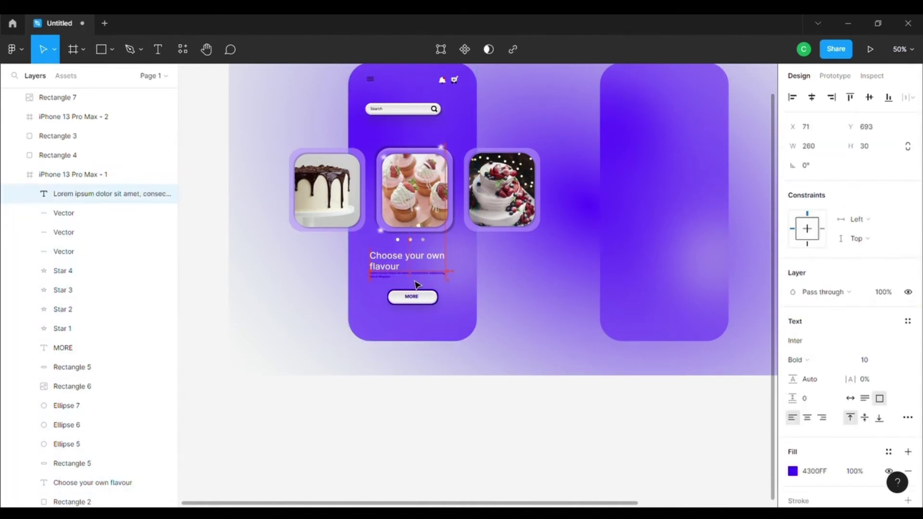
click(534, 314)
scroll(488, 313, up, 2)
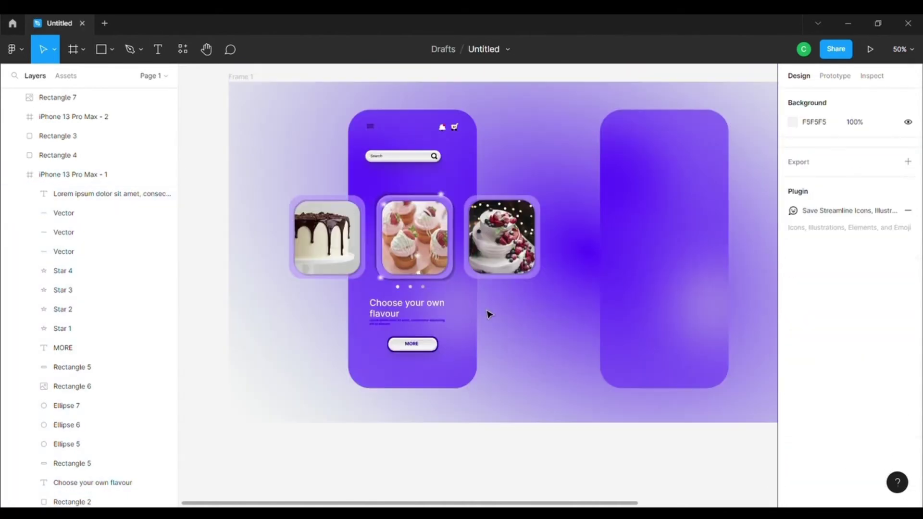
click(904, 53)
click(832, 166)
click(345, 359)
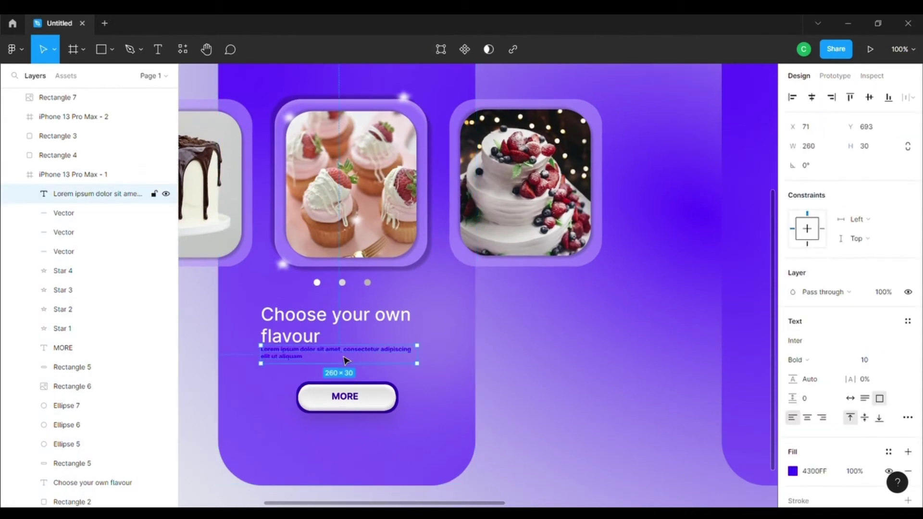
drag(345, 359, 352, 368)
click(647, 387)
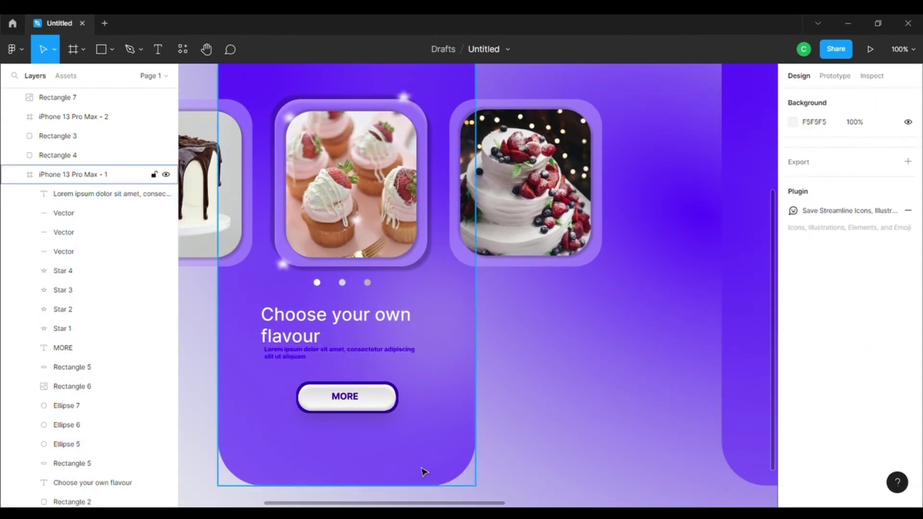
- Pan the canvas right to the empty second phone screen
scroll(690, 436, up, 3)
scroll(650, 437, up, 2)
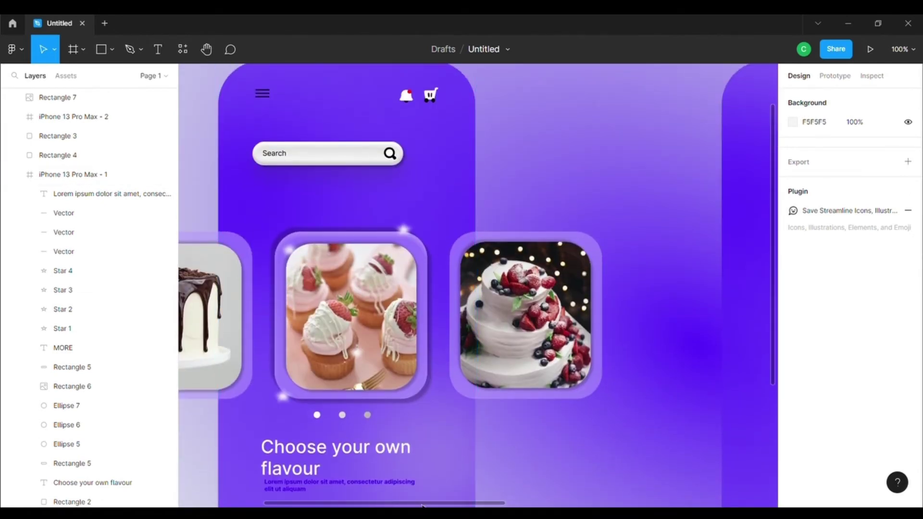
scroll(649, 448, down, 5)
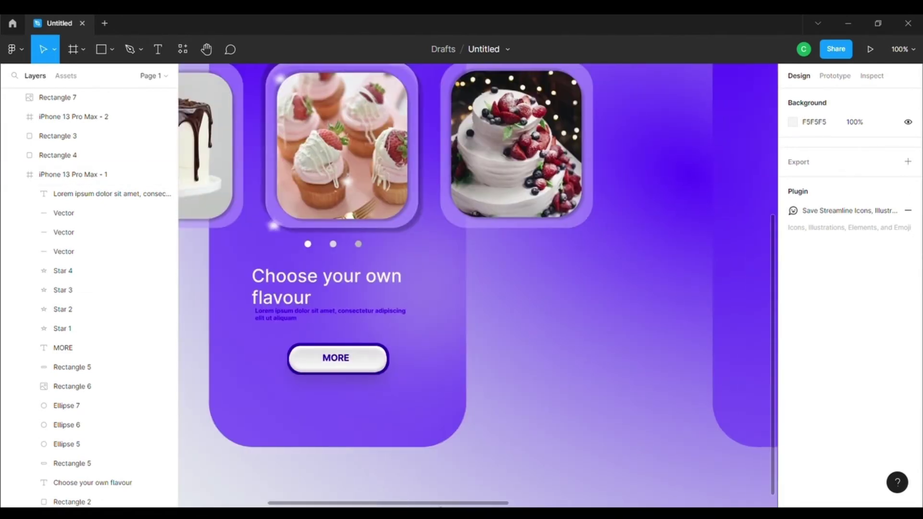
scroll(576, 359, right, 5)
scroll(575, 359, right, 10)
scroll(569, 371, up, 5)
scroll(568, 371, down, 1)
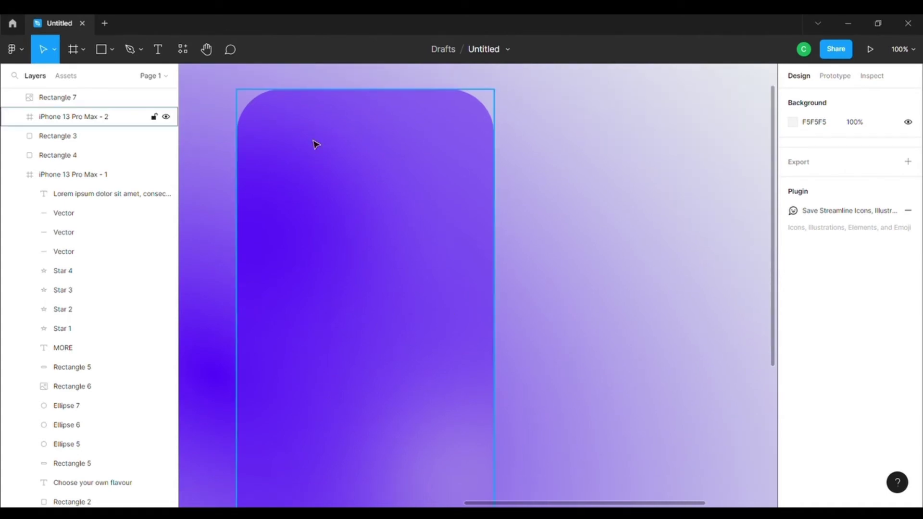
- Draw a text box and a grey pill rectangle near the second screen's top, duplicating the pill twice
click(157, 49)
mouse_move(267, 141)
mouse_down()
mouse_move(355, 165)
mouse_move(390, 165)
mouse_up()
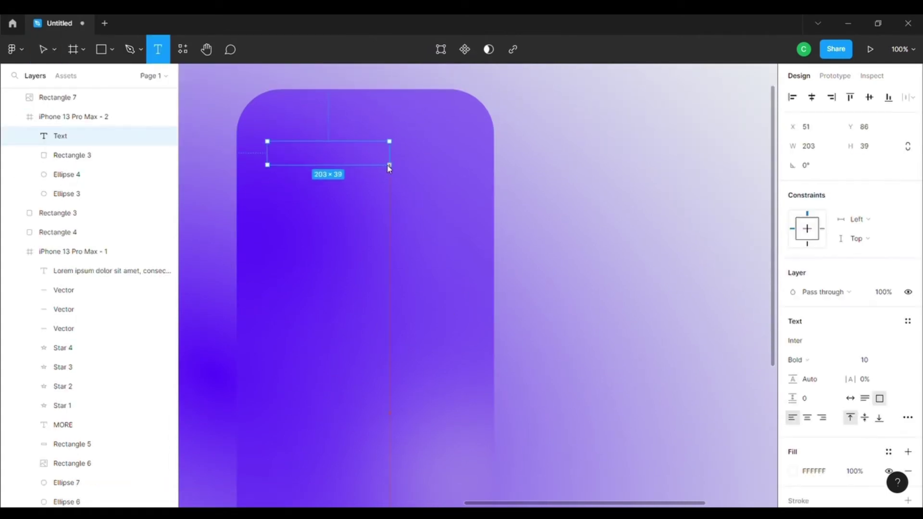
click(112, 49)
click(98, 79)
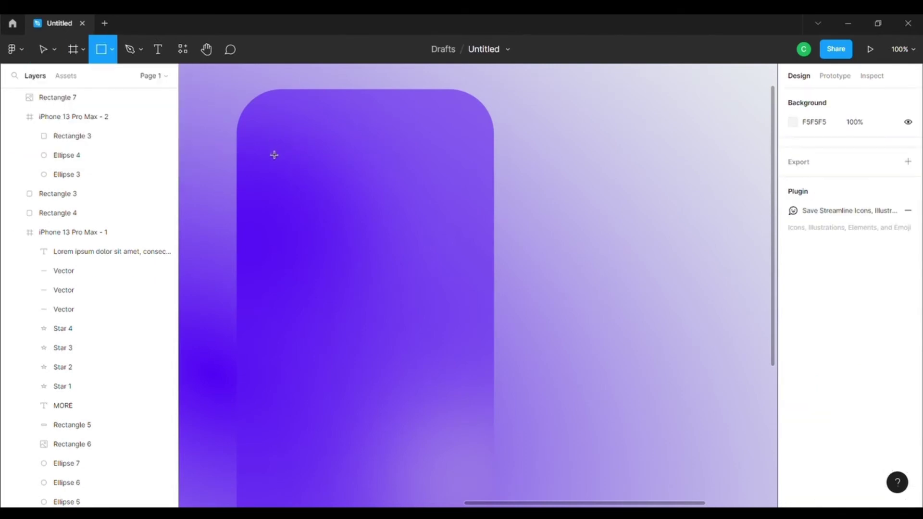
mouse_move(261, 179)
mouse_down()
mouse_move(328, 205)
mouse_move(313, 200)
mouse_move(370, 200)
mouse_up()
key(ctrl+d)
key(ctrl+d)
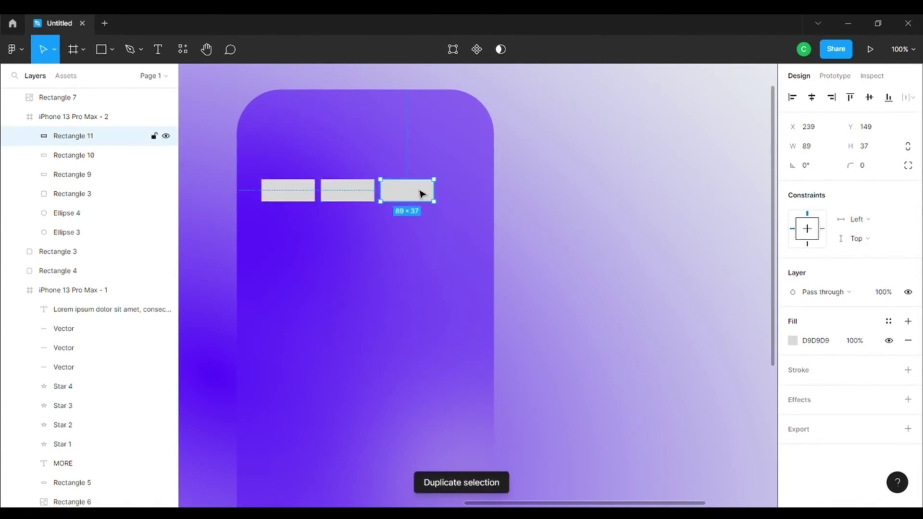
key(ctrl+d)
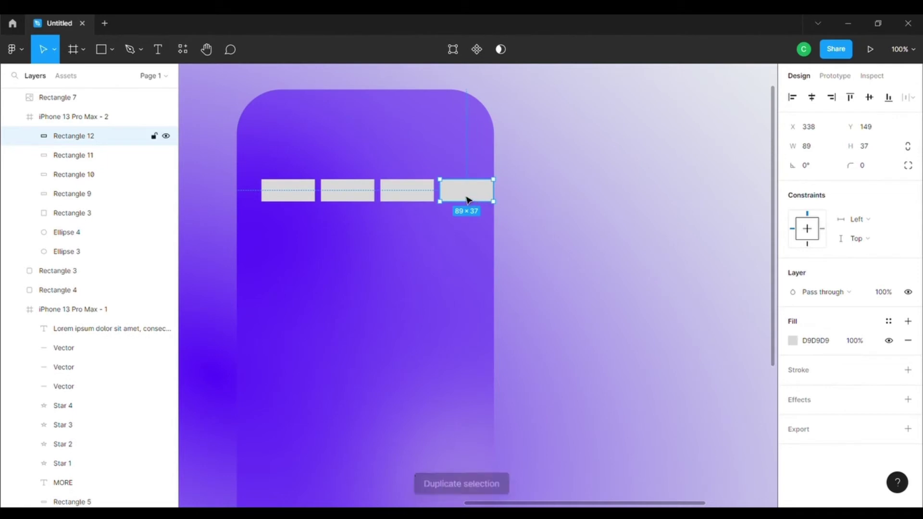
- Arrange the grey pill rectangles into an evenly spaced row, moving Rectangle 11 into the third slot
drag(420, 194, 415, 197)
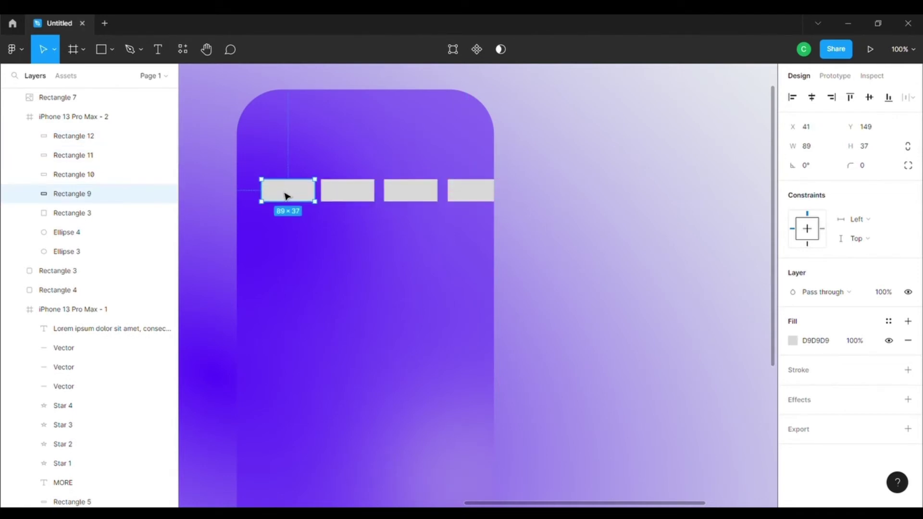
drag(284, 195, 281, 196)
click(550, 207)
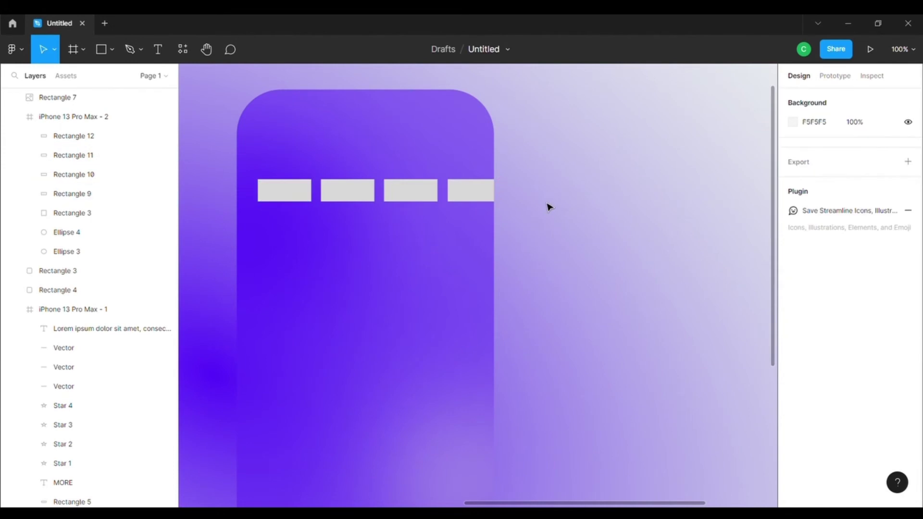
click(289, 194)
scroll(384, 284, down, 5)
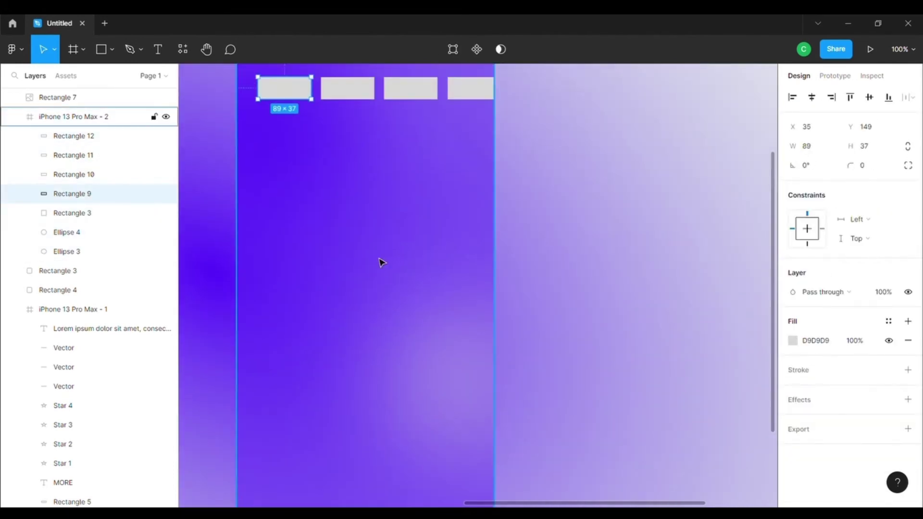
- Draw a large grey card rectangle below the pills and adjust its size and position
click(108, 54)
click(98, 76)
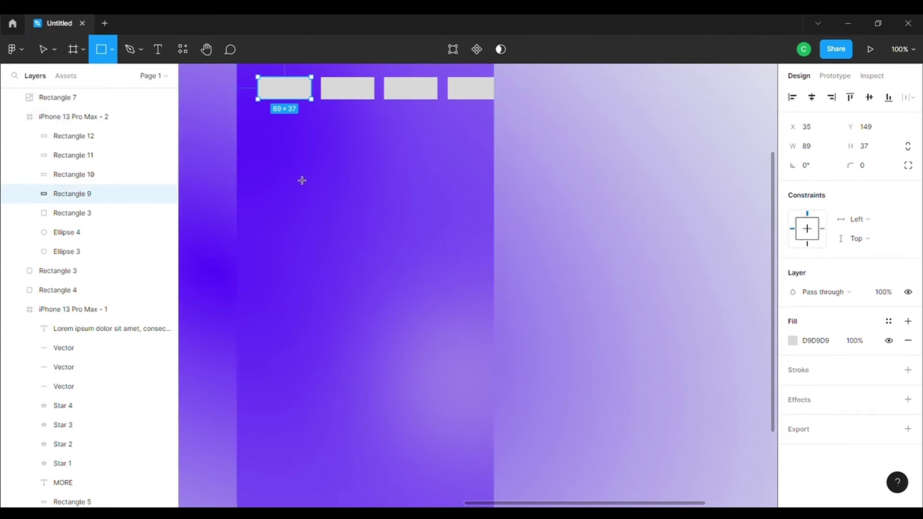
drag(307, 162, 432, 346)
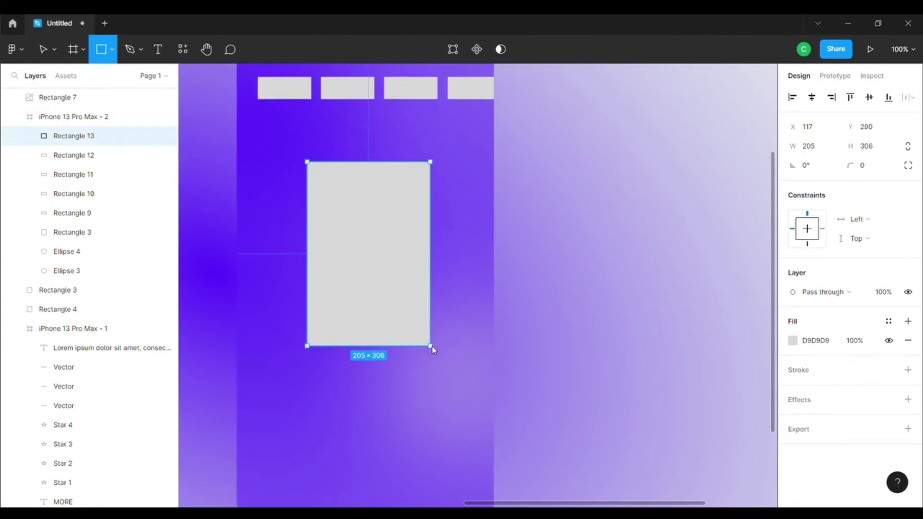
drag(400, 316, 392, 328)
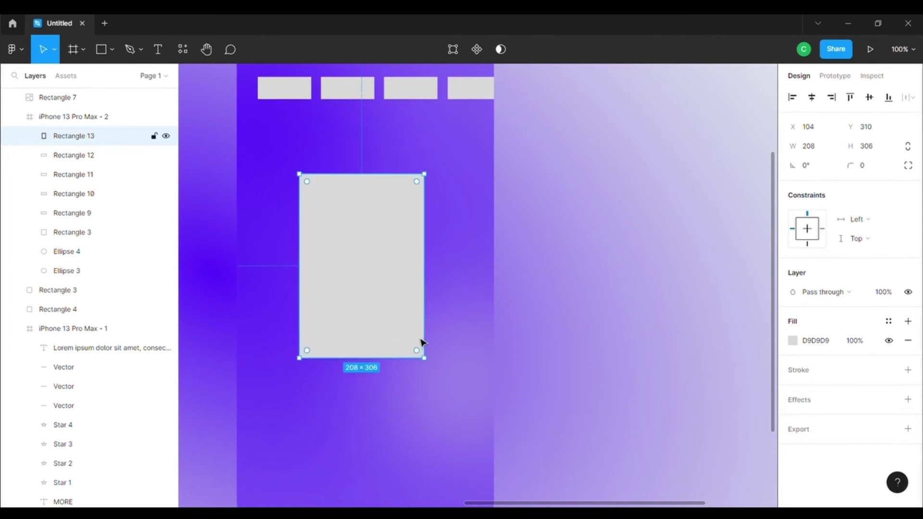
scroll(434, 366, down, 3)
scroll(414, 288, up, 1)
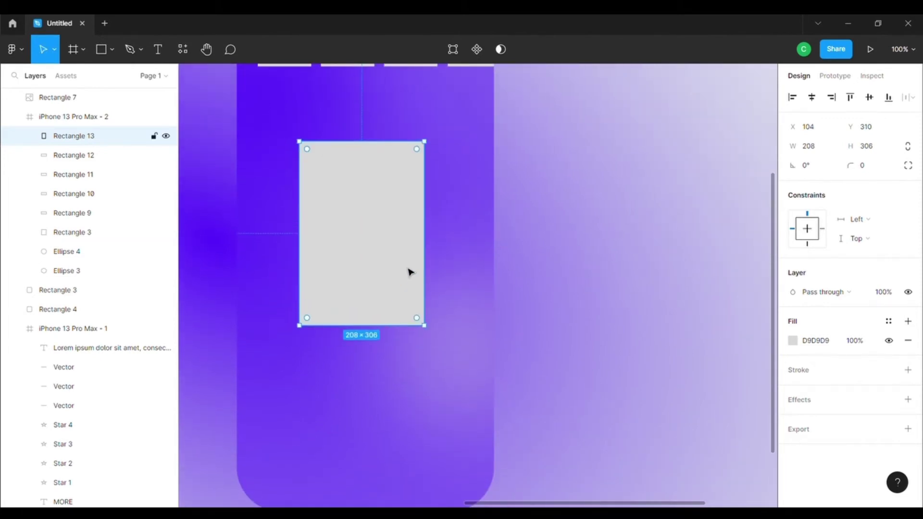
drag(431, 331, 449, 344)
drag(406, 298, 397, 296)
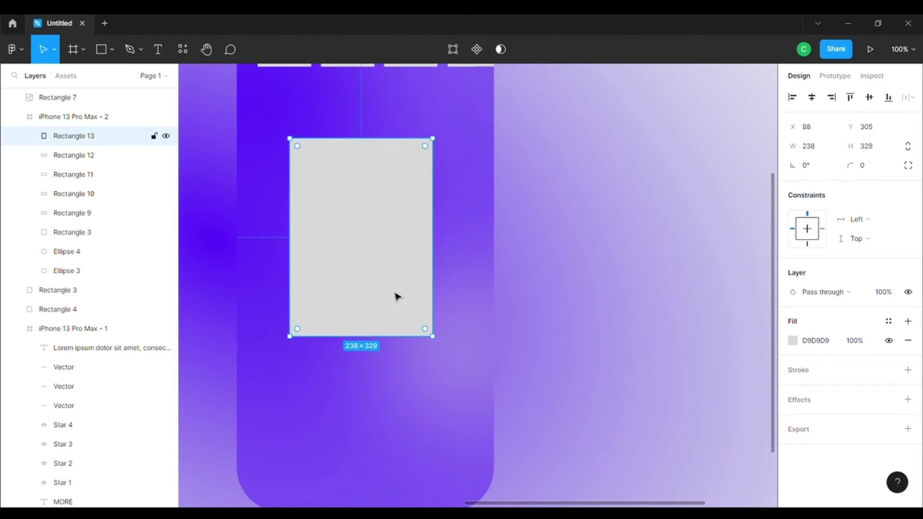
- Duplicate the card, offset the copy down-right and resize it smaller
key(ctrl+d)
drag(379, 251, 401, 256)
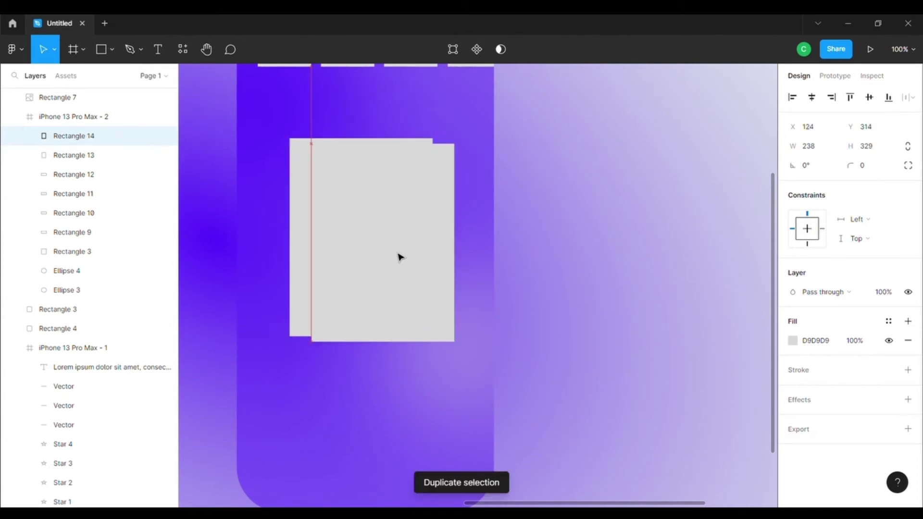
drag(456, 345, 453, 339)
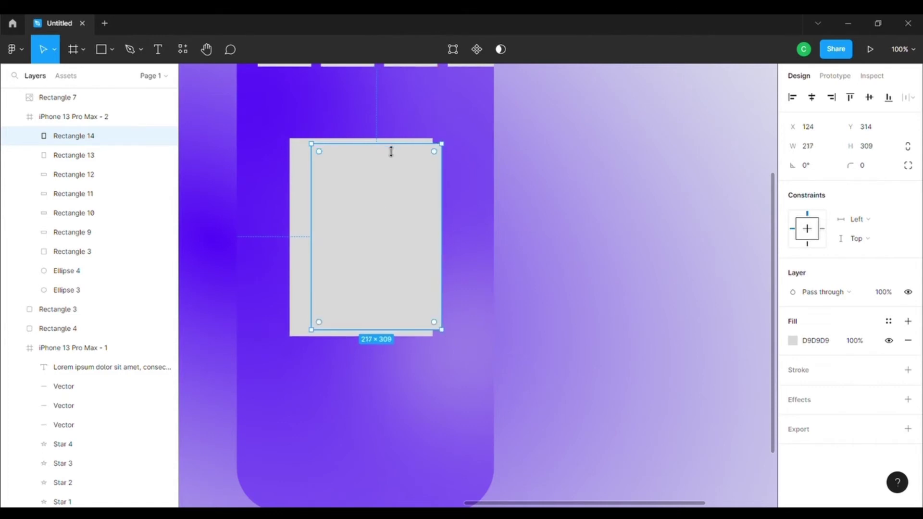
drag(391, 151, 391, 157)
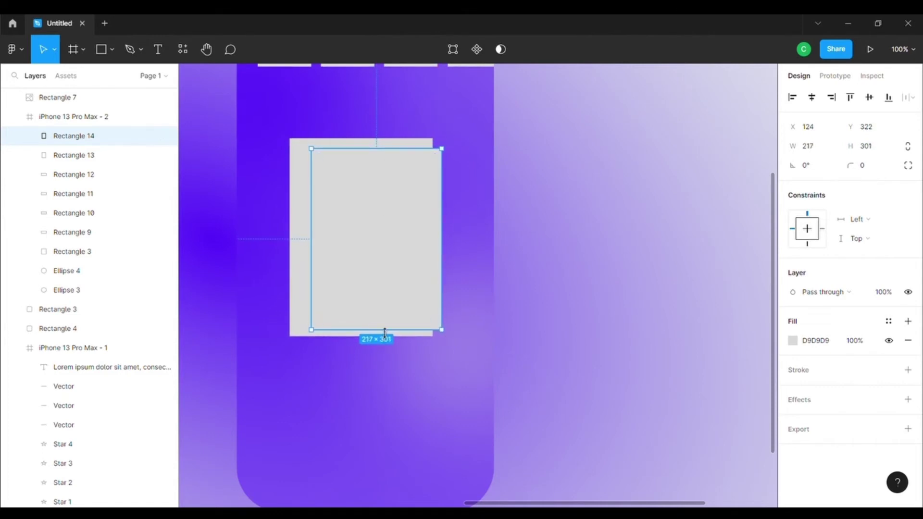
drag(384, 330, 384, 326)
drag(387, 226, 387, 236)
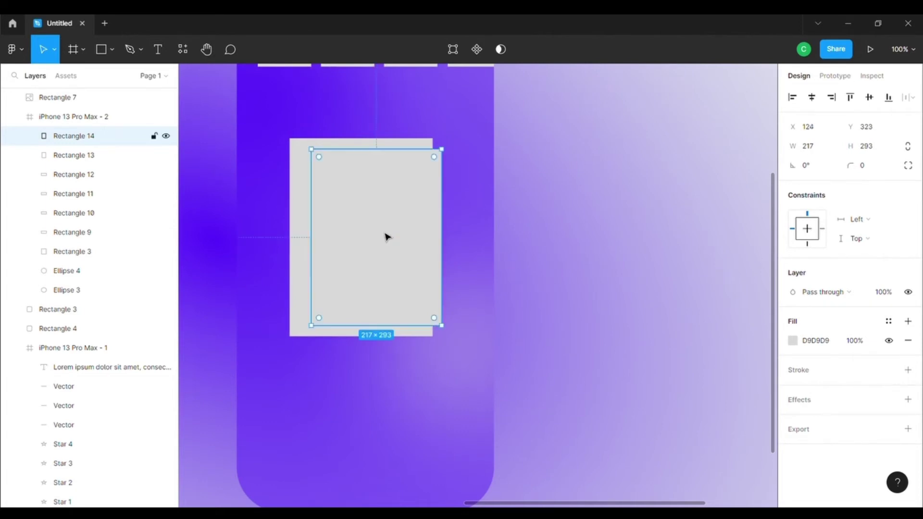
- Duplicate again and make the third card shorter and narrower
key(ctrl+d)
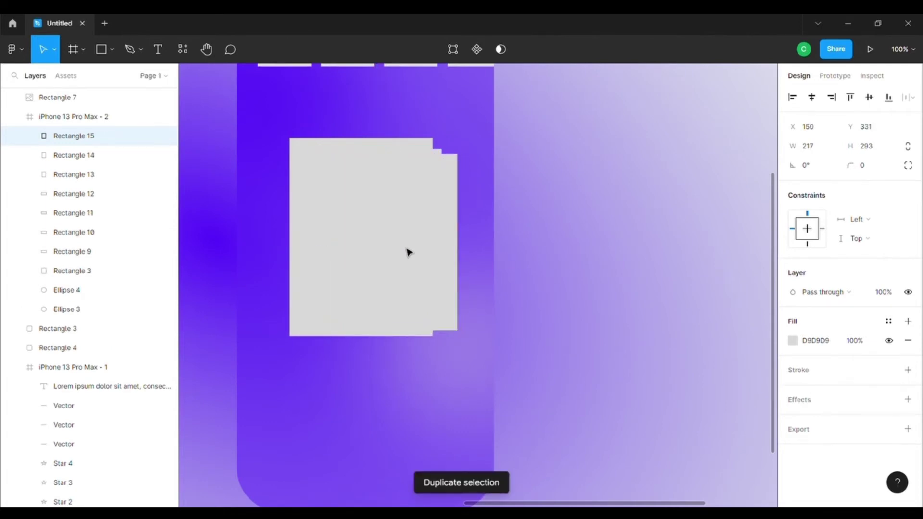
drag(408, 336, 408, 318)
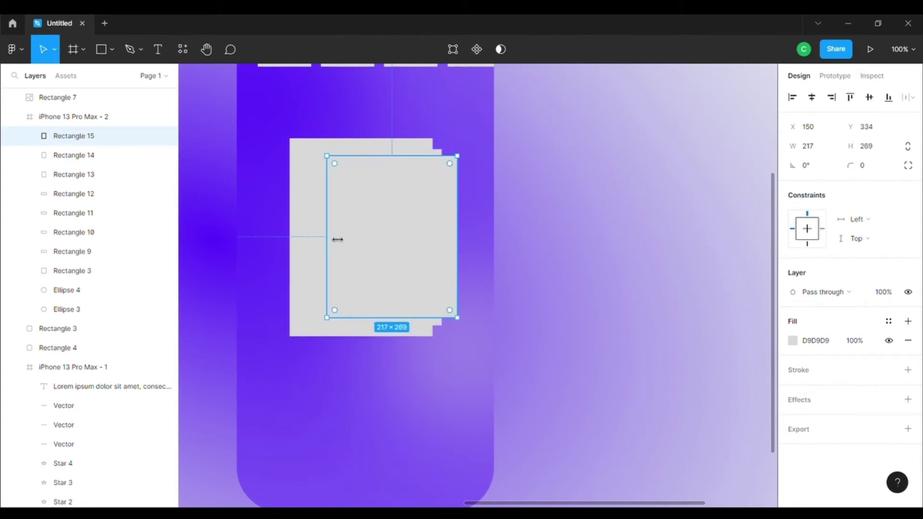
drag(417, 266, 416, 266)
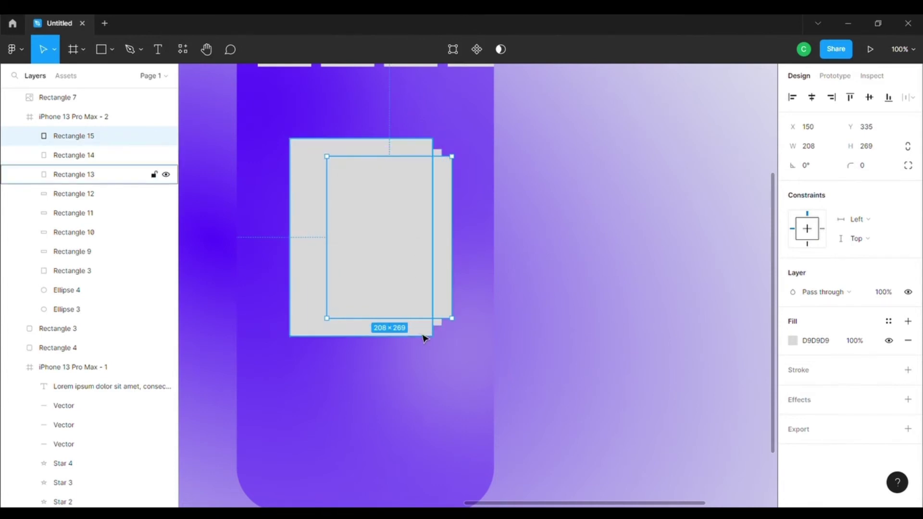
drag(437, 279, 433, 279)
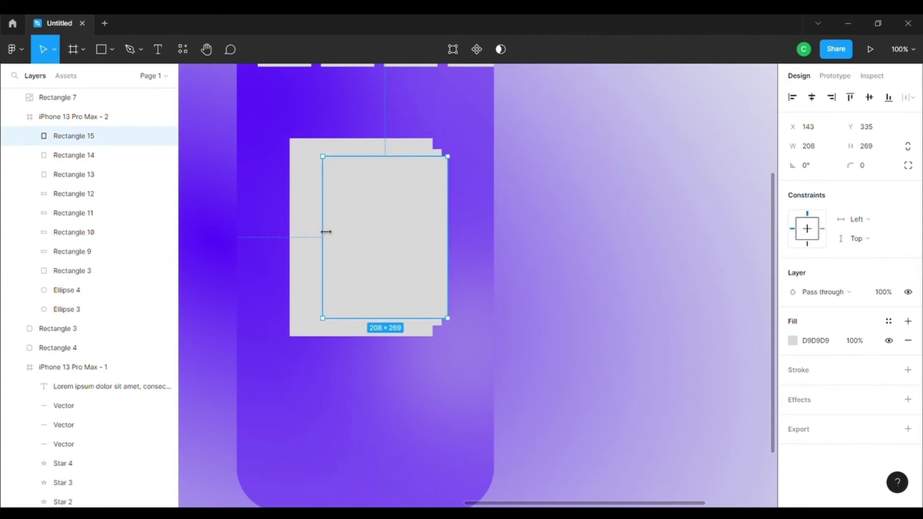
- Reorder the layers so Rectangle 13 is in front, Rectangle 14 behind it, Rectangle 15 at back
click(324, 239)
click(391, 249)
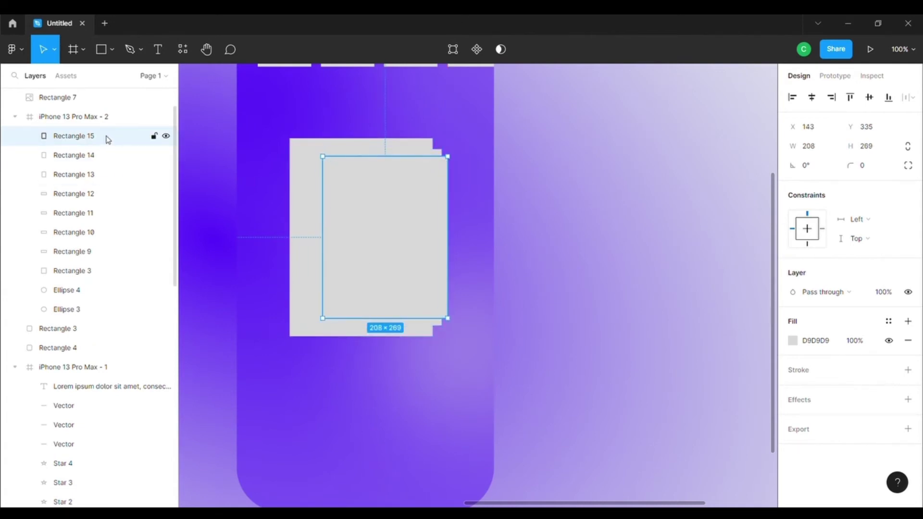
click(105, 159)
drag(110, 158, 113, 182)
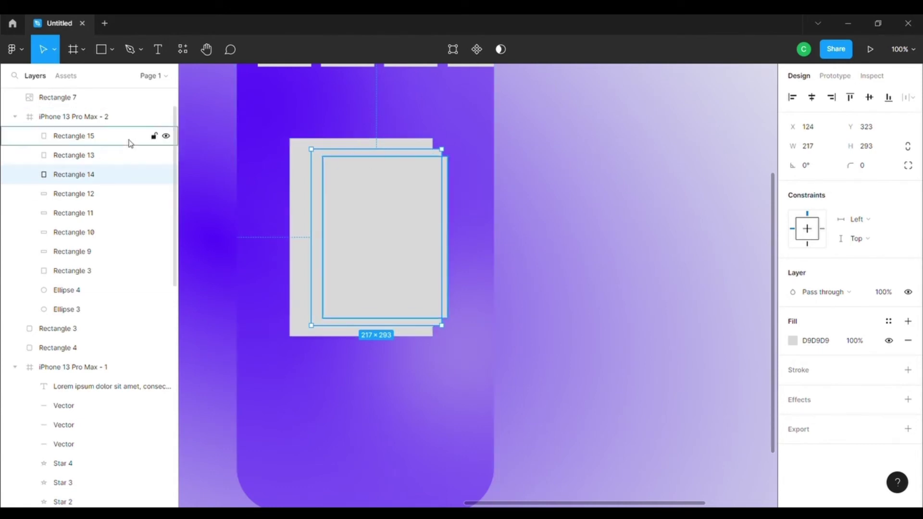
drag(108, 142, 104, 182)
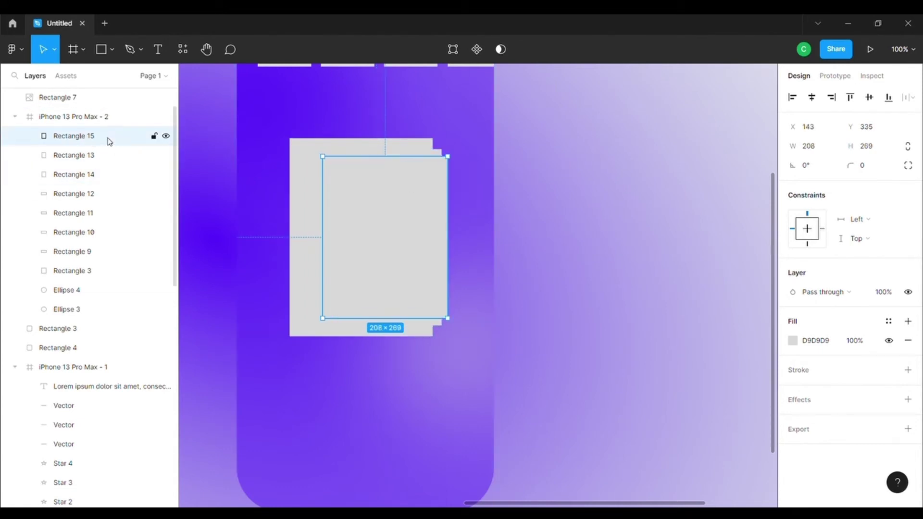
click(614, 223)
click(396, 212)
click(439, 221)
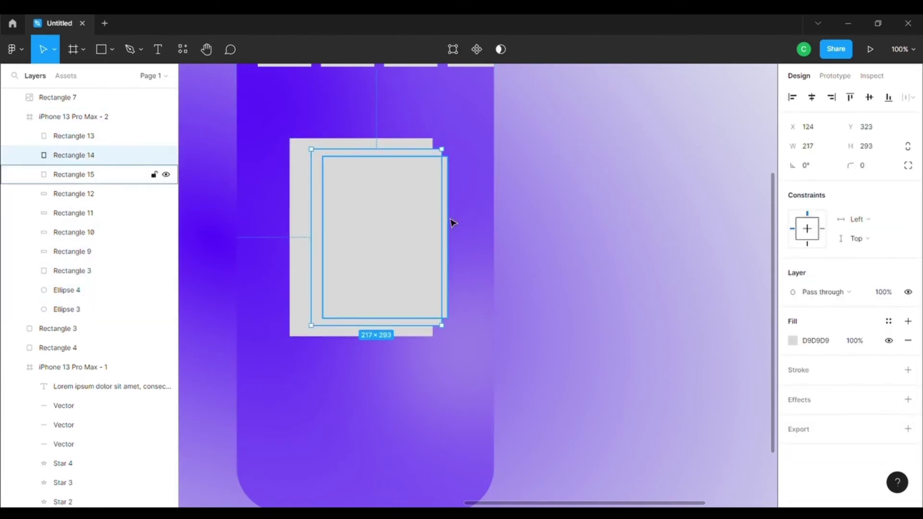
click(446, 222)
- Round the corners of all three card rectangles to a radius of 25
click(566, 245)
click(344, 204)
click(875, 169)
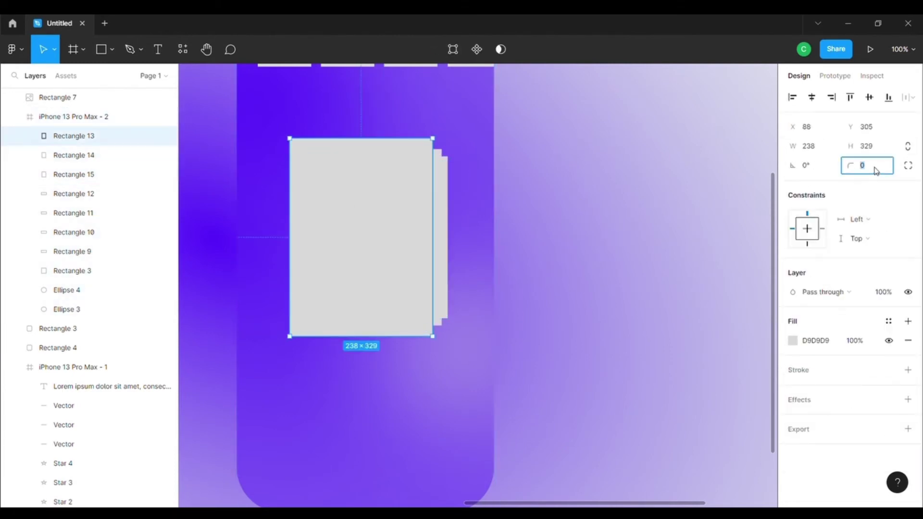
click(585, 242)
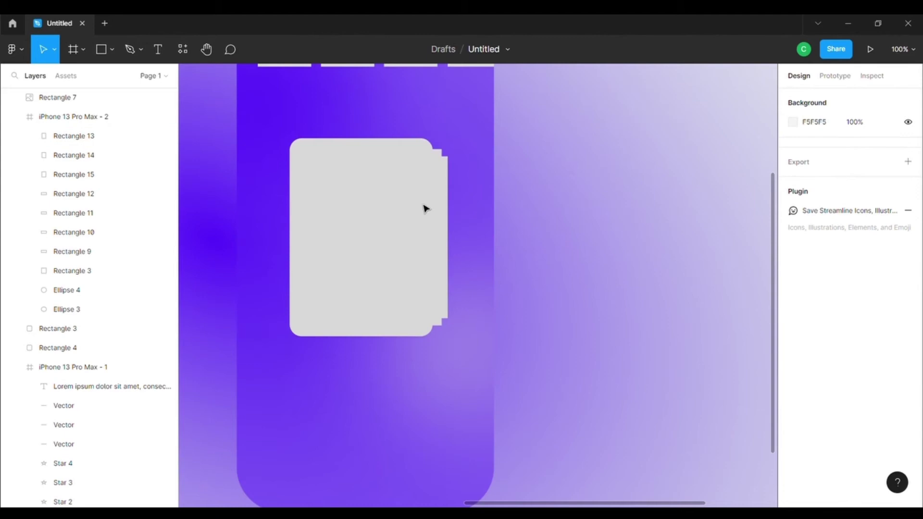
click(374, 194)
click(878, 171)
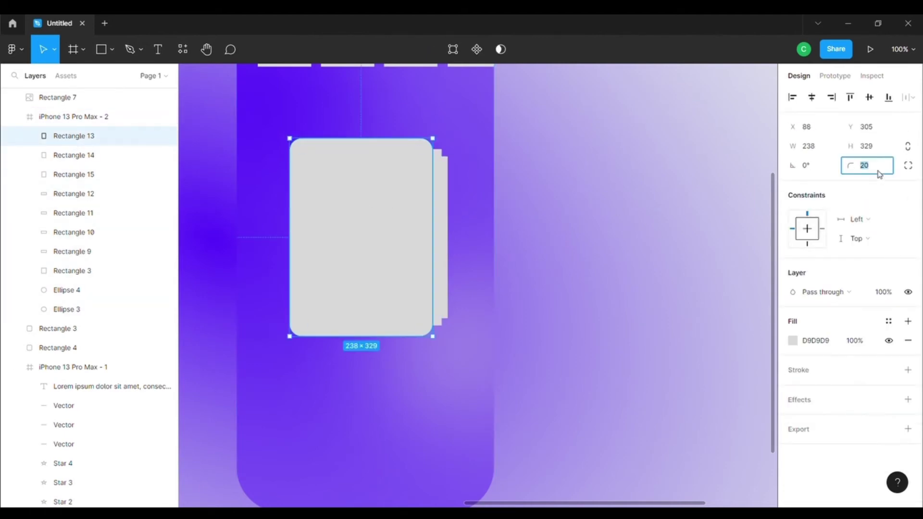
click(584, 232)
click(440, 191)
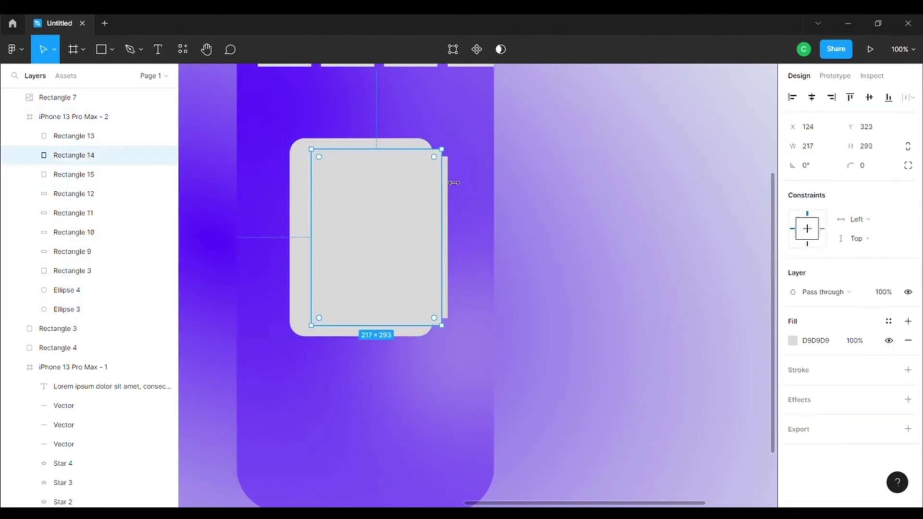
click(873, 171)
click(587, 197)
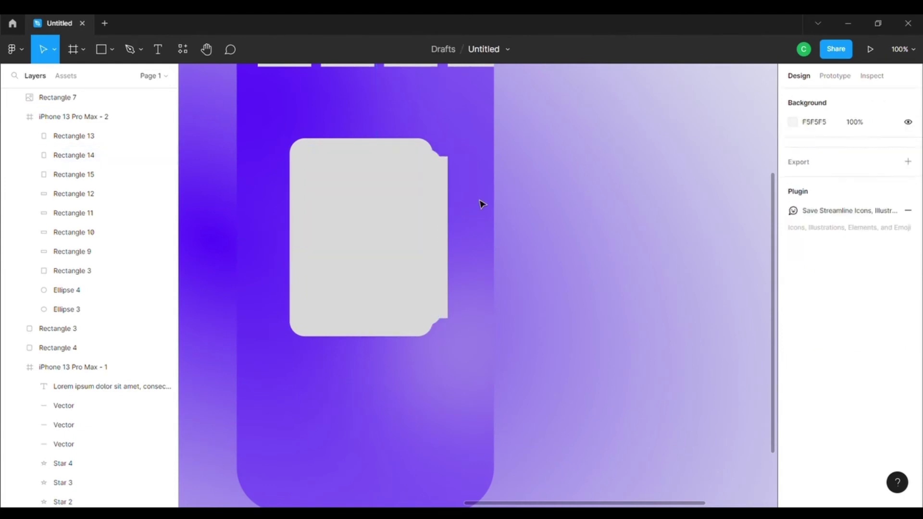
click(449, 180)
click(882, 172)
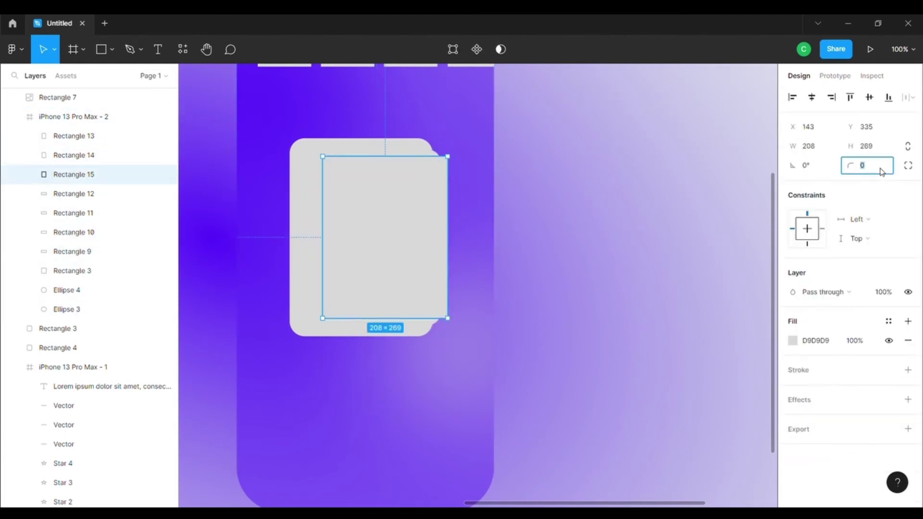
click(668, 283)
- Round the four flavour pills' corners, giving the last pill, Rectangle 12, a 15 radius
scroll(625, 293, up, 3)
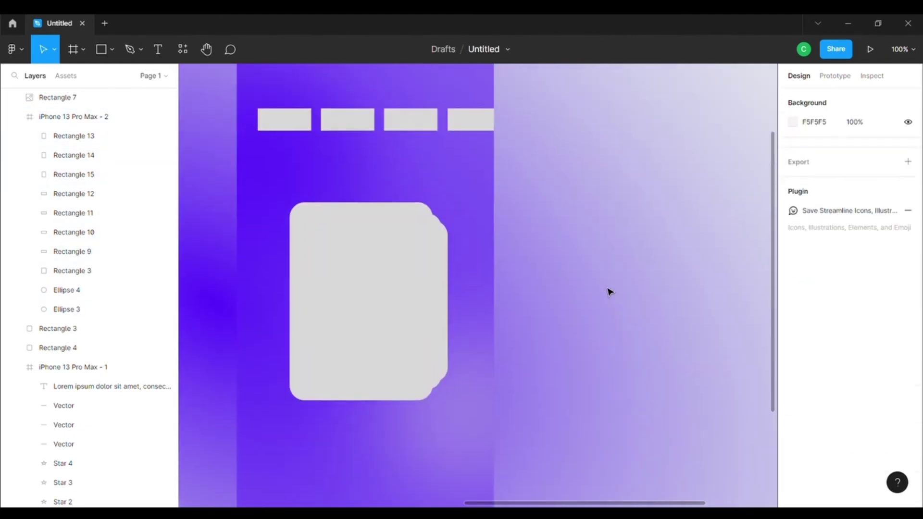
click(271, 152)
click(877, 168)
text(15)
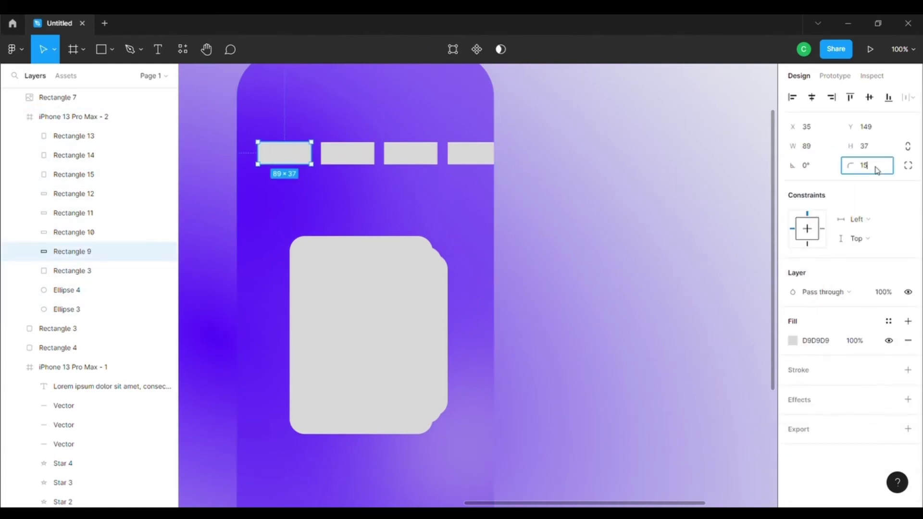
click(546, 249)
click(356, 158)
click(884, 170)
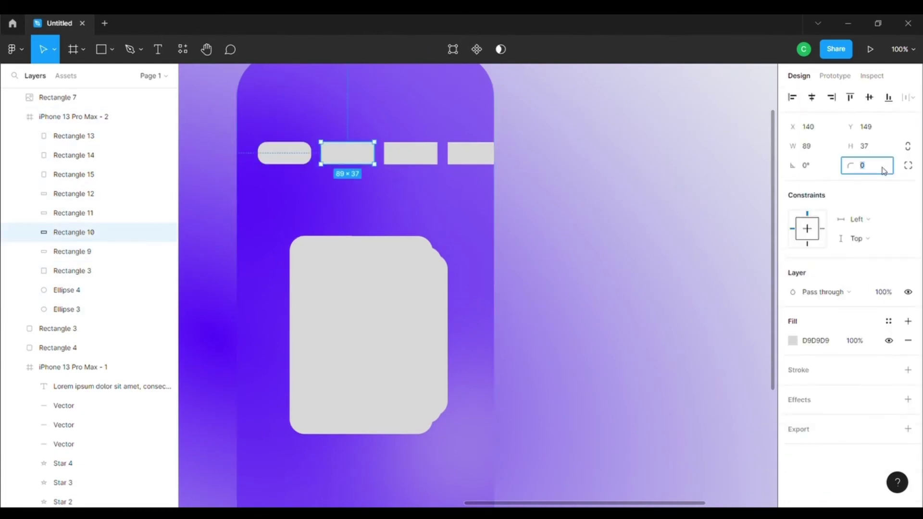
click(577, 192)
click(428, 158)
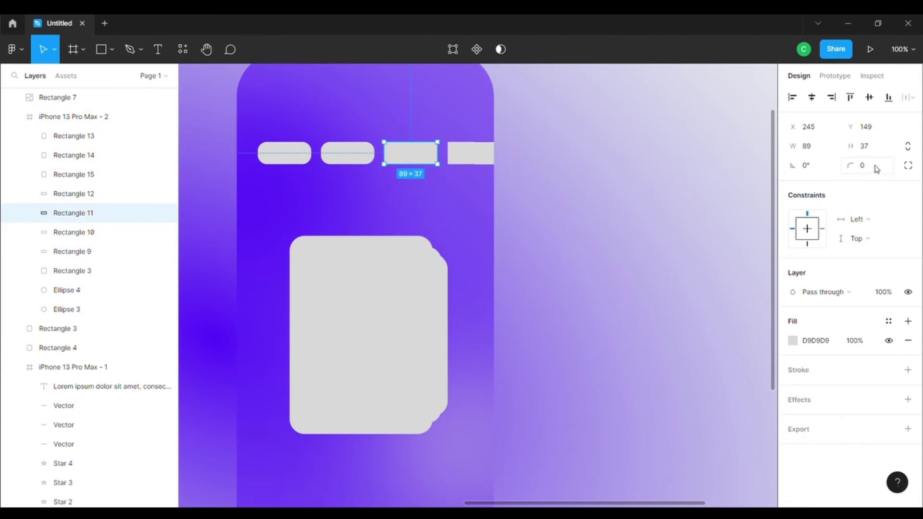
click(877, 171)
text(15)
click(667, 240)
click(476, 159)
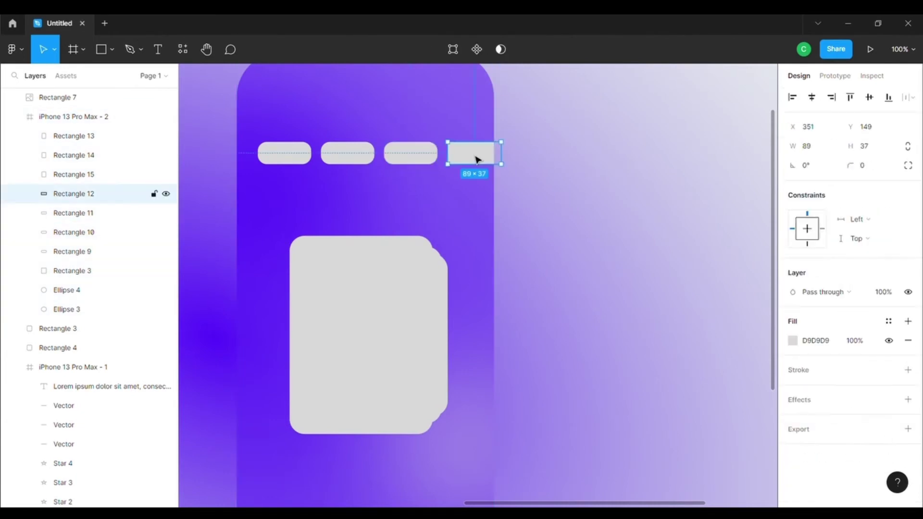
click(876, 168)
text(15)
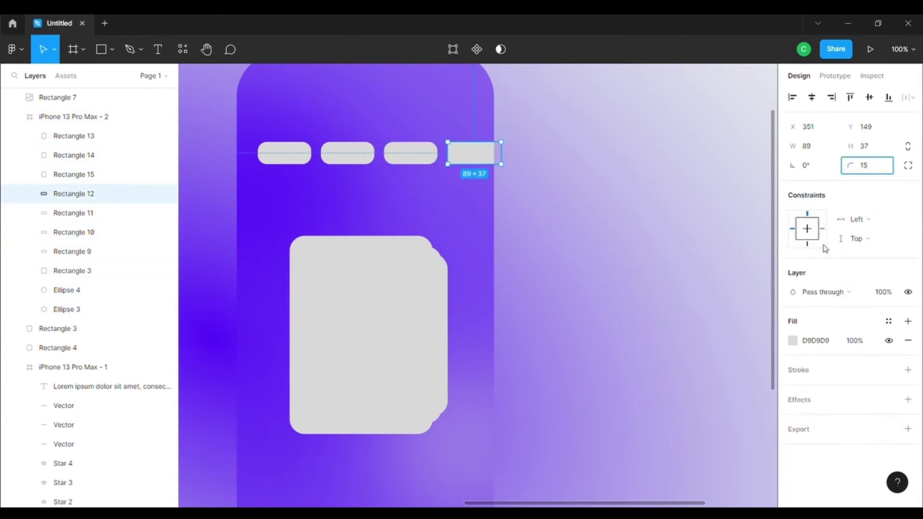
click(709, 279)
- Shift-select Rectangles 13–15 and drag the stacked cards lower on the screen
scroll(447, 214, up, 2)
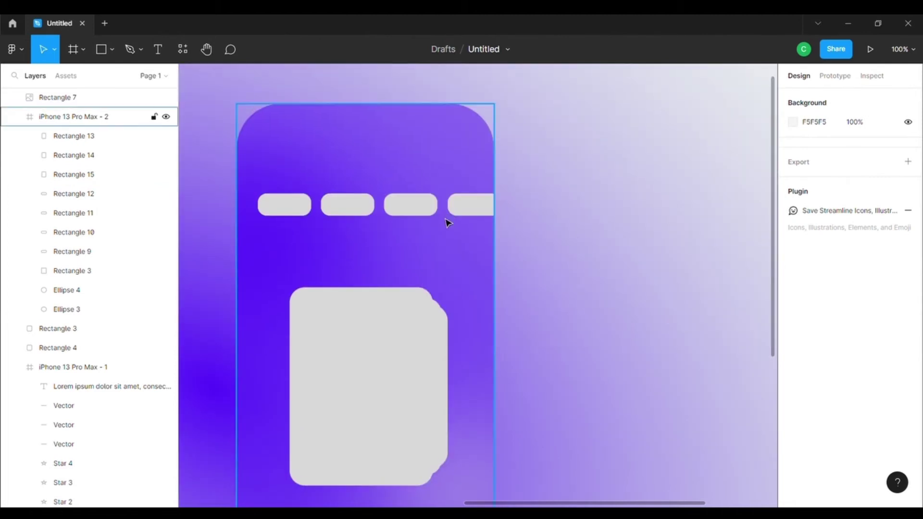
scroll(581, 268, down, 6)
scroll(581, 269, up, 2)
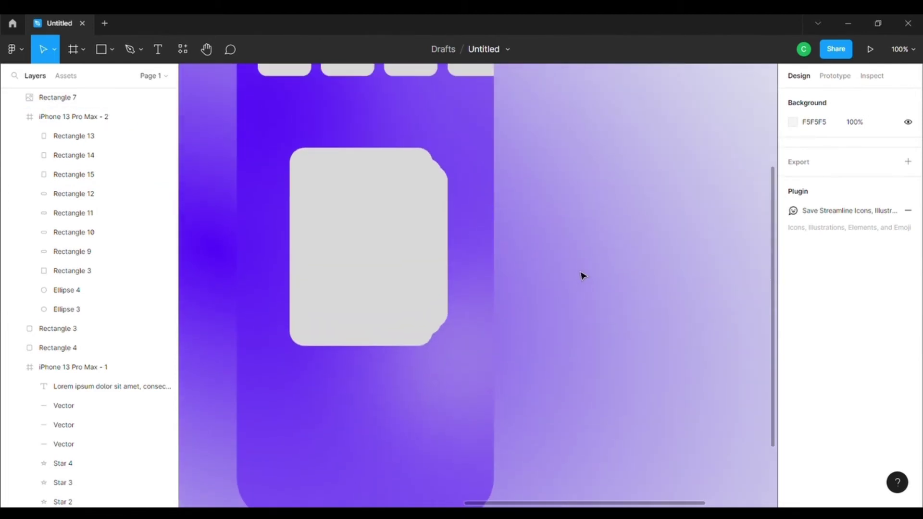
scroll(582, 275, up, 1)
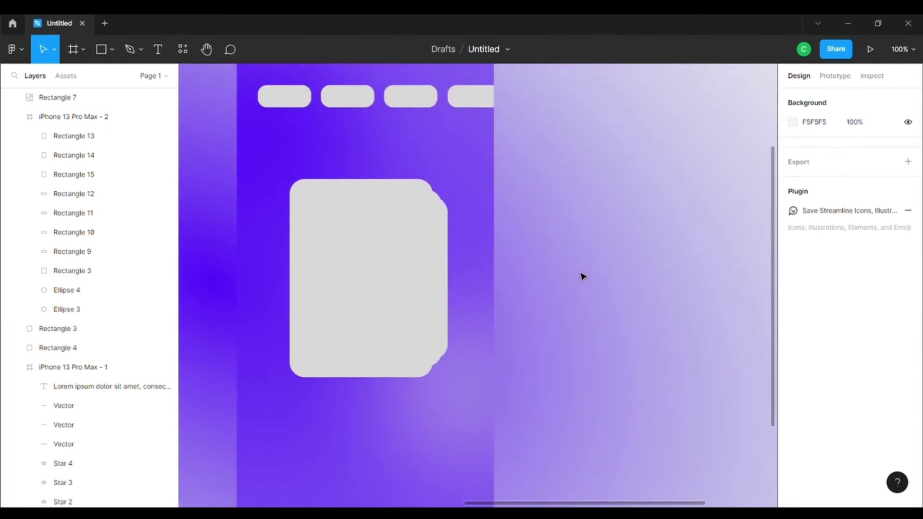
scroll(381, 159, up, 2)
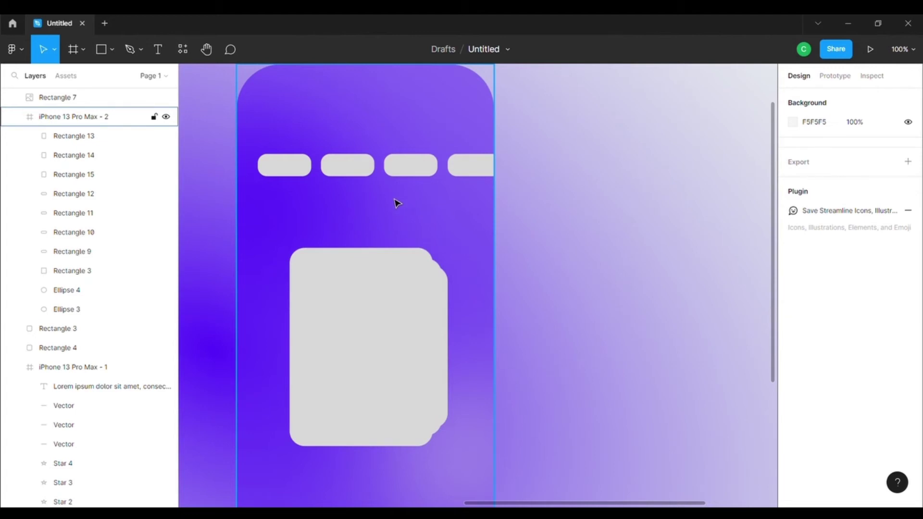
click(298, 174)
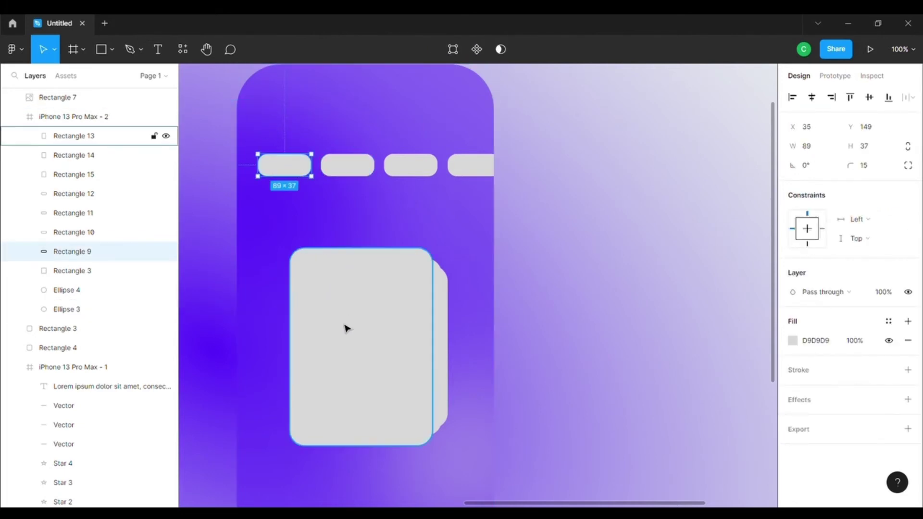
click(77, 136)
shift+click(92, 155)
shift+click(93, 175)
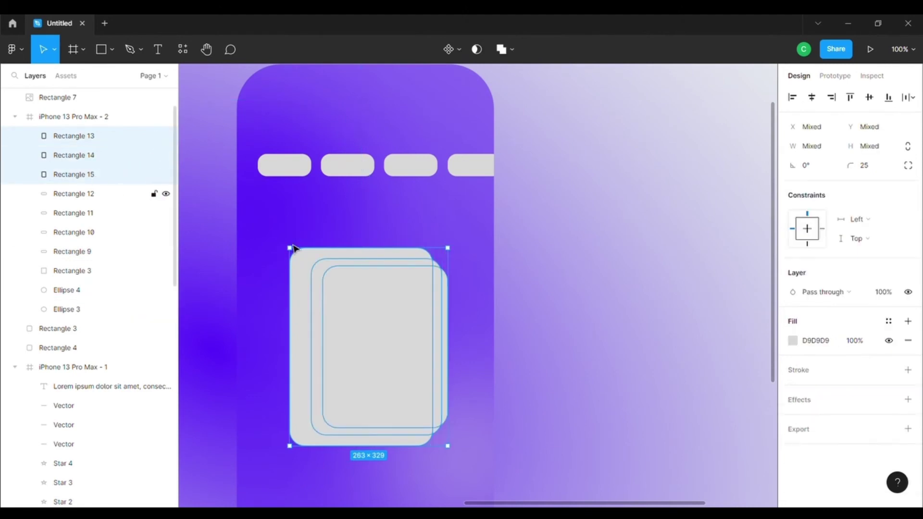
drag(367, 330, 366, 361)
scroll(455, 332, down, 3)
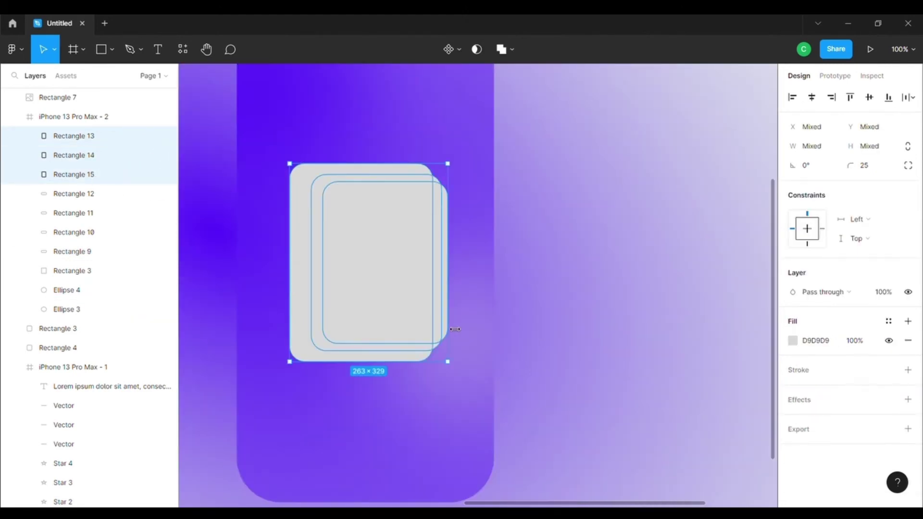
click(579, 250)
- Select Rectangles 9–12 and drag the pill row lower, just above the cards
scroll(579, 250, up, 2)
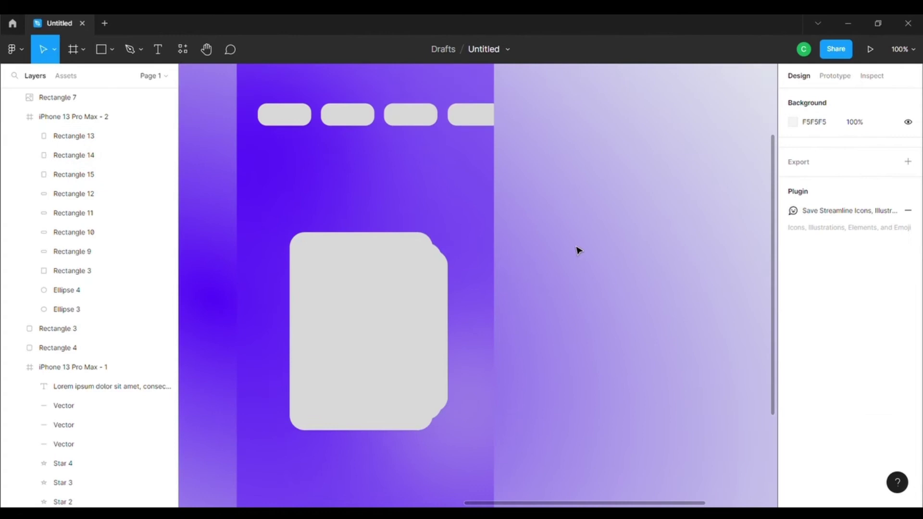
click(278, 124)
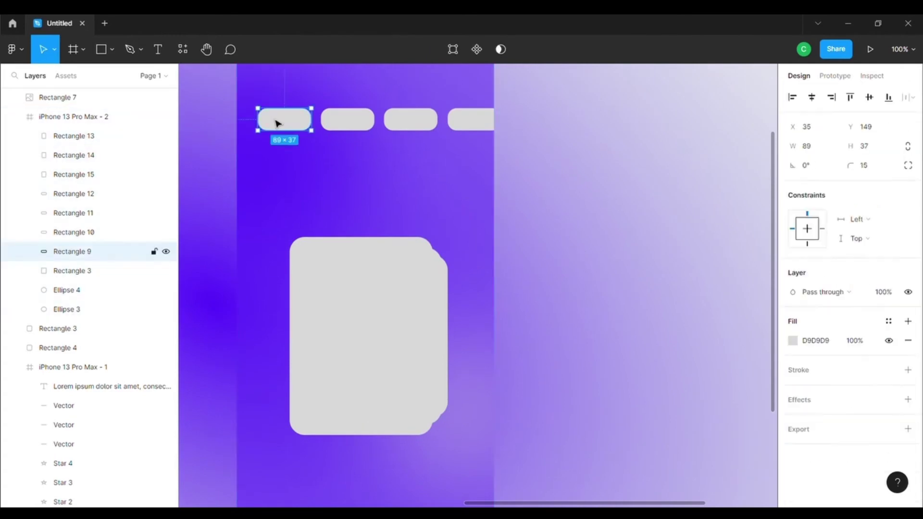
shift+click(103, 236)
shift+click(107, 193)
drag(385, 131, 385, 166)
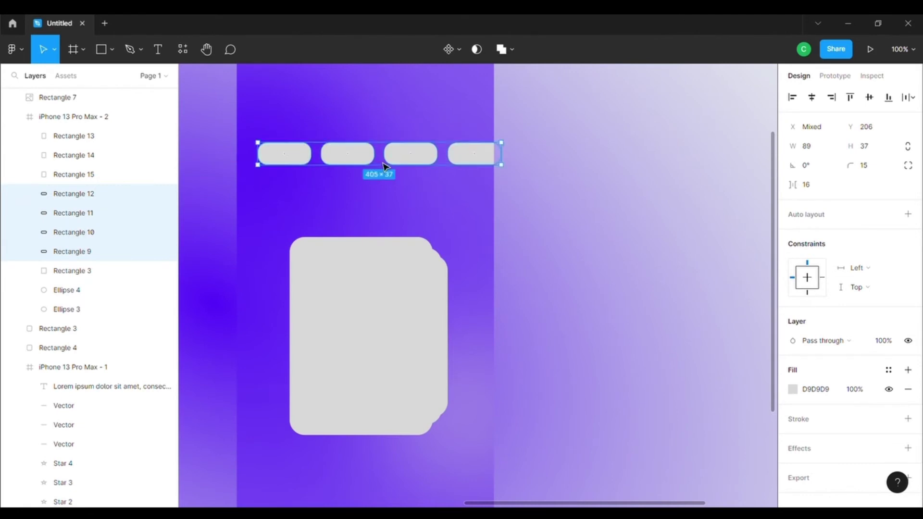
scroll(508, 159, up, 2)
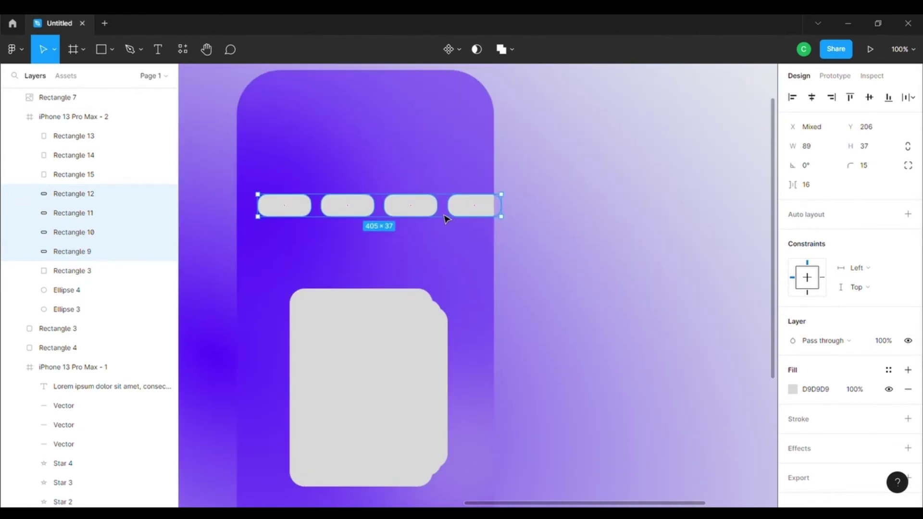
click(592, 178)
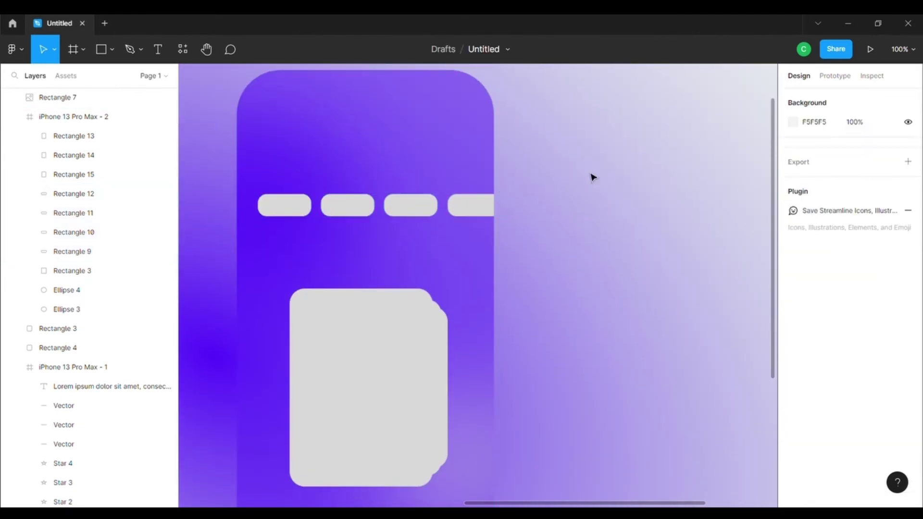
- Add a small 'Flavours' text near the top of the second screen and fit its box
click(158, 49)
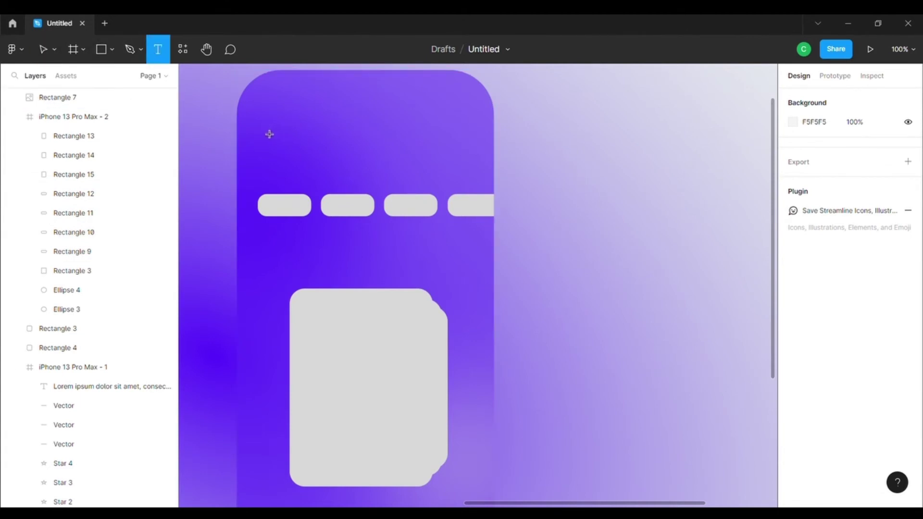
drag(274, 124, 339, 138)
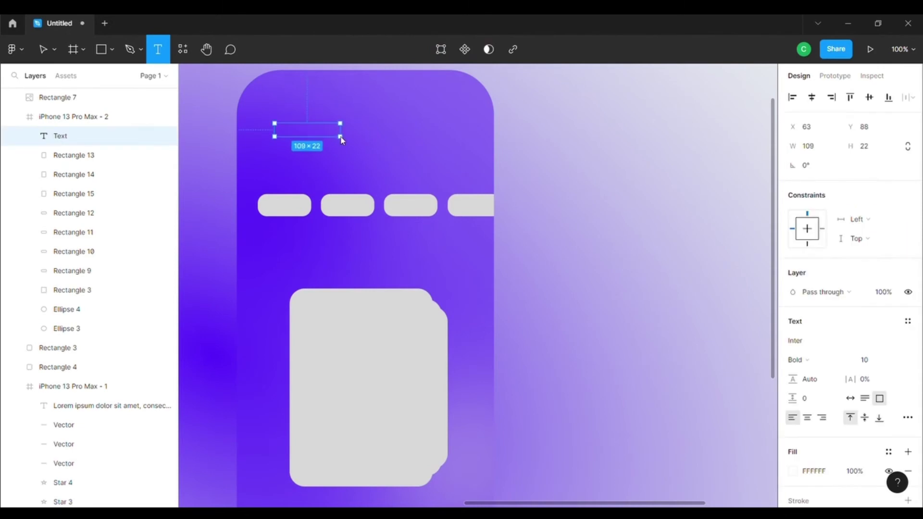
key(Escape)
double_click(298, 136)
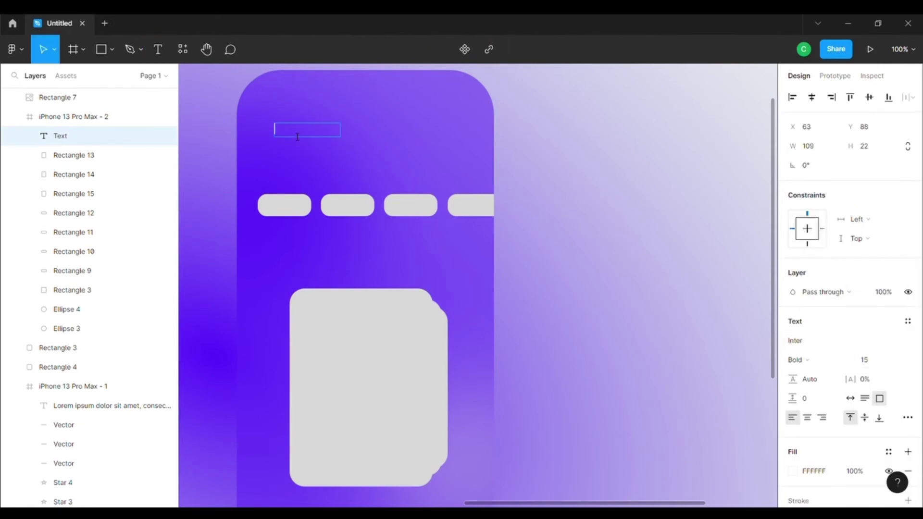
text(Flavours)
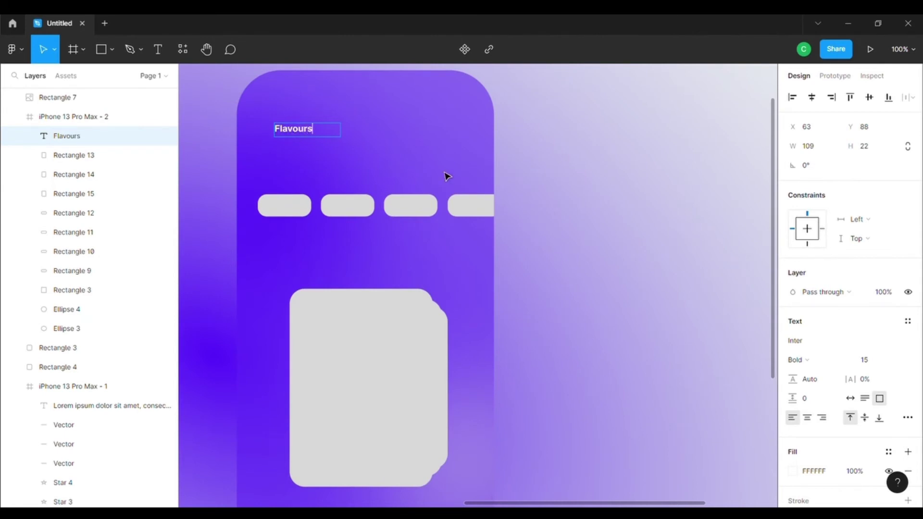
key(Escape)
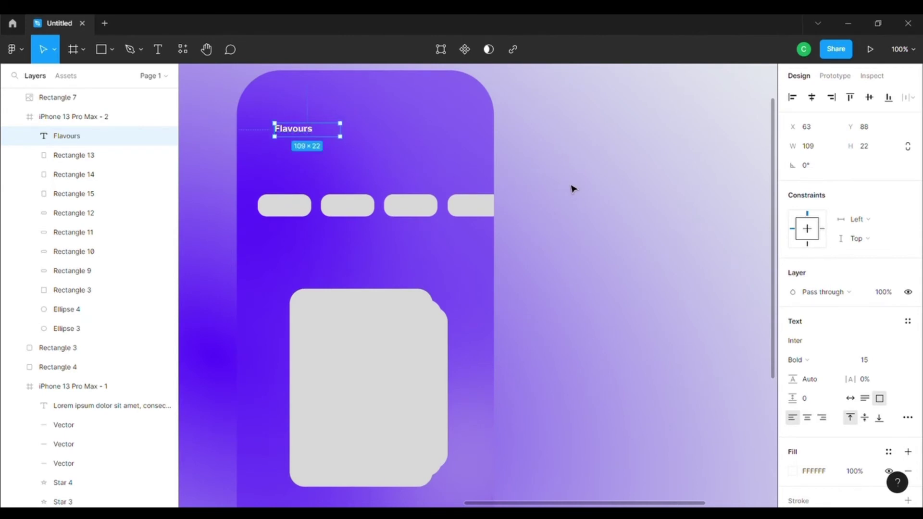
mouse_move(340, 129)
mouse_down()
mouse_move(302, 134)
mouse_move(307, 171)
mouse_up()
- Duplicate the Flavours text below as a size 24 title, widened onto one line
key(ctrl+d)
click(881, 362)
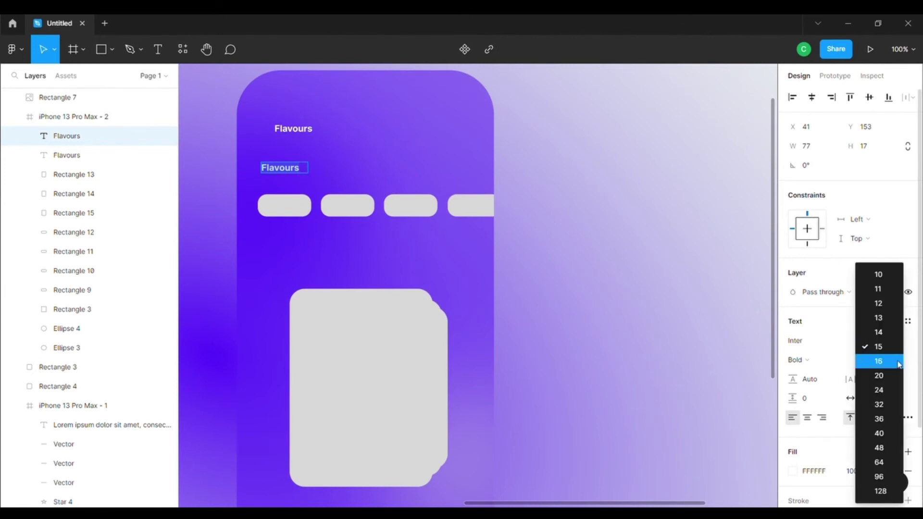
click(880, 405)
double_click(302, 176)
key(Escape)
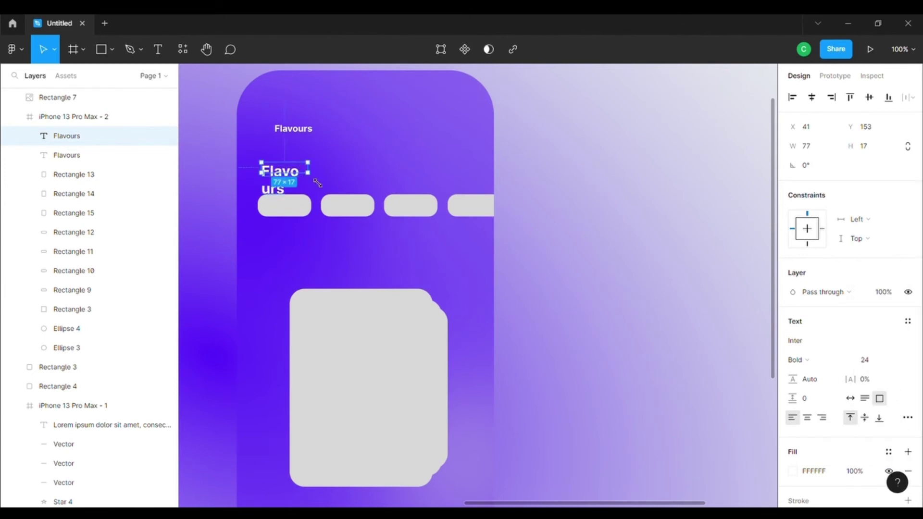
mouse_move(308, 173)
mouse_down()
mouse_move(334, 179)
mouse_move(306, 179)
mouse_up()
click(305, 179)
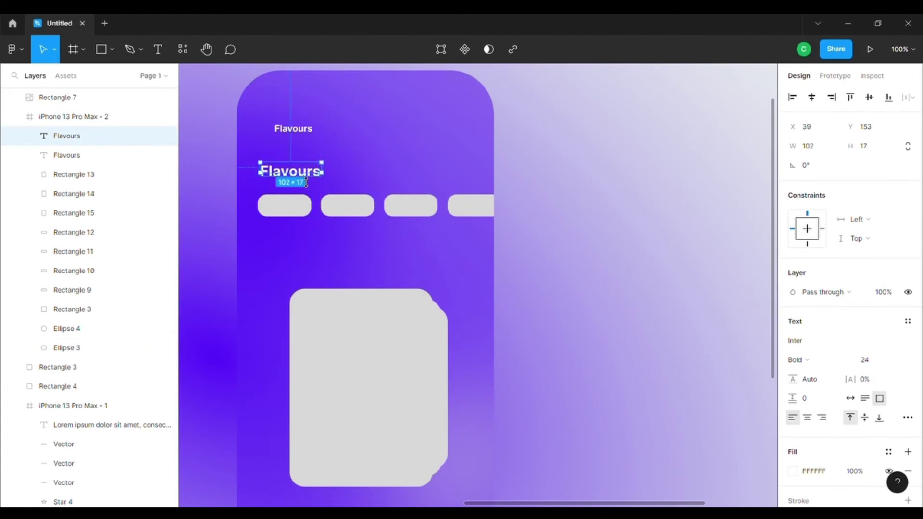
- Insert a left arrow icon beside the small Flavours header
click(680, 188)
key(ctrl+v)
mouse_move(486, 292)
mouse_down()
mouse_move(256, 138)
mouse_move(264, 151)
mouse_up()
- Nudge the back arrow slightly left beside the header
click(375, 154)
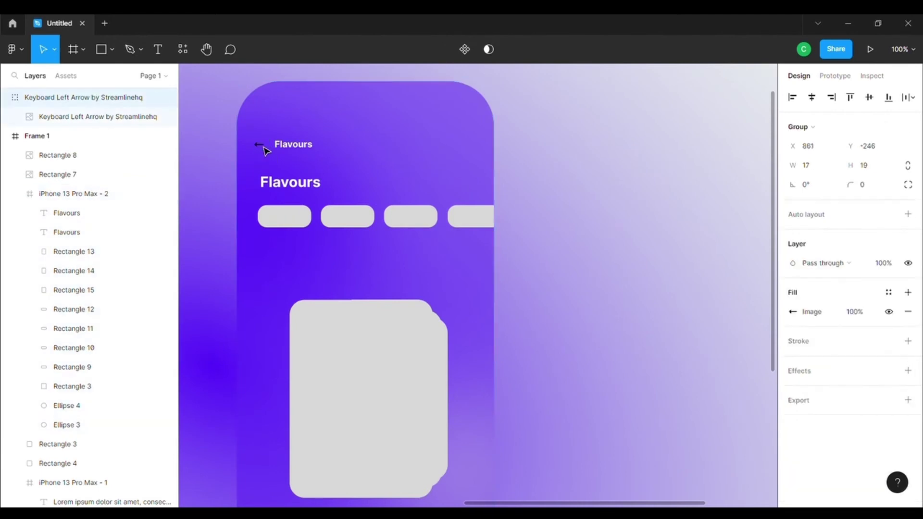
click(268, 151)
click(375, 165)
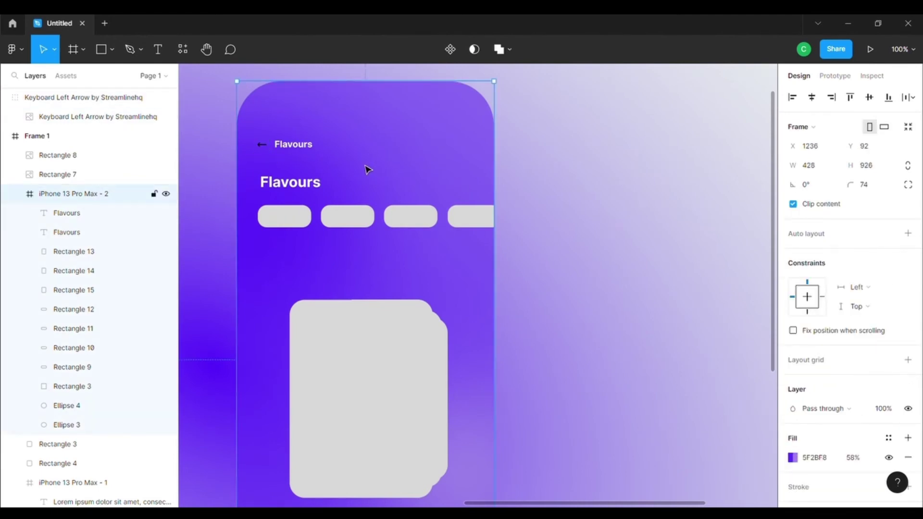
click(582, 181)
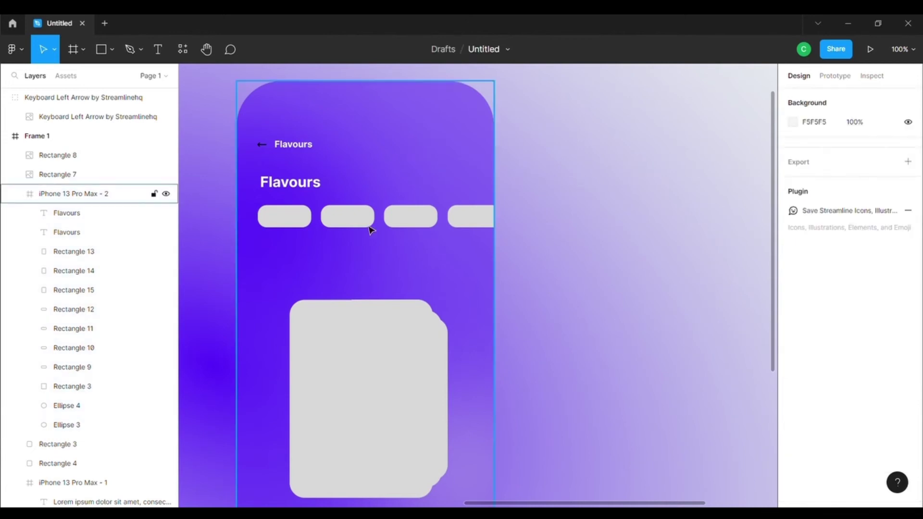
- Fill the first flavour pill white (FFFFFF)
click(296, 221)
click(792, 340)
text(FFFFFF)
key(Return)
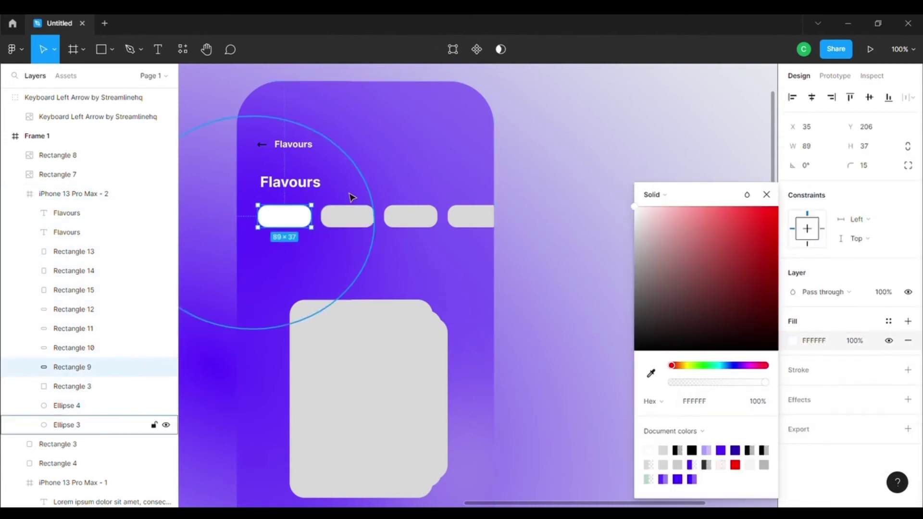
click(513, 198)
- Duplicate the Flavours title to its right and retype the copy as 'Cake Design'
click(306, 191)
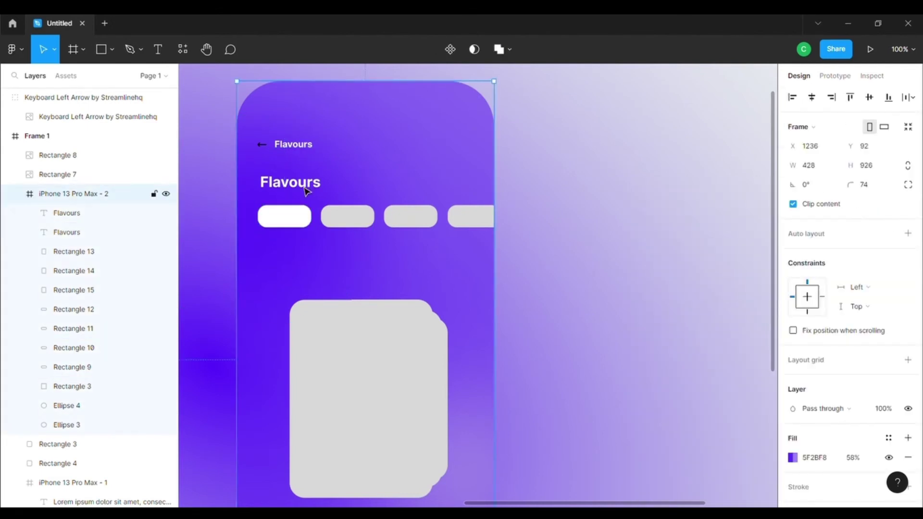
click(306, 190)
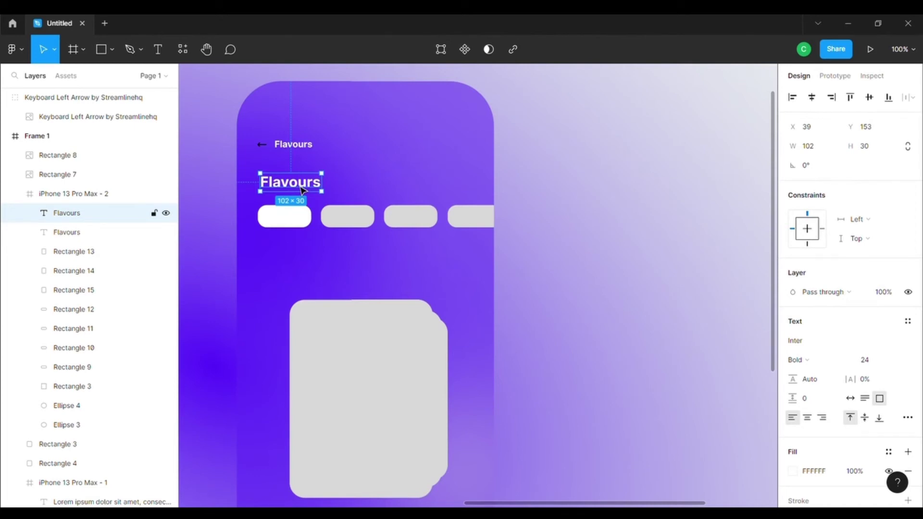
key(ctrl+d)
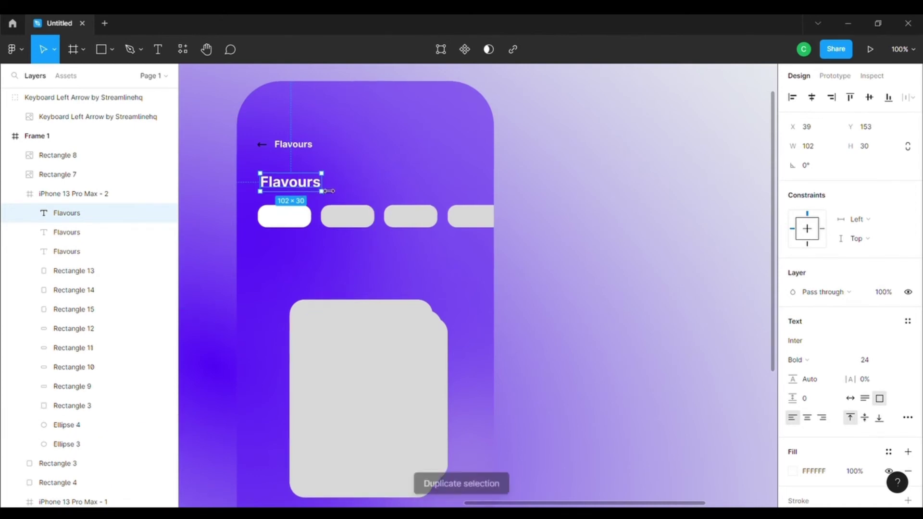
drag(318, 190, 386, 190)
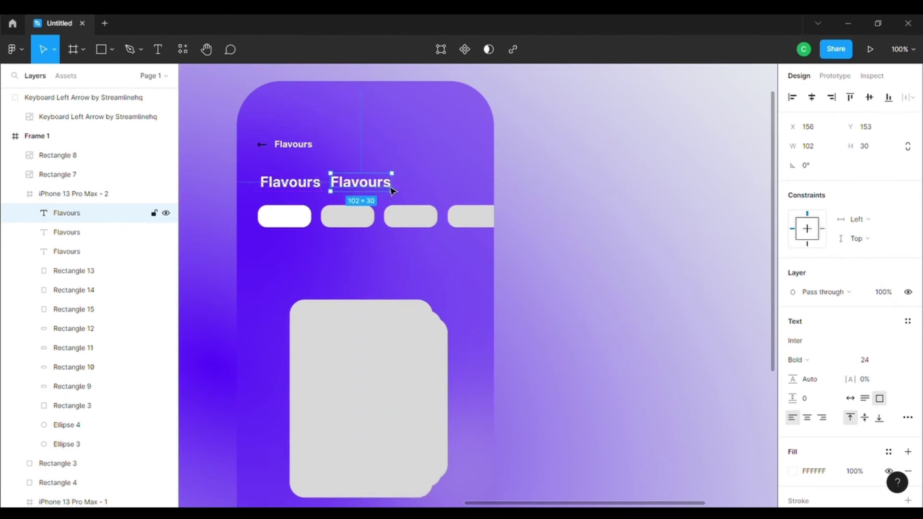
double_click(391, 189)
key(BackSpace)
text(C)
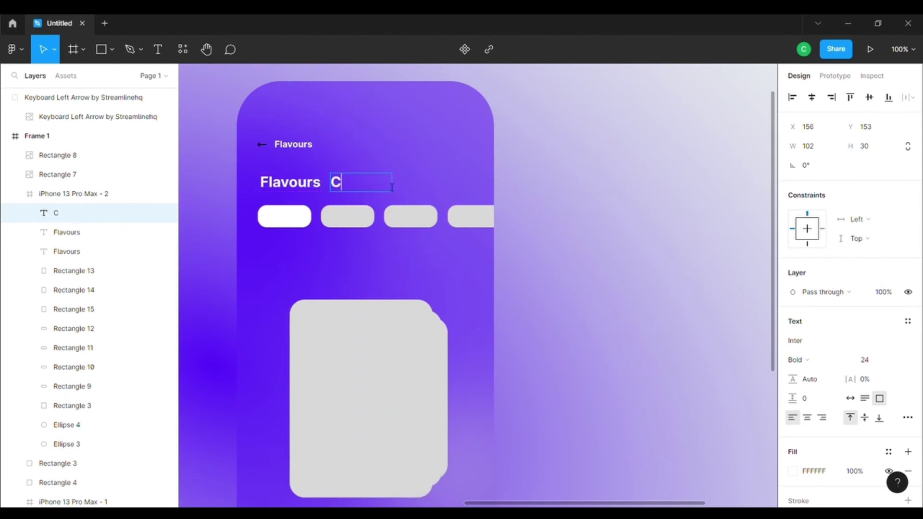
text(ake Design)
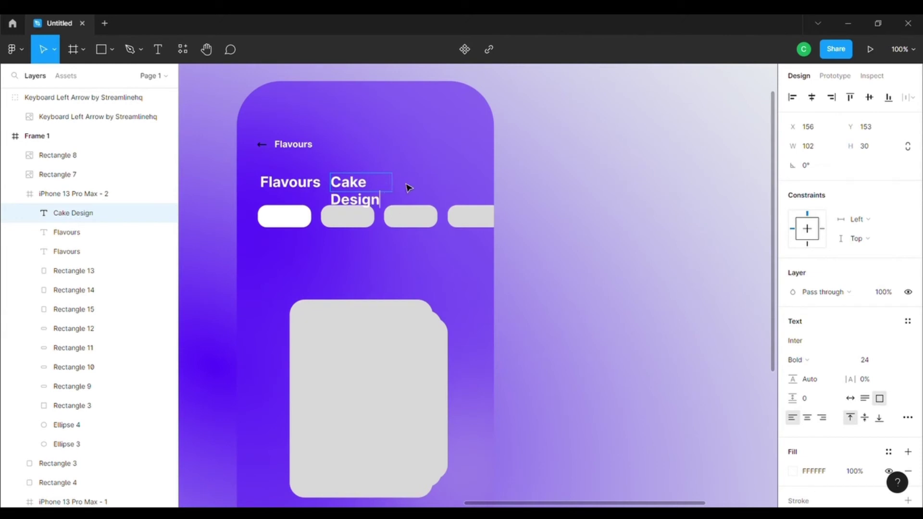
- Set Cake Design to size 20 and position it on one line
key(ctrl+shift+Left)
key(ctrl+shift+Left)
click(886, 362)
click(875, 347)
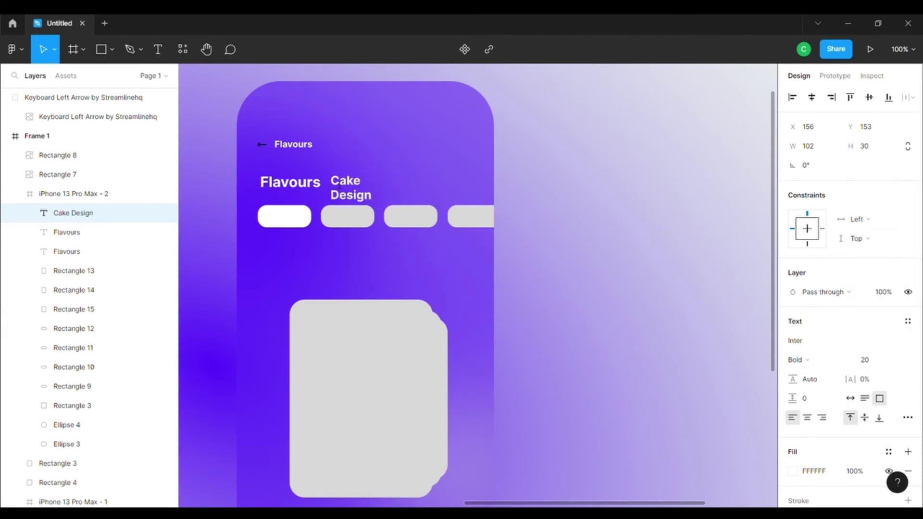
drag(392, 192, 417, 192)
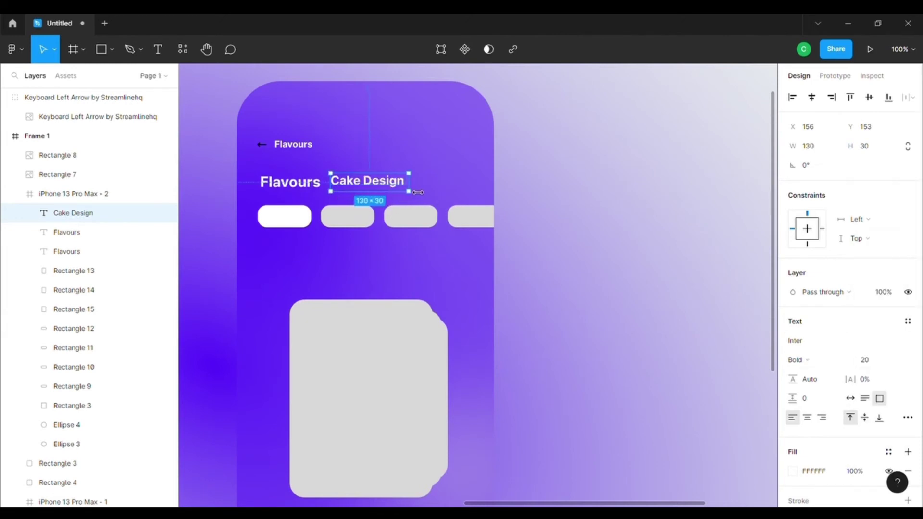
key(Right)
key(Right)
key(Right)
key(Down)
key(Down)
key(Down)
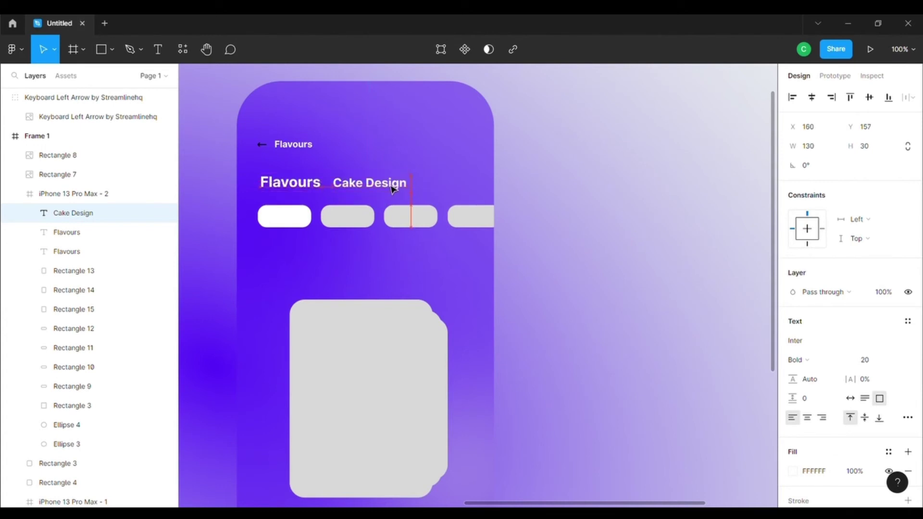
key(Up)
key(Up)
key(Up)
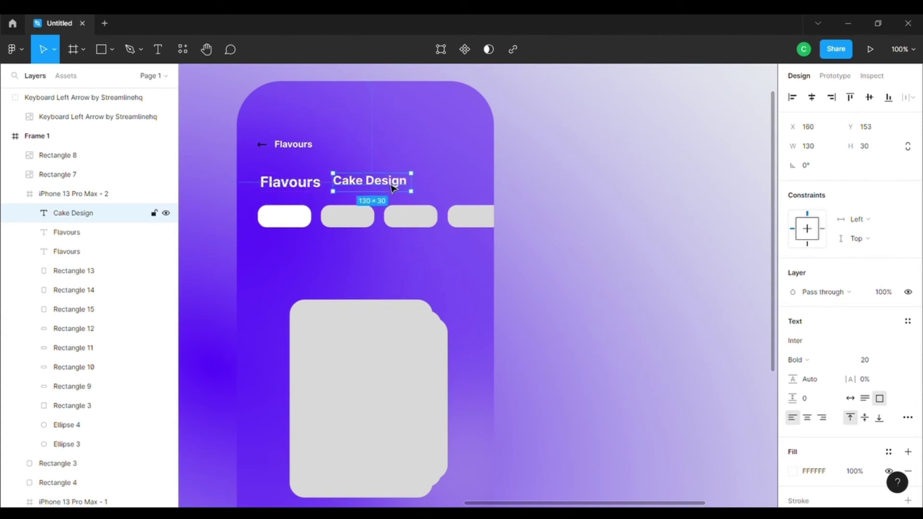
- Colour the Cake Design text light grey DDDDDD
double_click(393, 186)
click(792, 471)
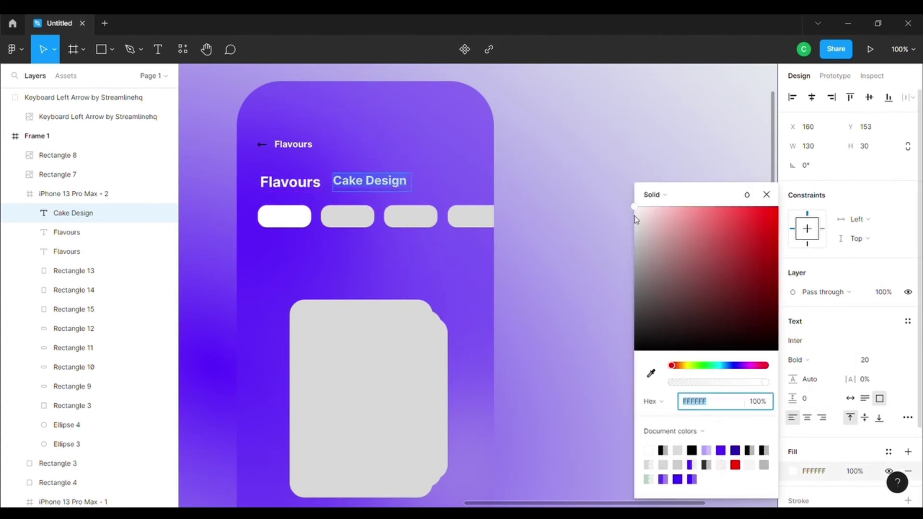
text(DDDDDD)
key(Return)
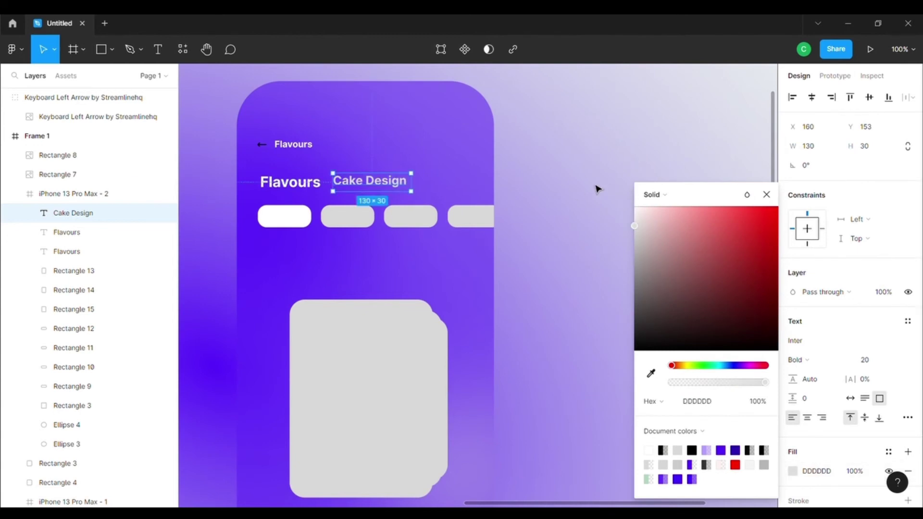
click(597, 188)
click(405, 191)
- Duplicate Cake Design to its right and change the copy to 'Order'
key(ctrl+d)
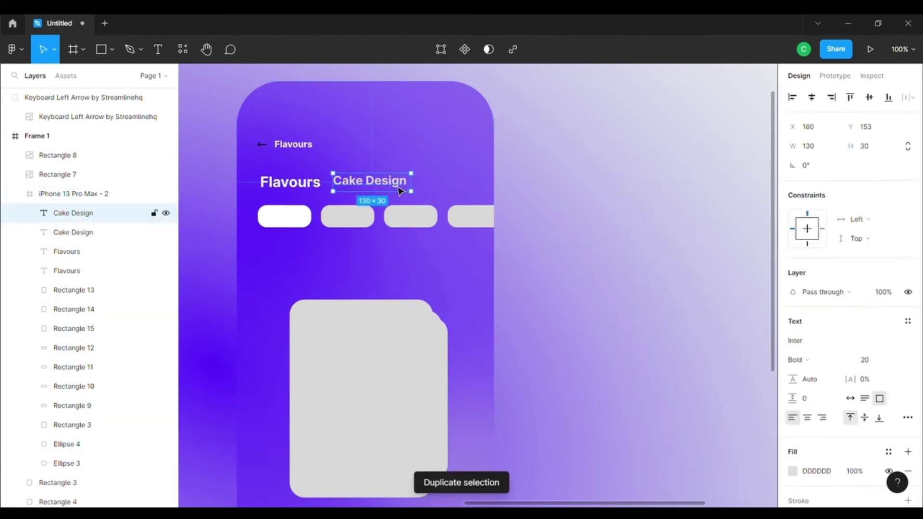
drag(405, 192, 485, 185)
key(BackSpace)
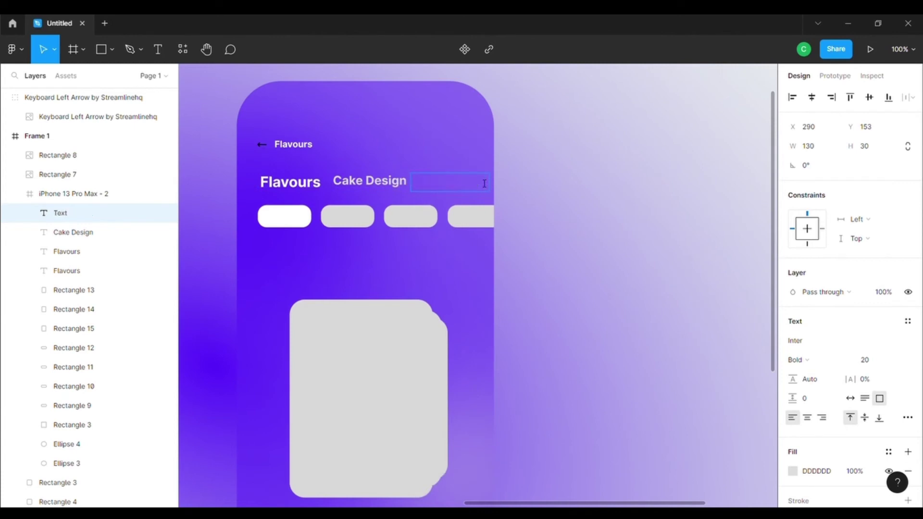
text(Order)
key(Escape)
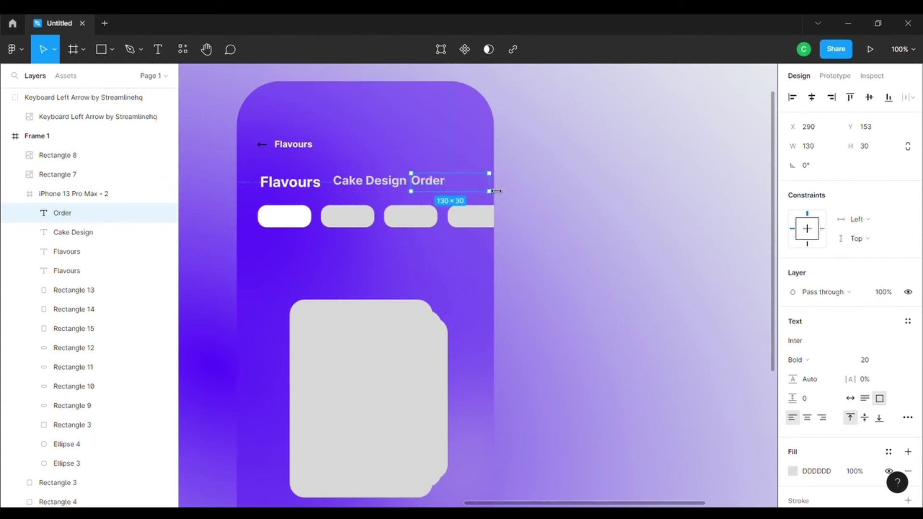
click(577, 185)
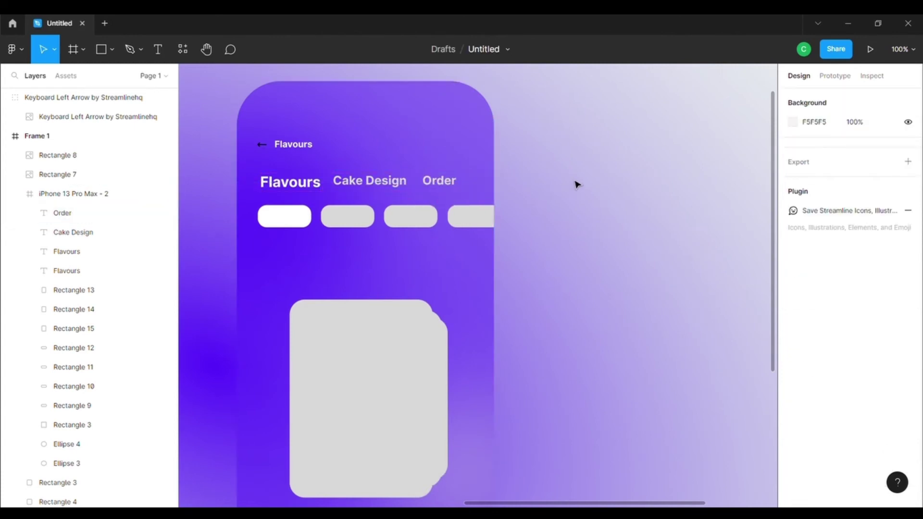
- Set Cake Design and Order to size 16 and line them up side by side
click(397, 185)
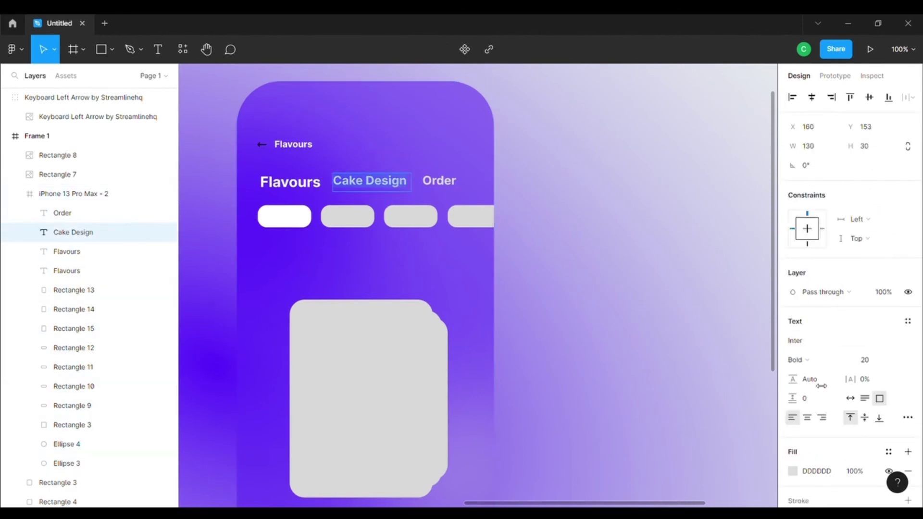
click(895, 363)
click(889, 345)
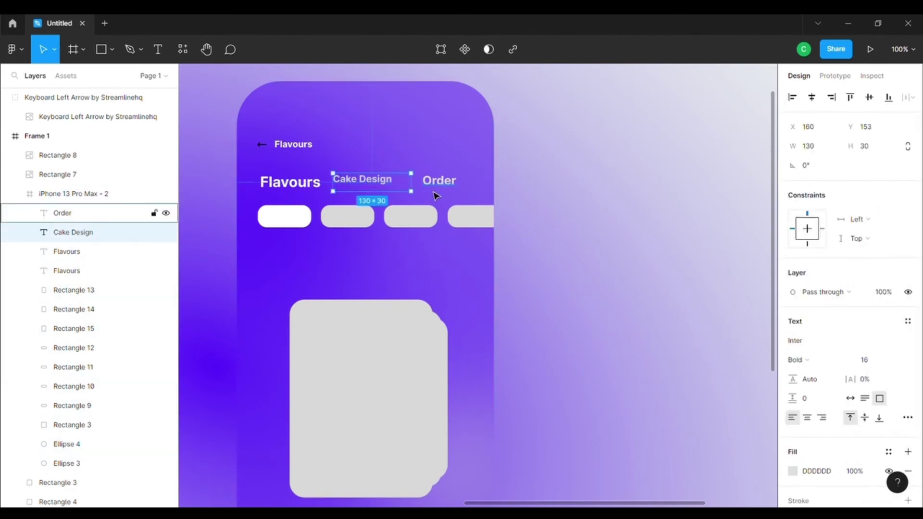
drag(407, 199, 413, 204)
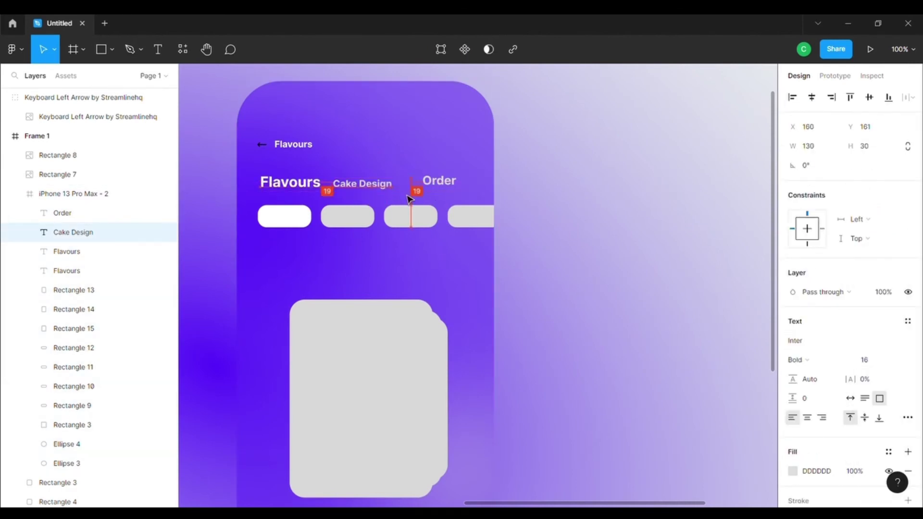
click(447, 182)
click(893, 360)
click(885, 345)
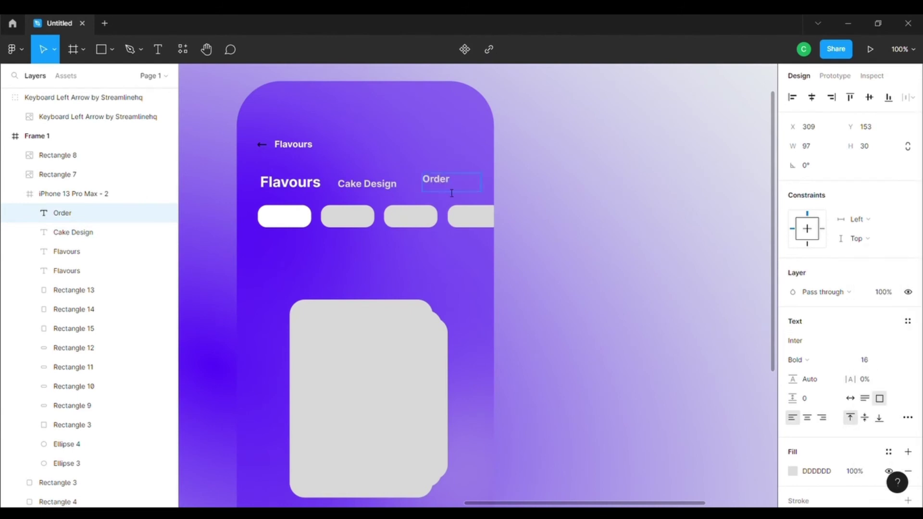
key(Escape)
drag(432, 178, 434, 183)
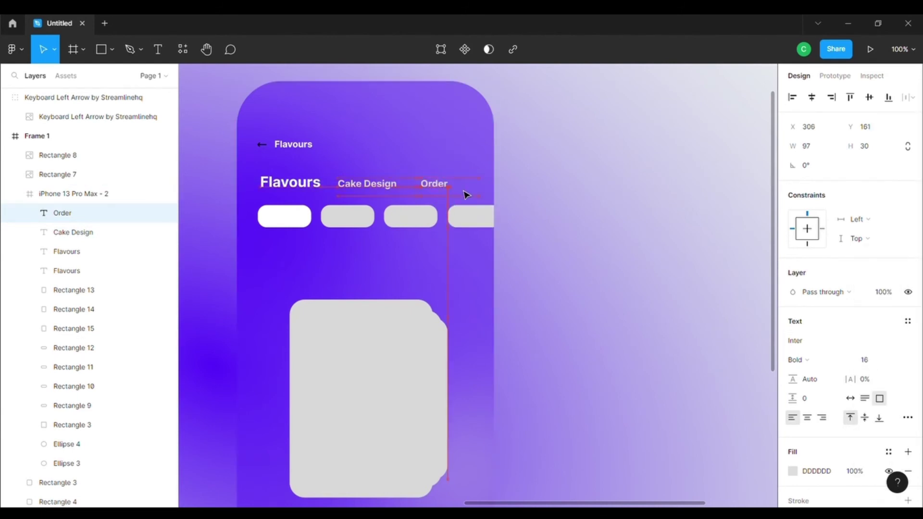
click(590, 218)
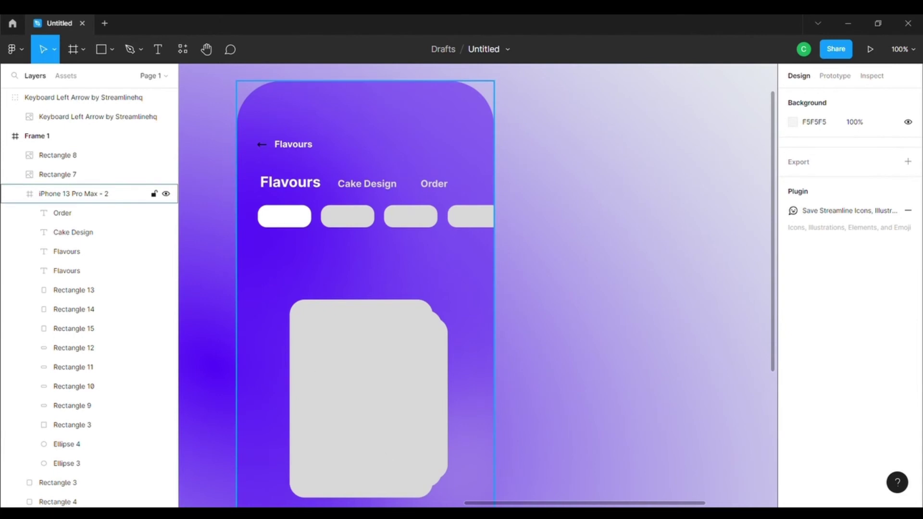
- Copy the magnifier search icon from the home screen
scroll(365, 288, left, 10)
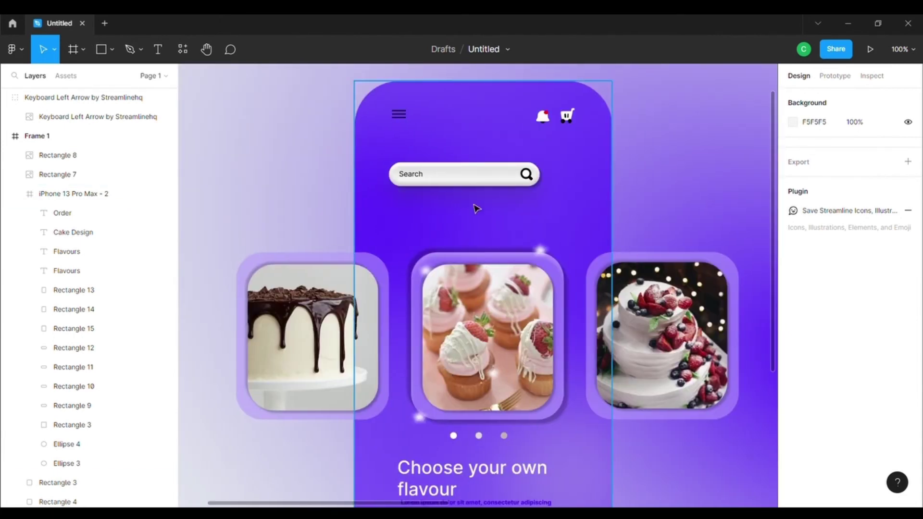
double_click(532, 181)
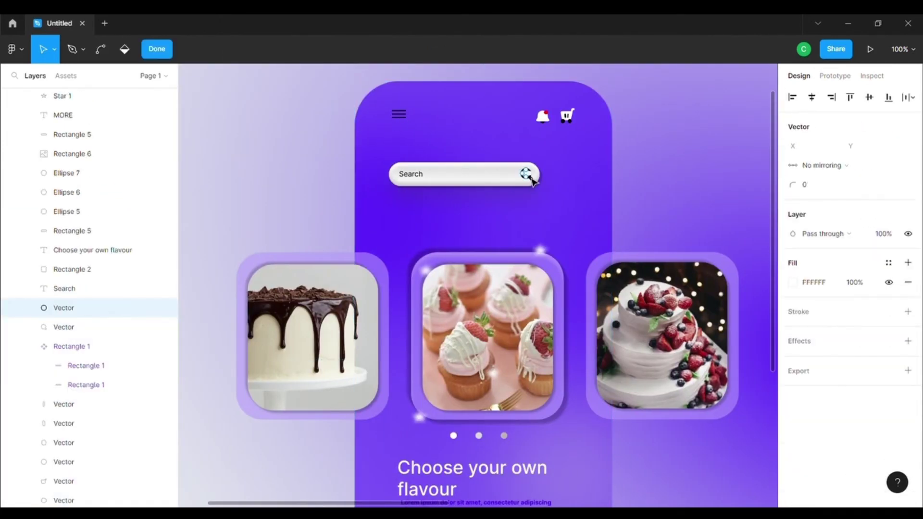
shift+click(88, 327)
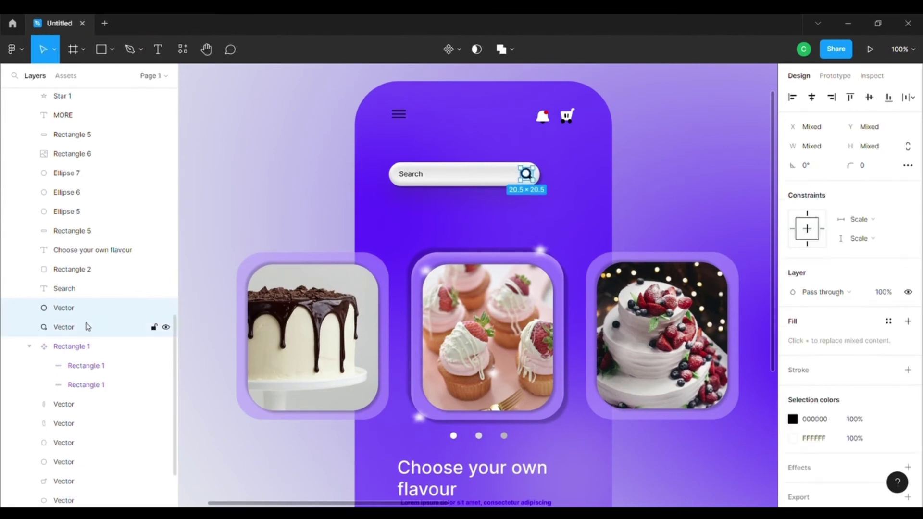
right_click(86, 321)
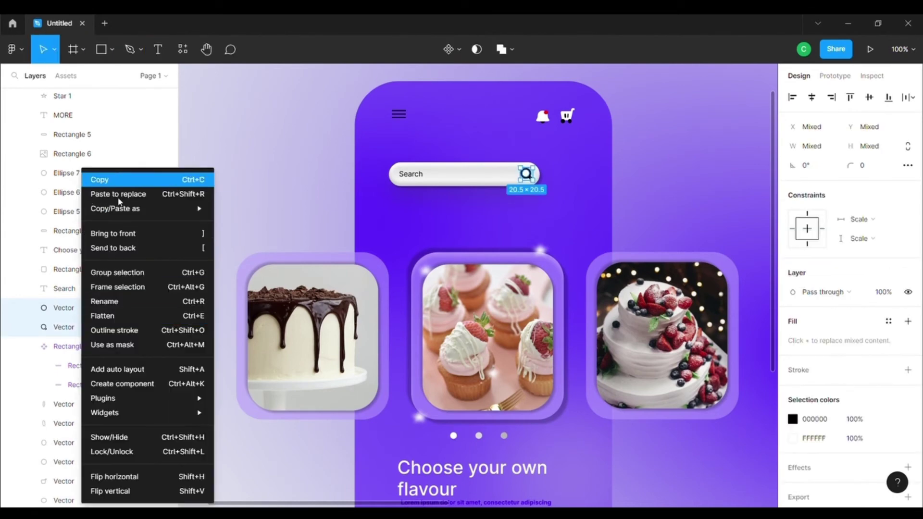
click(99, 179)
- Paste the search icon into the Flavours screen and move it to the top right
scroll(383, 251, right, 10)
click(286, 159)
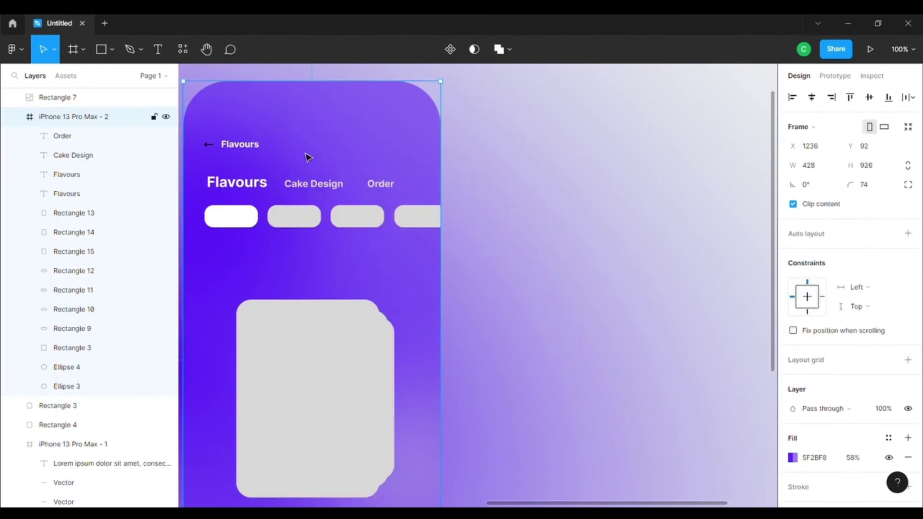
key(ctrl+v)
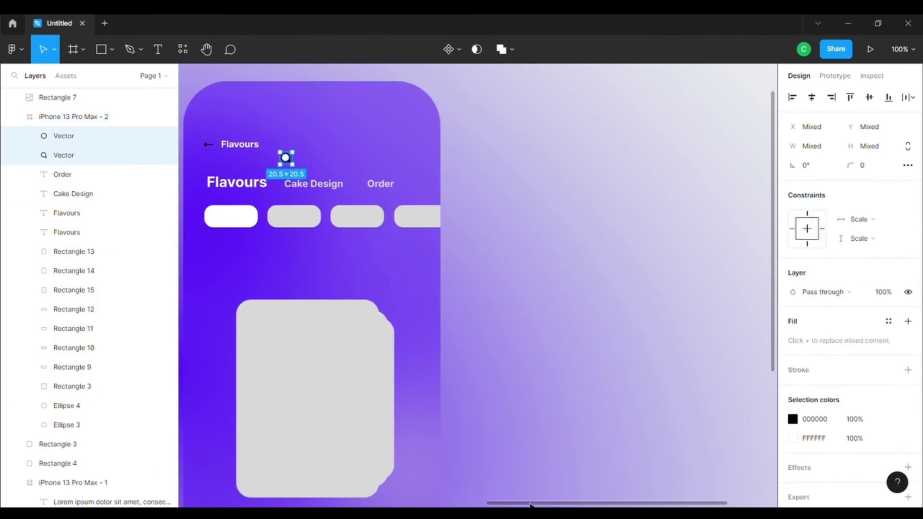
scroll(489, 480, left, 3)
scroll(488, 480, left, 1)
drag(364, 157, 486, 146)
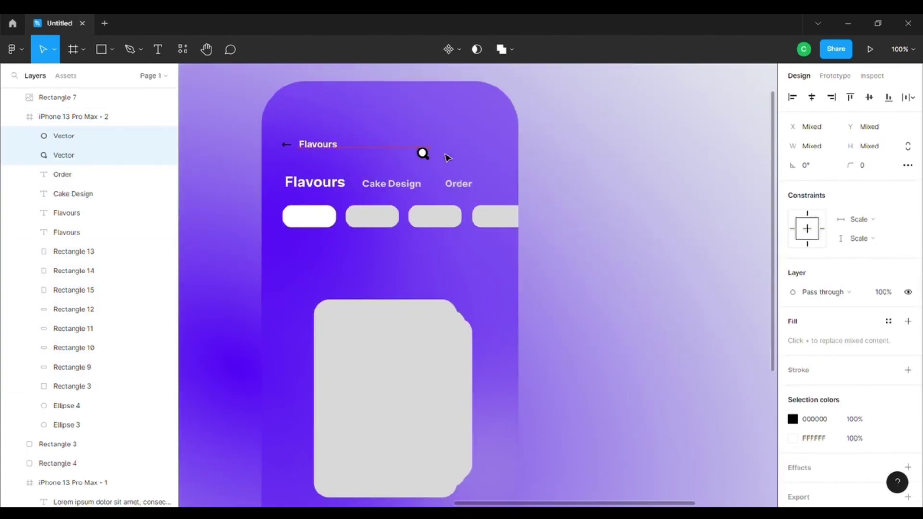
click(615, 197)
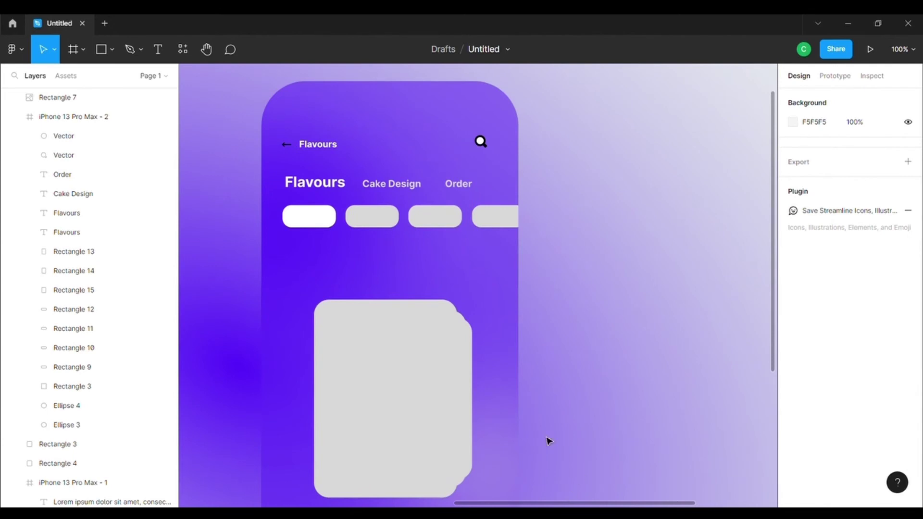
scroll(430, 275, down, 2)
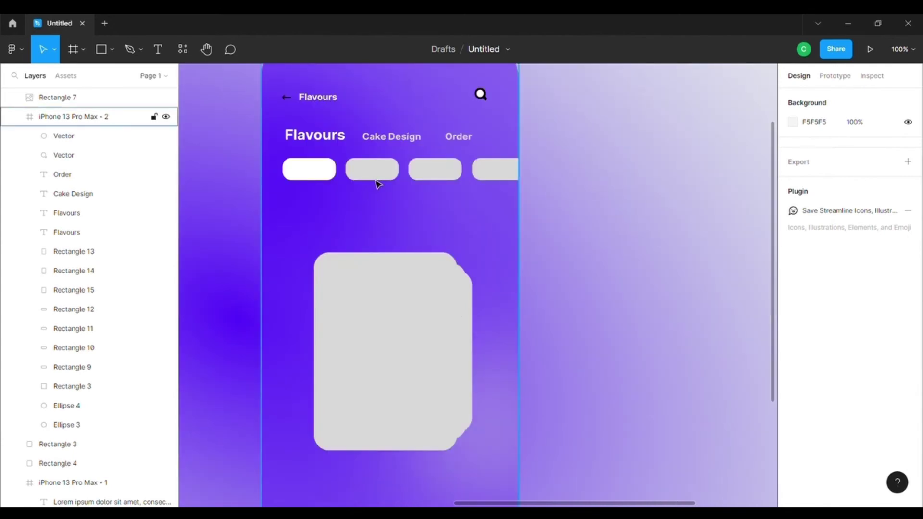
- Fill the second, third and fourth flavour pills white
click(390, 189)
click(373, 168)
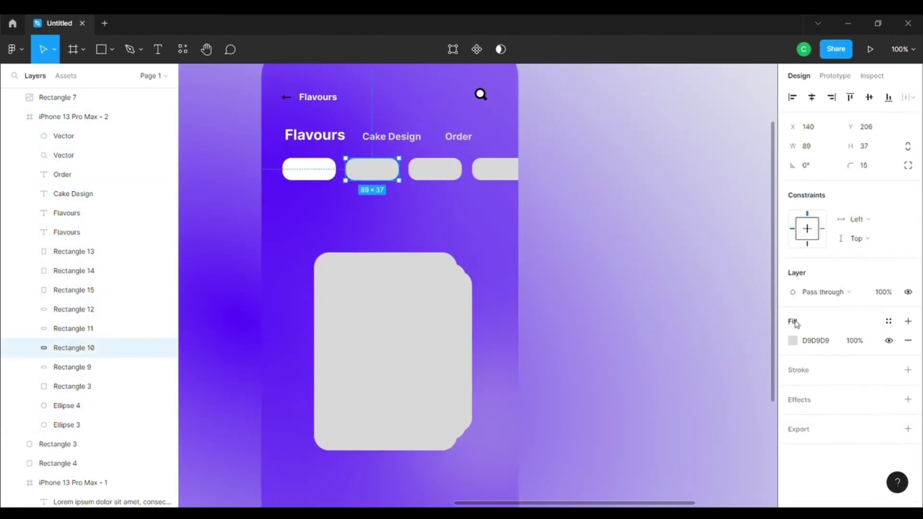
click(792, 340)
click(654, 457)
click(439, 173)
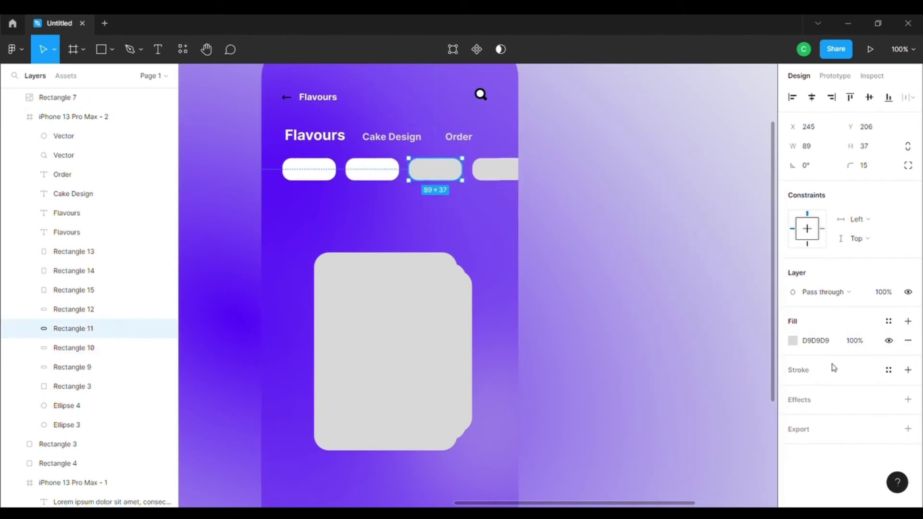
click(792, 342)
click(654, 459)
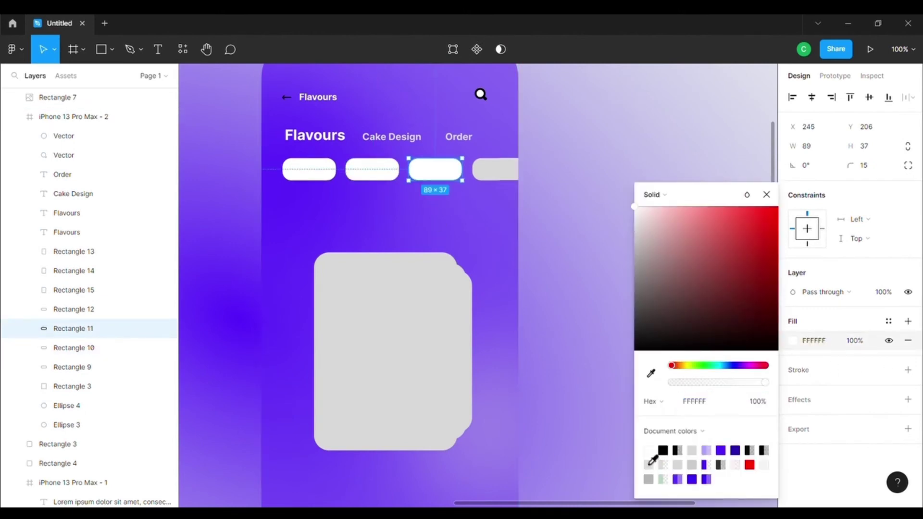
click(495, 169)
click(793, 340)
click(652, 460)
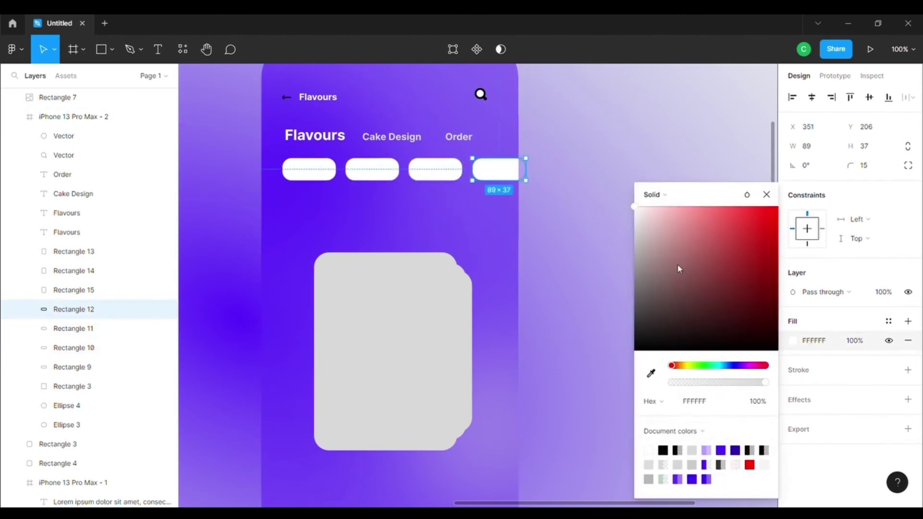
click(766, 195)
- Fill the front cake card white
click(383, 371)
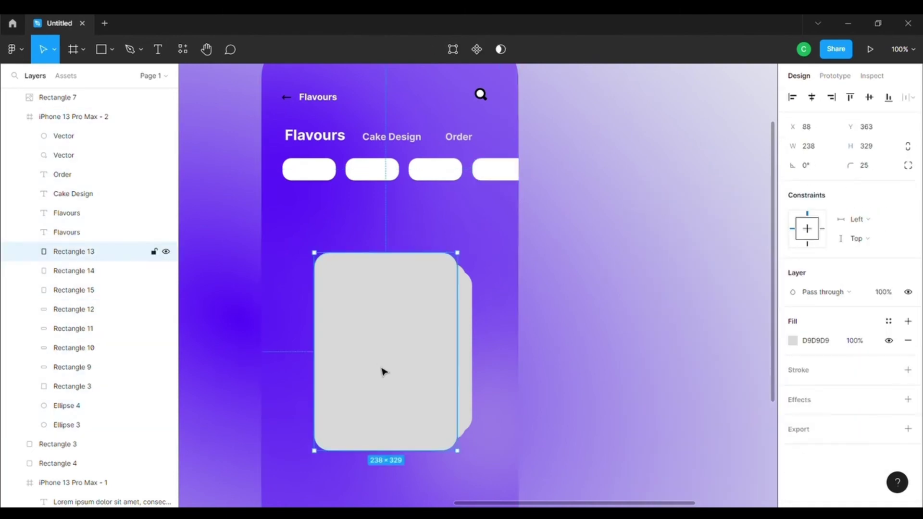
click(792, 340)
click(653, 462)
click(766, 194)
click(652, 360)
scroll(653, 360, down, 4)
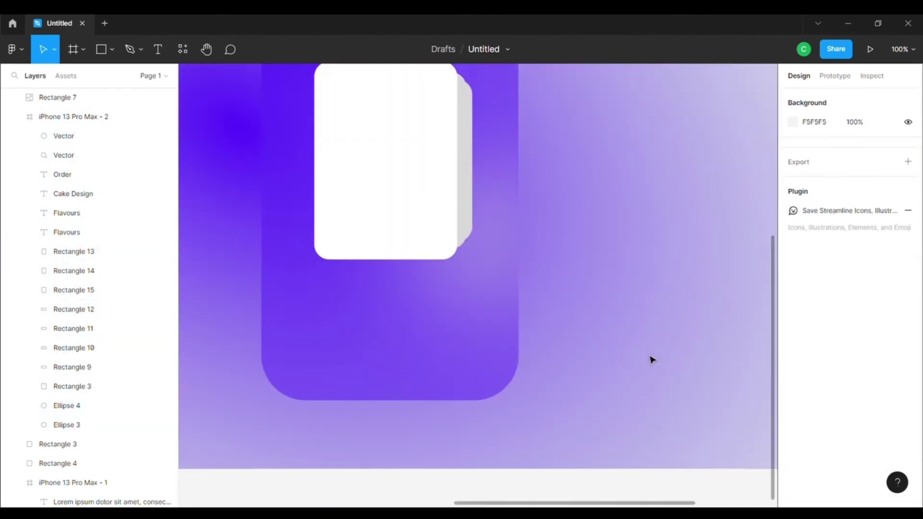
scroll(652, 360, up, 3)
scroll(652, 360, down, 2)
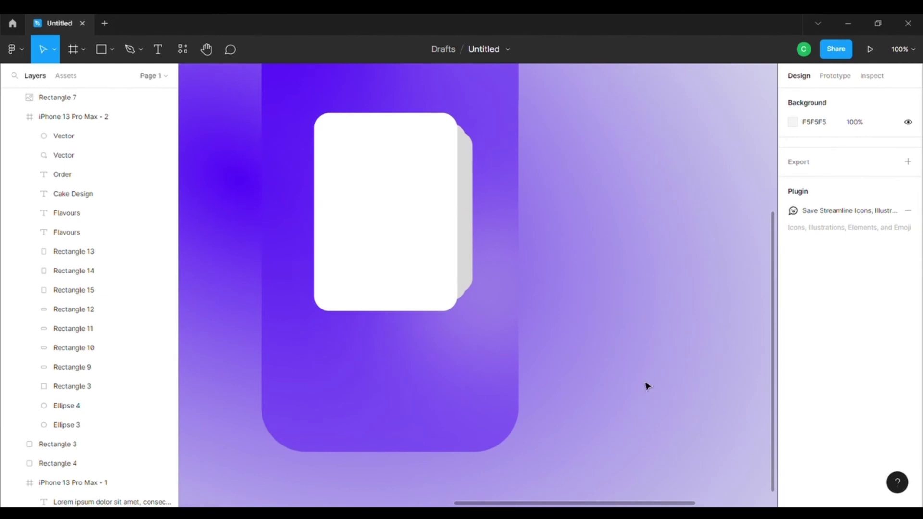
scroll(648, 386, up, 2)
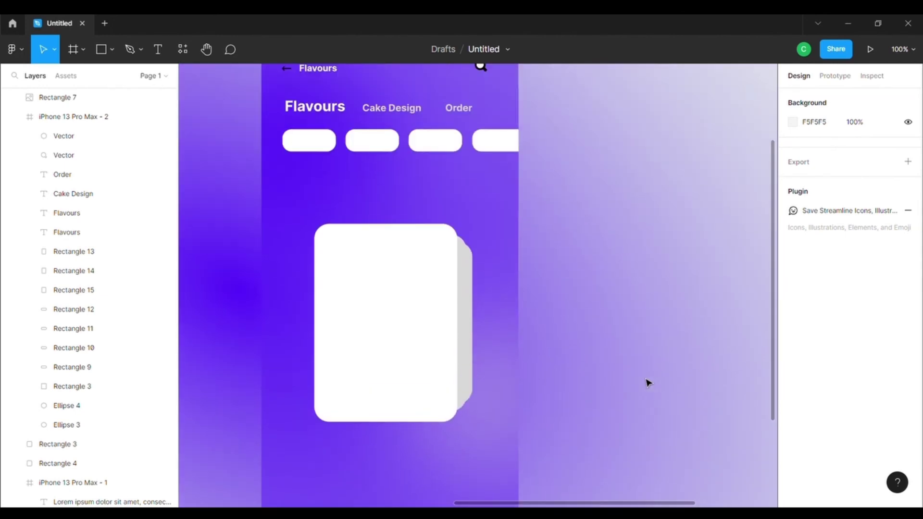
- Draw a text box and fill it with Lorem ipsum placeholder words via the plugin
click(164, 50)
drag(286, 168, 481, 188)
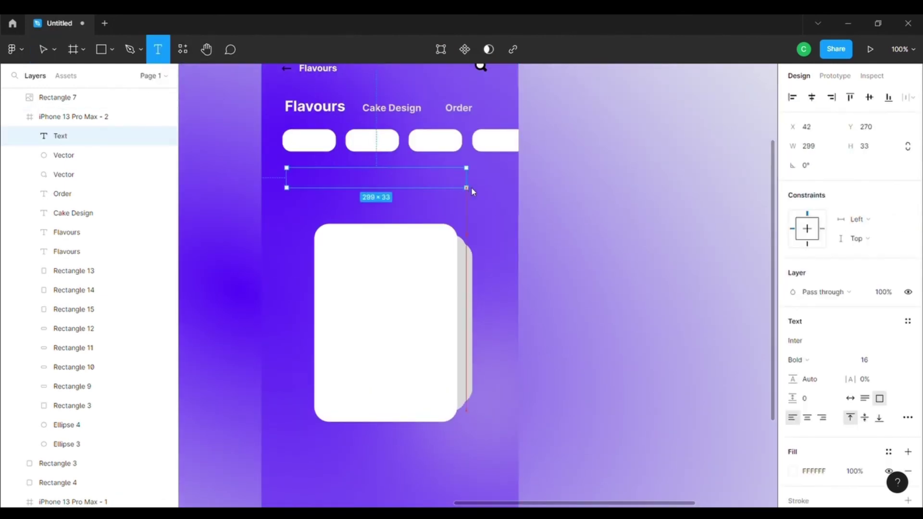
click(182, 53)
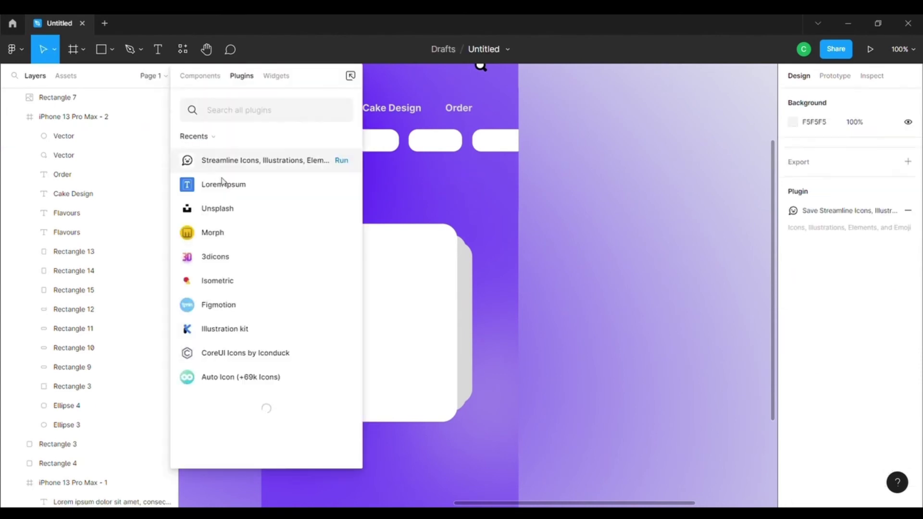
click(341, 185)
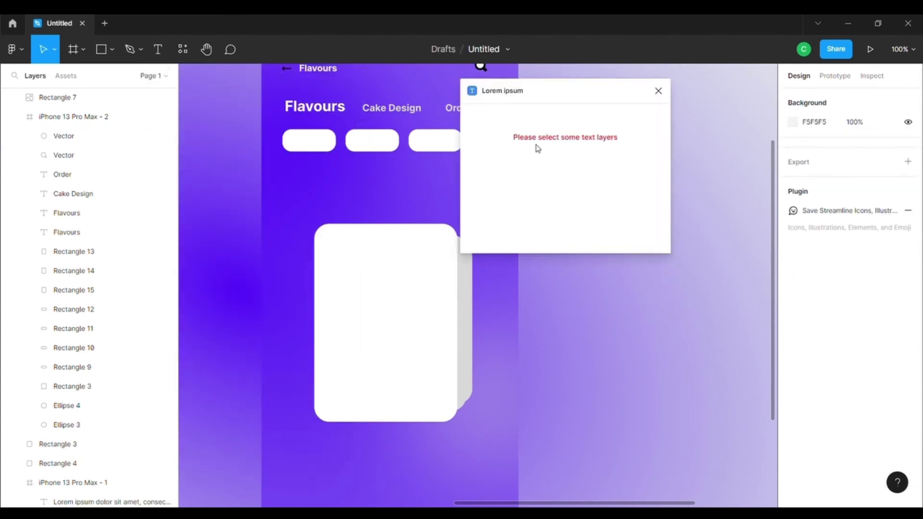
click(163, 54)
drag(286, 163, 446, 199)
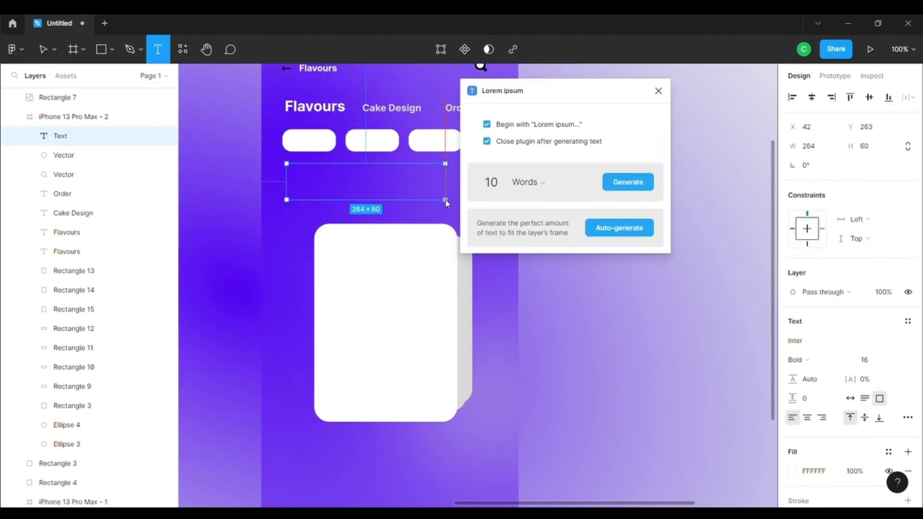
click(617, 186)
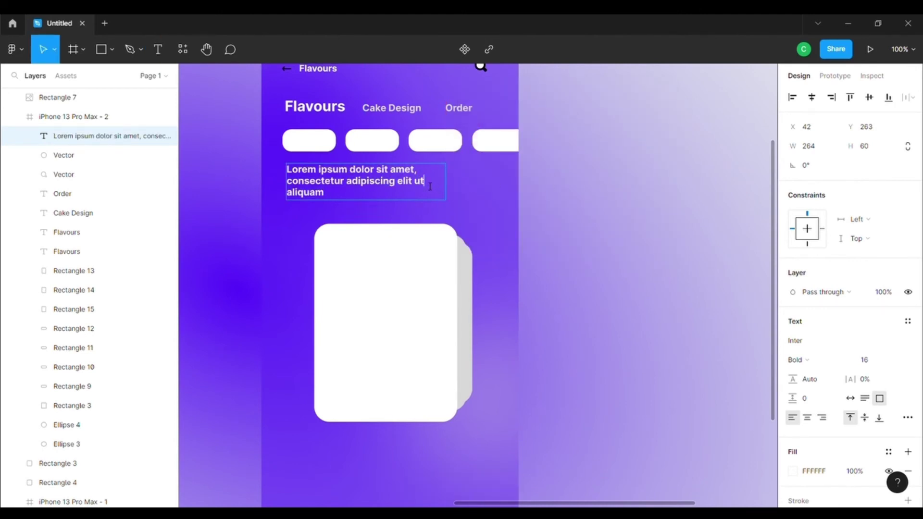
- Set the placeholder text to size 14 and move it below the white card
click(896, 361)
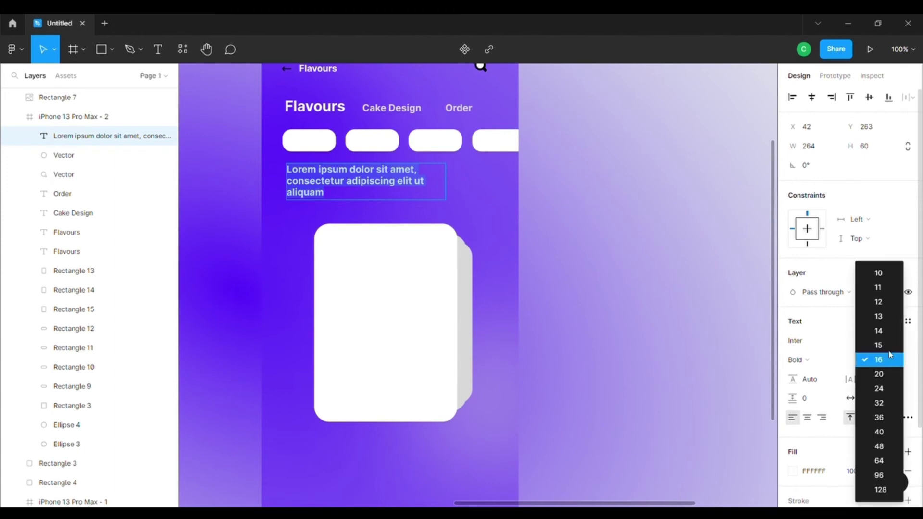
click(888, 344)
click(895, 362)
click(889, 332)
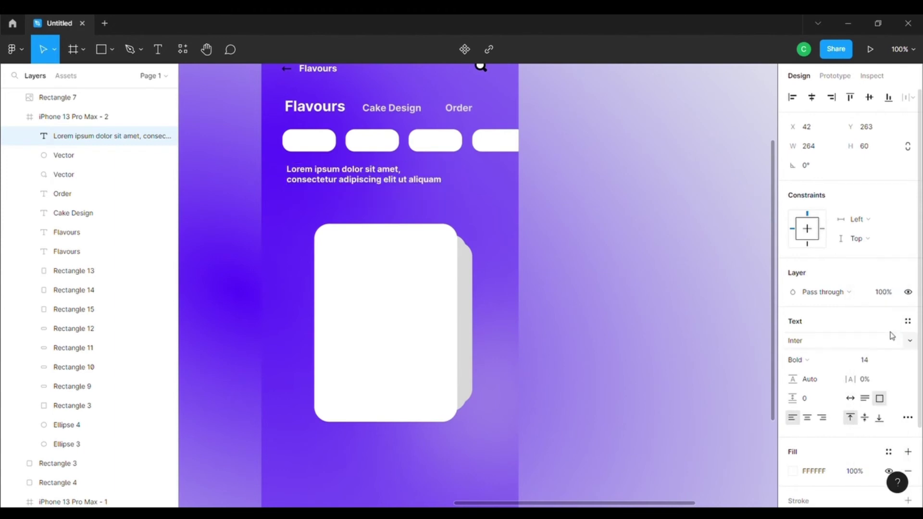
mouse_move(426, 197)
mouse_down()
mouse_move(424, 445)
mouse_move(416, 373)
mouse_up()
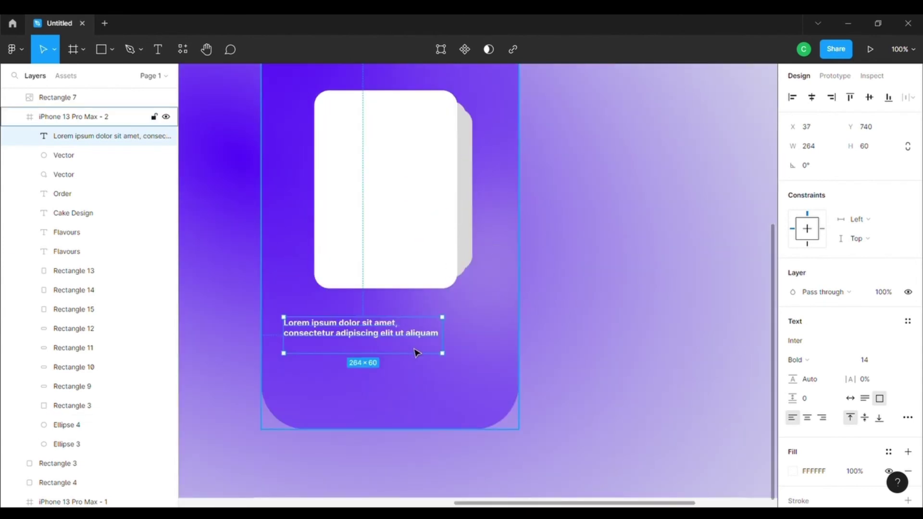
click(707, 200)
- Move the Lorem ipsum text lower, near the bottom of the Flavours screen
scroll(557, 239, up, 4)
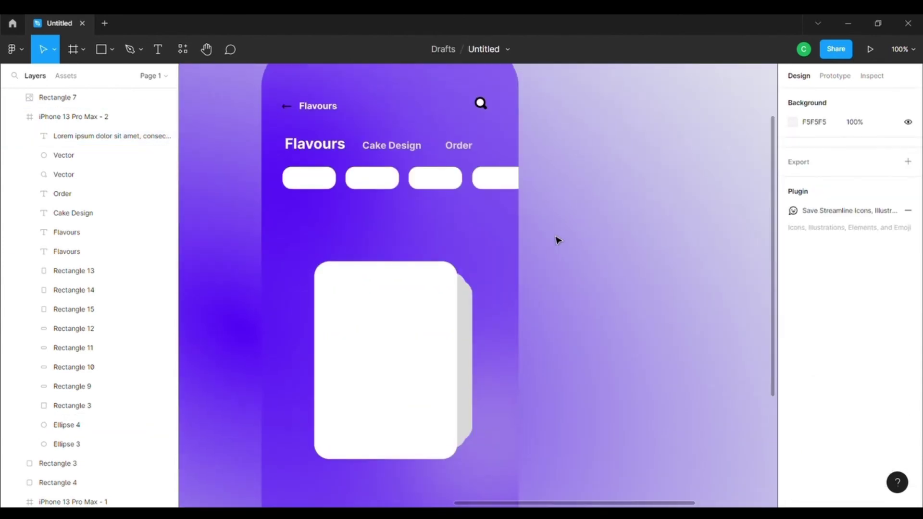
scroll(559, 236, down, 2)
scroll(514, 241, up, 1)
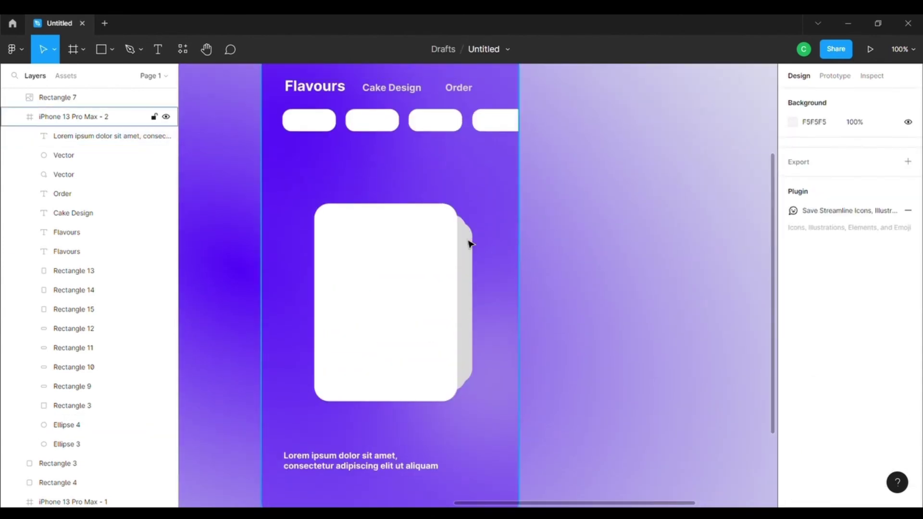
click(397, 297)
click(363, 461)
drag(365, 472, 366, 485)
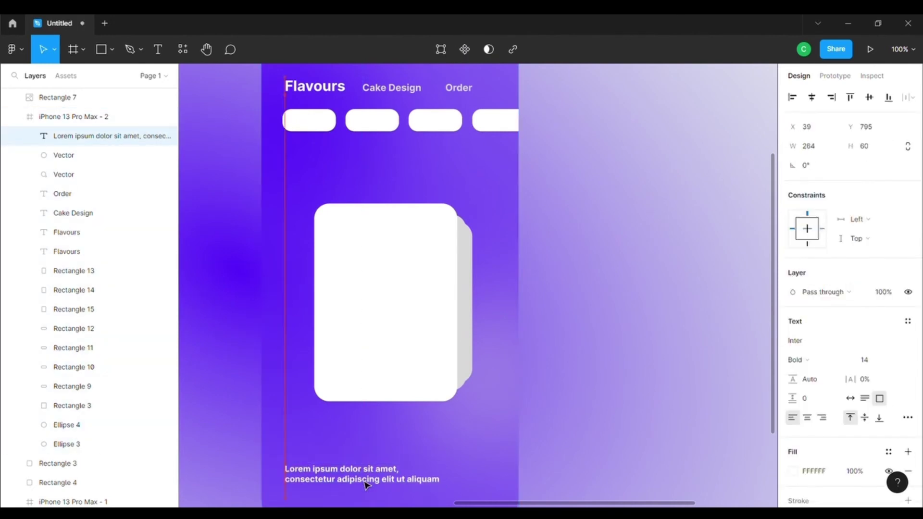
click(655, 280)
- Select and copy the three carousel dots (Ellipse 5, 6, 7) from the home screen
scroll(325, 480, left, 10)
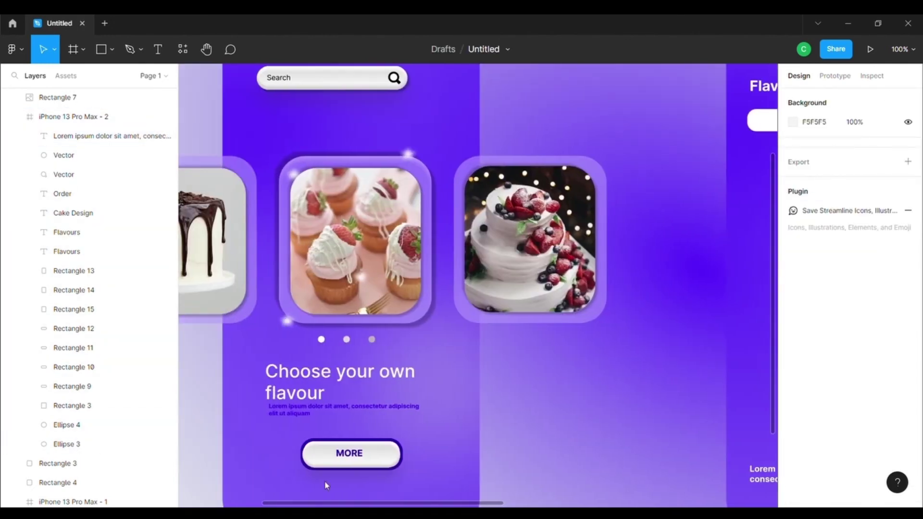
click(328, 339)
double_click(327, 339)
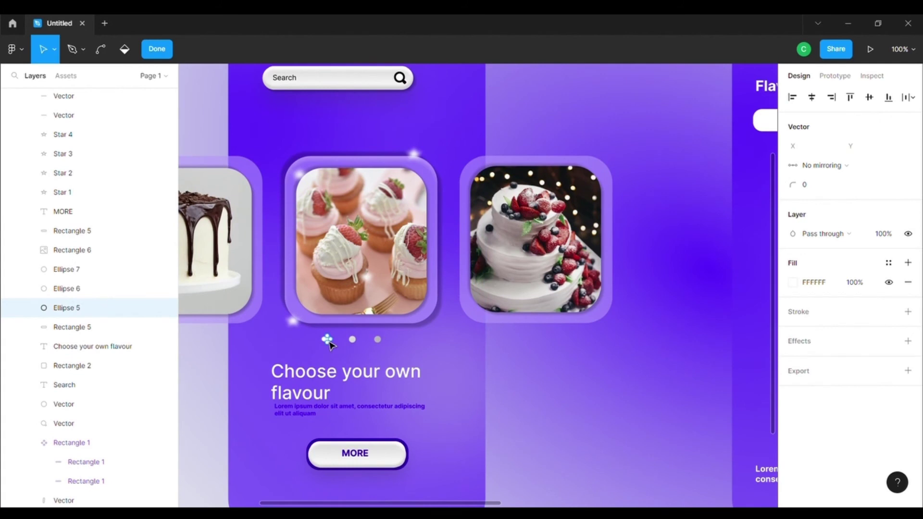
right_click(329, 342)
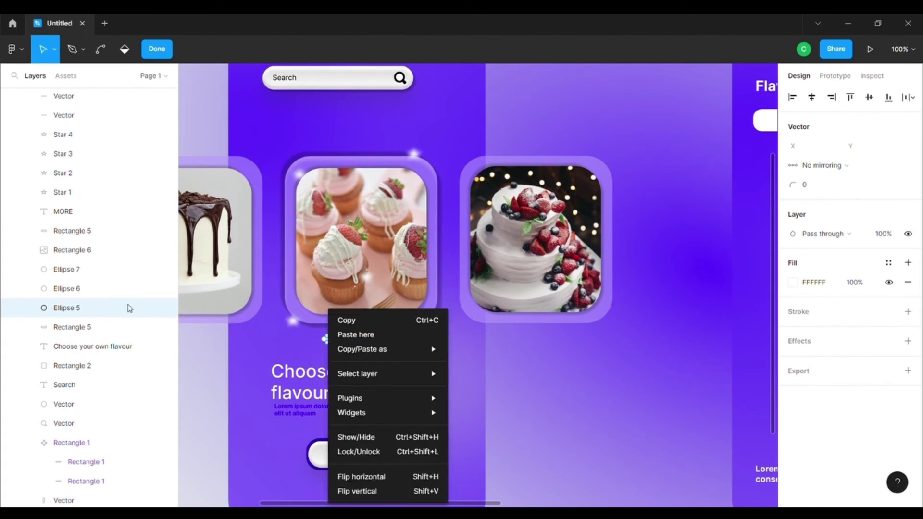
click(517, 367)
ctrl+click(100, 293)
ctrl+click(98, 272)
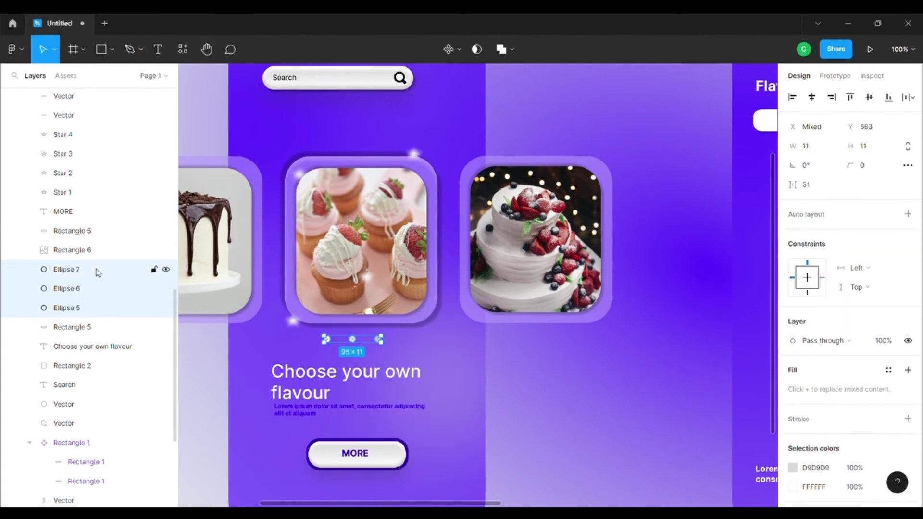
right_click(98, 272)
click(111, 179)
- Paste the dots onto the Flavours screen below the white card with Paste here
scroll(478, 285, right, 8)
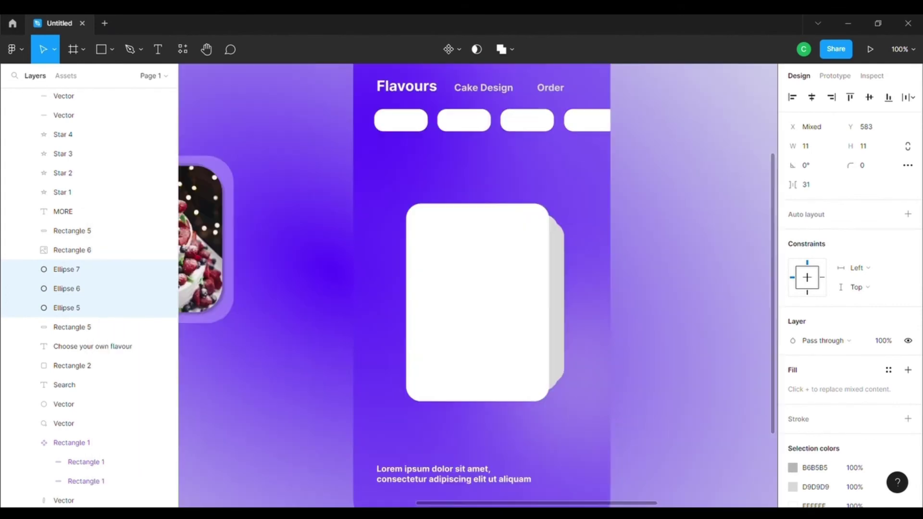
right_click(416, 432)
click(440, 150)
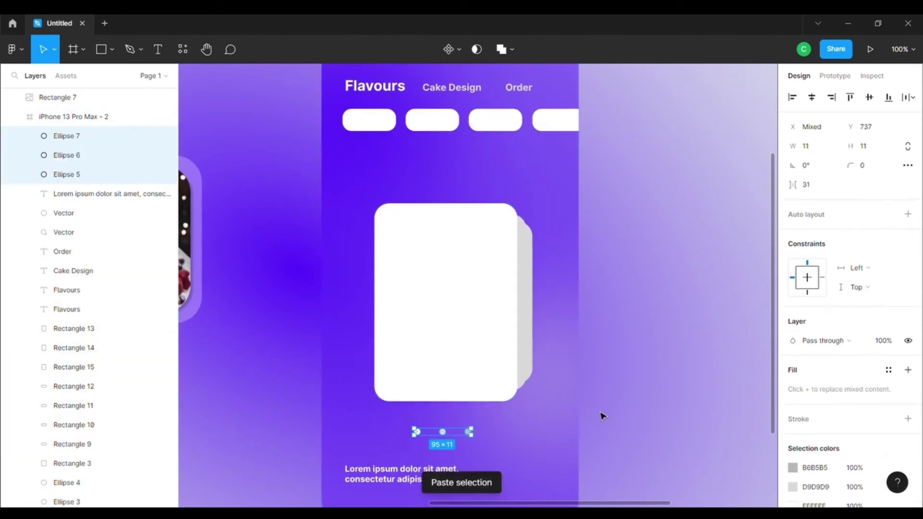
click(625, 391)
scroll(661, 154, up, 3)
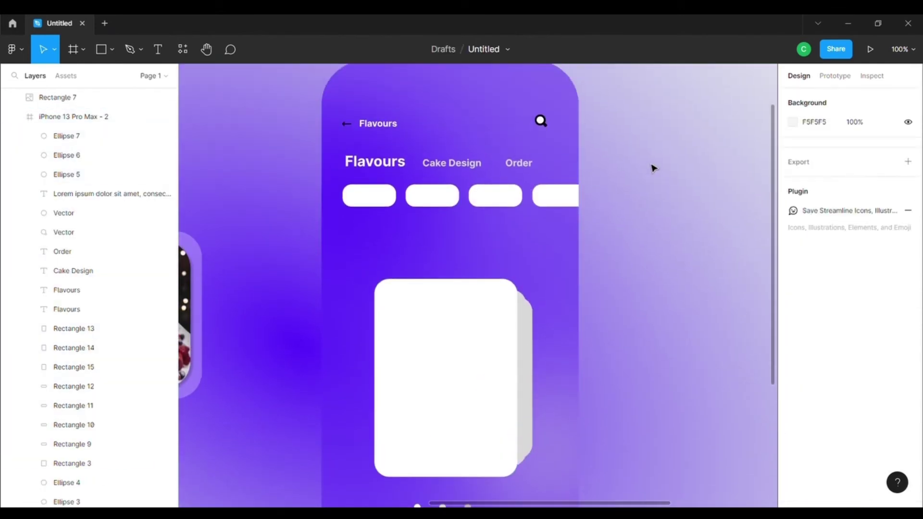
scroll(506, 437, left, 8)
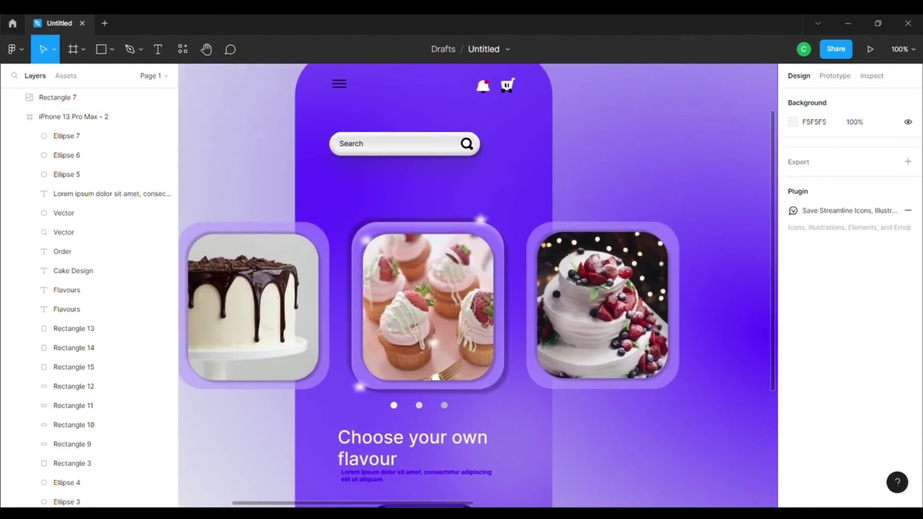
scroll(478, 286, right, 4)
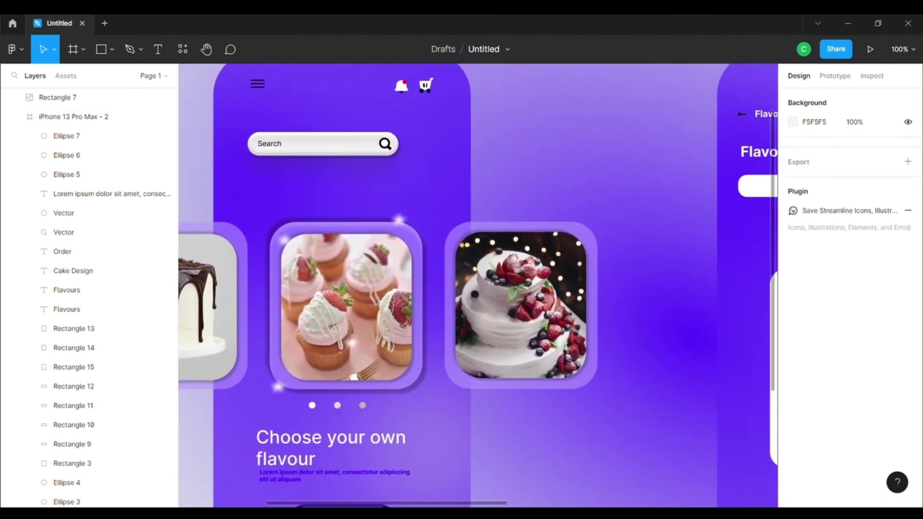
scroll(478, 285, left, 1)
scroll(630, 109, right, 15)
scroll(575, 313, down, 1)
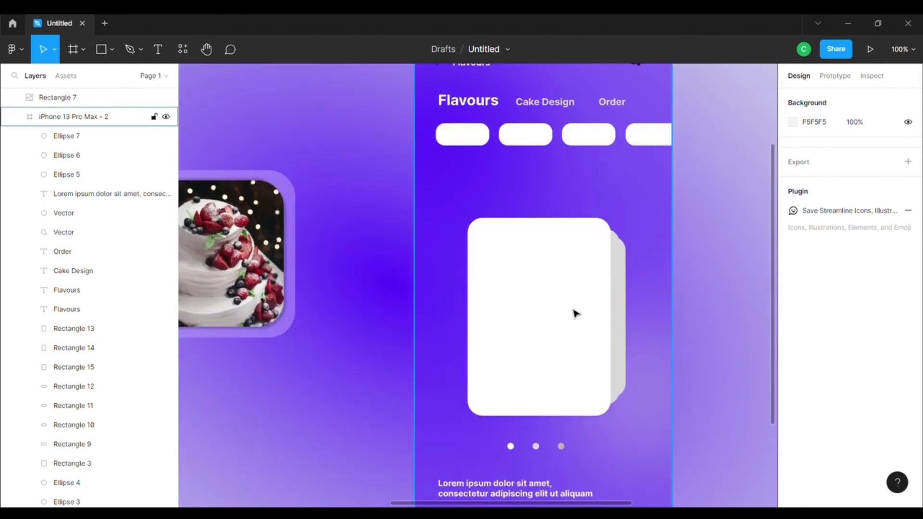
scroll(575, 313, down, 2)
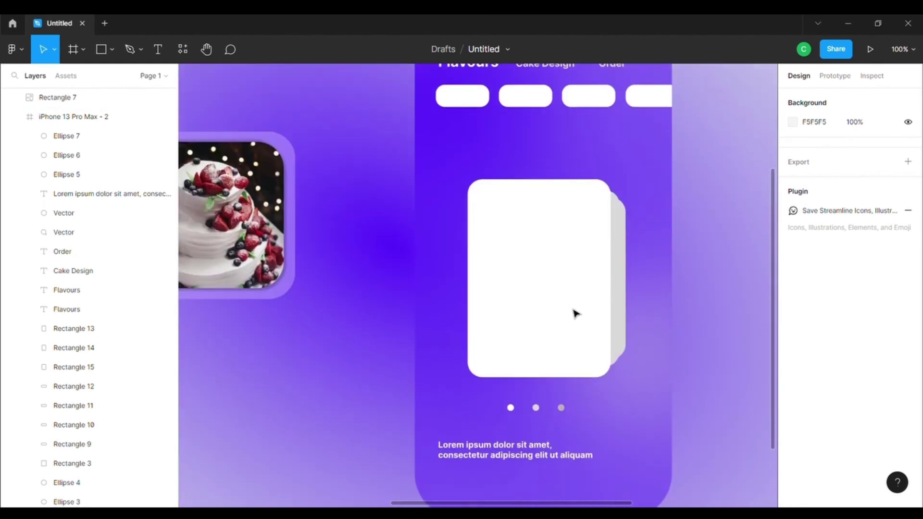
- Draw a thin wavy pen line sweeping across the bottom of the Flavours screen
click(140, 49)
scroll(447, 489, down, 5)
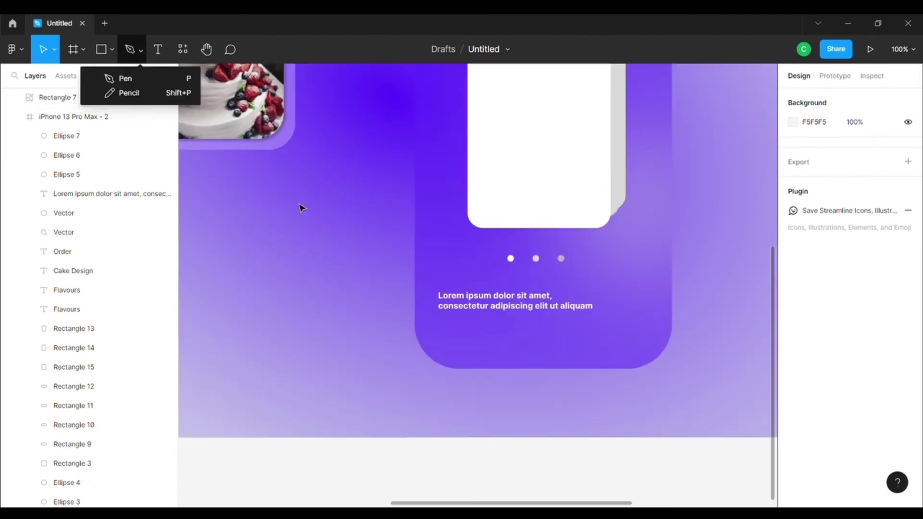
key(p)
click(422, 347)
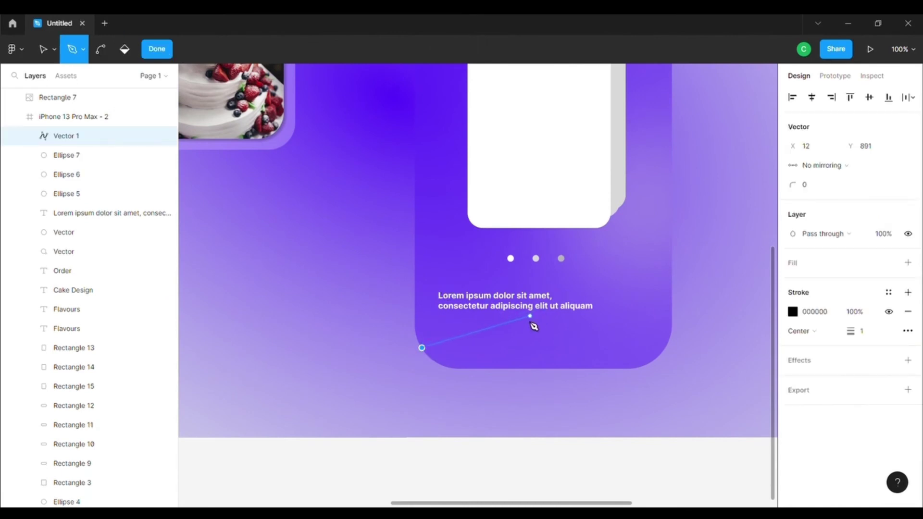
click(526, 323)
click(651, 260)
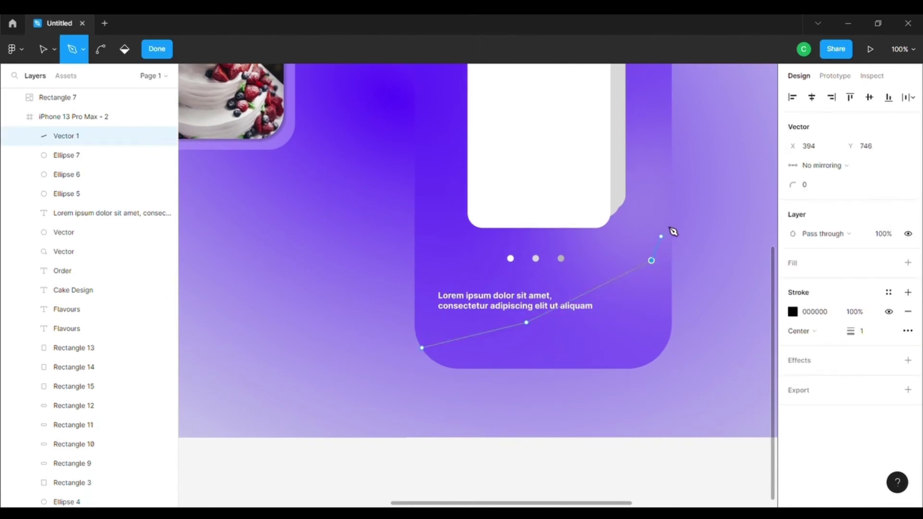
click(673, 193)
click(635, 212)
scroll(757, 190, up, 2)
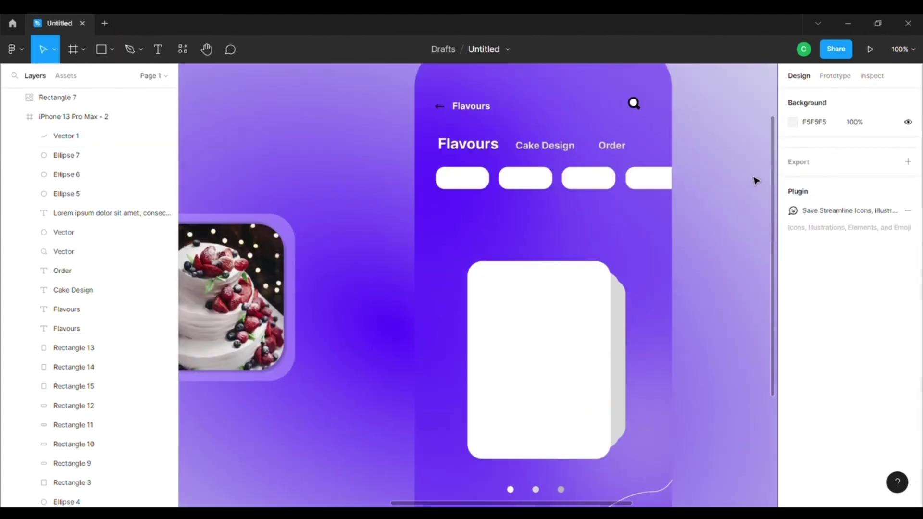
scroll(540, 227, down, 6)
- Recolour the Lorem ipsum text dark purple (2C00AD)
click(539, 228)
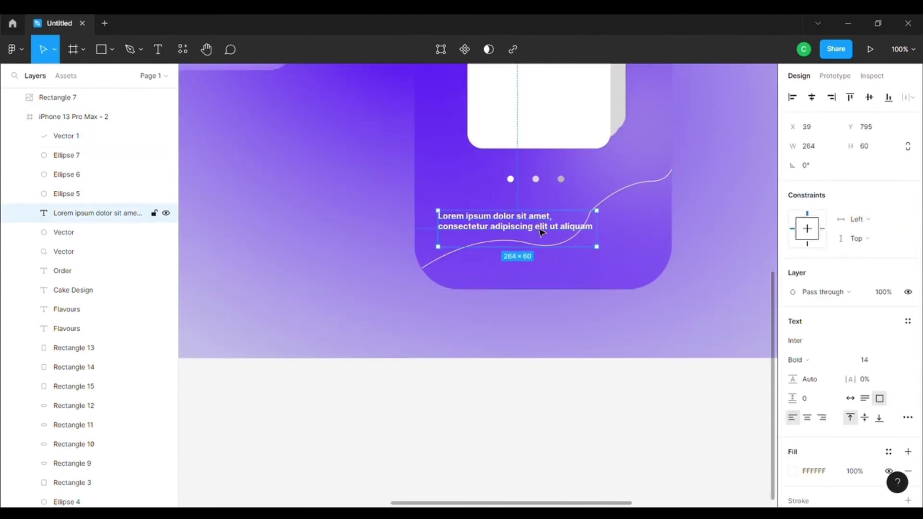
click(792, 471)
click(735, 452)
click(756, 188)
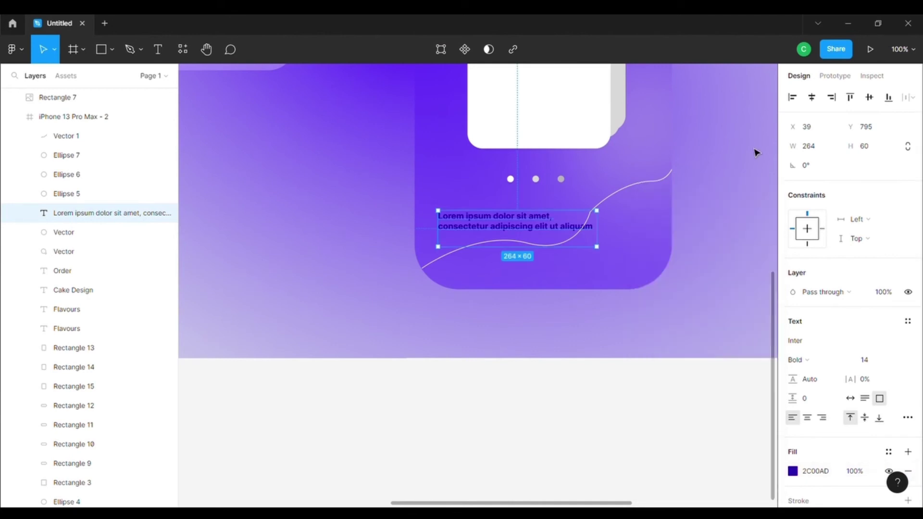
scroll(750, 177, up, 6)
scroll(748, 183, down, 3)
scroll(747, 186, up, 3)
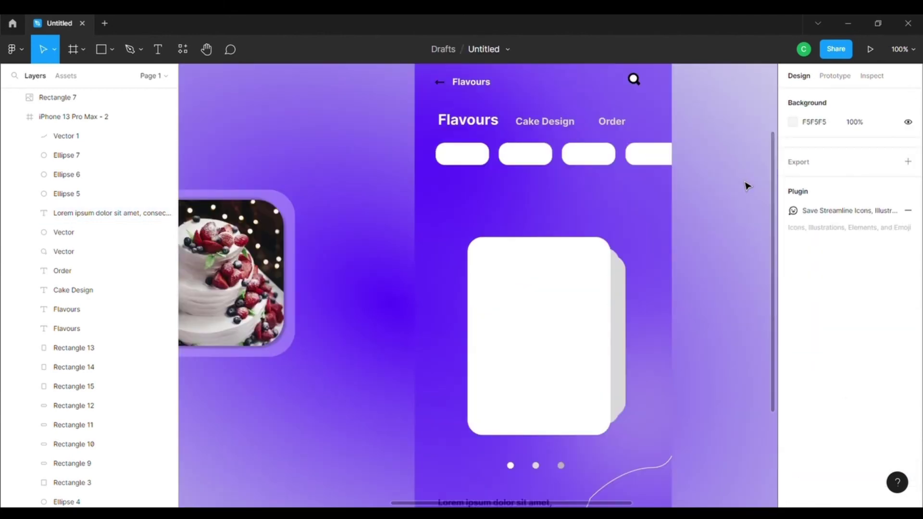
- Select the front cake card and search the Unsplash plugin for 'cake' photos
click(573, 344)
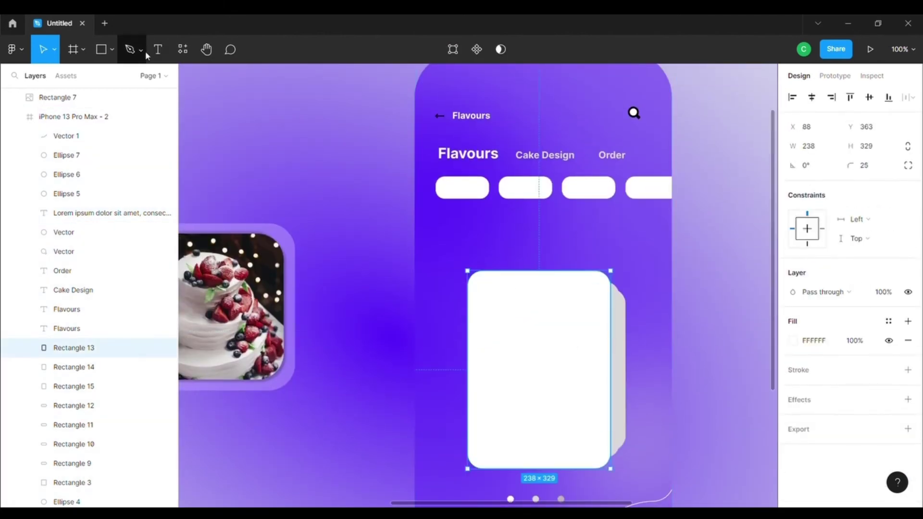
click(183, 57)
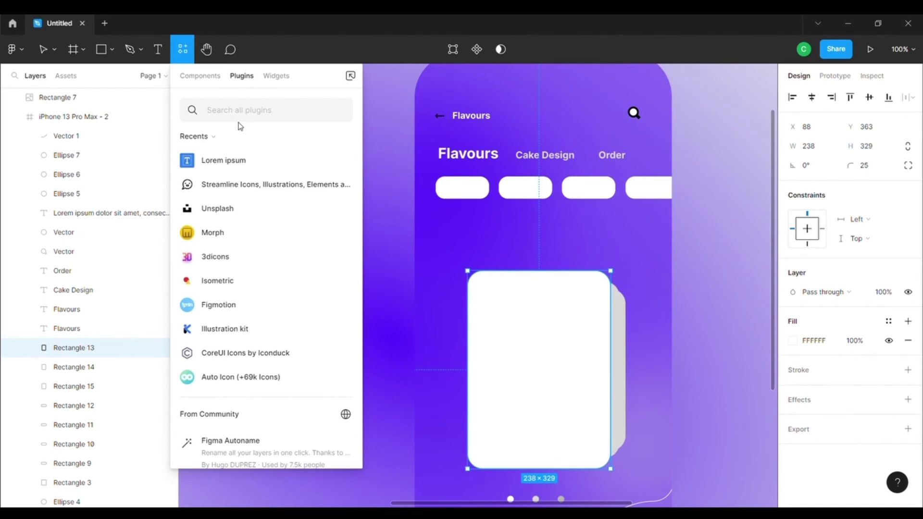
click(342, 210)
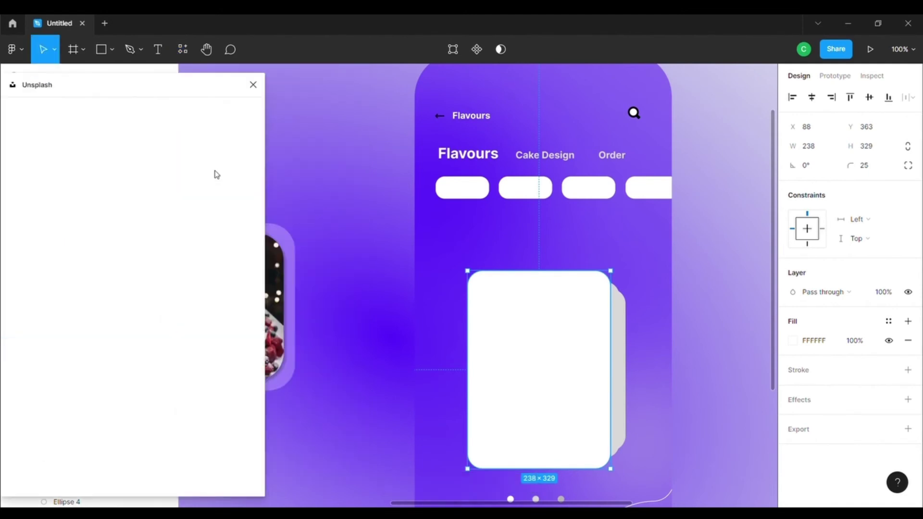
click(69, 154)
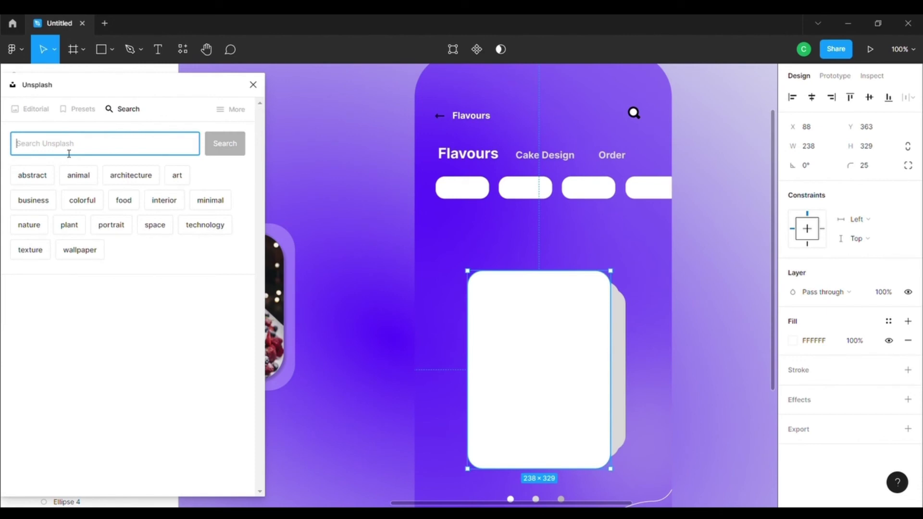
text(cake)
click(235, 155)
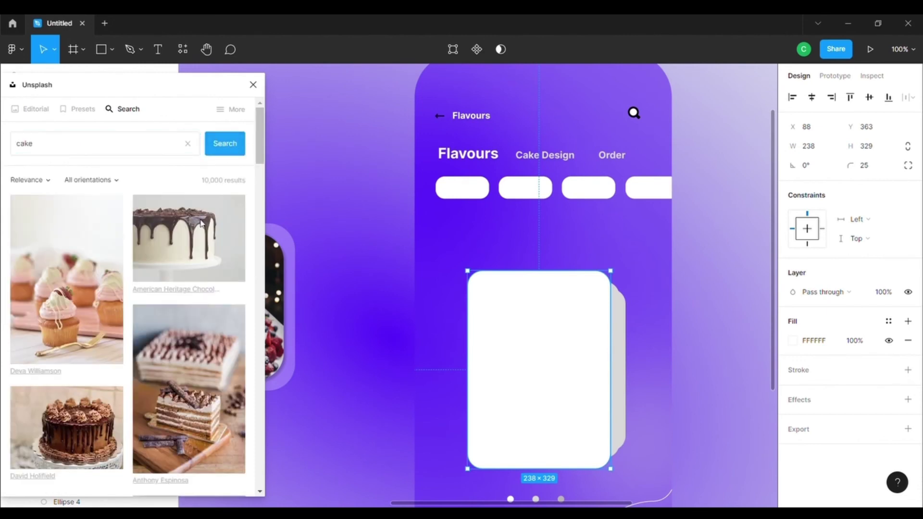
- Fill the front card with a dark chocolate cake photo
scroll(204, 235, down, 5)
scroll(204, 271, down, 3)
scroll(204, 271, down, 3)
scroll(204, 272, down, 3)
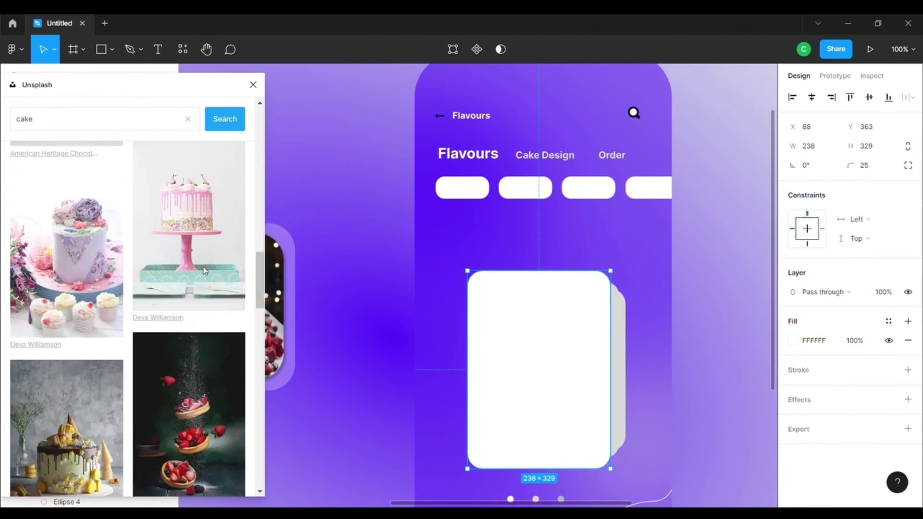
scroll(206, 270, down, 3)
scroll(206, 270, down, 3)
scroll(207, 270, down, 3)
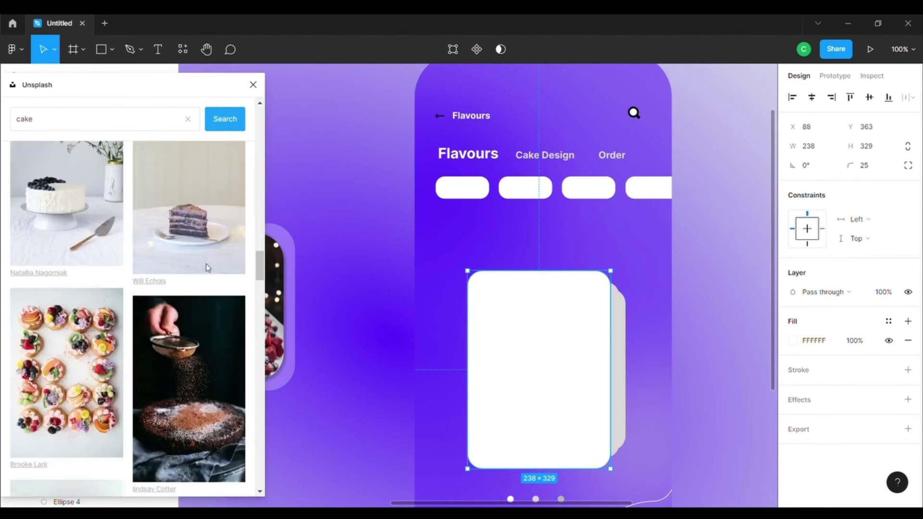
scroll(206, 269, down, 3)
scroll(208, 267, down, 3)
scroll(206, 268, down, 3)
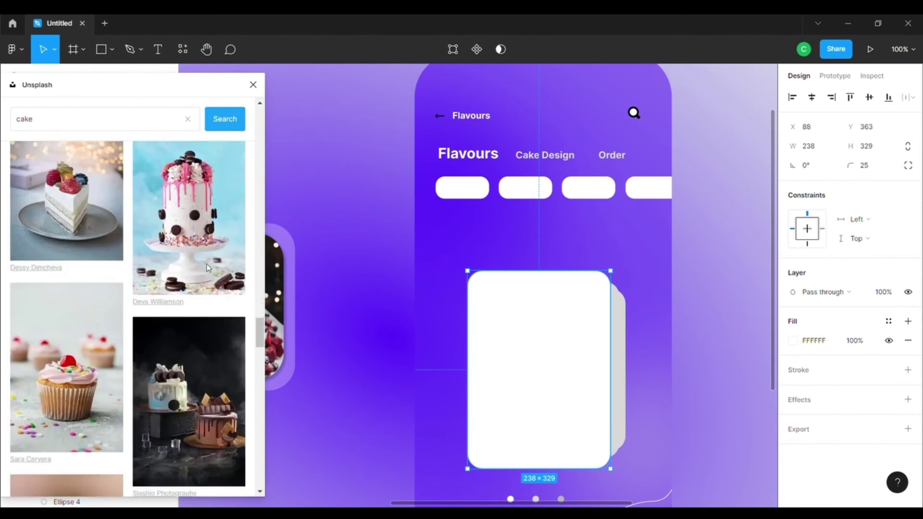
scroll(207, 268, down, 3)
scroll(200, 265, down, 3)
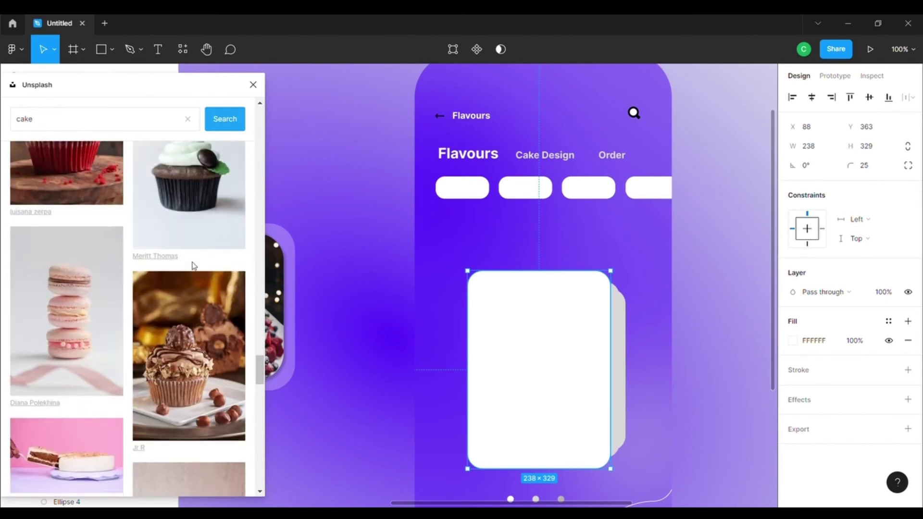
scroll(197, 264, down, 3)
scroll(196, 264, down, 3)
scroll(195, 264, down, 3)
click(195, 264)
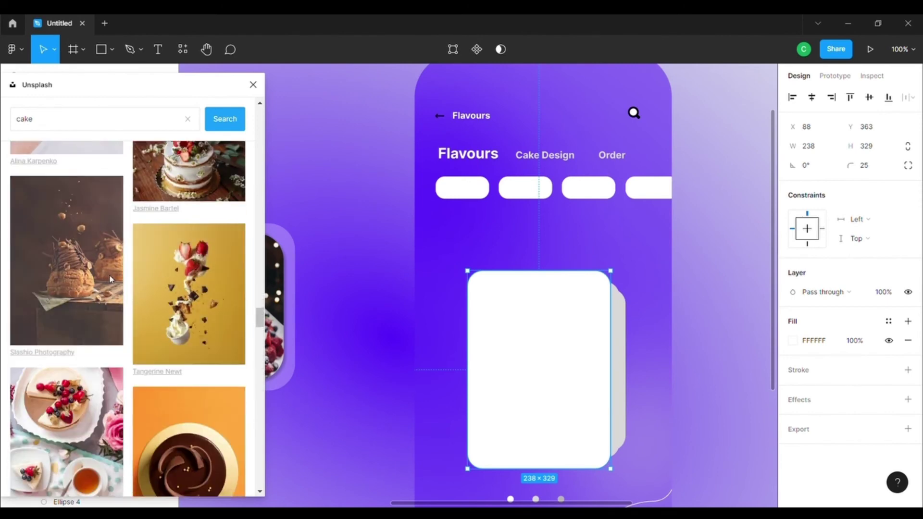
- Fill the second card with a floral cake photo
click(620, 366)
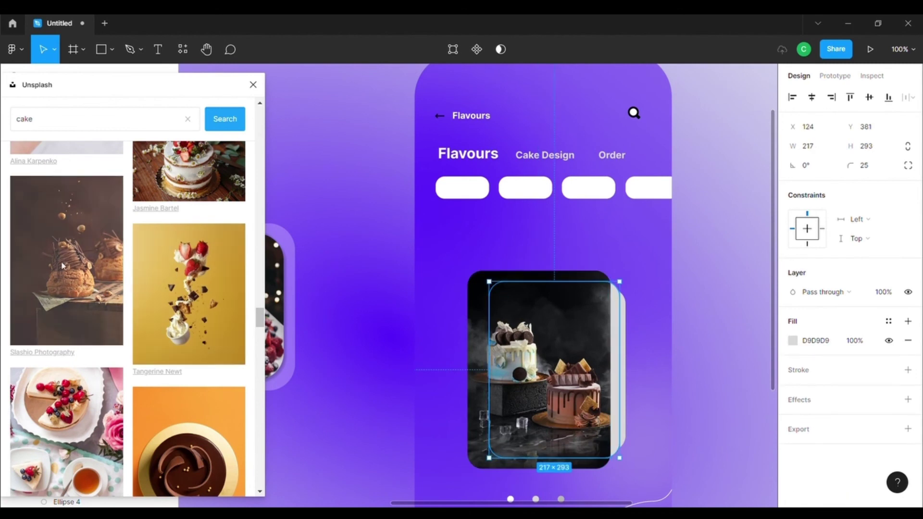
scroll(65, 268, down, 1)
scroll(121, 307, down, 3)
scroll(121, 308, down, 4)
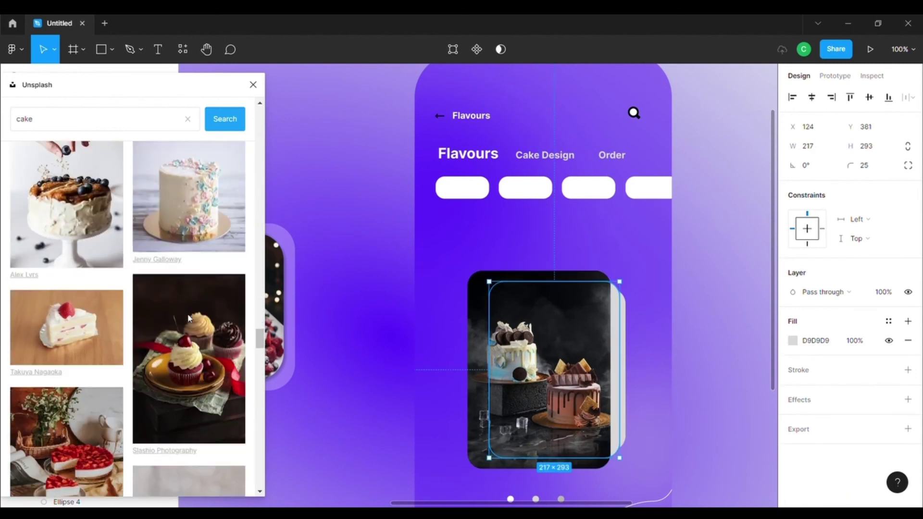
scroll(188, 315, down, 2)
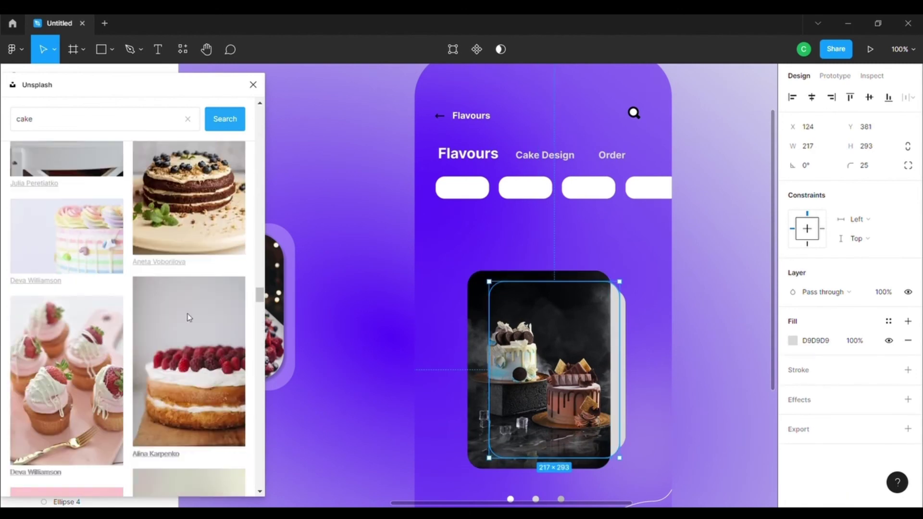
scroll(186, 313, down, 2)
click(186, 314)
scroll(187, 313, down, 2)
scroll(187, 316, down, 3)
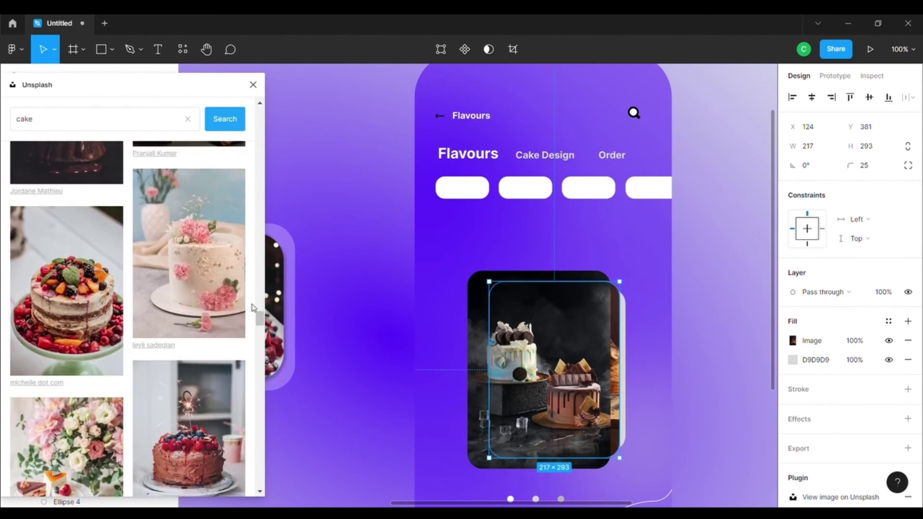
click(182, 254)
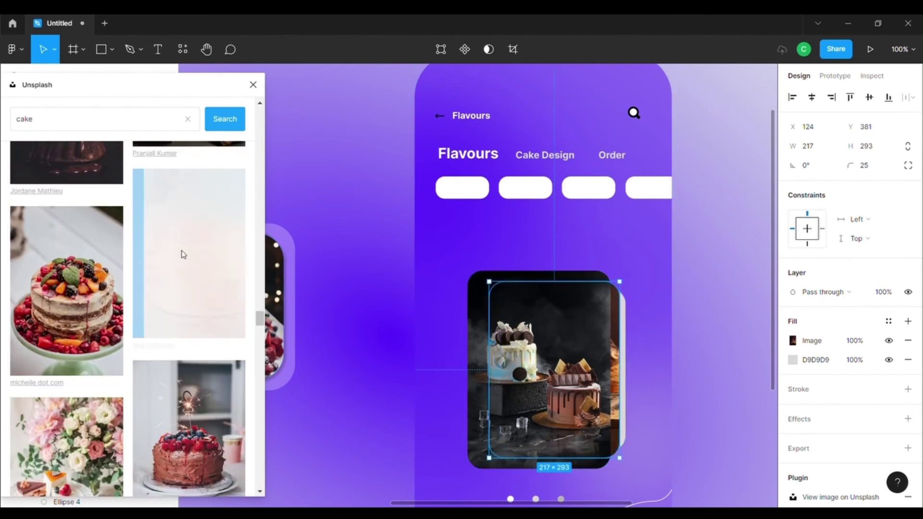
- Fill the rearmost card with a cake photo and close the Unsplash plugin
scroll(173, 283, down, 3)
scroll(173, 283, down, 3)
scroll(173, 282, down, 3)
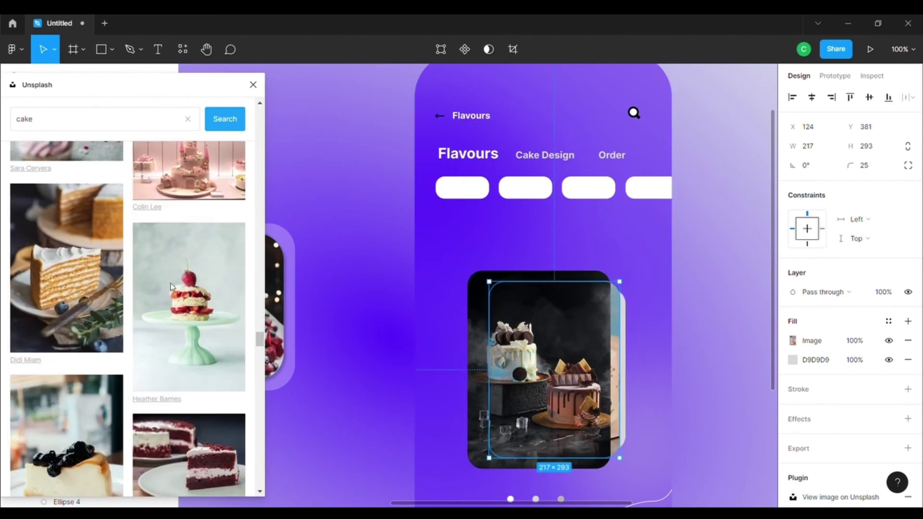
scroll(173, 283, down, 2)
click(623, 376)
scroll(192, 279, up, 2)
click(205, 281)
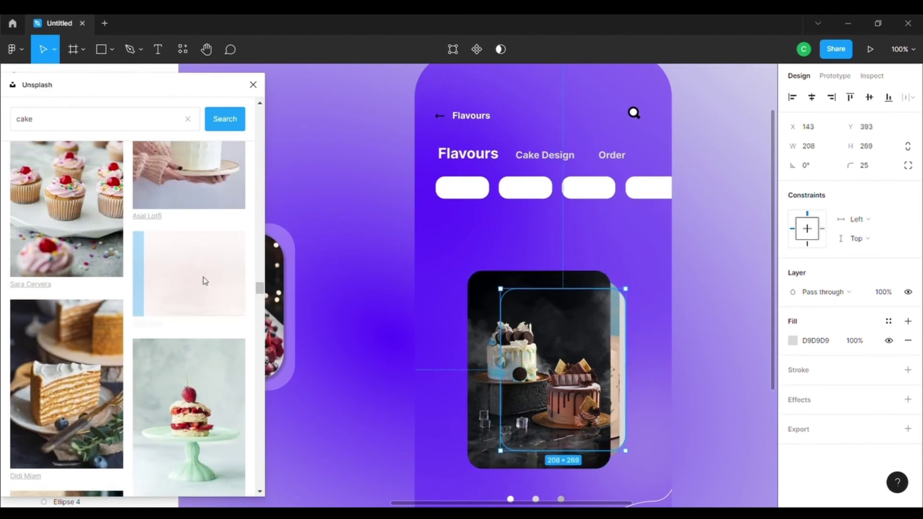
scroll(202, 280, down, 3)
scroll(197, 280, down, 2)
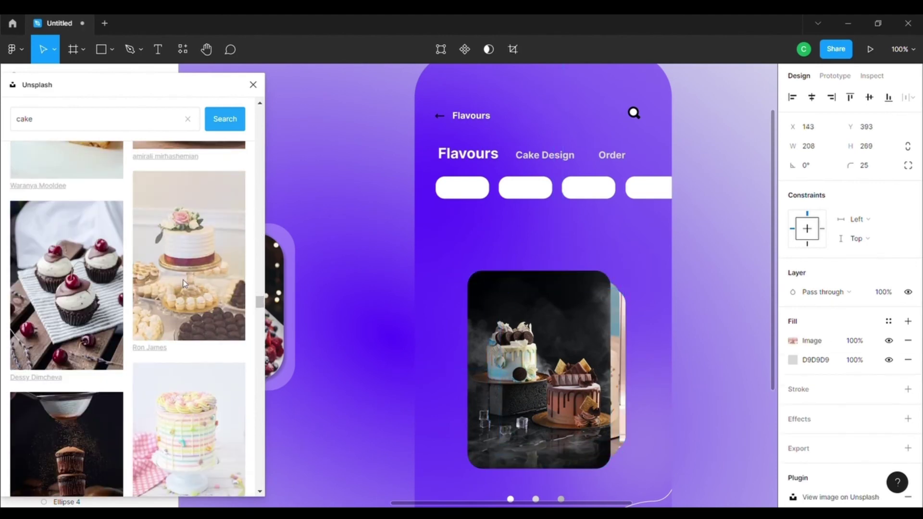
scroll(192, 281, down, 2)
scroll(187, 283, down, 3)
scroll(183, 283, down, 3)
scroll(183, 282, down, 2)
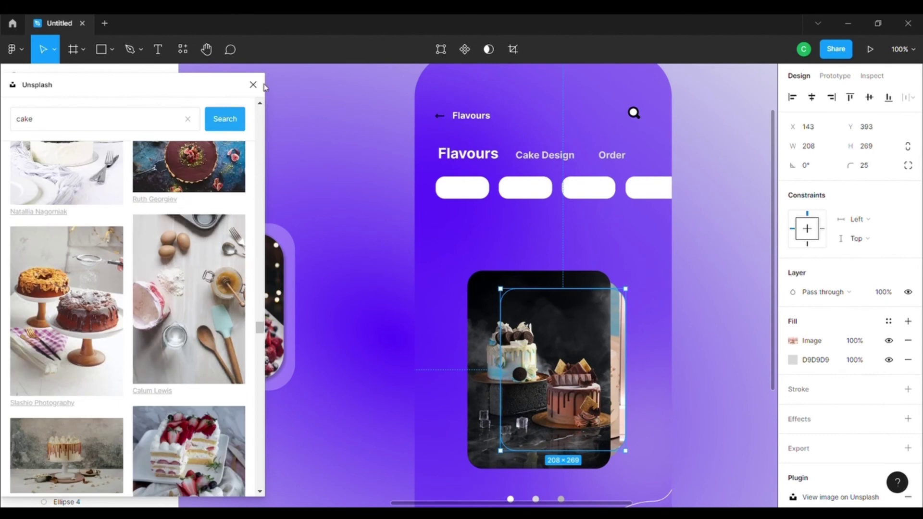
click(253, 85)
scroll(471, 433, right, 3)
- Add a size-13 Chocolate label centred in the first flavour pill
scroll(559, 233, left, 1)
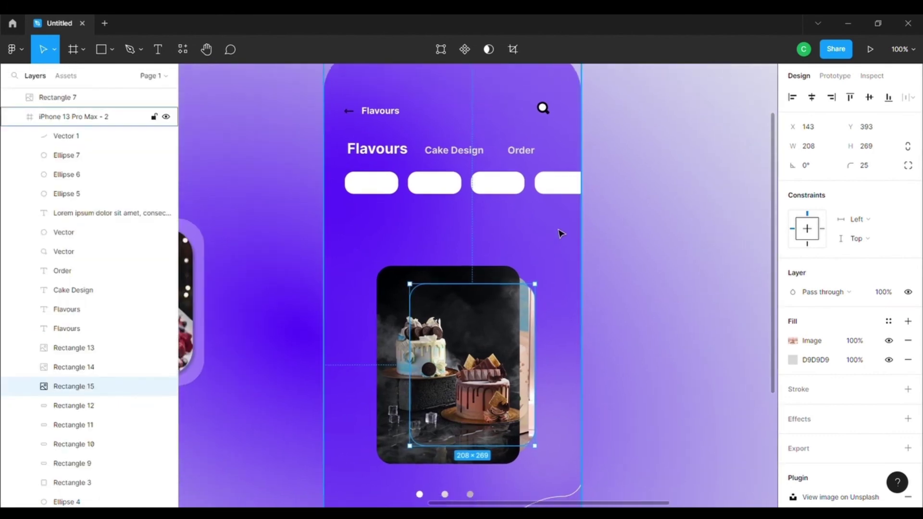
scroll(649, 280, down, 1)
click(648, 284)
scroll(646, 289, down, 3)
scroll(646, 289, up, 2)
scroll(645, 289, up, 4)
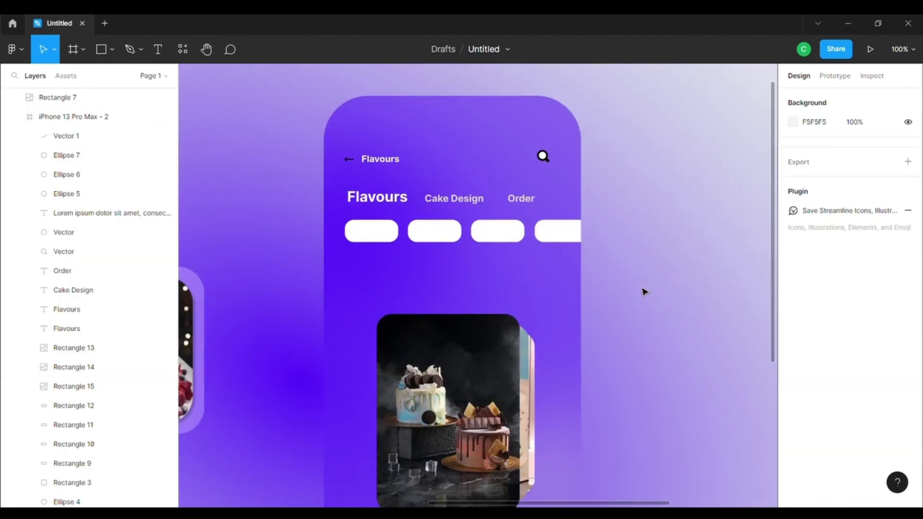
click(378, 253)
click(371, 237)
key(t)
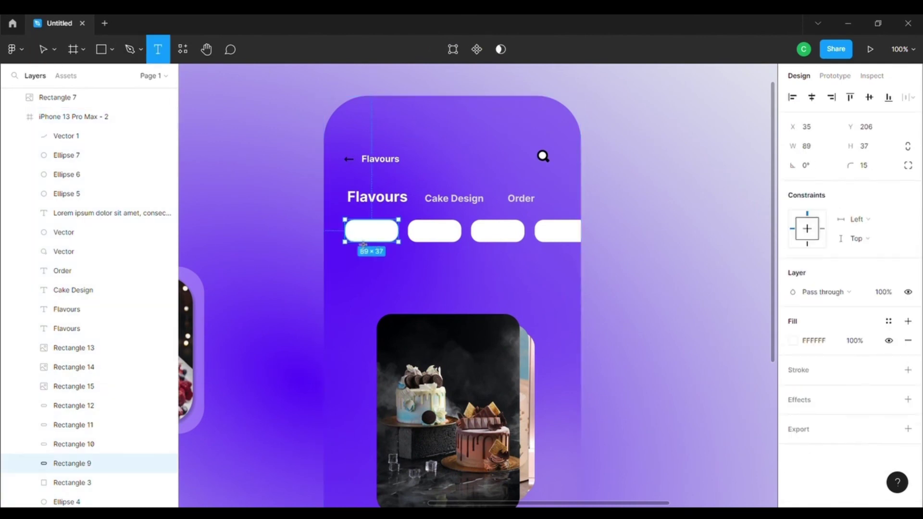
drag(349, 226, 390, 237)
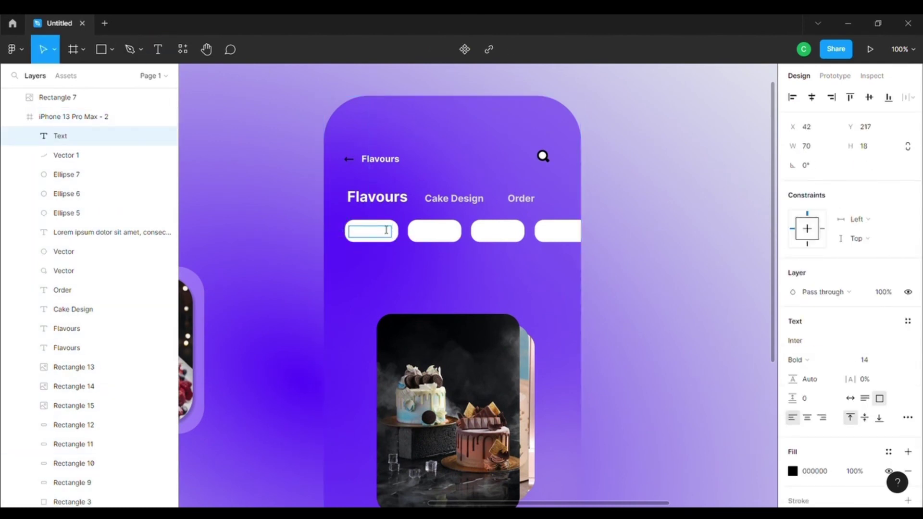
text(Chocolate)
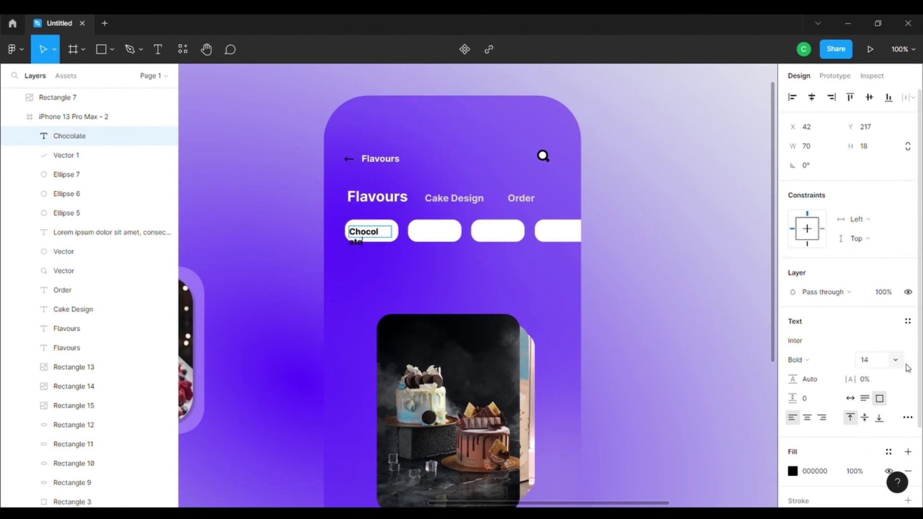
click(895, 359)
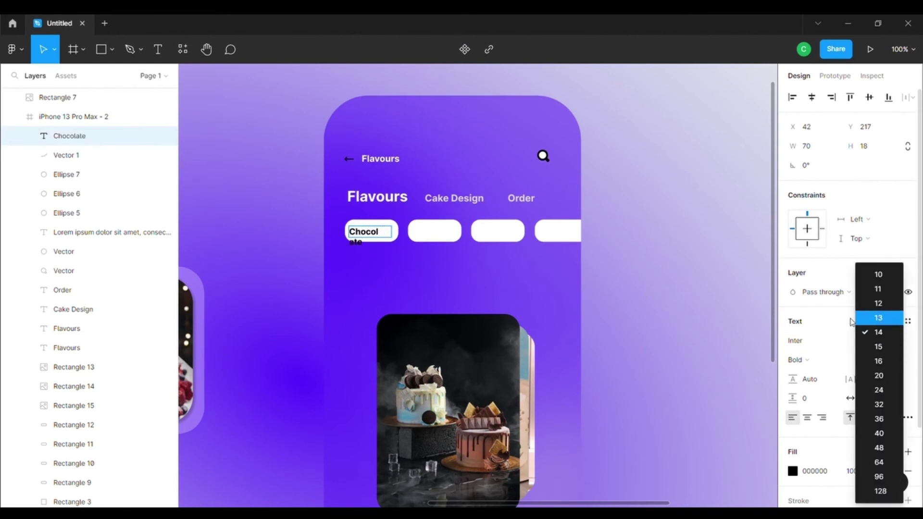
click(878, 319)
click(895, 360)
click(878, 316)
drag(380, 234, 381, 233)
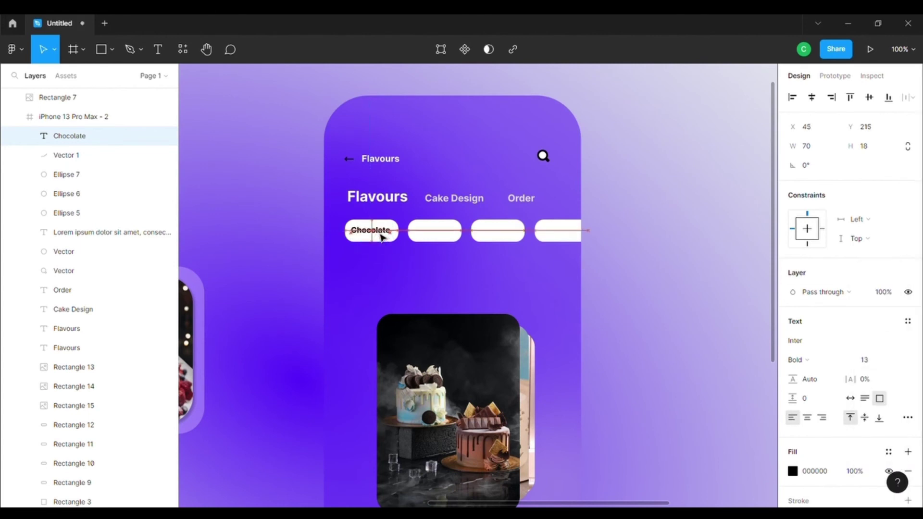
- Duplicate the label into the second pill as Vanila and centre it
click(442, 284)
click(658, 282)
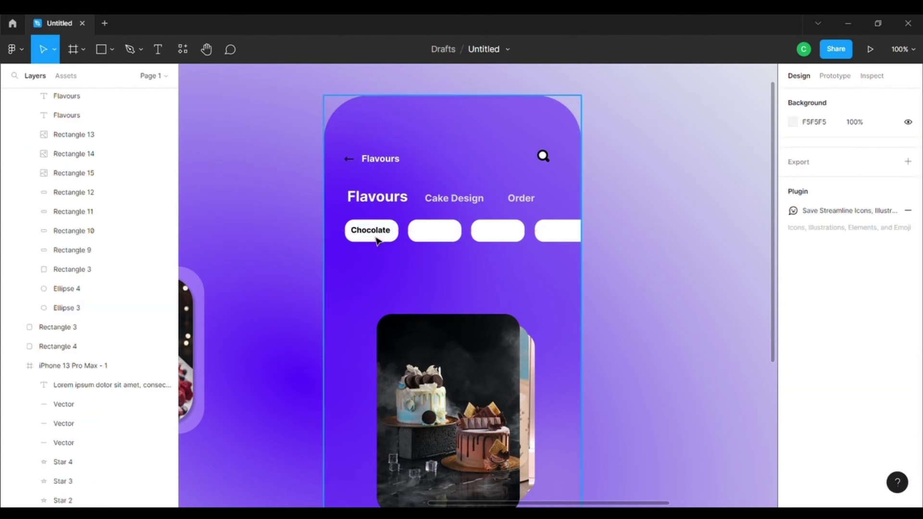
click(377, 240)
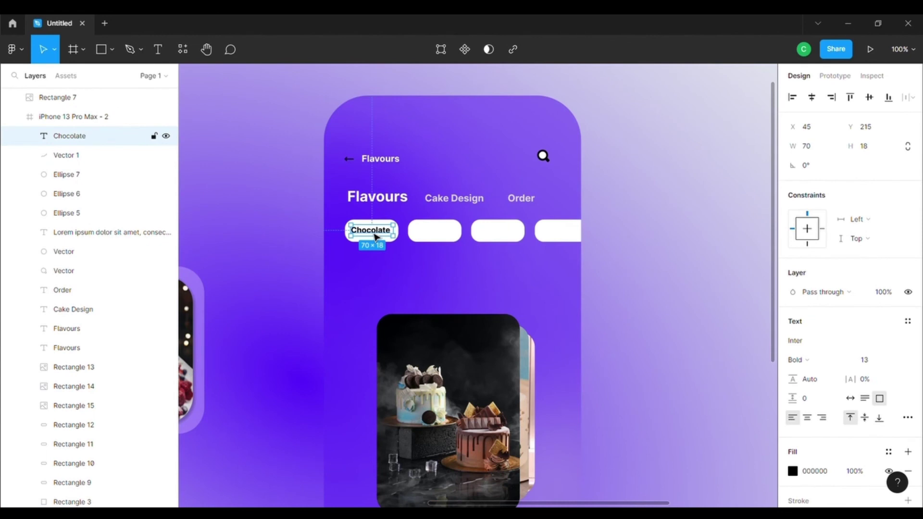
key(ctrl+d)
drag(373, 237, 437, 237)
double_click(438, 234)
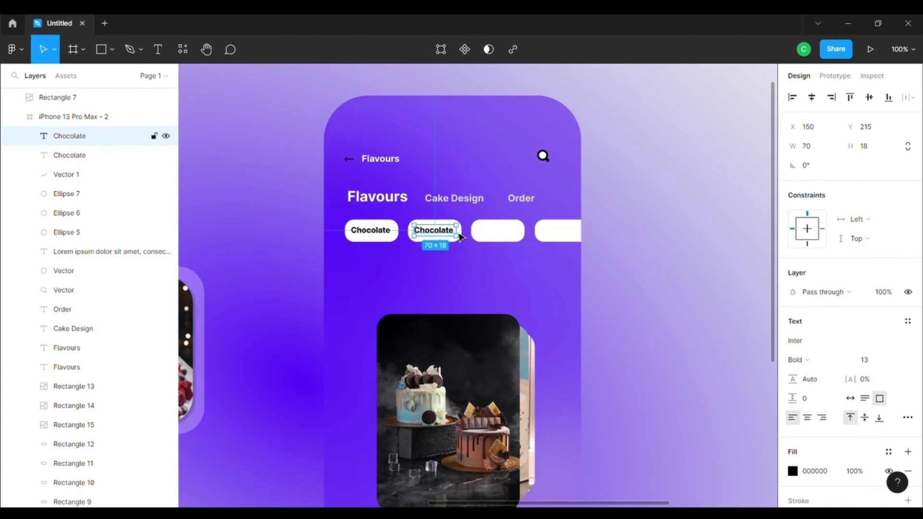
key(BackSpace)
text(Vanila)
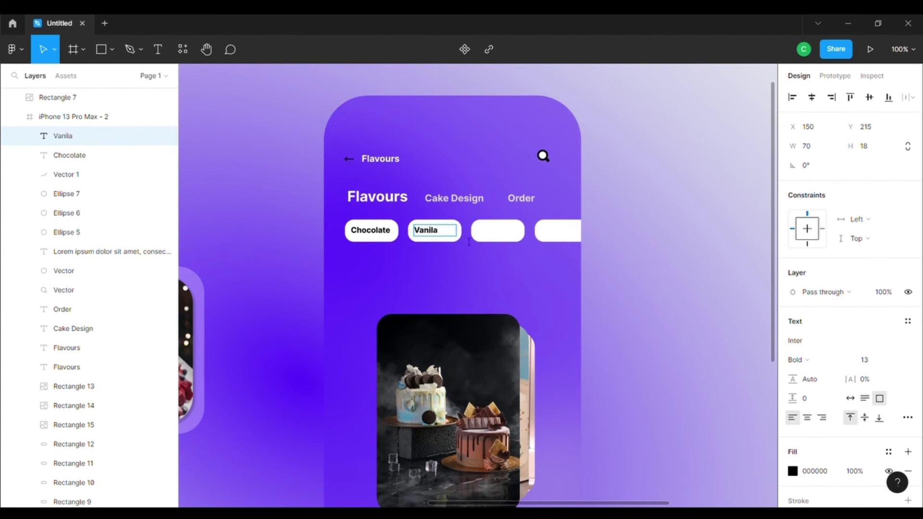
key(Escape)
drag(448, 237, 454, 237)
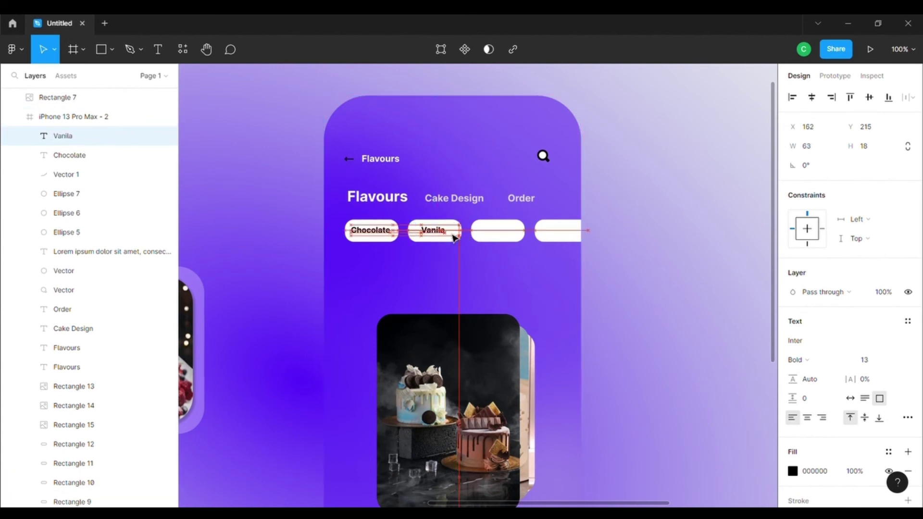
- Duplicate the Vanila label into the third pill as Strawberry, widened to one line
click(510, 283)
click(434, 236)
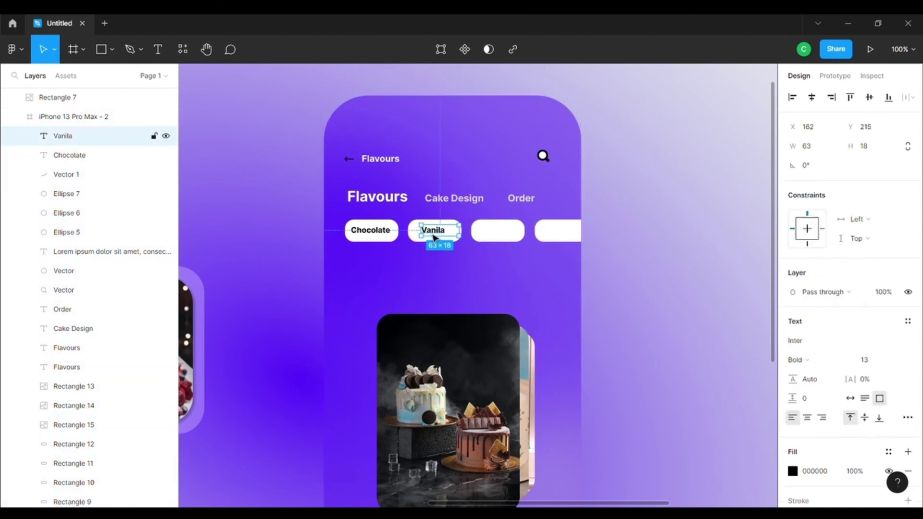
key(ctrl+d)
drag(432, 237, 517, 237)
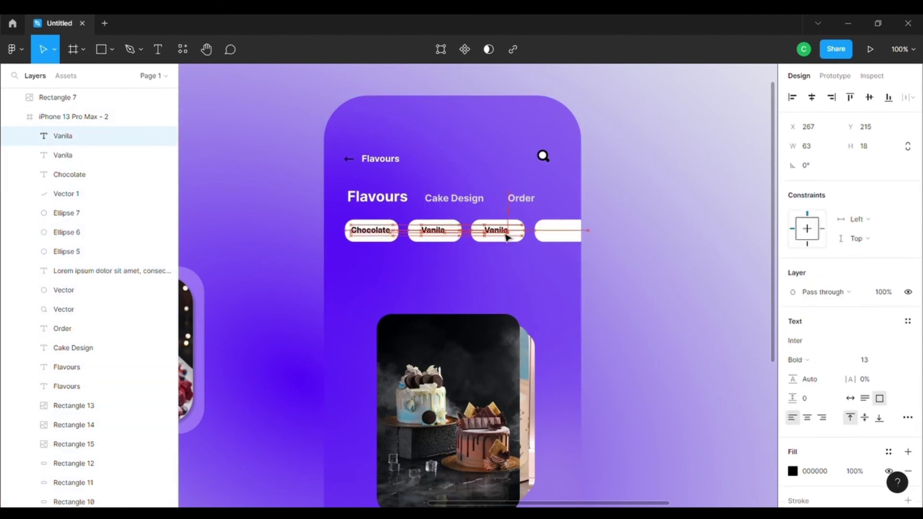
click(510, 234)
double_click(508, 234)
key(BackSpace)
text(Strawberry)
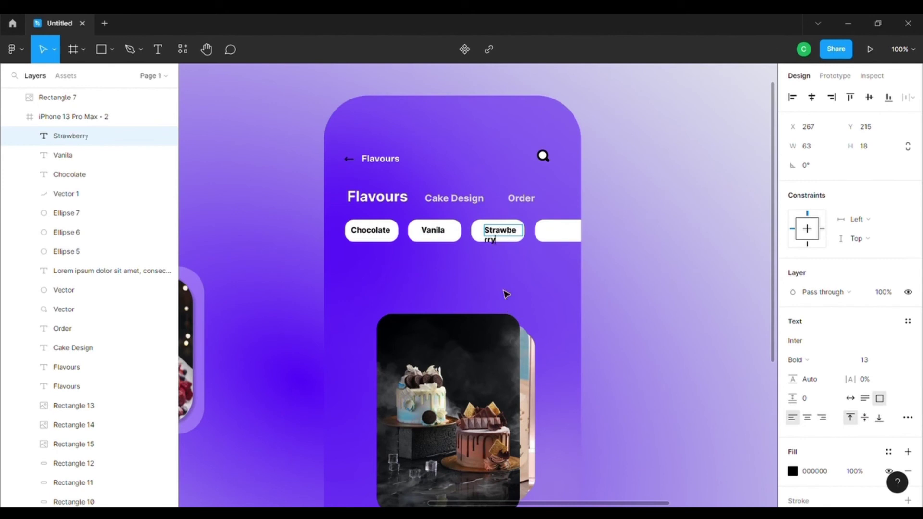
key(Escape)
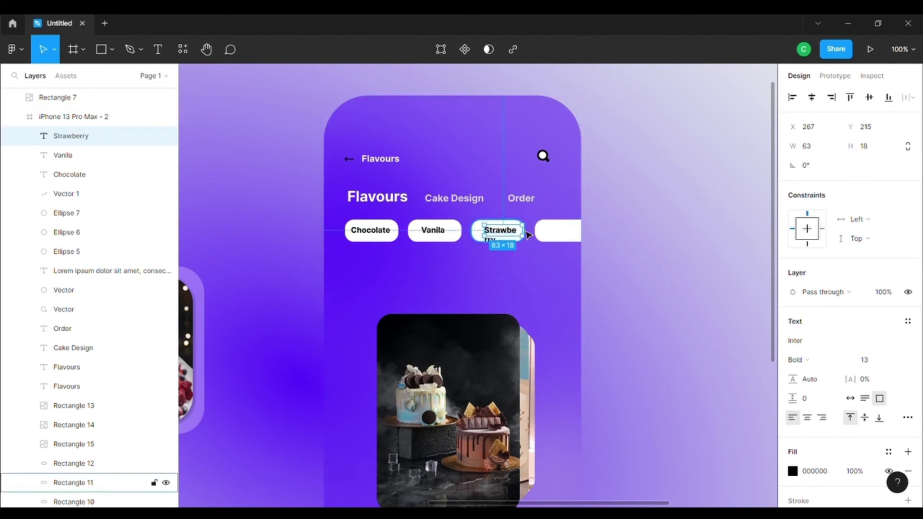
drag(524, 232, 540, 238)
click(672, 262)
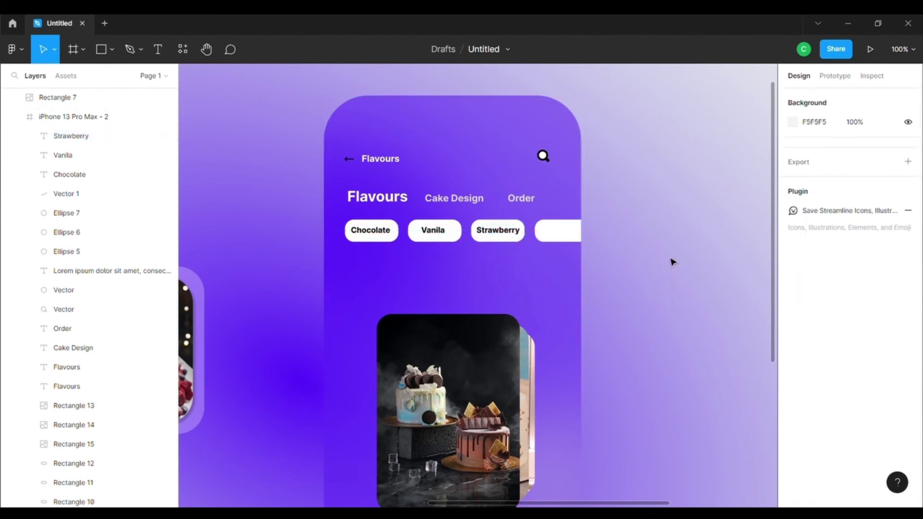
- Set the Chocolate, Vanila and Strawberry labels to font size 12
click(372, 242)
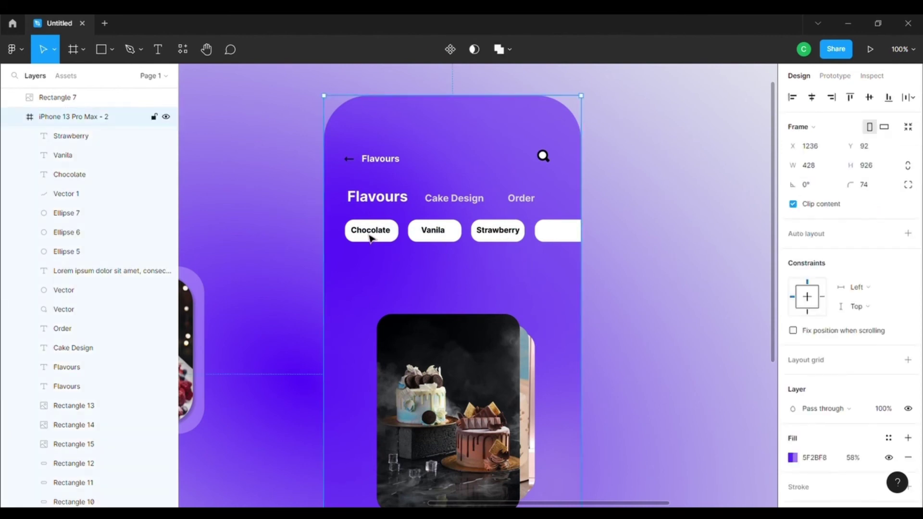
click(896, 362)
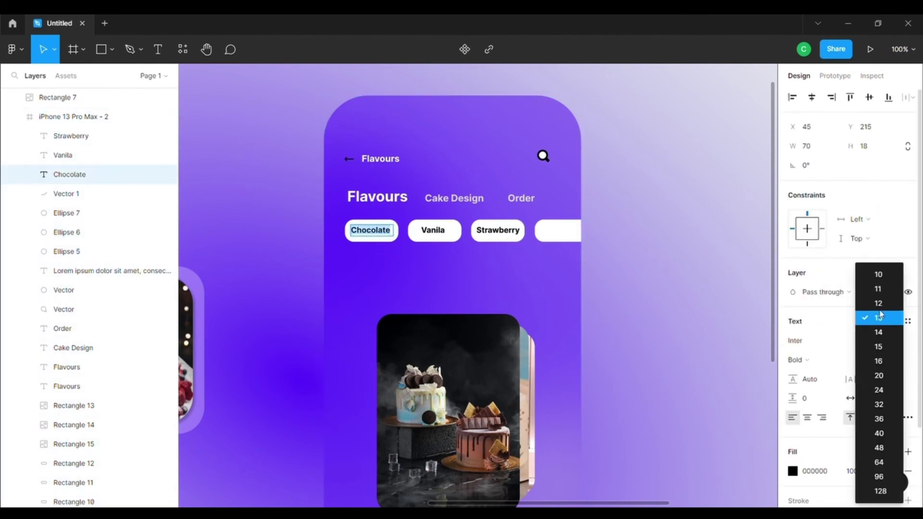
click(440, 236)
click(897, 360)
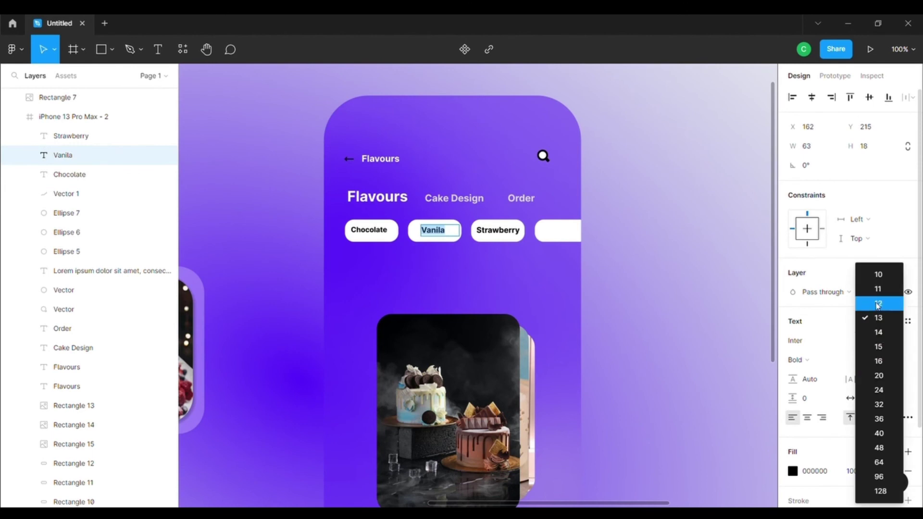
click(499, 232)
click(897, 361)
click(873, 347)
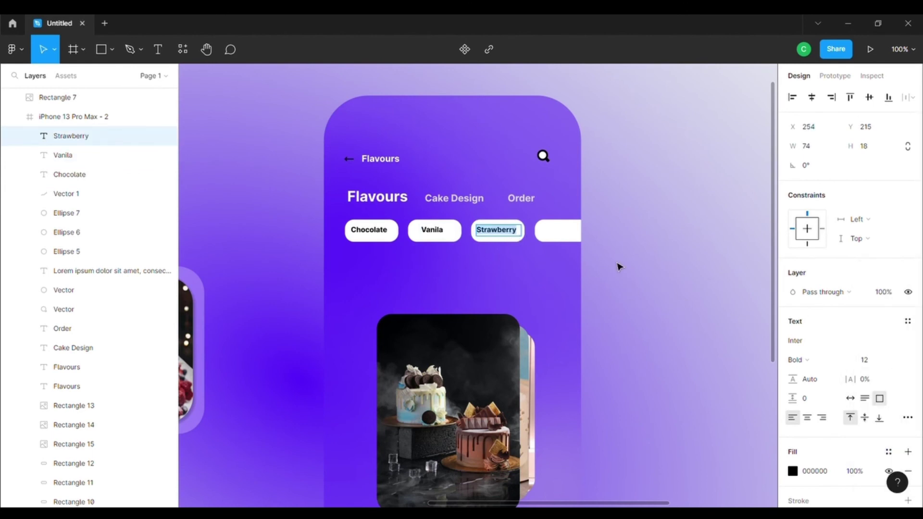
- Duplicate the Strawberry label into the fourth pill as Blueberry
key(ctrl+d)
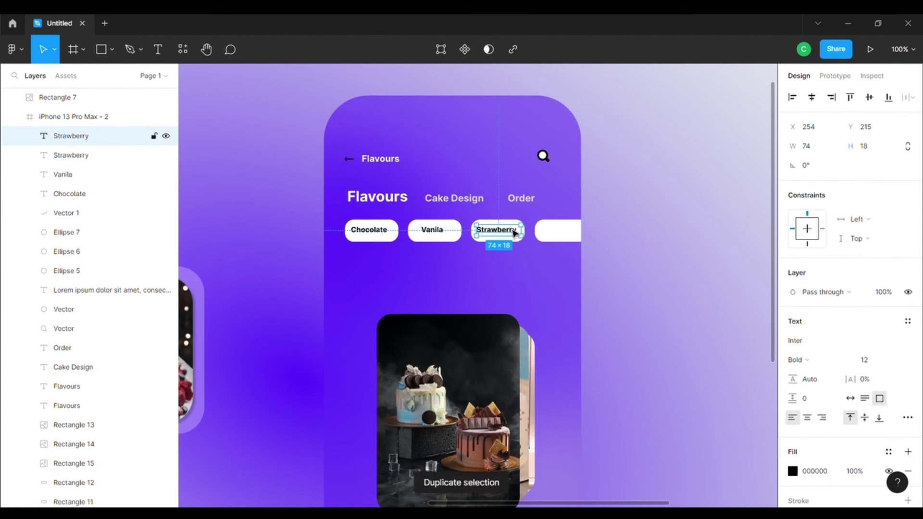
drag(512, 233, 579, 231)
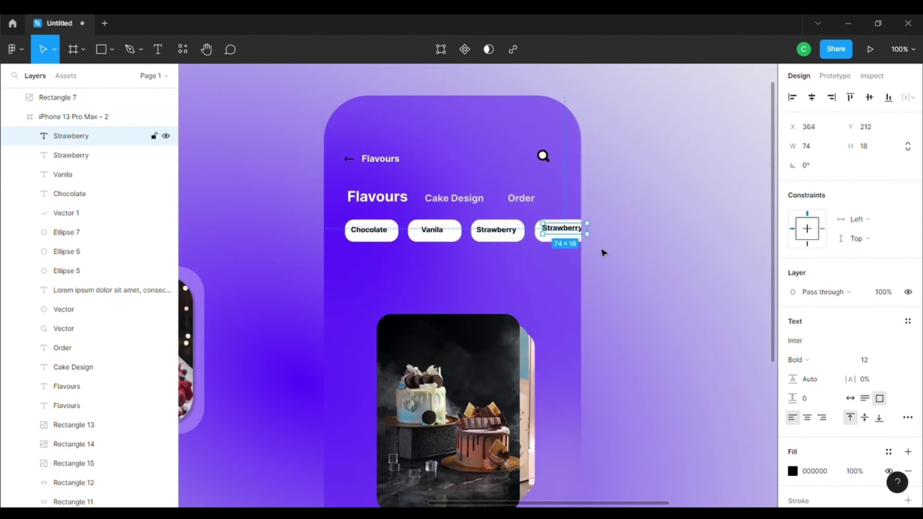
double_click(580, 230)
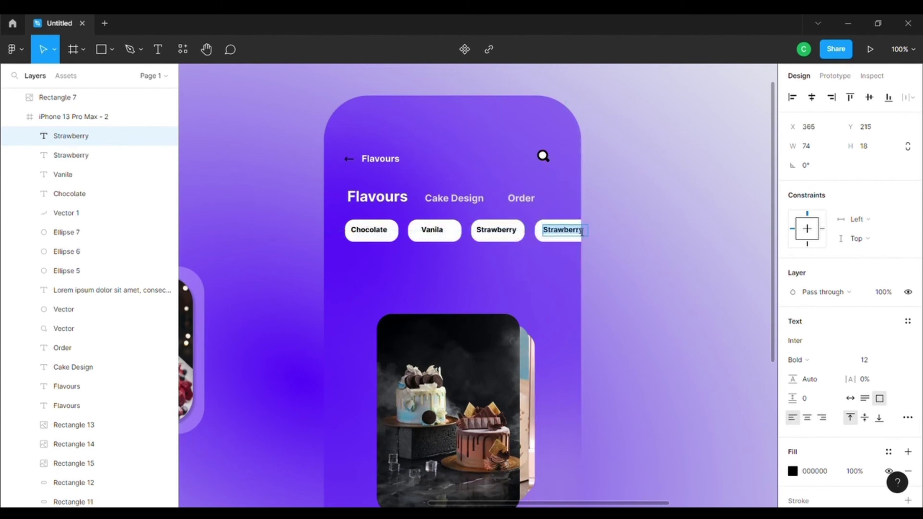
key(BackSpace)
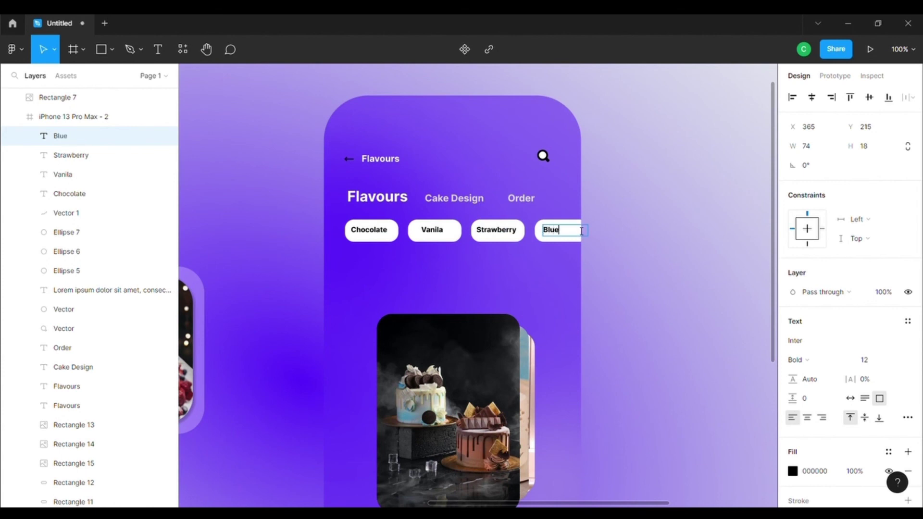
click(628, 253)
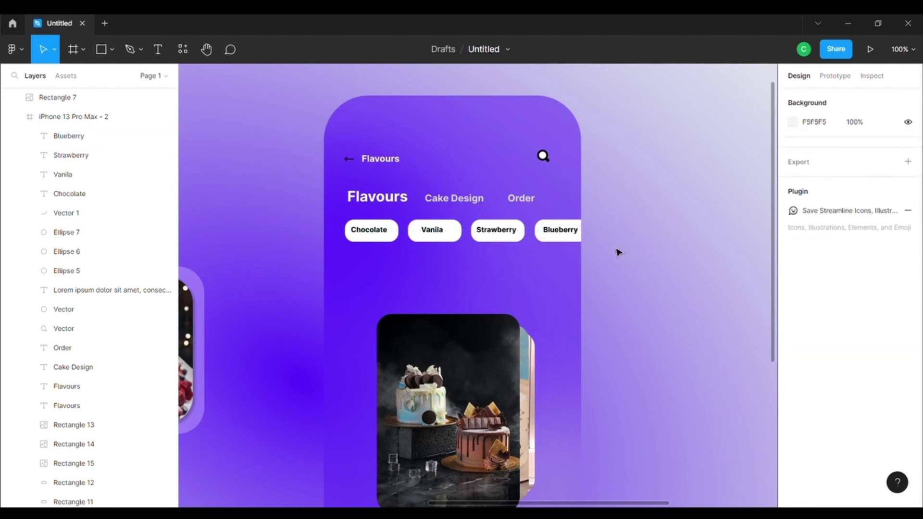
drag(558, 234, 562, 235)
click(731, 370)
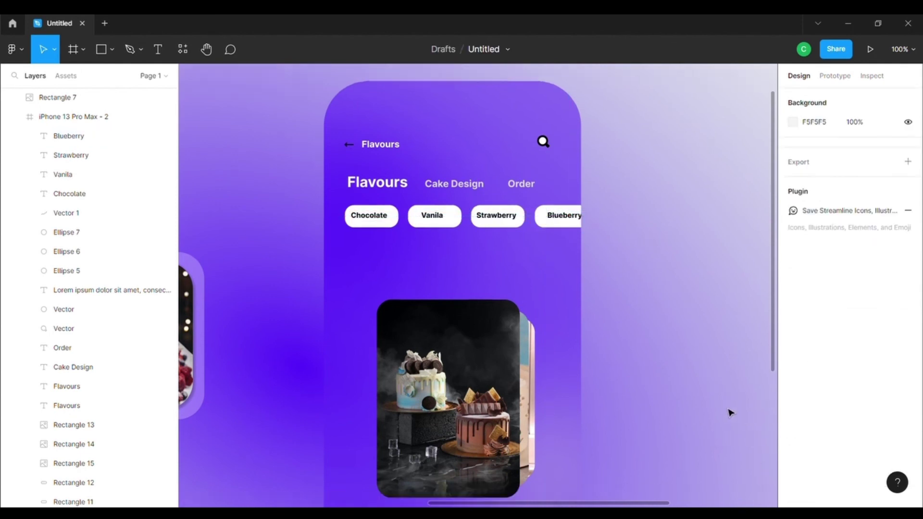
scroll(727, 412, down, 5)
click(900, 49)
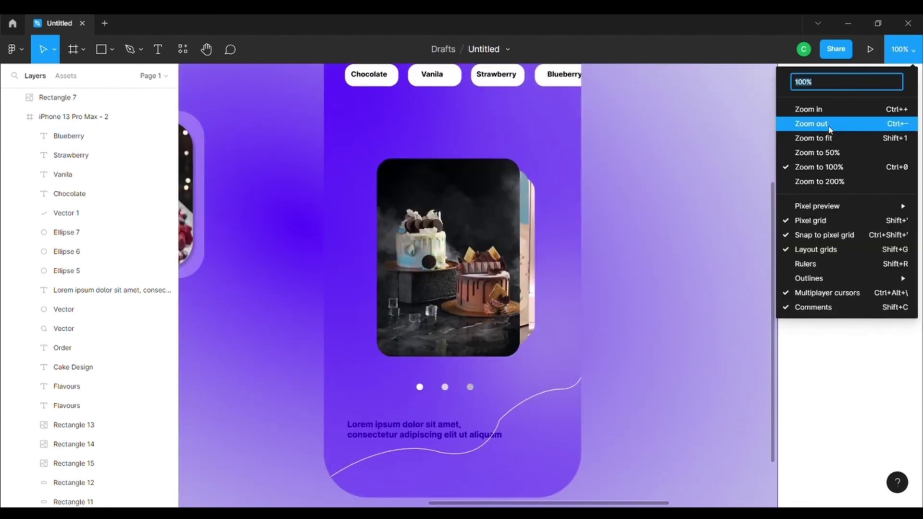
click(834, 152)
drag(555, 502, 521, 504)
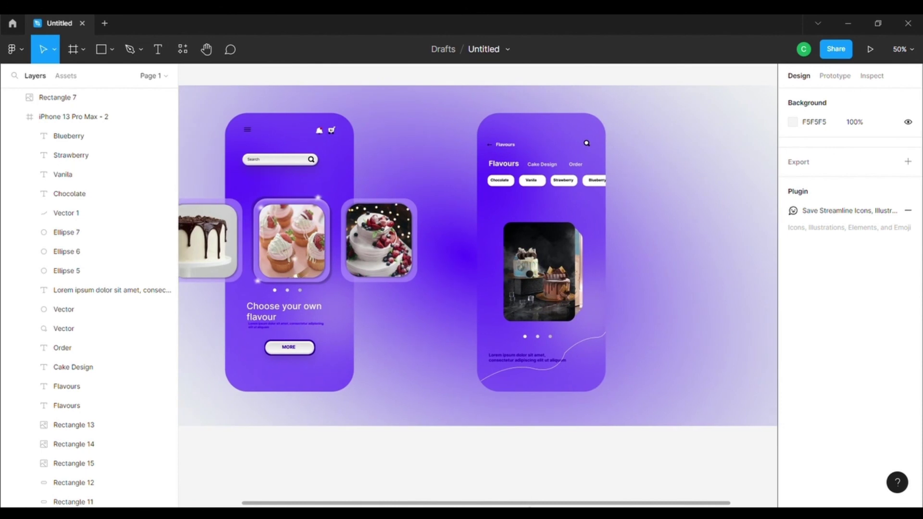
click(901, 49)
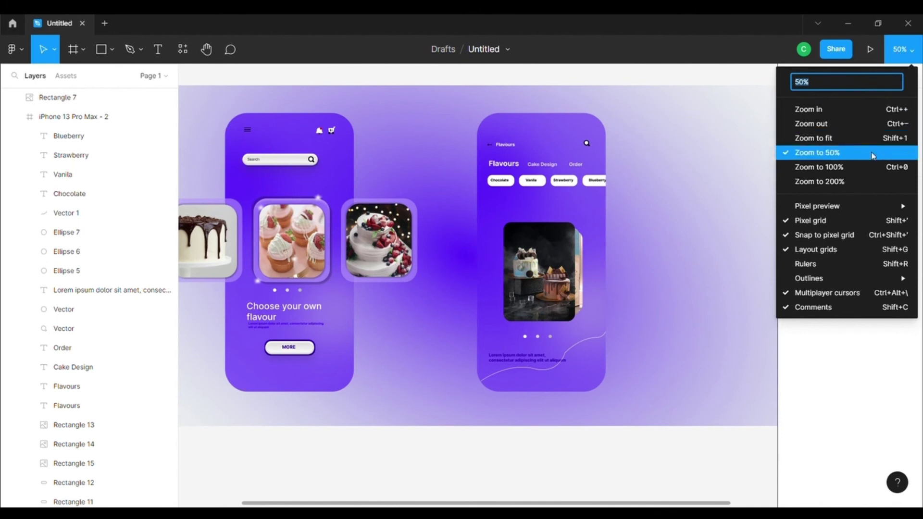
click(874, 165)
scroll(735, 203, up, 3)
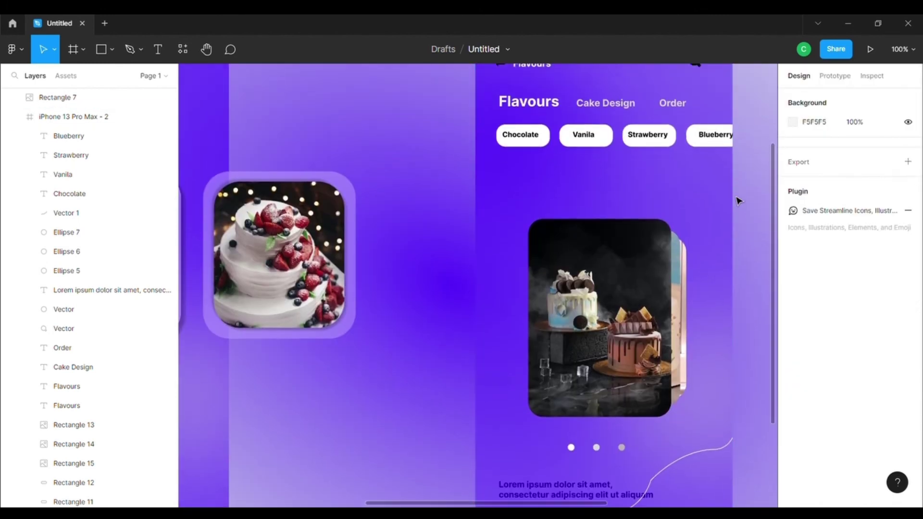
- Select Rectangles 9–12 and the four flavour text layers in the Layers panel
click(513, 134)
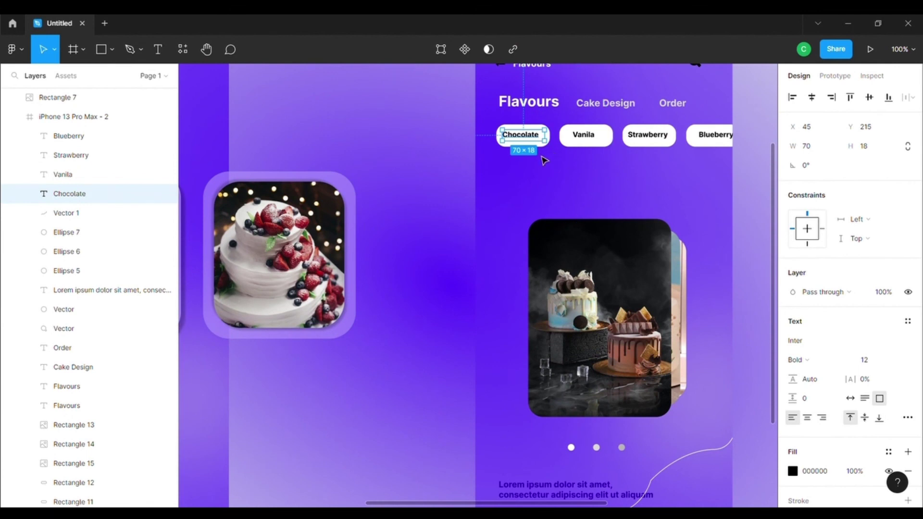
click(591, 188)
click(649, 140)
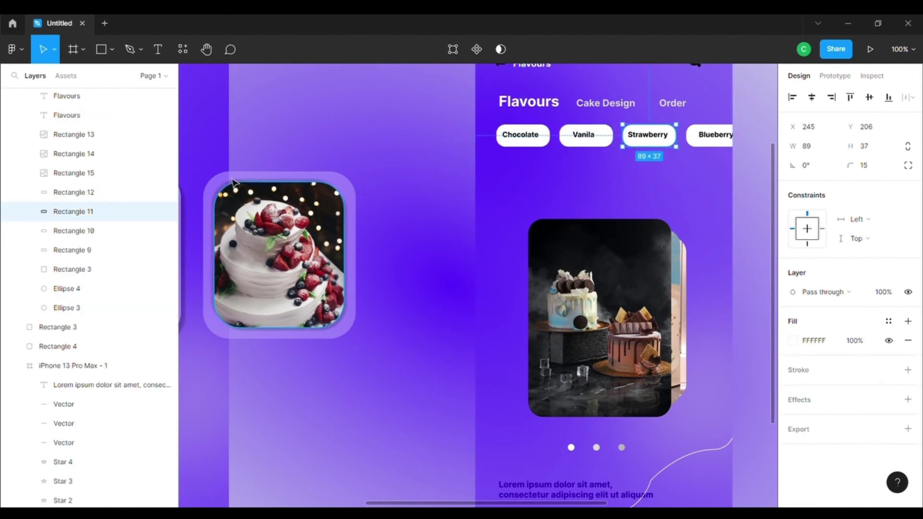
click(119, 232)
click(116, 251)
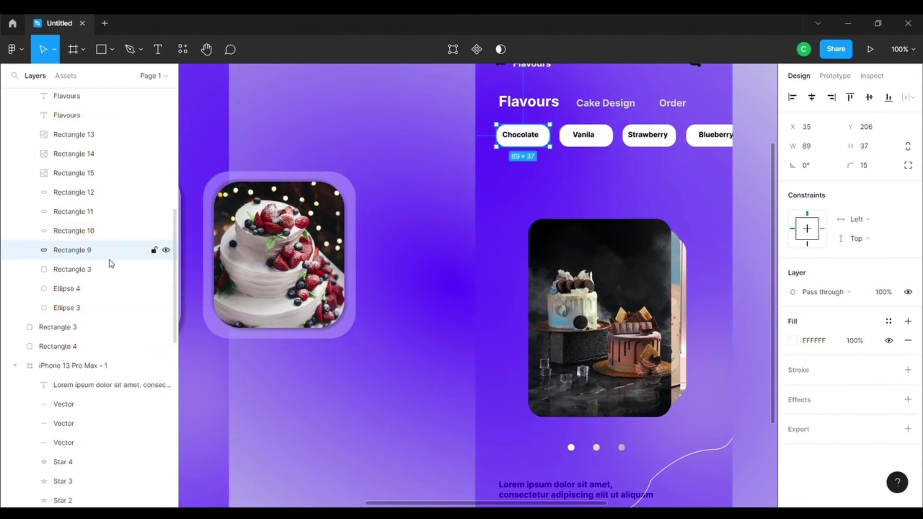
shift+click(114, 231)
shift+click(115, 212)
shift+click(119, 193)
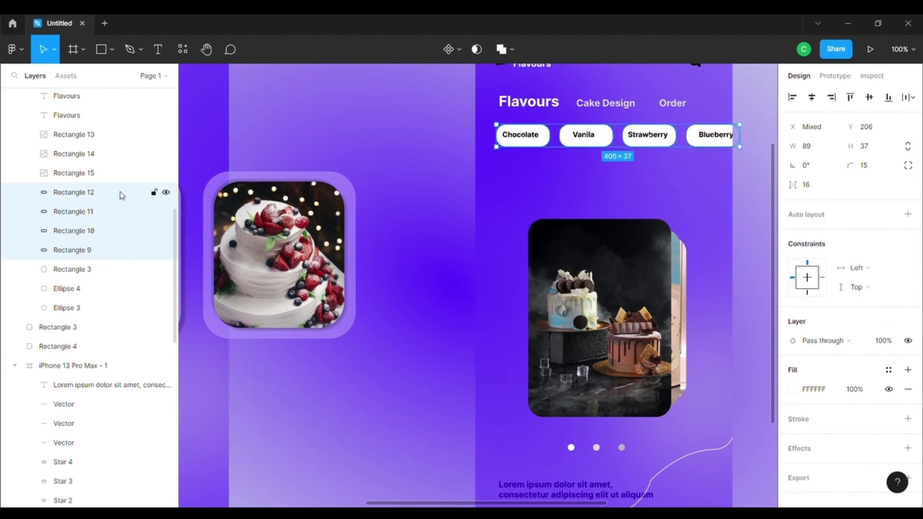
scroll(121, 197, up, 1)
scroll(117, 206, up, 5)
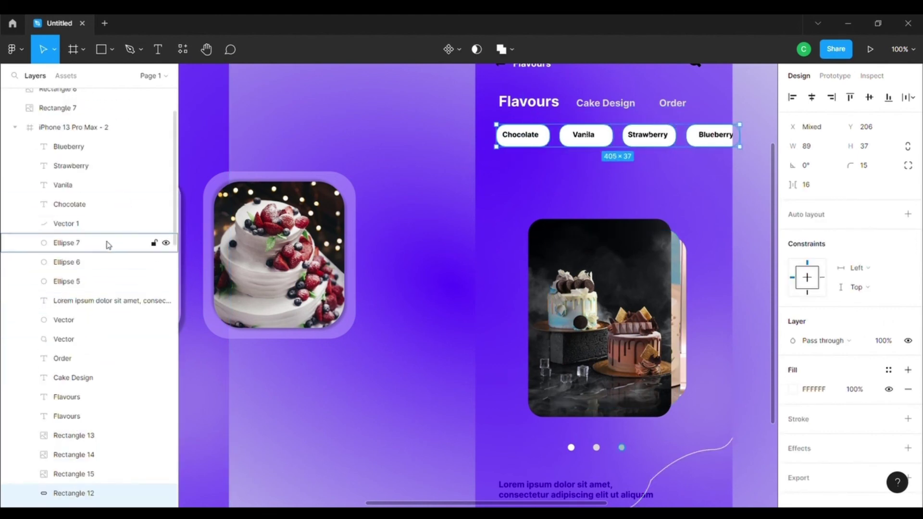
shift+click(94, 206)
shift+click(97, 187)
shift+click(95, 167)
shift+click(95, 147)
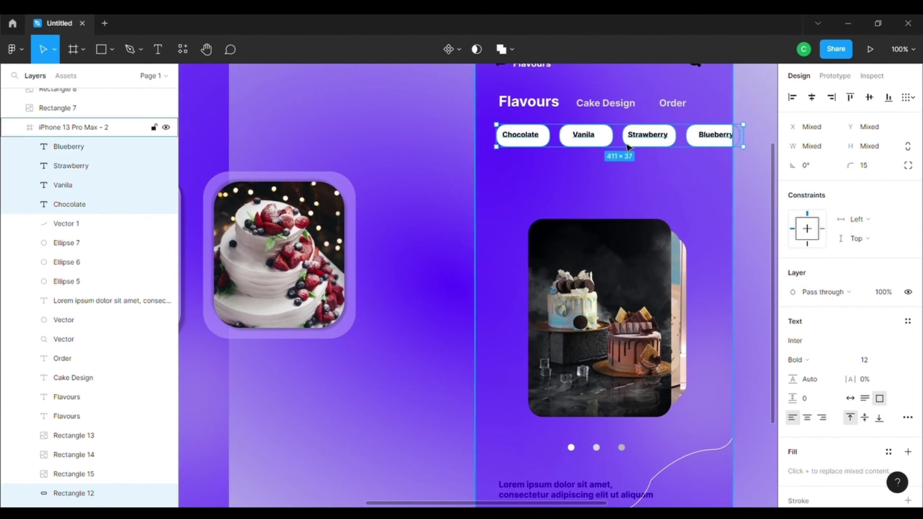
- Move the flavour pill row slightly lower and zoom out to 50%
drag(627, 146, 622, 160)
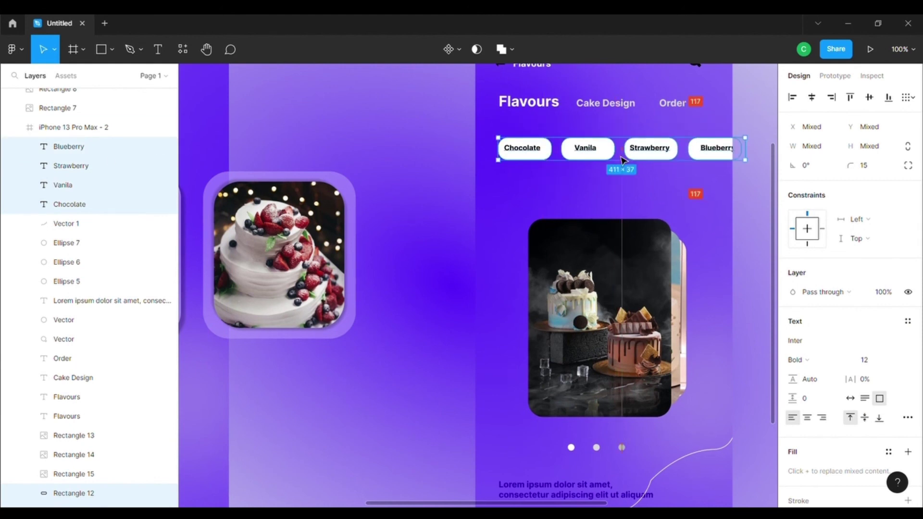
click(758, 242)
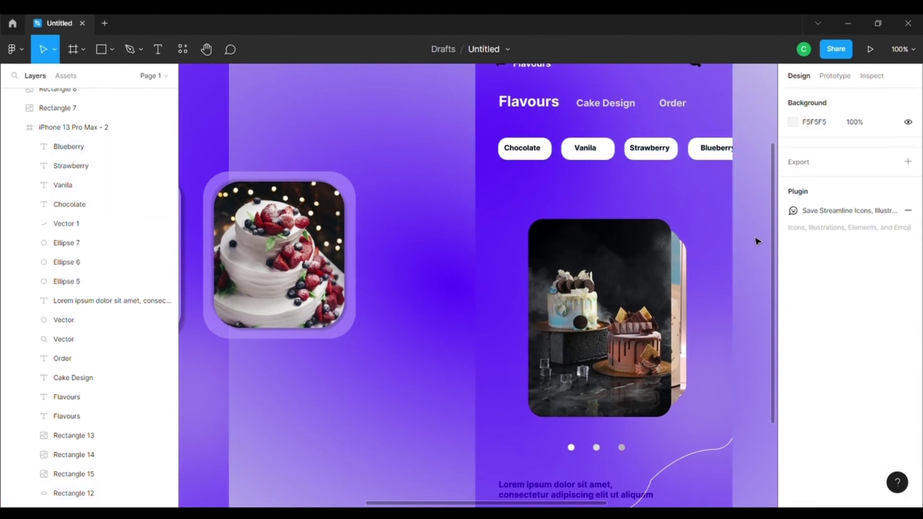
click(905, 51)
click(817, 152)
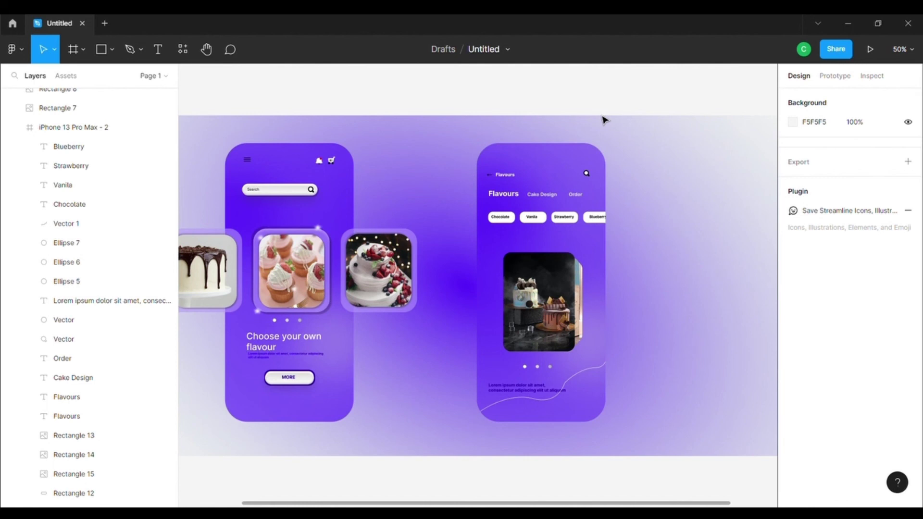
- Set the 'Choose your own flavour' heading to 24 so it wraps to two lines, shifted slightly right
click(272, 352)
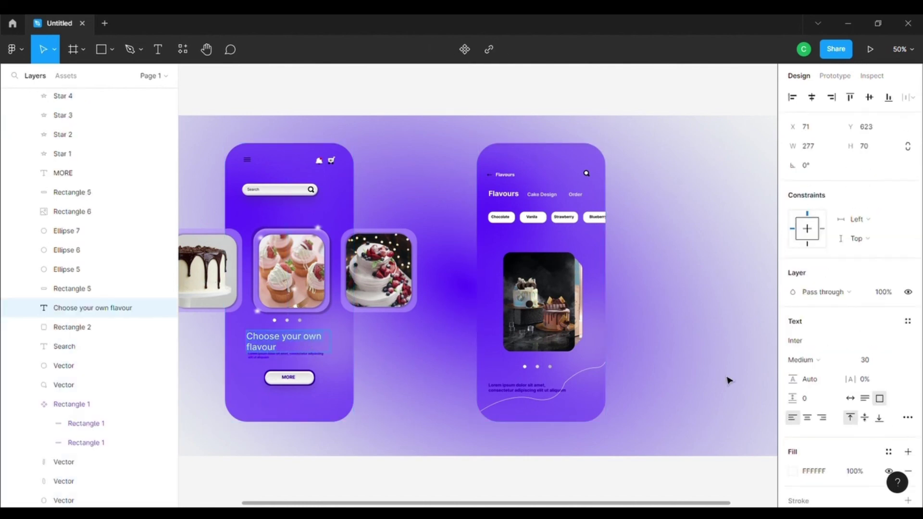
click(889, 361)
click(879, 250)
click(873, 362)
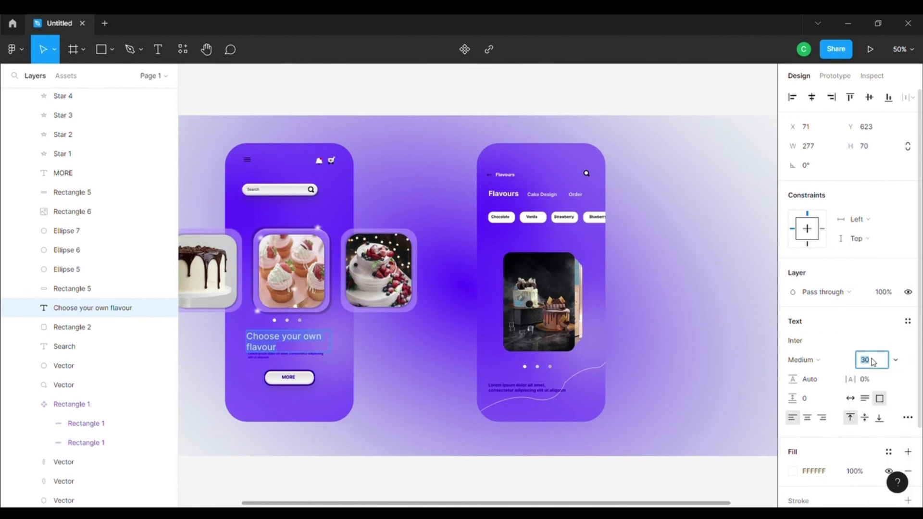
text(28)
key(Return)
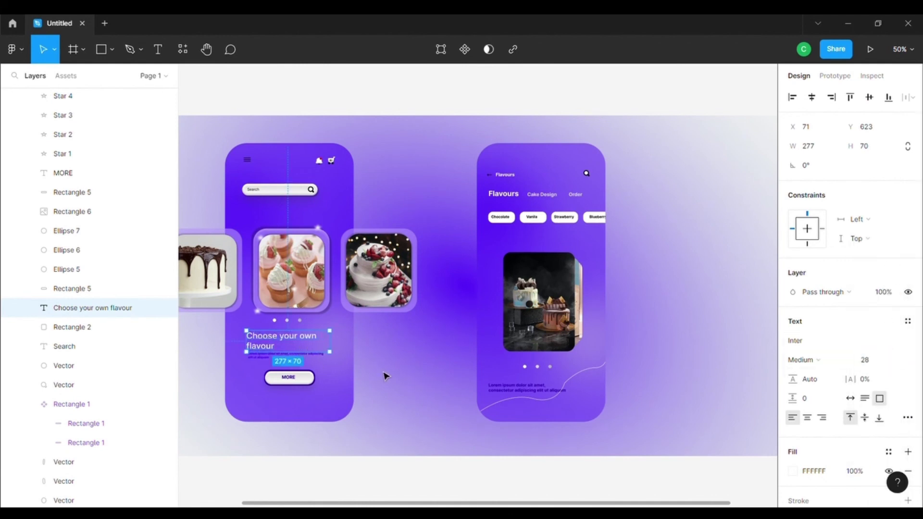
click(298, 346)
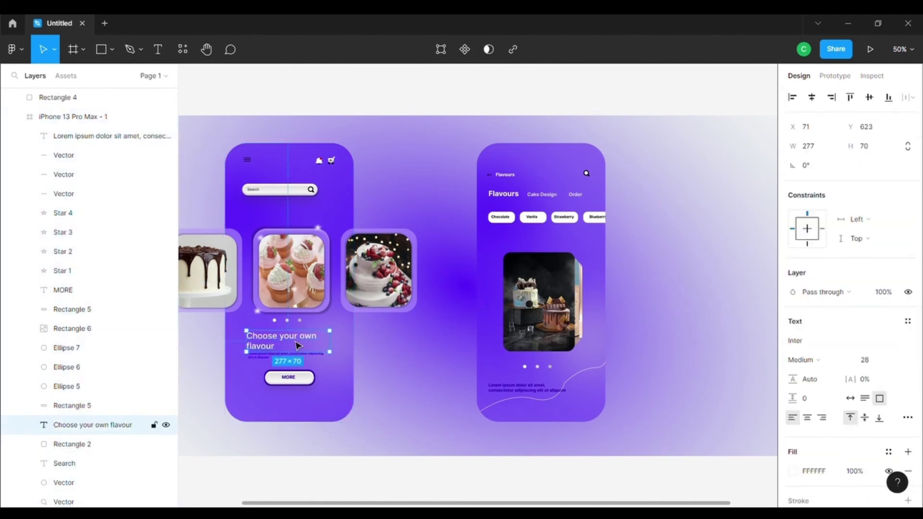
click(897, 362)
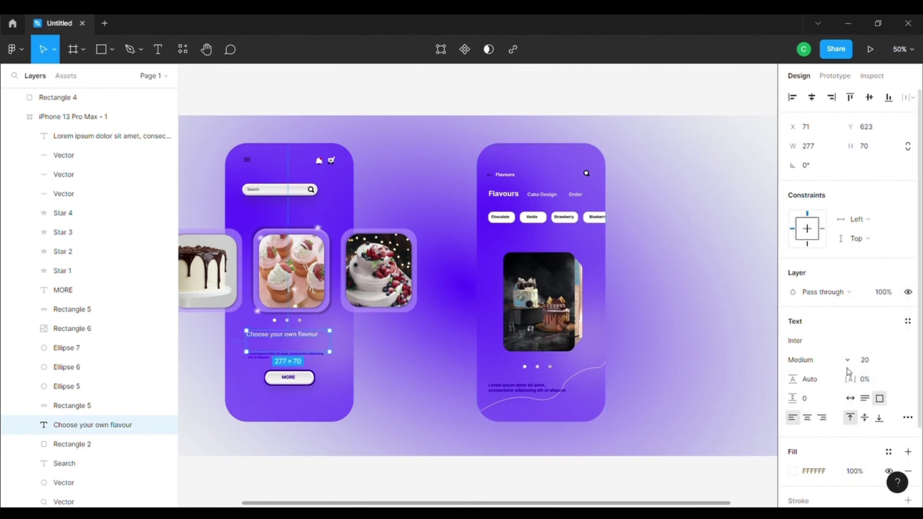
click(897, 360)
click(877, 375)
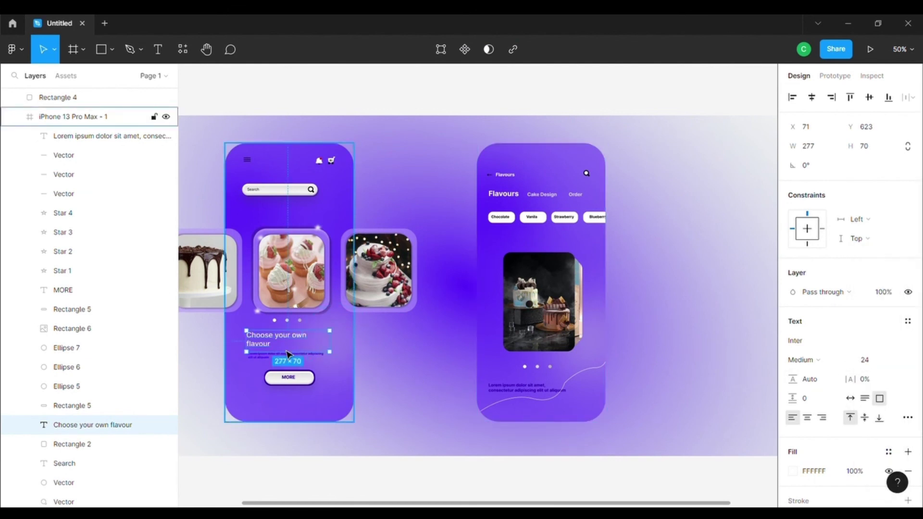
drag(294, 355, 290, 354)
click(427, 382)
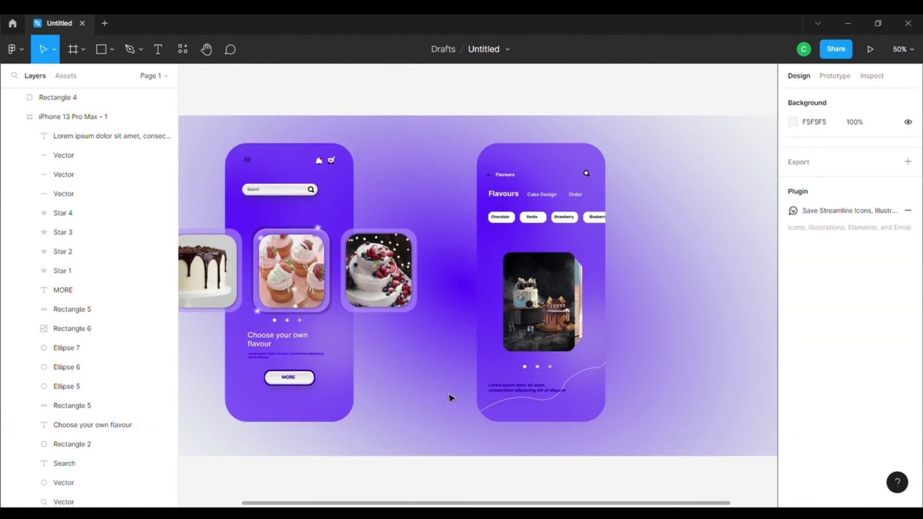
- Add a drop shadow to the front cake image card on the second screen
scroll(450, 398, left, 3)
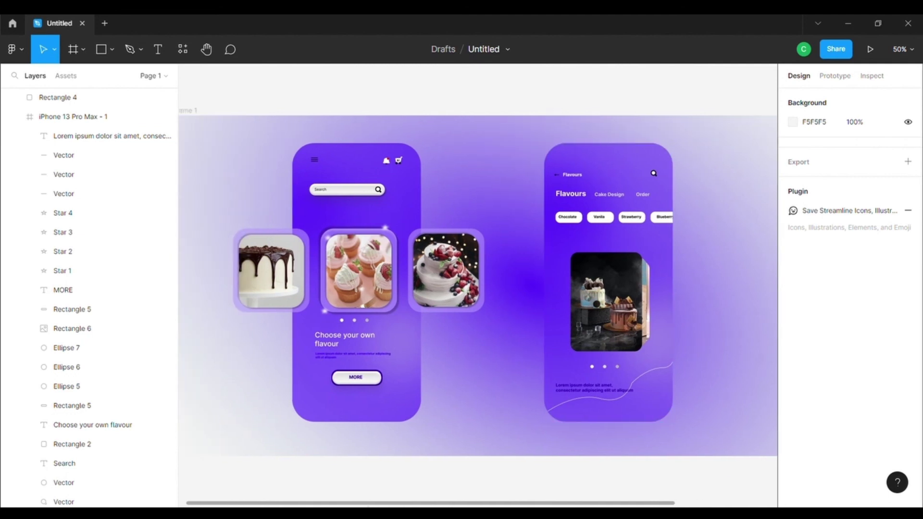
scroll(558, 342, right, 3)
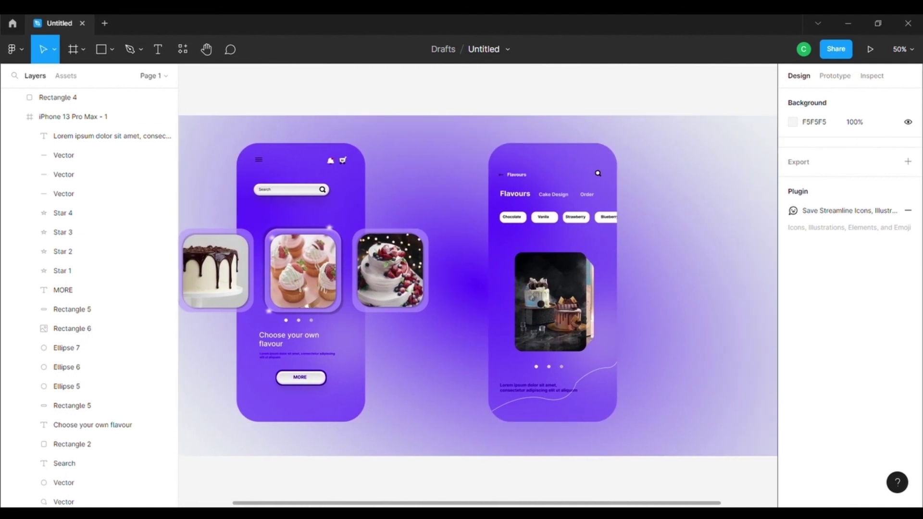
click(558, 342)
click(908, 419)
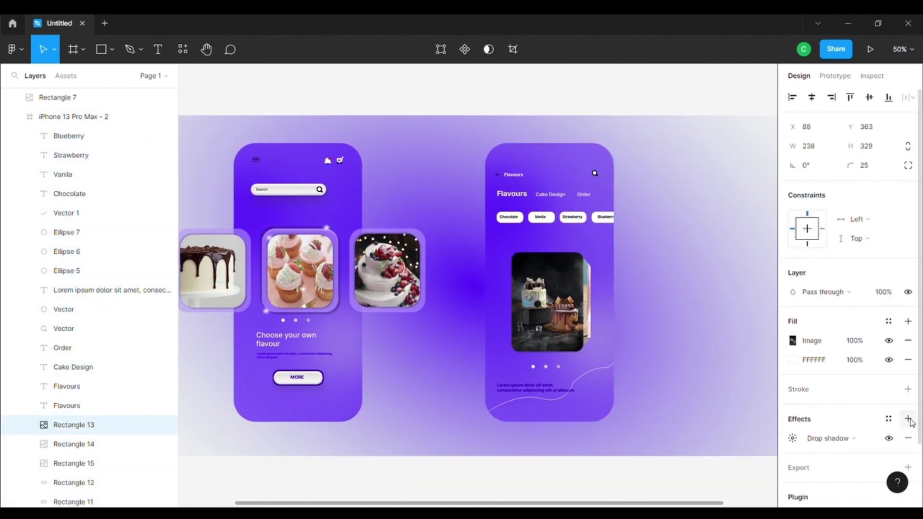
click(793, 438)
click(792, 438)
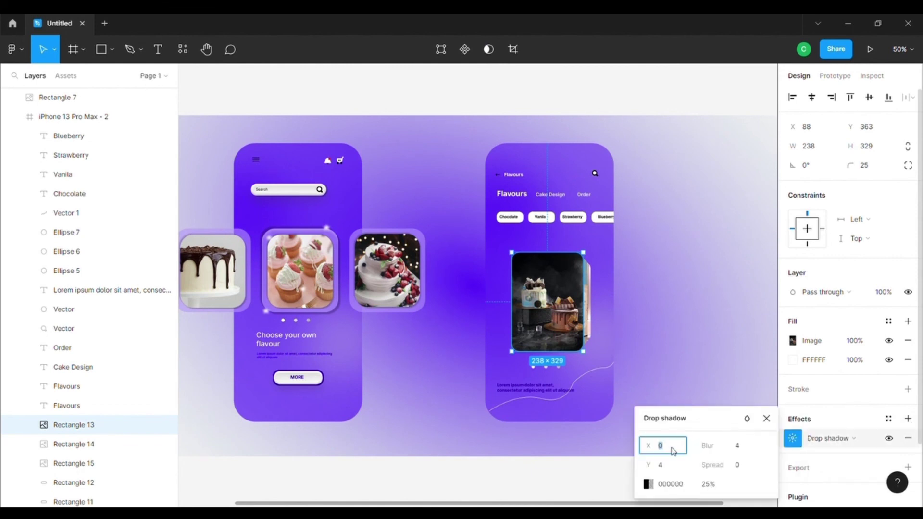
click(721, 314)
- Add drop shadows to the two cake images behind the front card
click(601, 321)
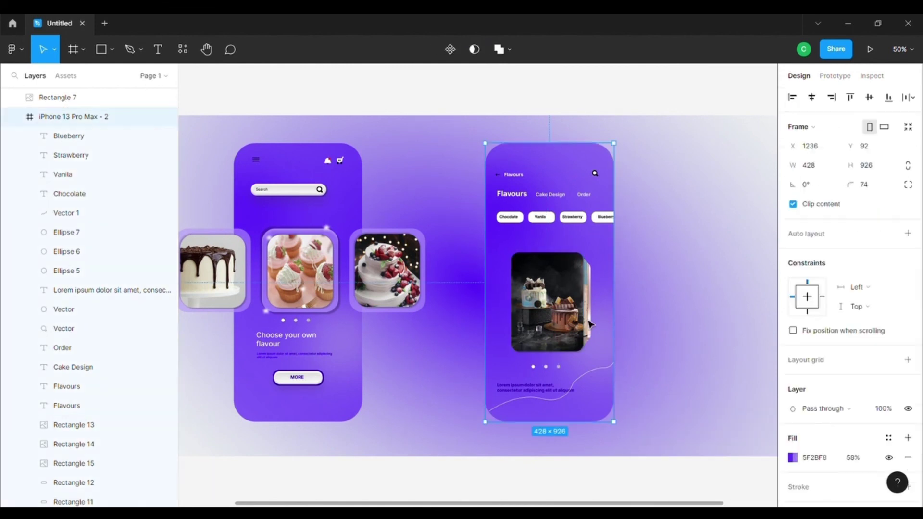
click(793, 439)
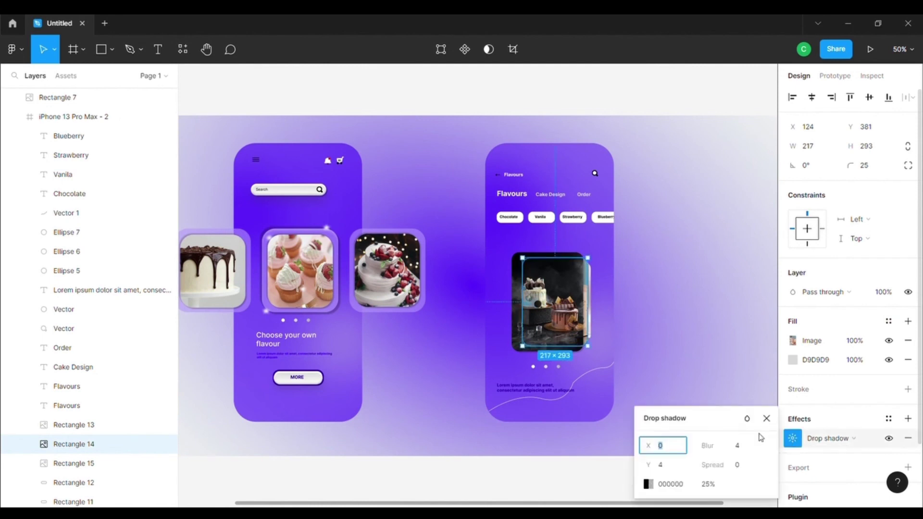
click(602, 320)
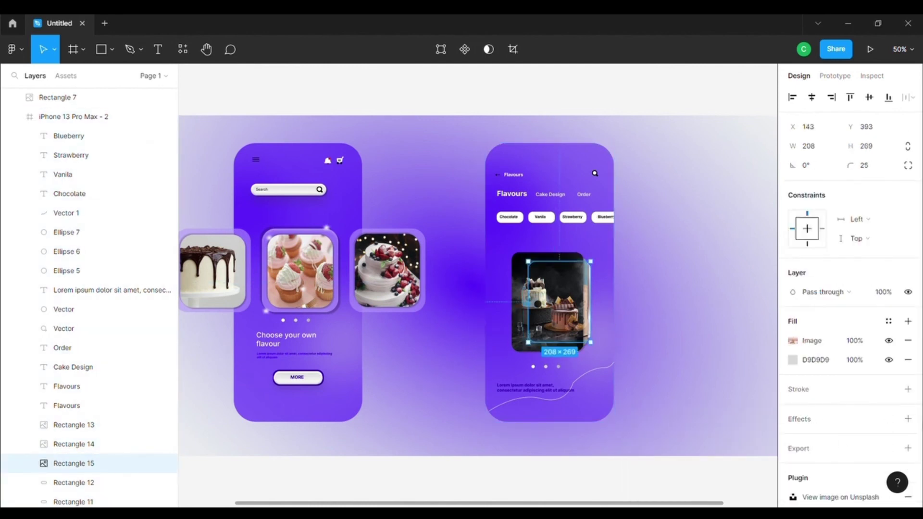
click(908, 418)
click(793, 439)
click(676, 345)
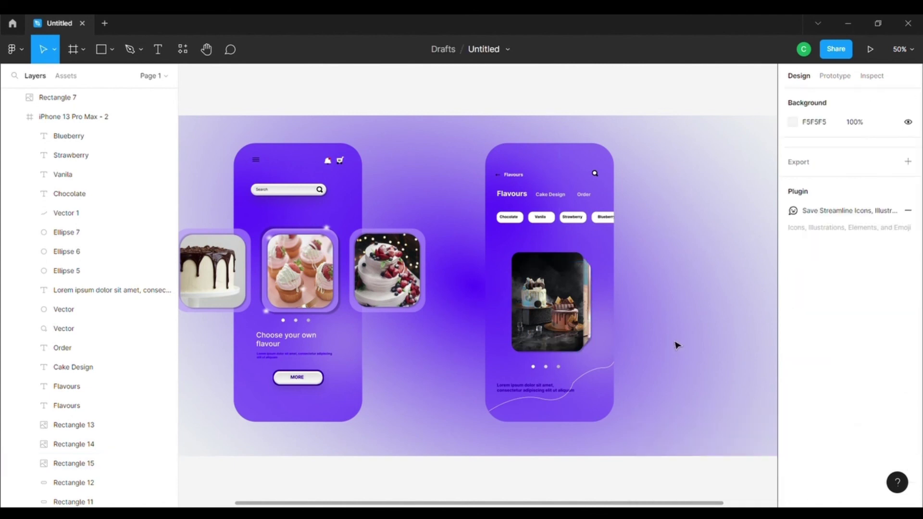
- Make the front cake card's shadow a light F5F5F5 glow and adjust its blur
click(567, 263)
click(793, 438)
click(648, 484)
click(514, 478)
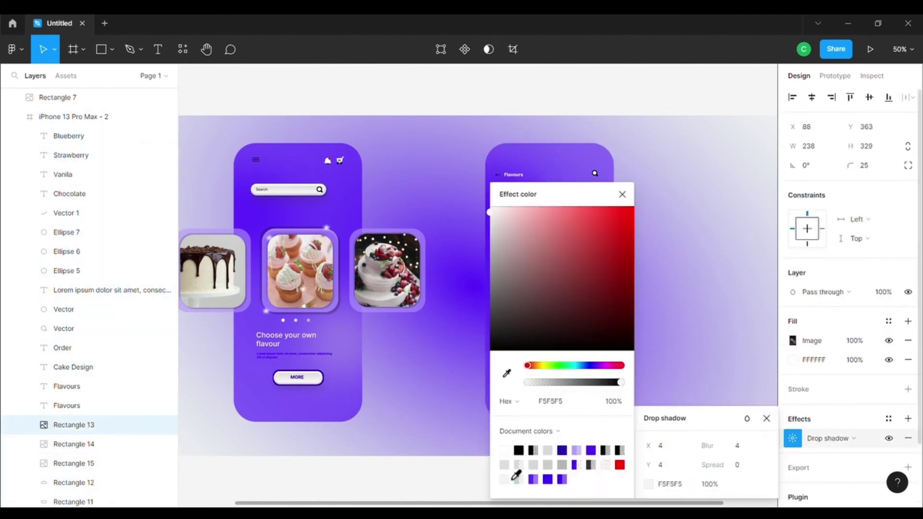
click(694, 354)
click(548, 303)
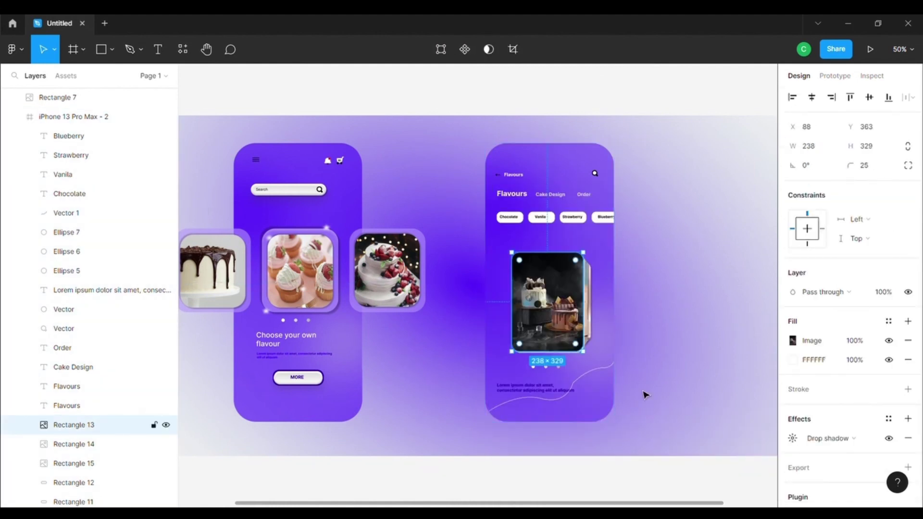
click(793, 438)
click(748, 449)
text(15)
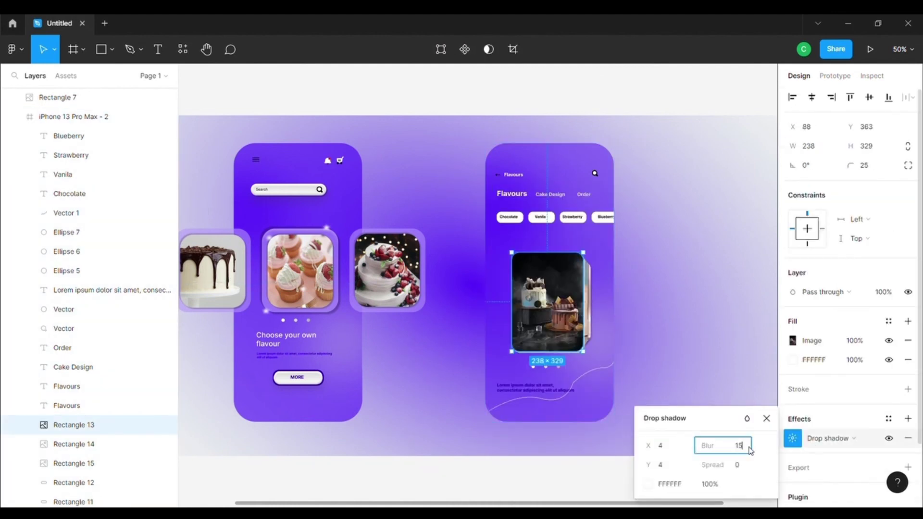
click(736, 383)
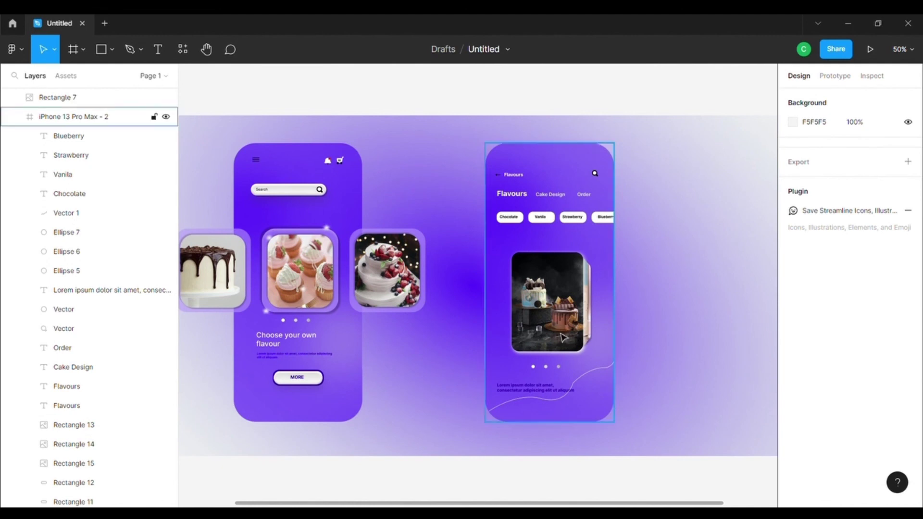
- Fine-tune the front card shadow to horizontal offset 2 and blur 20
click(608, 358)
click(568, 340)
scroll(810, 398, down, 3)
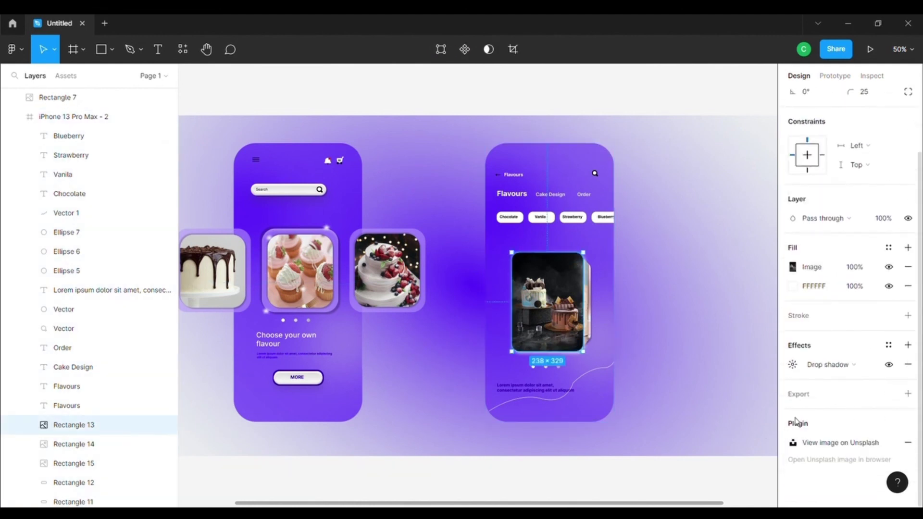
click(795, 366)
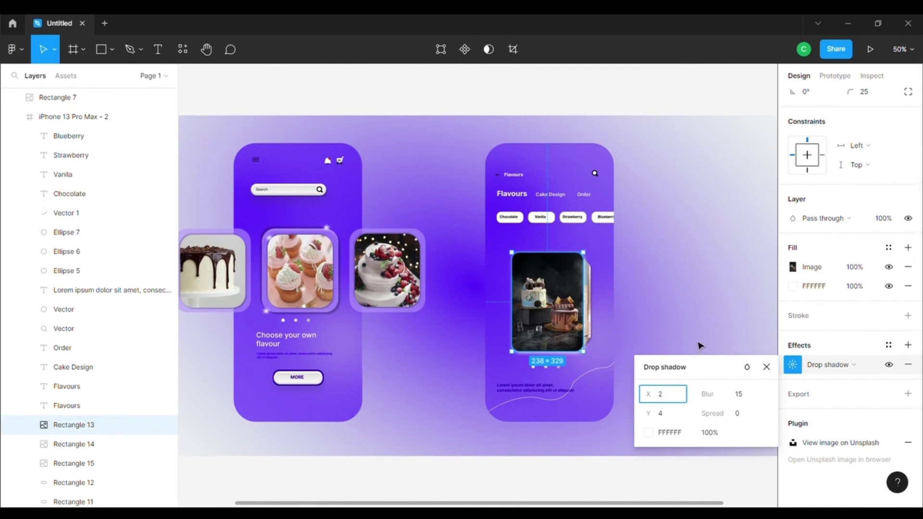
click(707, 360)
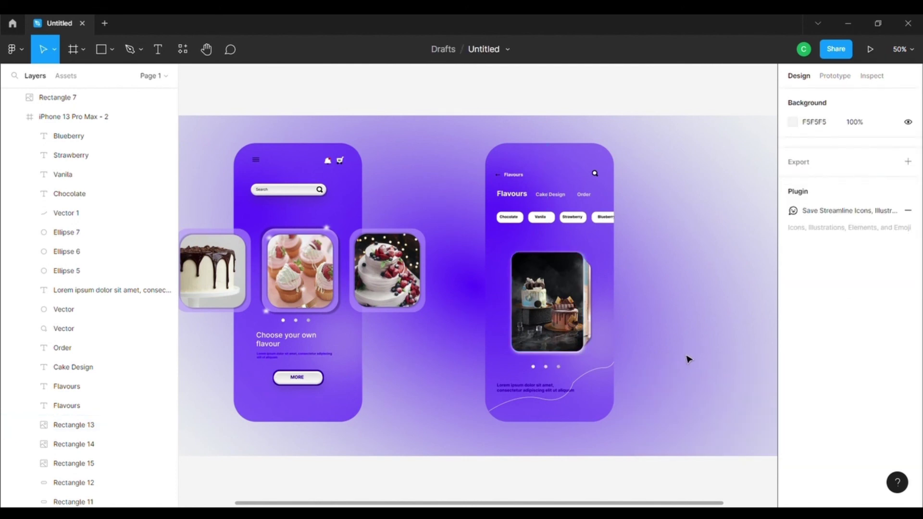
click(548, 303)
click(793, 437)
click(749, 446)
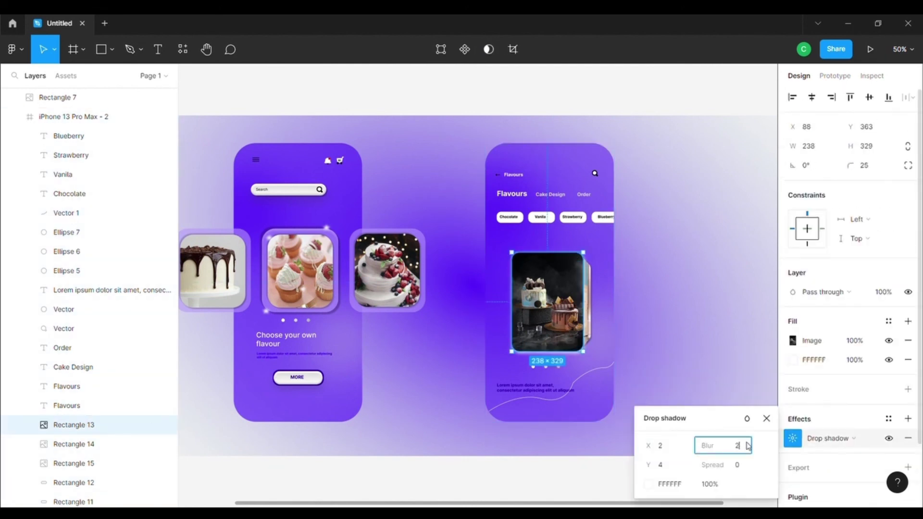
text(0)
click(708, 365)
click(902, 49)
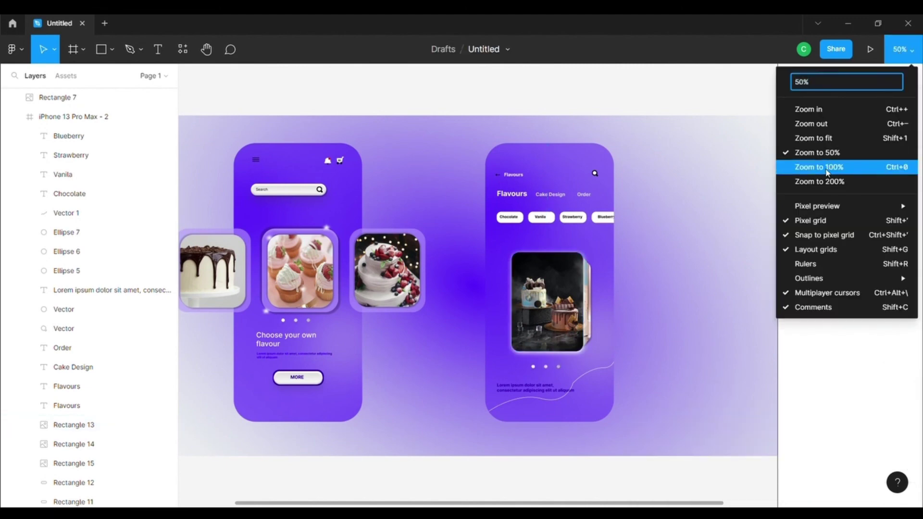
- View at 100% and nudge the Chocolate pill and label so the label is re-centred
click(827, 172)
scroll(776, 246, up, 1)
scroll(778, 245, up, 2)
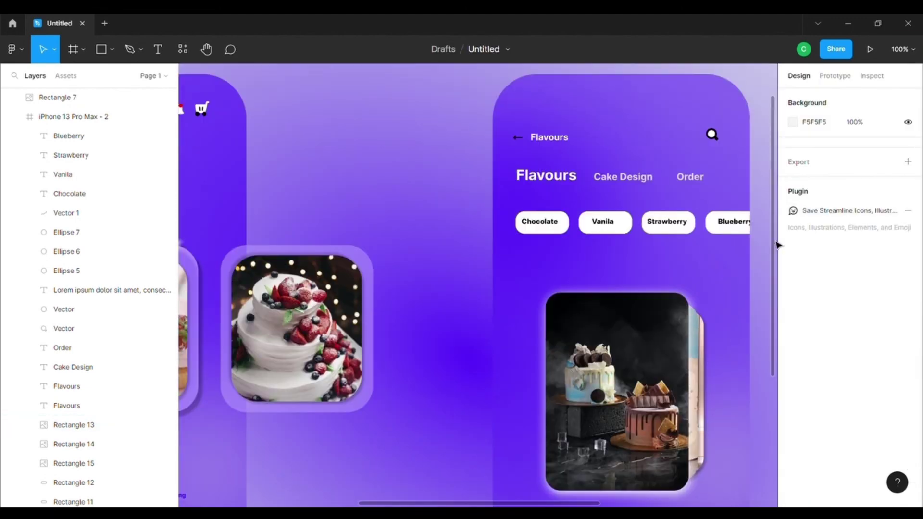
click(556, 236)
drag(548, 226, 552, 226)
click(555, 226)
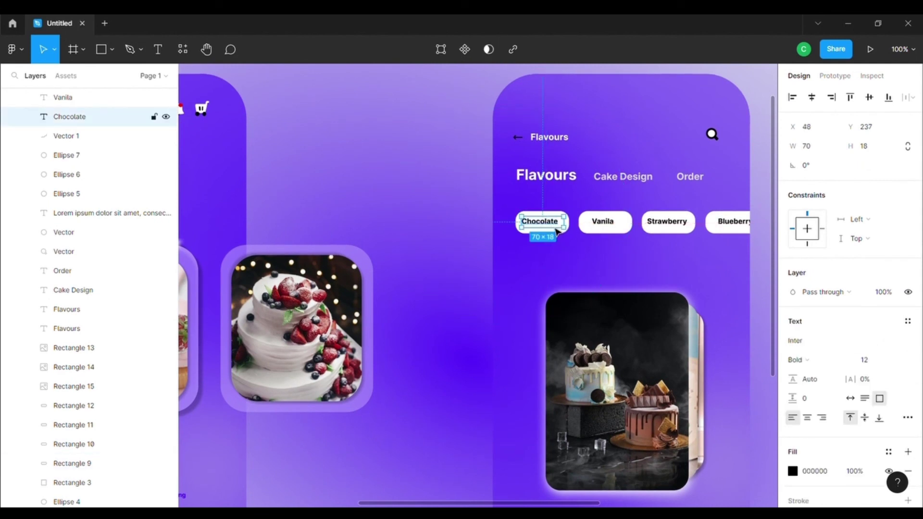
drag(560, 232, 563, 231)
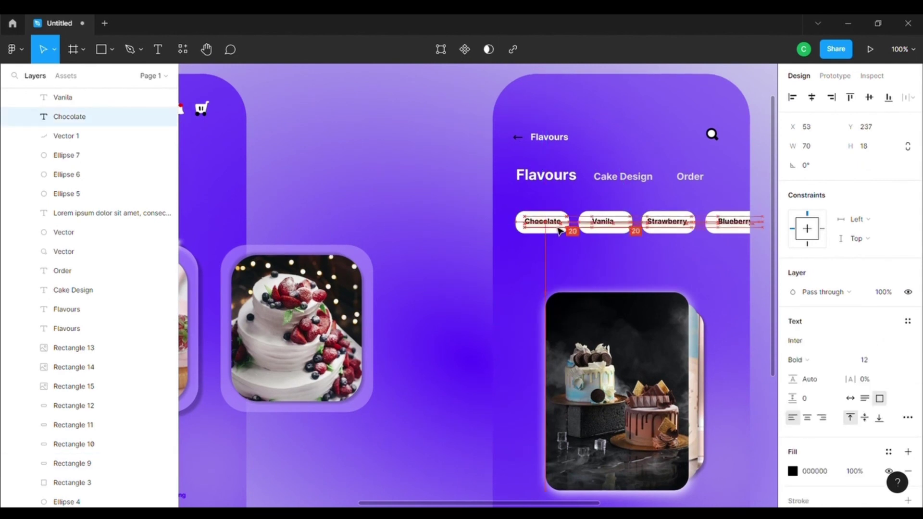
- Select the Chocolate pill shape and bring up the recent plugins list
click(606, 263)
click(613, 225)
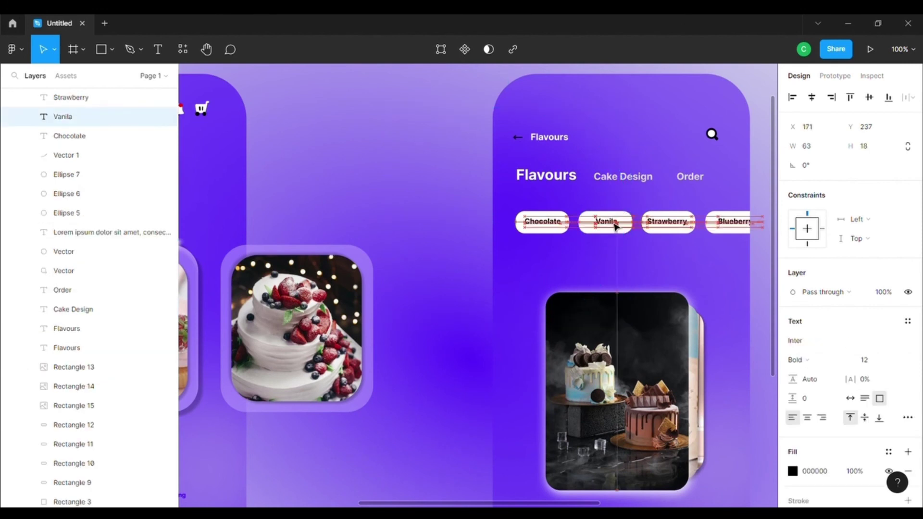
click(662, 262)
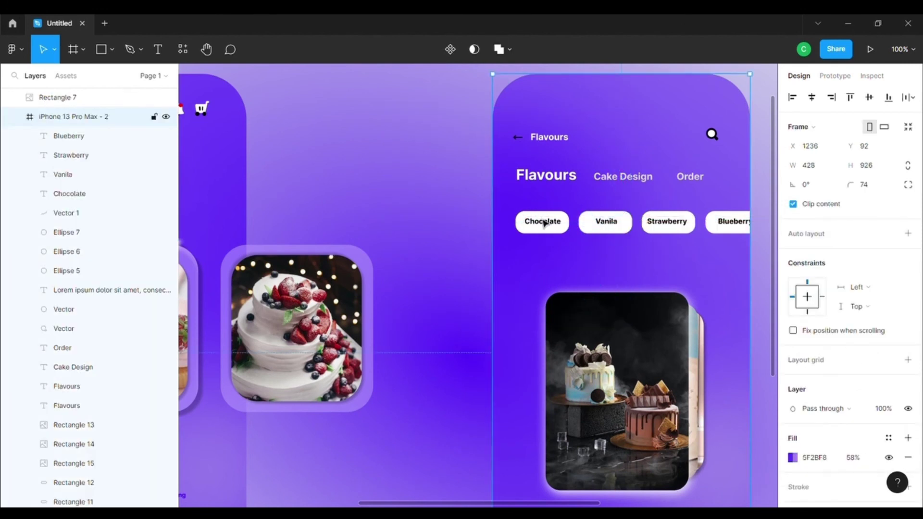
click(545, 222)
click(531, 259)
click(532, 233)
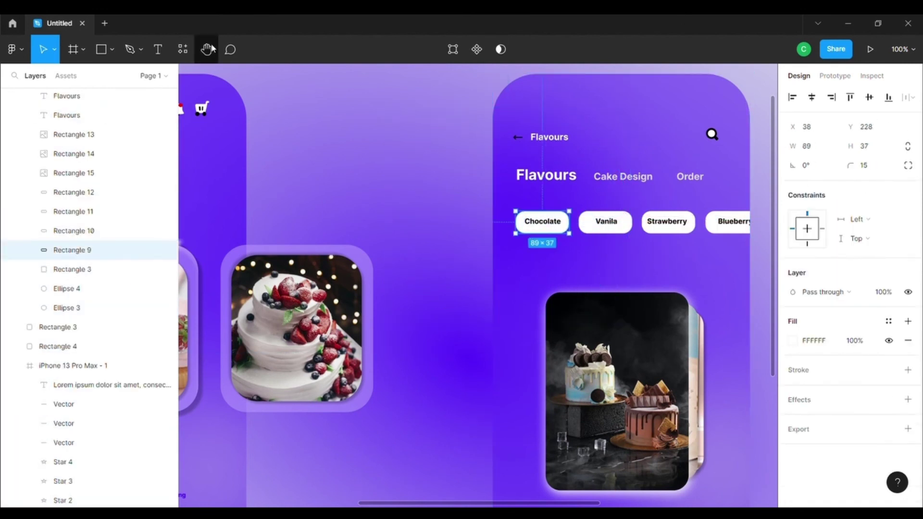
click(183, 49)
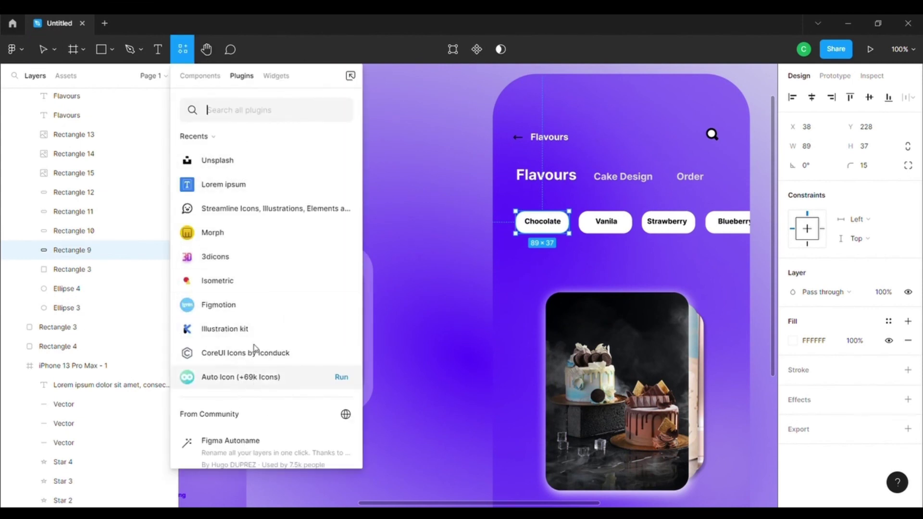
- Apply the Morph plugin's skeuomorphic style to the Chocolate pill and position it
click(342, 233)
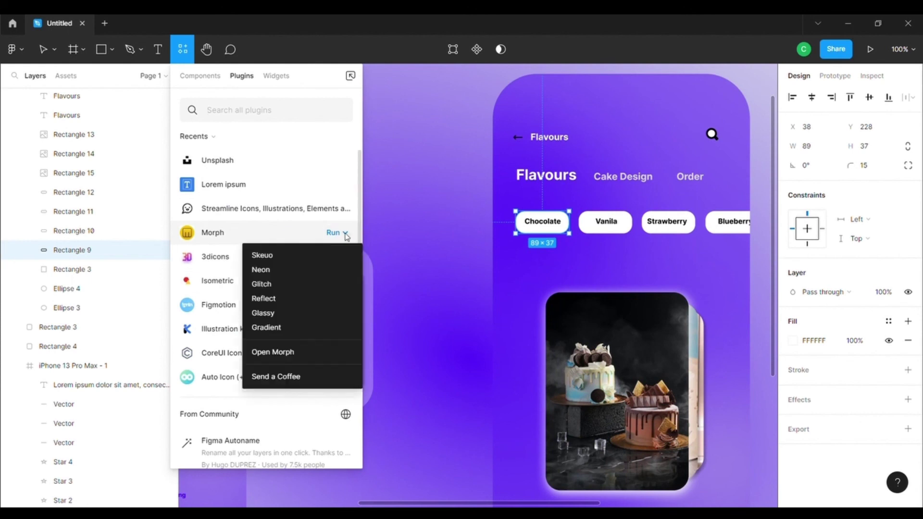
click(299, 260)
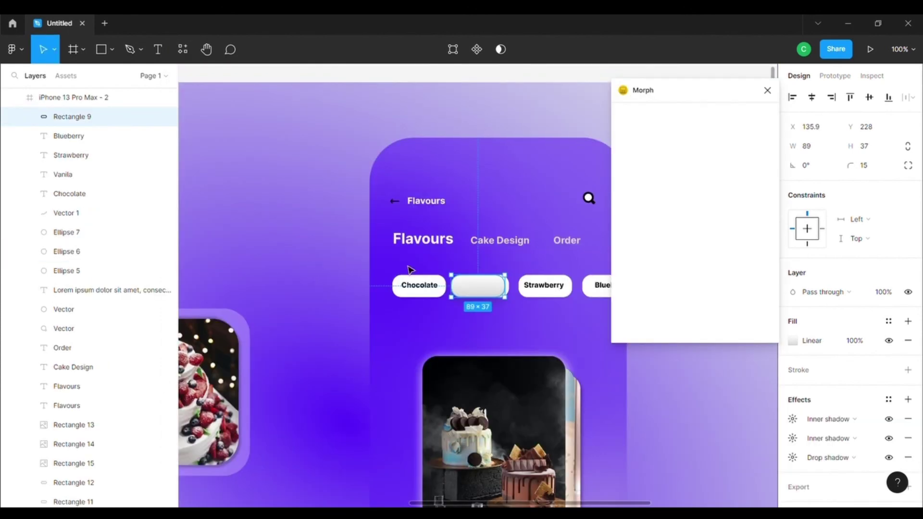
click(719, 284)
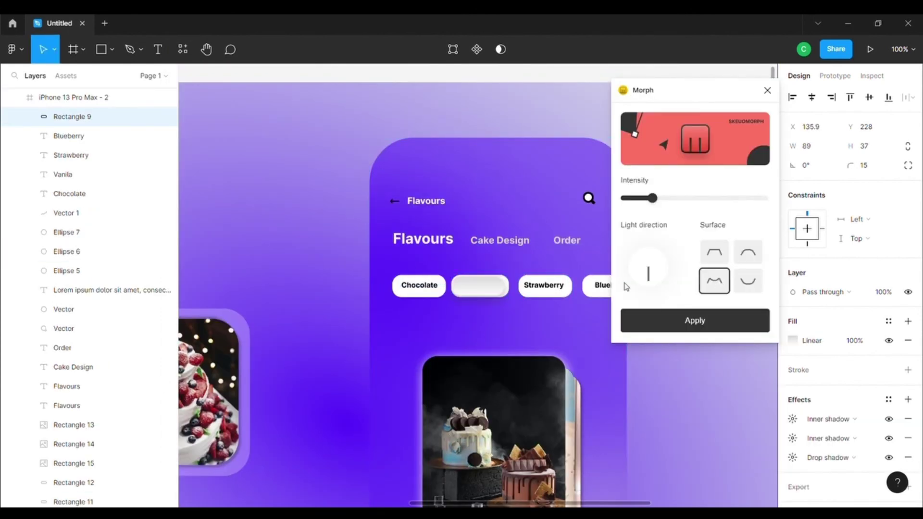
drag(496, 291, 436, 294)
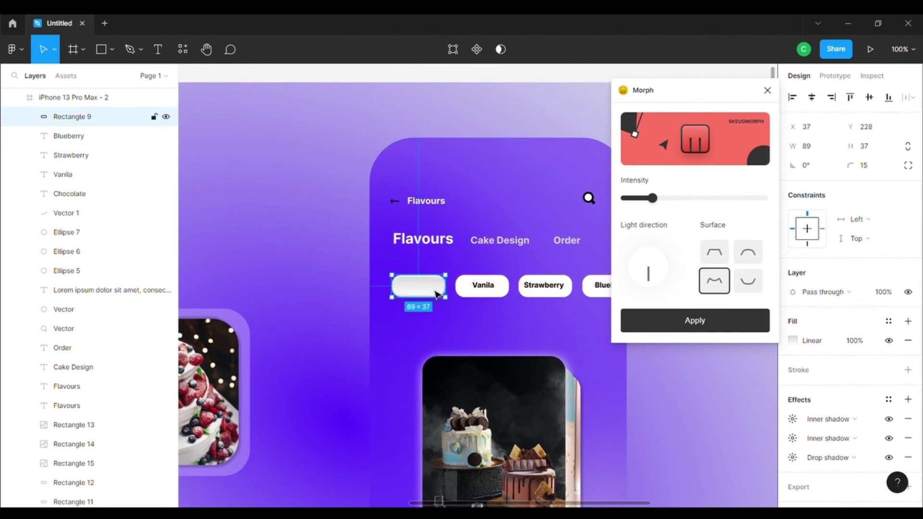
mouse_move(101, 274)
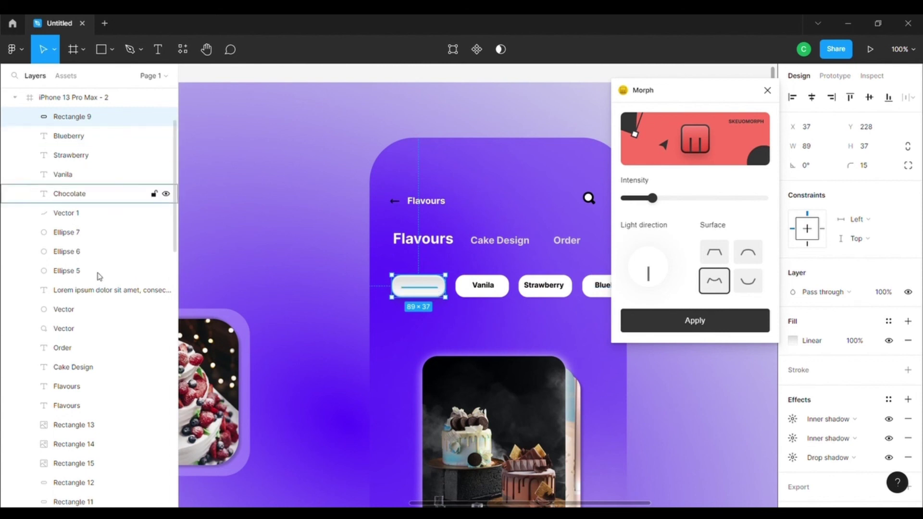
- Select the first flavour pill's layer and bring it forward in the stack
click(106, 429)
scroll(106, 432, down, 5)
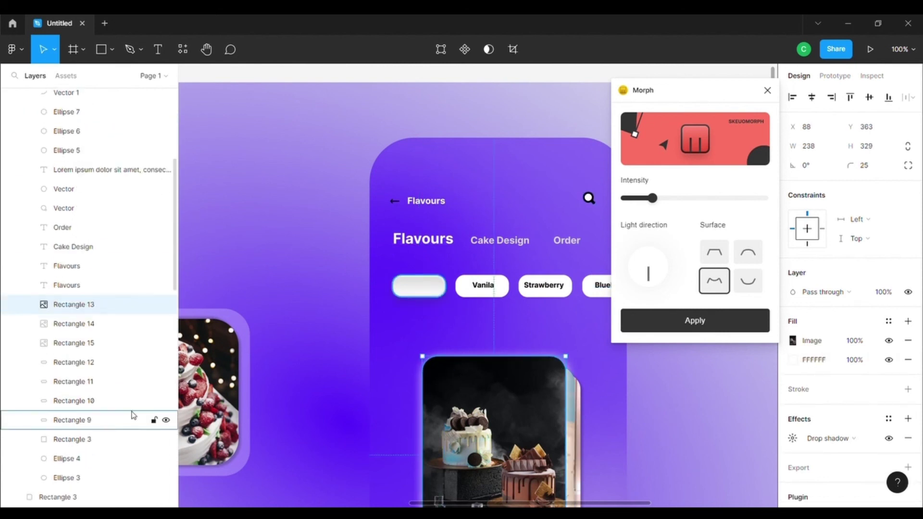
click(107, 401)
click(107, 422)
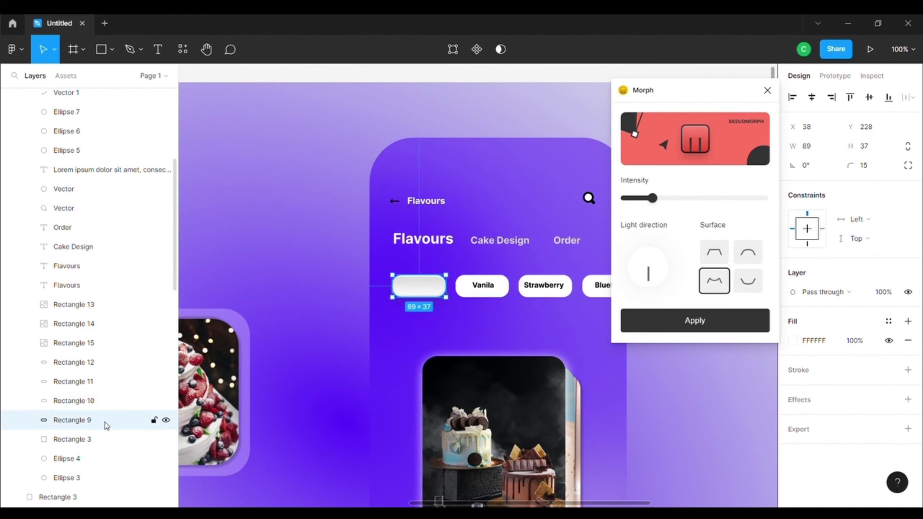
key(Delete)
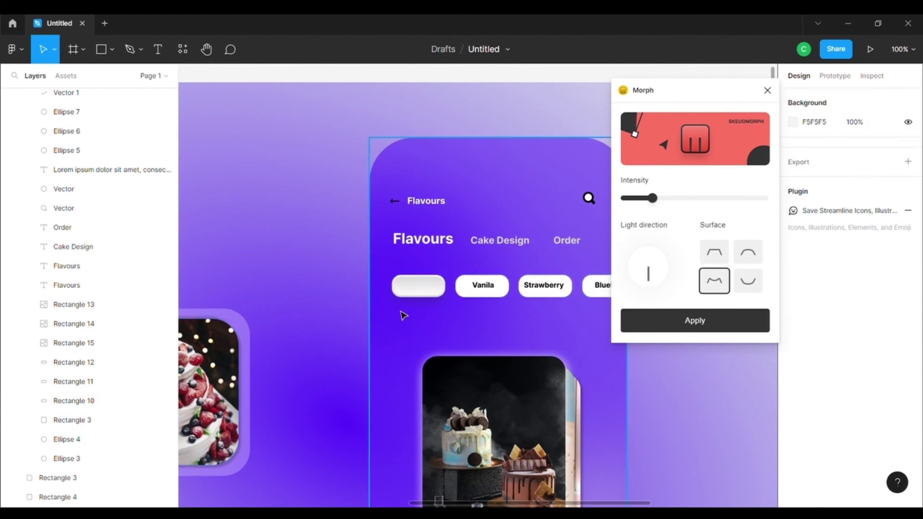
right_click(438, 298)
- Send the first flavour pill behind the Chocolate label
click(472, 235)
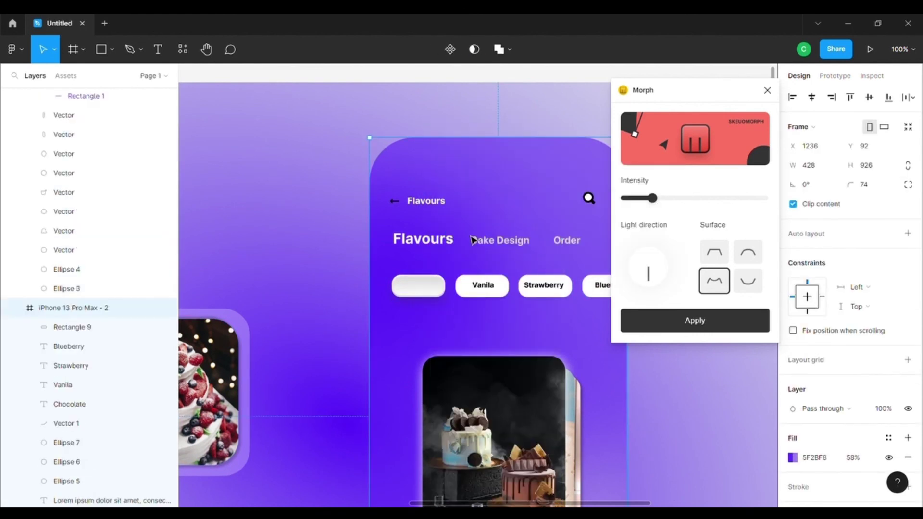
click(436, 297)
right_click(425, 289)
click(463, 264)
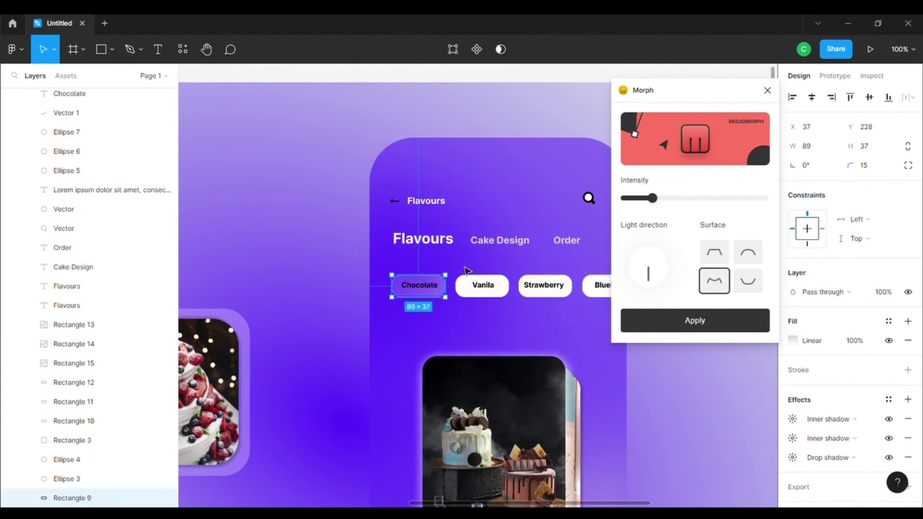
click(494, 127)
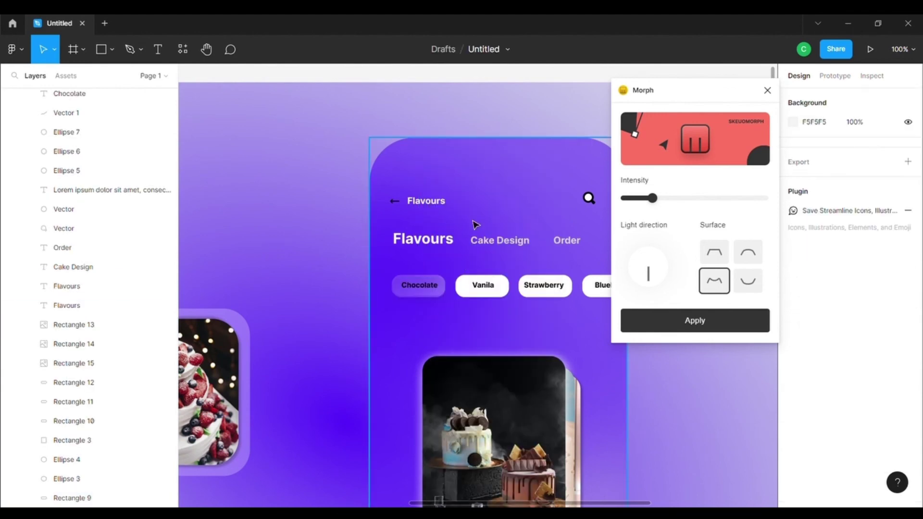
click(445, 299)
double_click(445, 299)
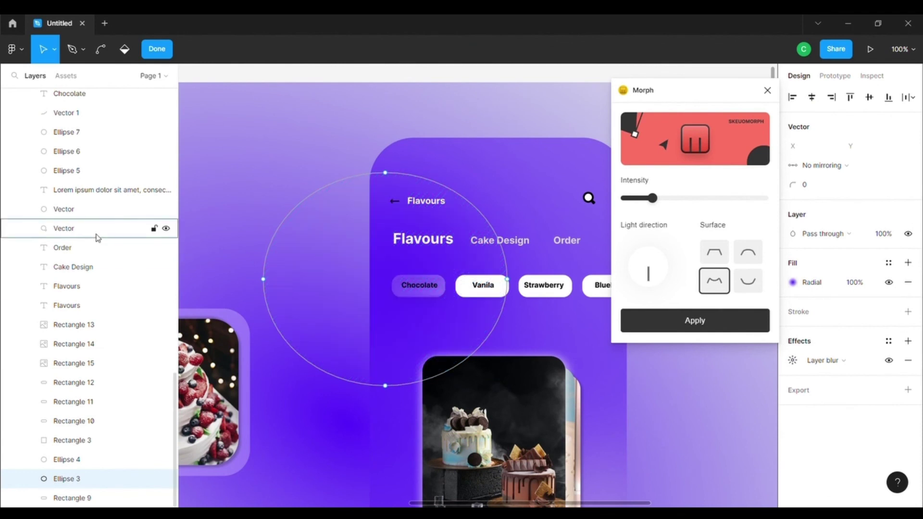
- Move the Chocolate pill above the tinted background layers in the Layers panel
scroll(95, 237, up, 2)
scroll(114, 222, down, 2)
scroll(115, 260, down, 5)
scroll(118, 268, up, 5)
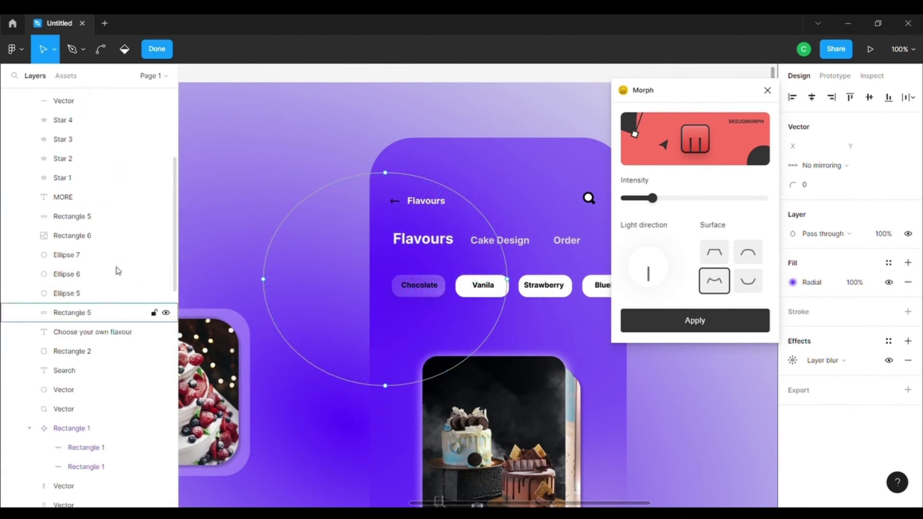
scroll(115, 270, up, 5)
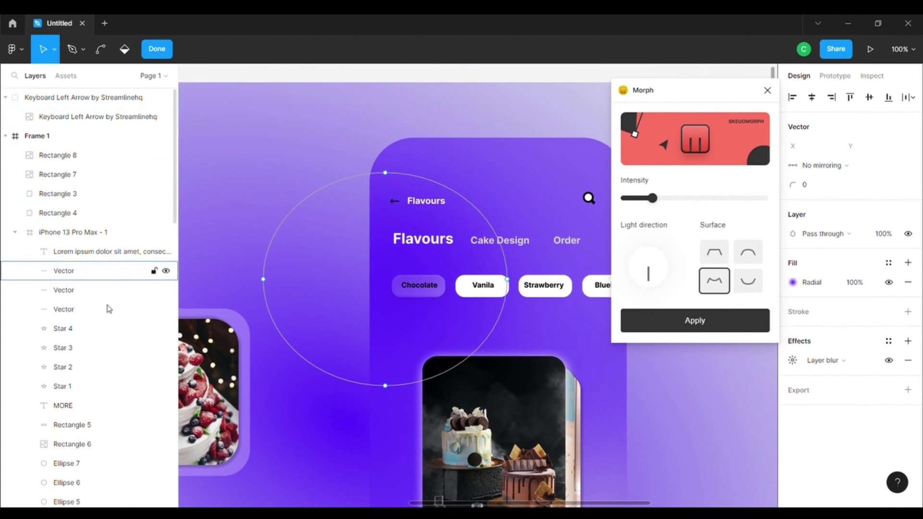
scroll(99, 392, down, 3)
scroll(101, 399, down, 8)
scroll(101, 400, down, 5)
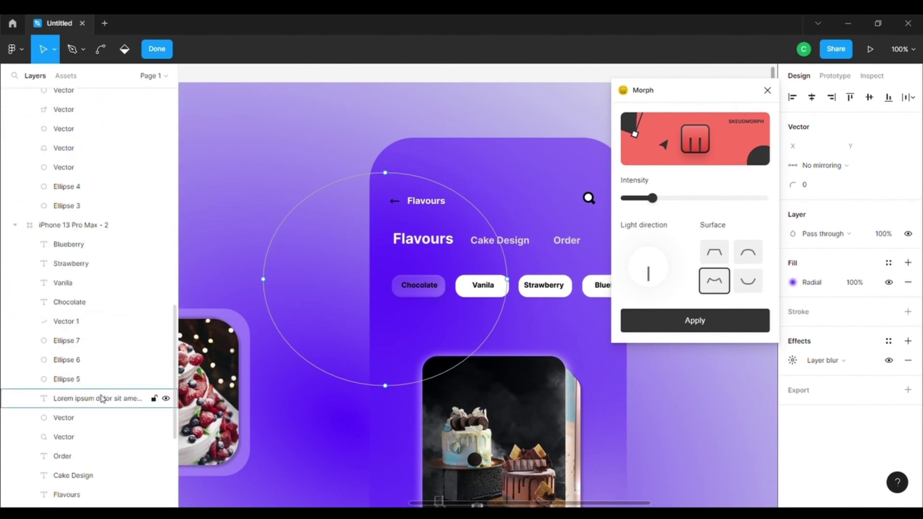
scroll(100, 398, down, 4)
scroll(101, 398, down, 2)
drag(86, 501, 97, 416)
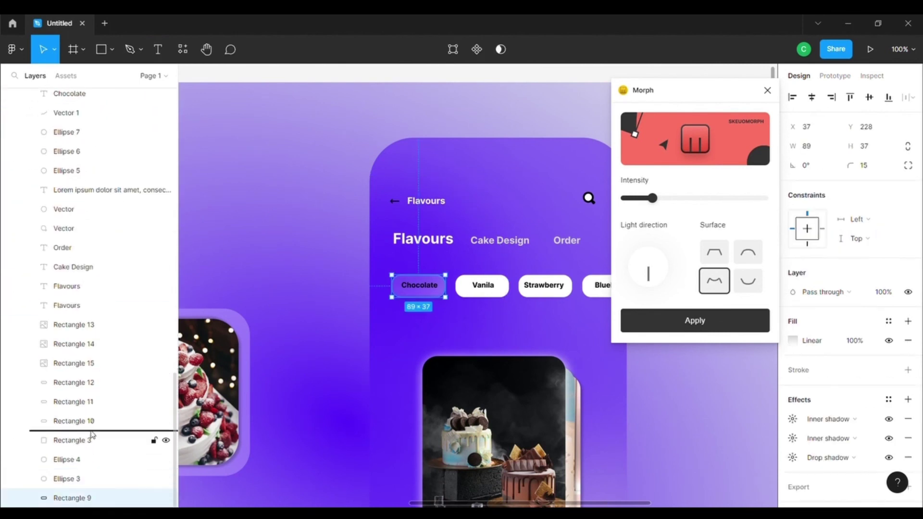
click(370, 78)
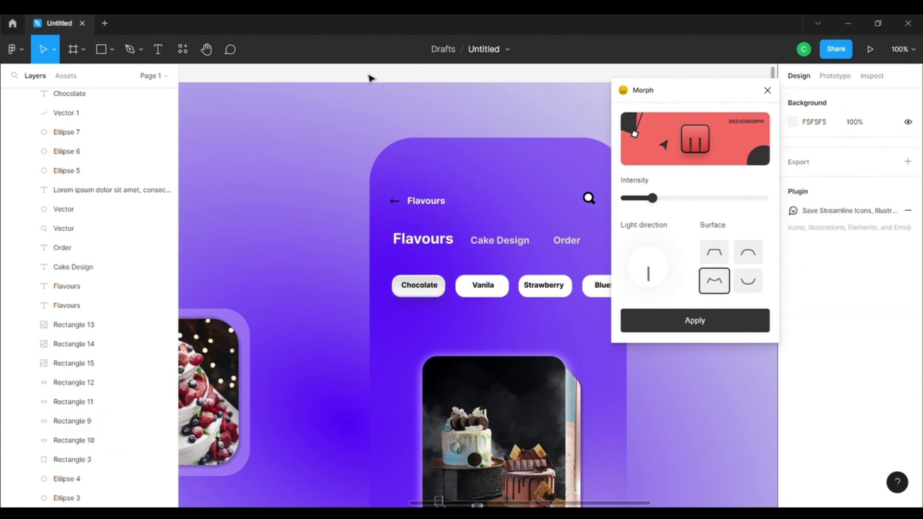
- Preview Morph surface styles, keep the original, raise the intensity, and close Morph
click(713, 252)
click(741, 254)
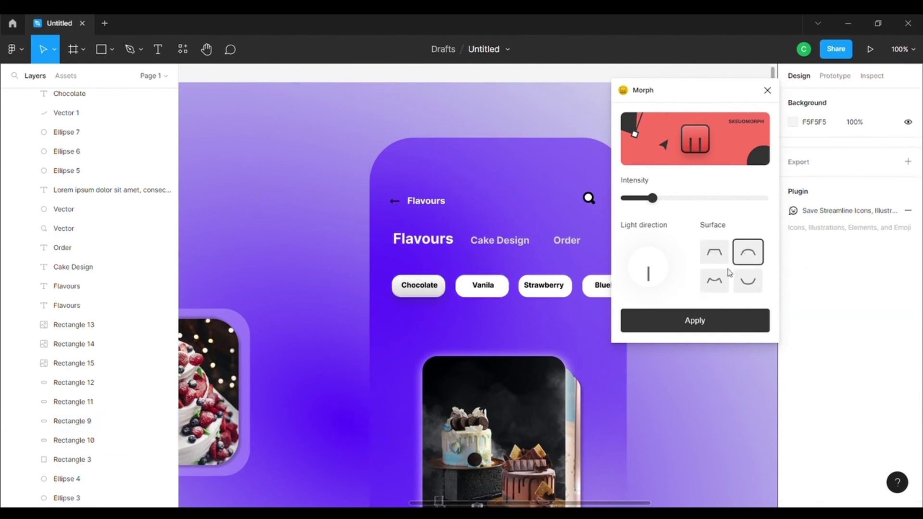
click(716, 279)
click(750, 282)
click(715, 281)
drag(652, 198, 700, 199)
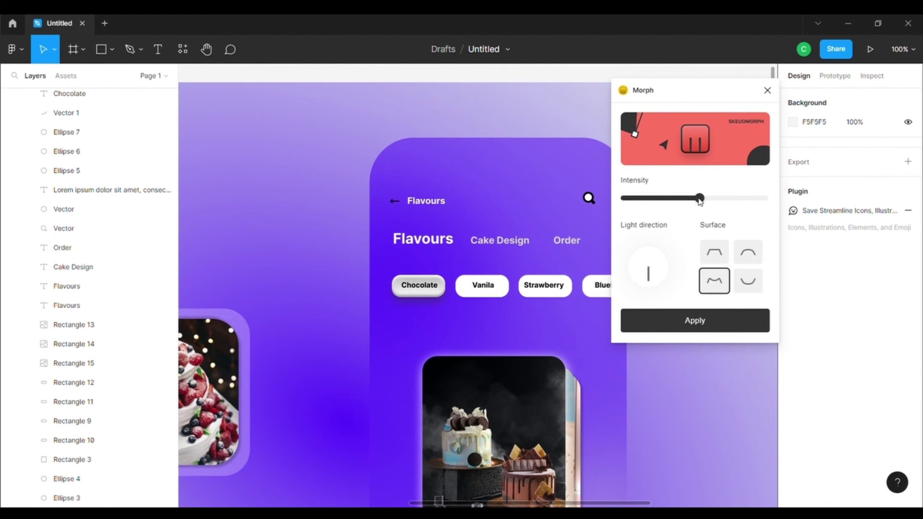
click(767, 90)
click(435, 289)
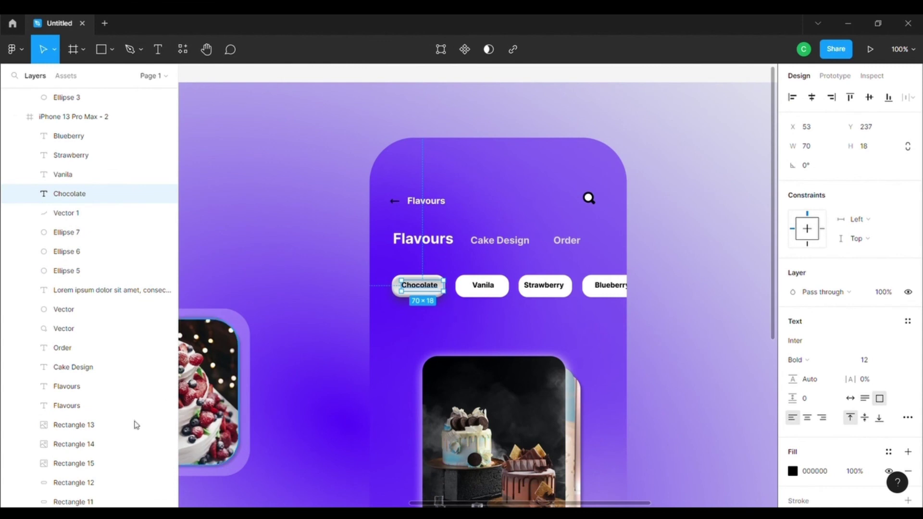
- Duplicate the Chocolate button onto Vanila, Strawberry and Blueberry, stacking each above its old pill
scroll(97, 422, down, 2)
click(98, 421)
key(ctrl+d)
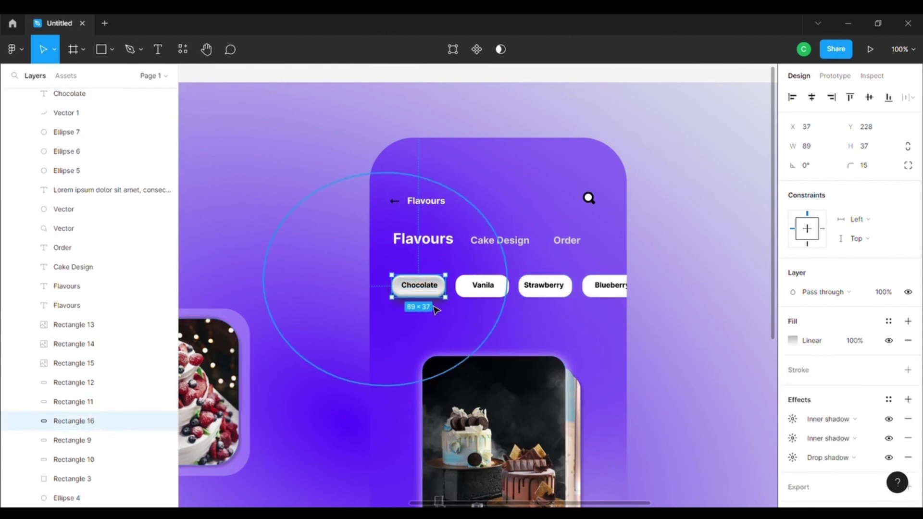
drag(436, 296, 499, 298)
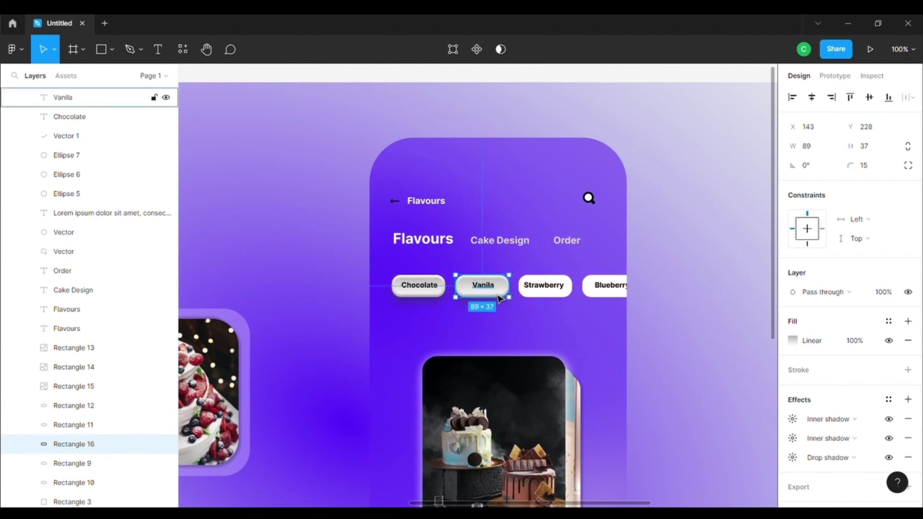
key(ctrl+d)
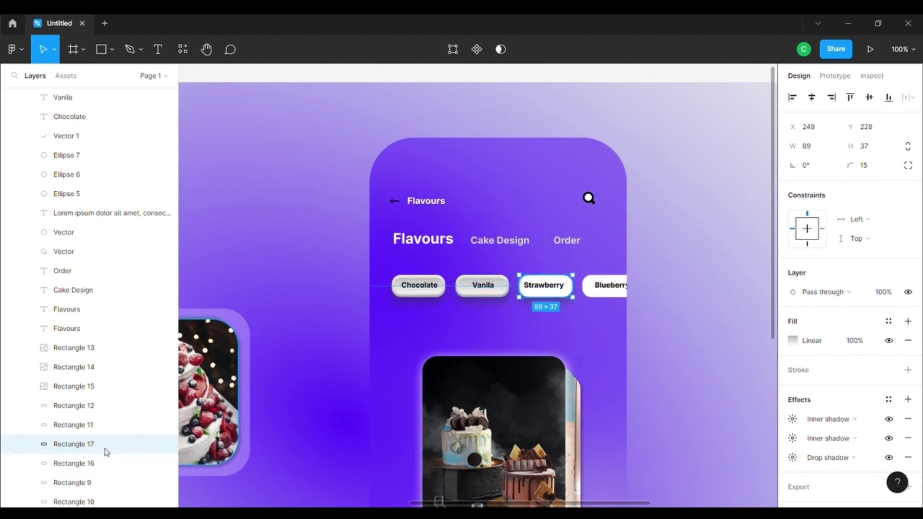
drag(116, 447, 113, 421)
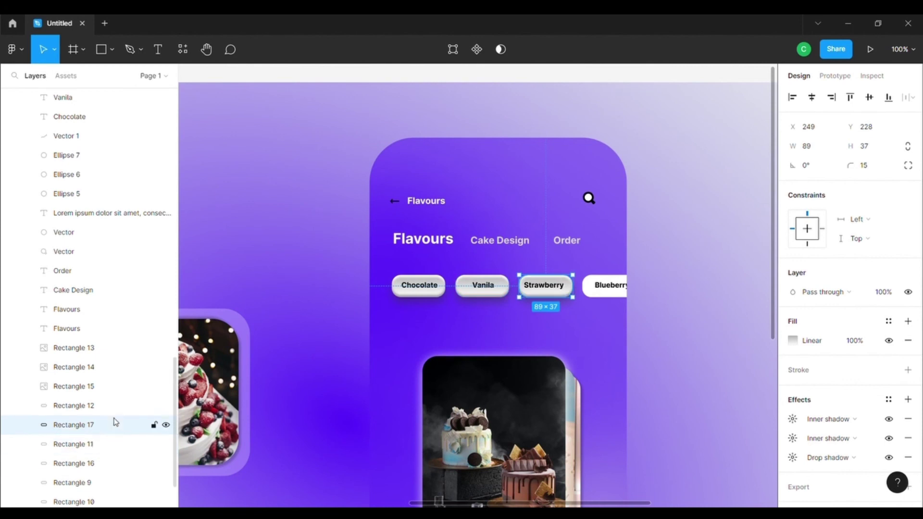
key(ctrl+d)
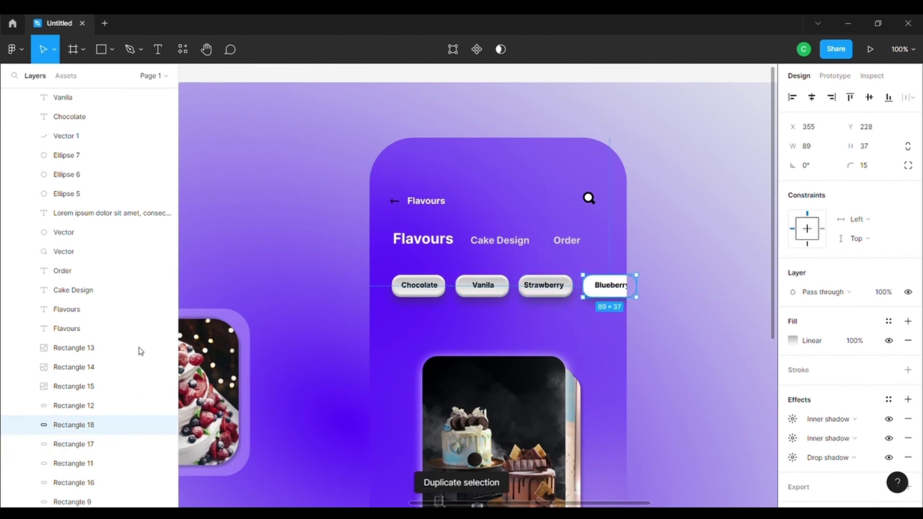
drag(104, 426, 103, 398)
click(696, 373)
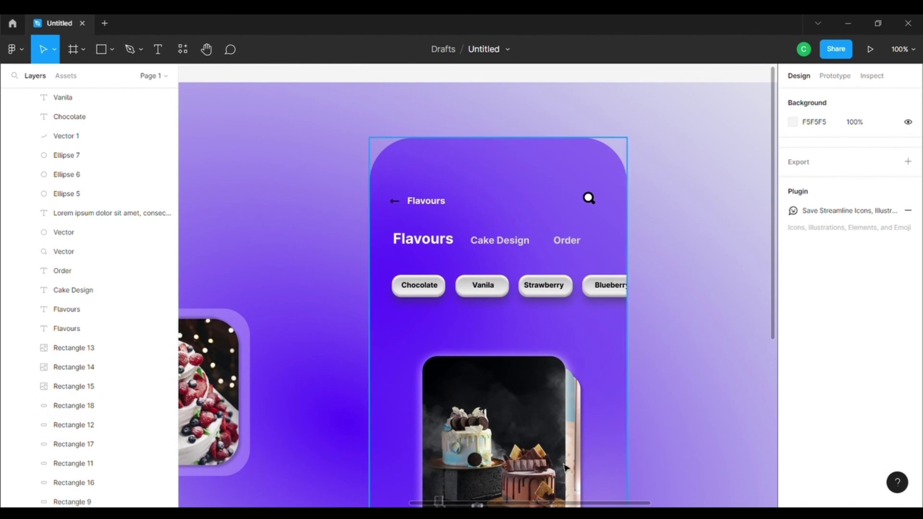
scroll(745, 313, down, 5)
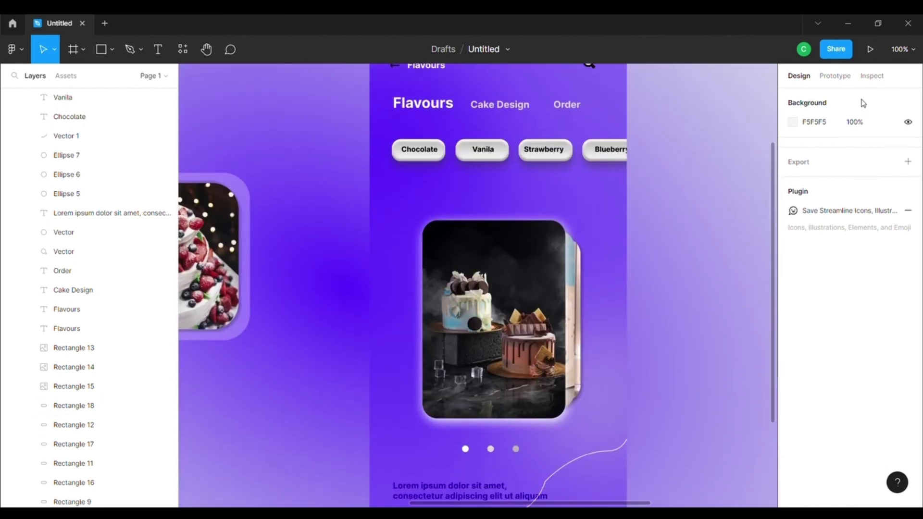
click(902, 49)
click(817, 151)
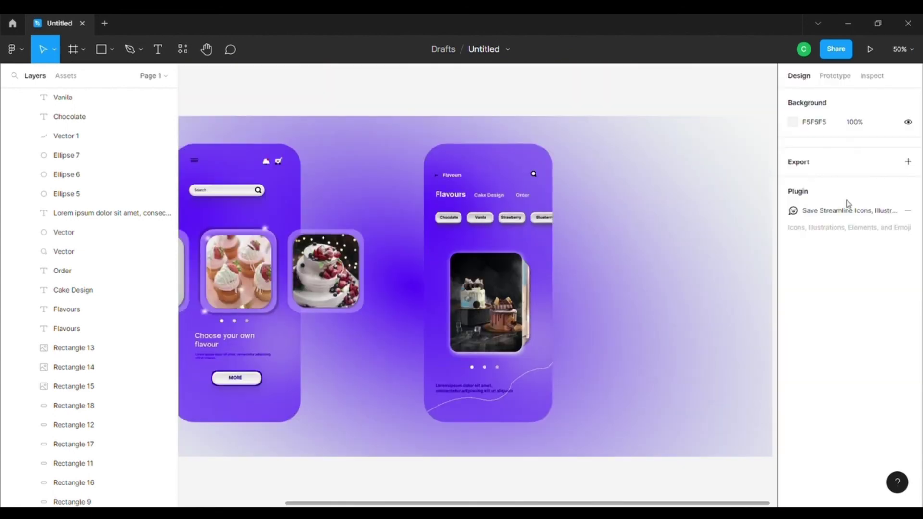
drag(588, 503, 484, 503)
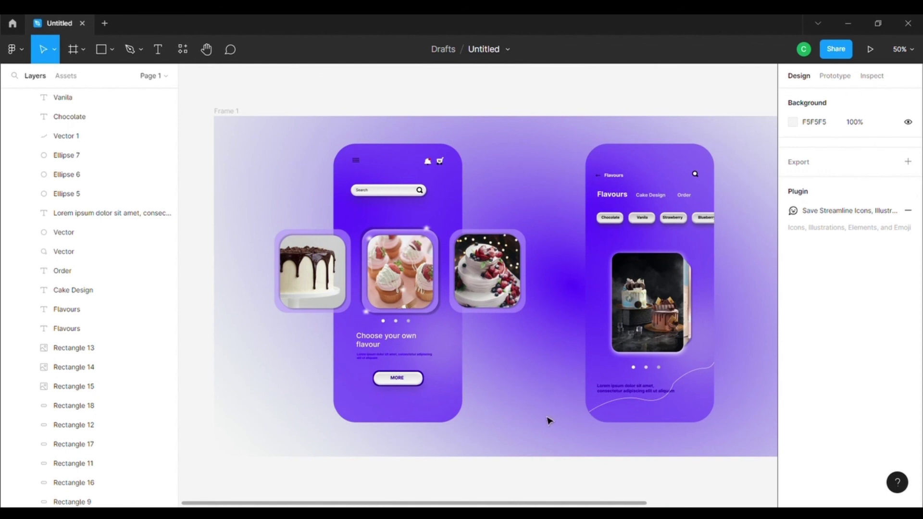
scroll(549, 421, right, 3)
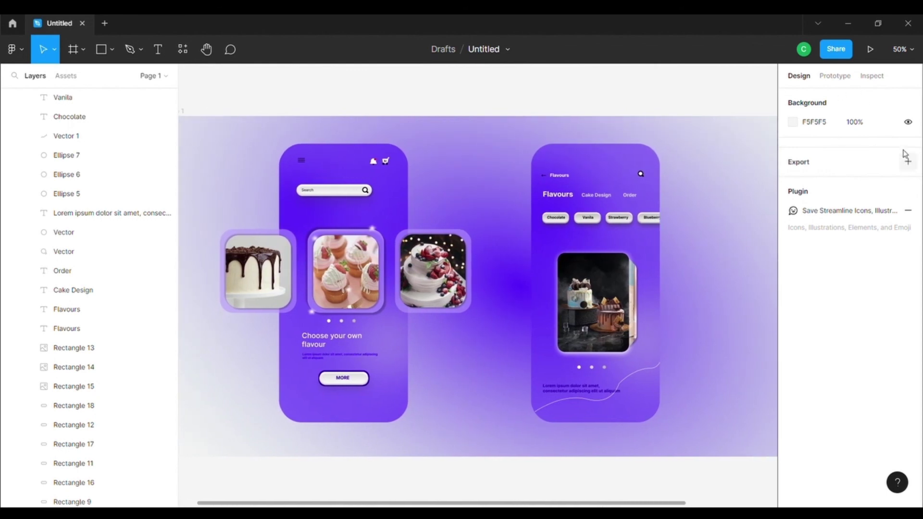